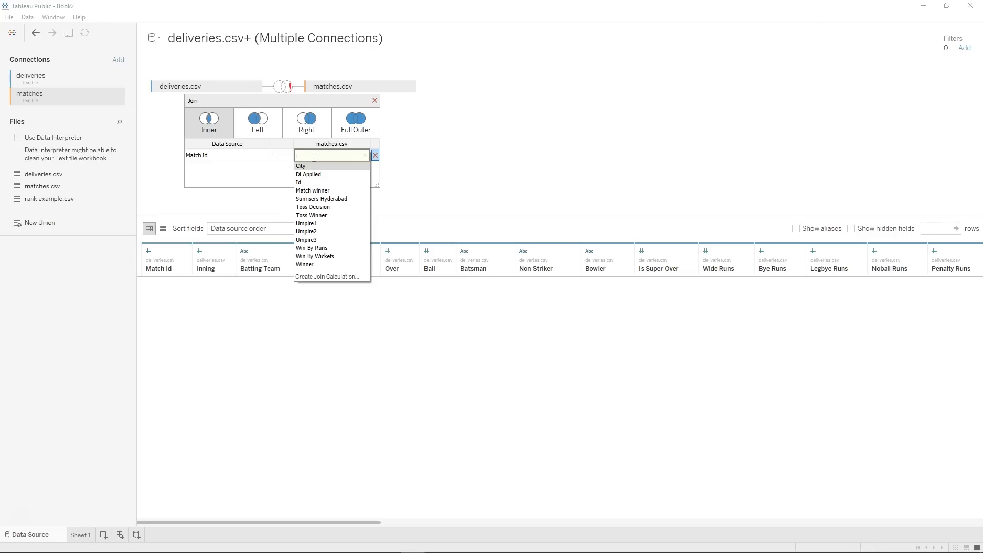
Complete the inner join by matching Match Id from deliveries.csv with Id from matches.csv, and close the join settings.
key(BackSpace)
text(d)
click(311, 167)
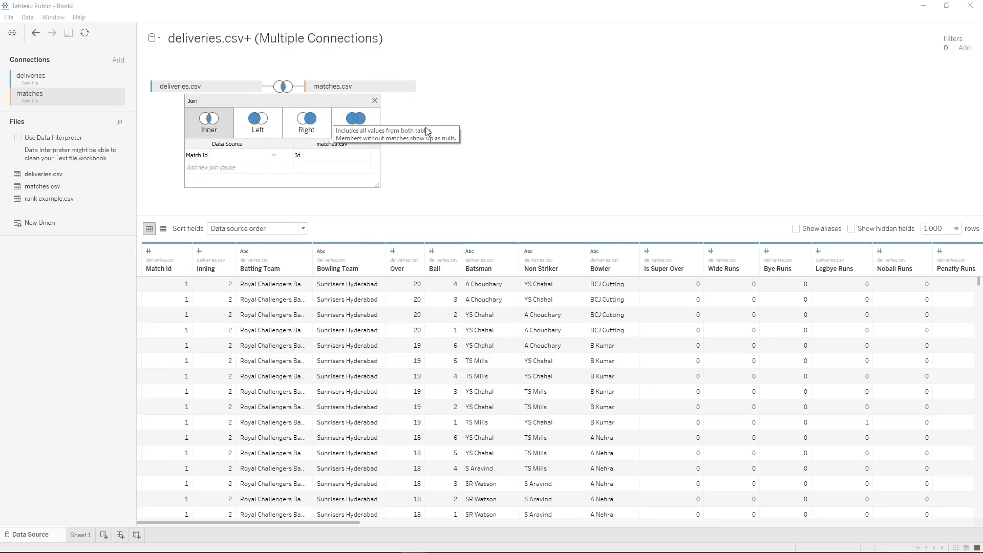
click(375, 100)
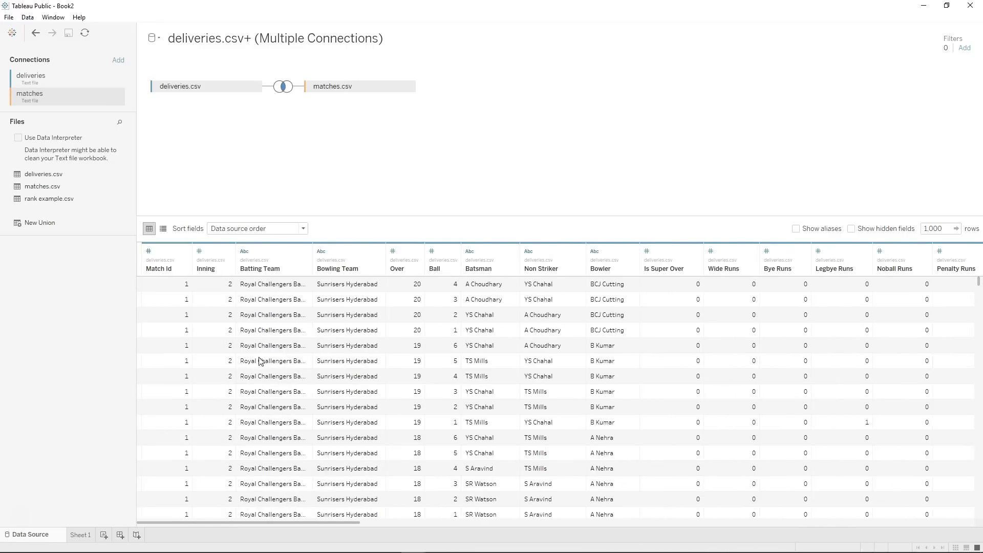
Compare the Match Id column of deliveries.csv with the Id column of matches.csv in the joined data preview.
click(172, 289)
scroll(253, 339, right, 10)
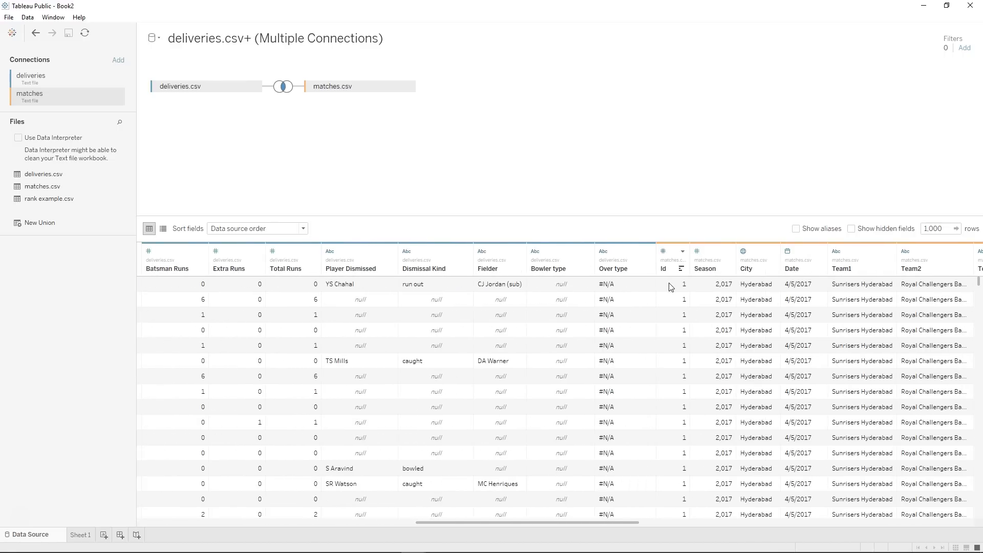
click(671, 287)
scroll(671, 287, down, 10)
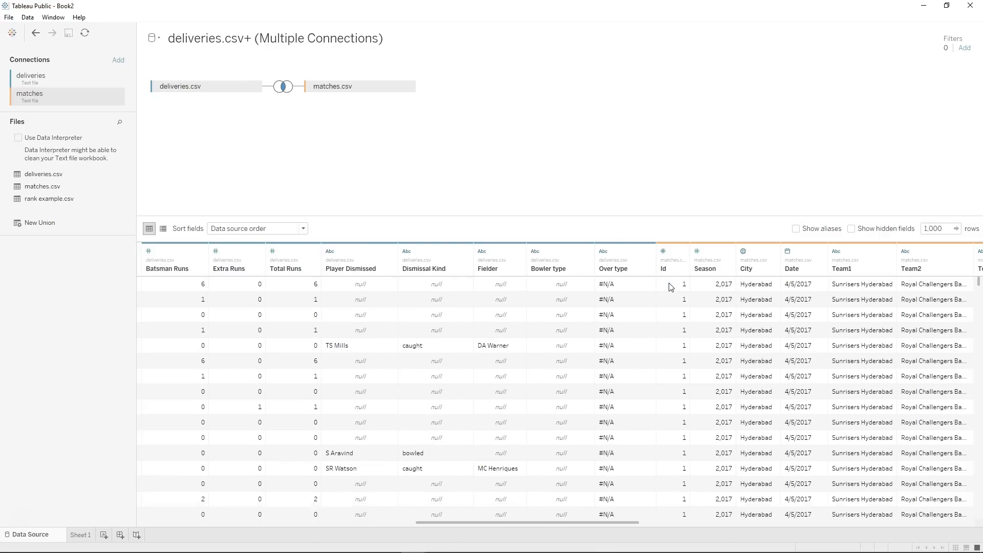
scroll(671, 288, down, 15)
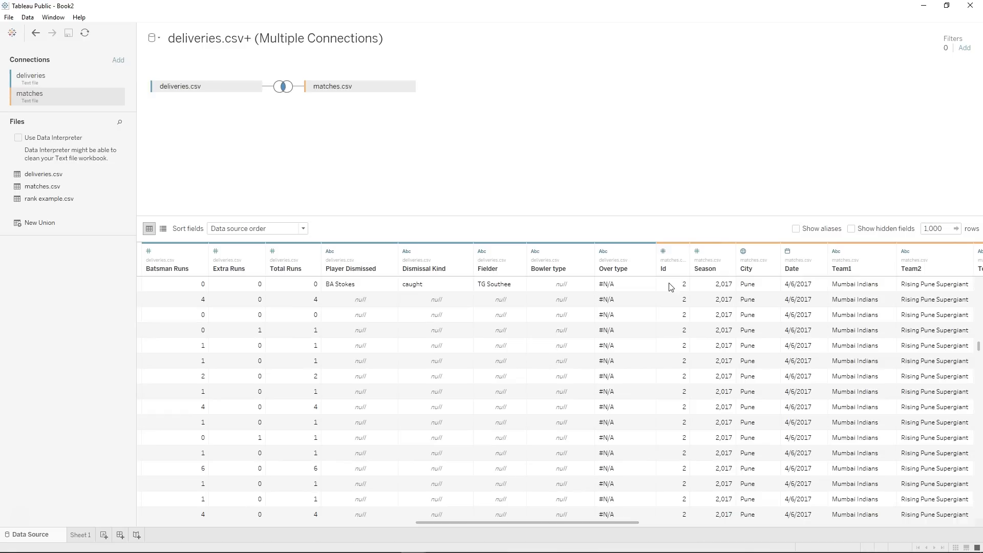
scroll(627, 290, left, 10)
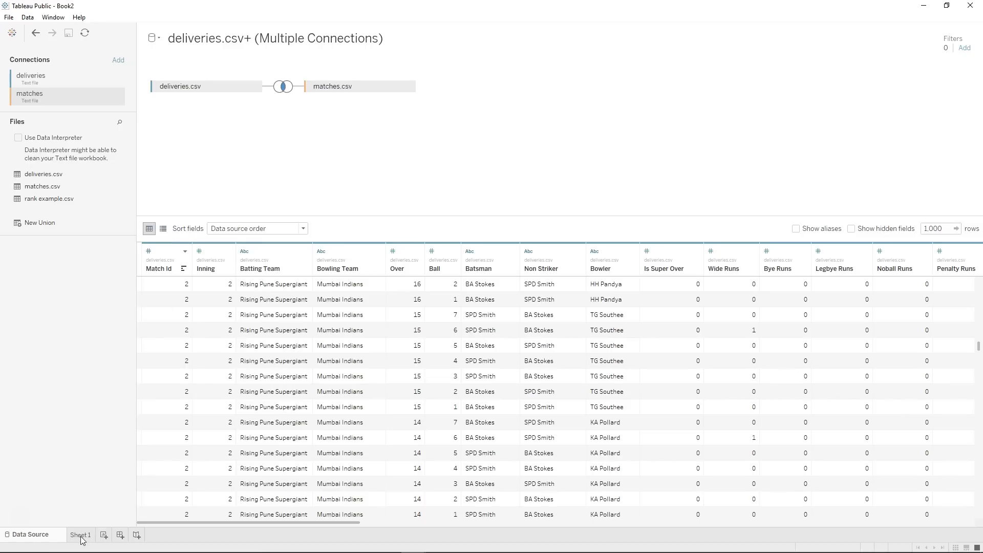
Open the Sheet 1 worksheet.
click(80, 535)
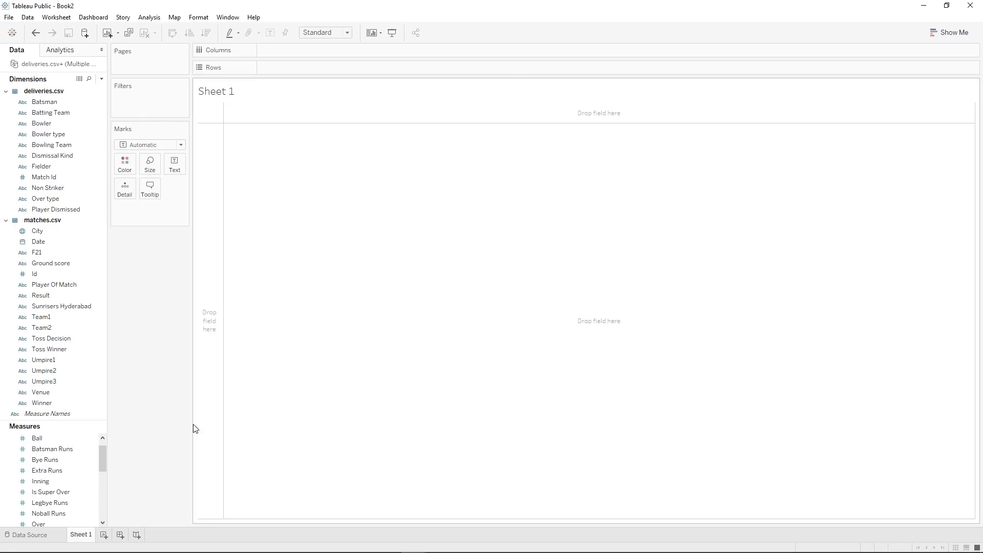
mouse_move(82, 540)
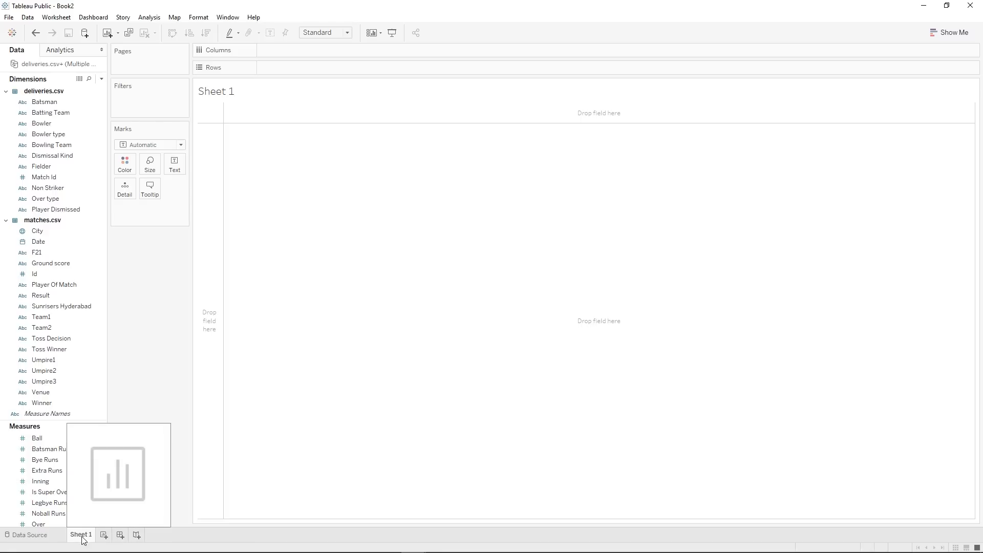
Add a blank dashboard to the workbook and delete it again.
click(120, 536)
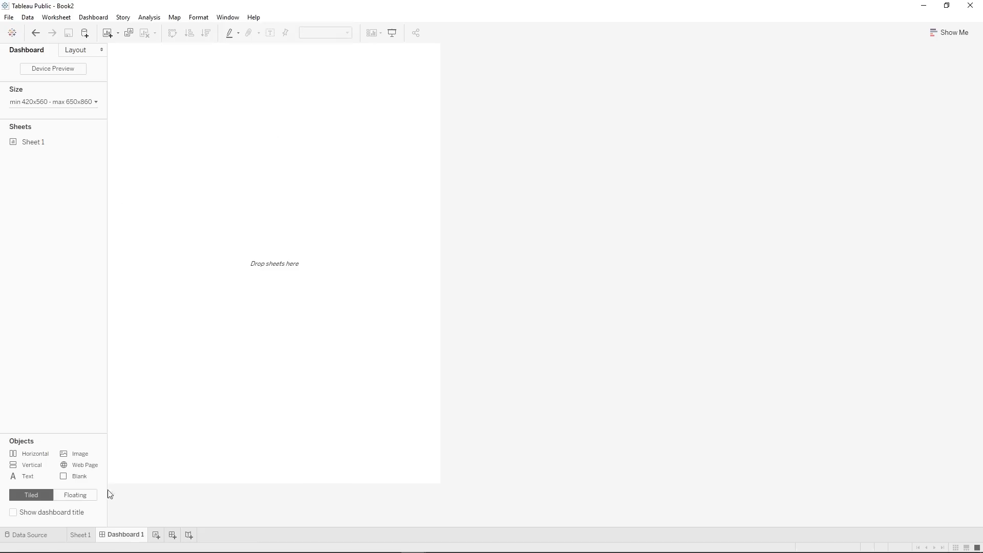
right_click(137, 536)
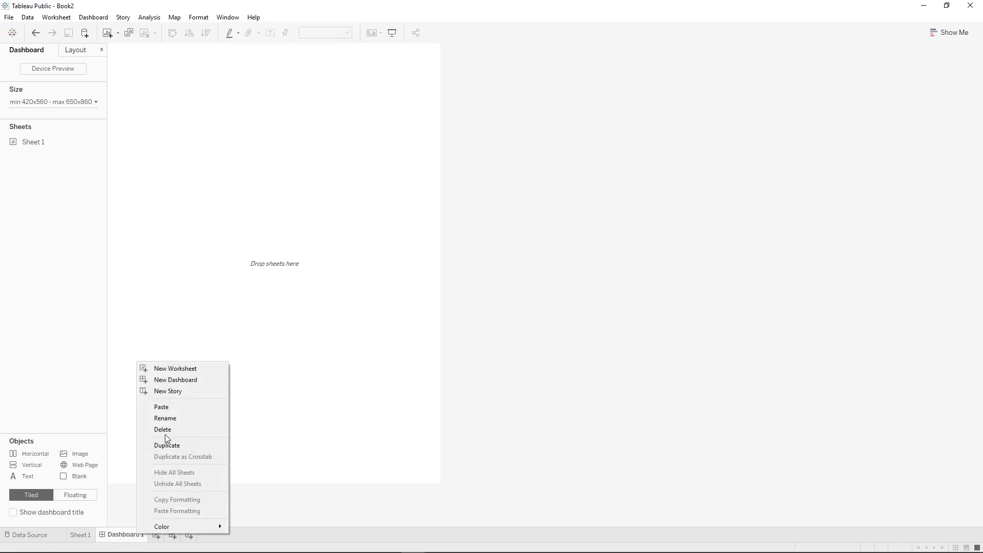
click(164, 430)
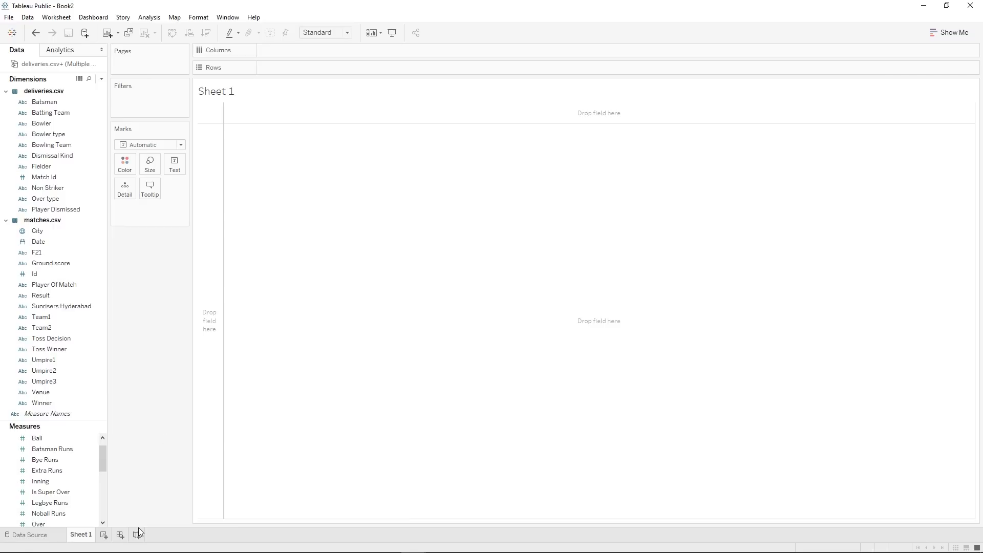
Add a blank story to the workbook and delete it again.
click(137, 535)
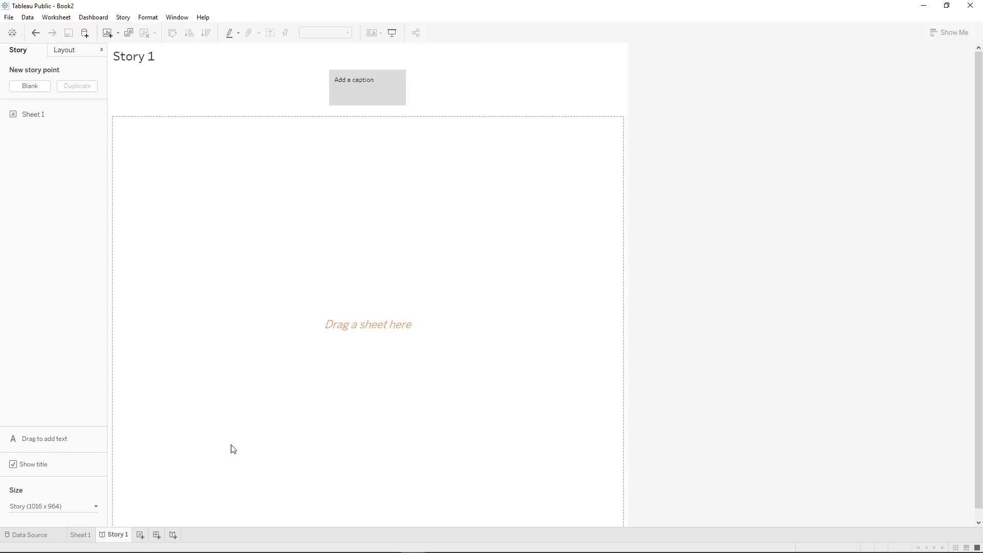
right_click(116, 536)
click(147, 441)
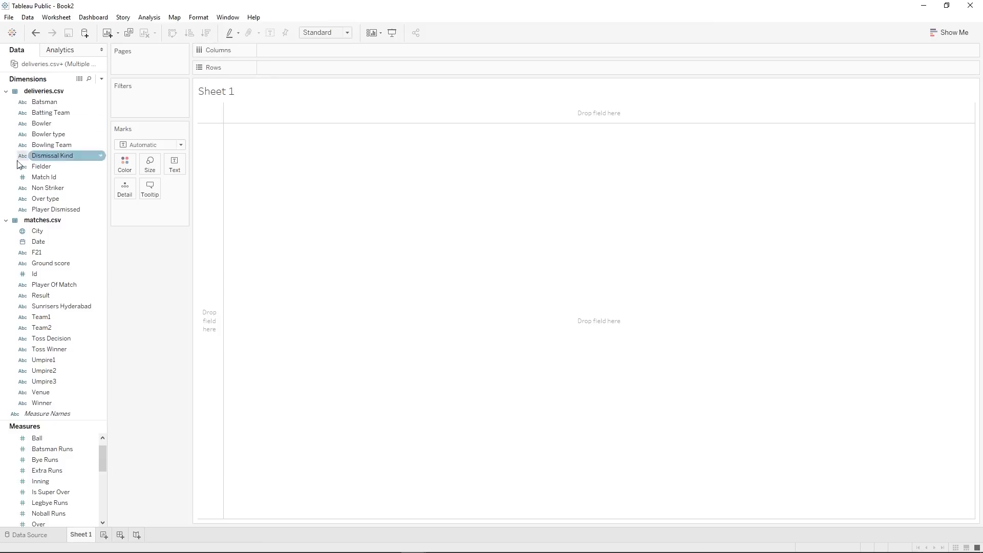
Enlarge the Measures area and examine the dimensions and measures listed for deliveries.csv and matches.csv.
click(23, 349)
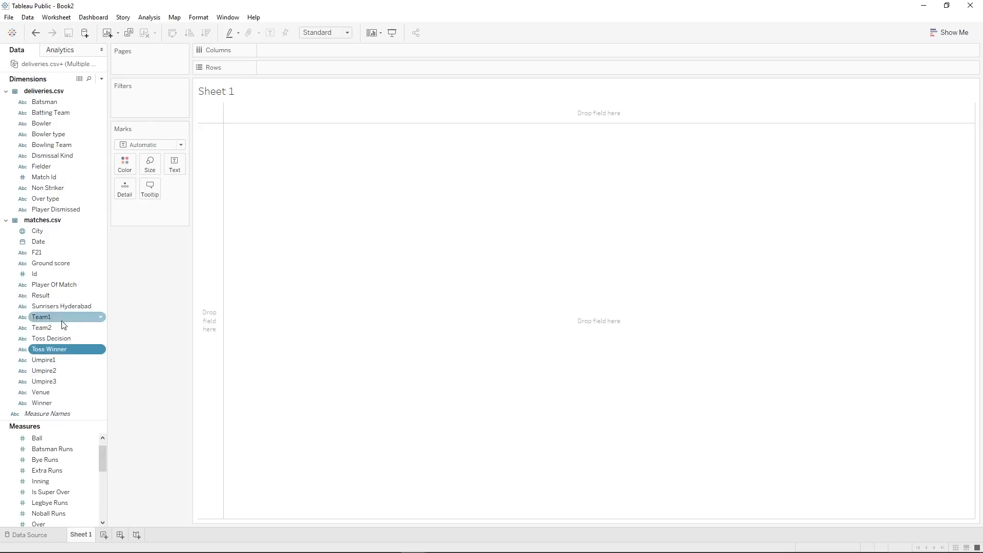
drag(49, 349, 240, 53)
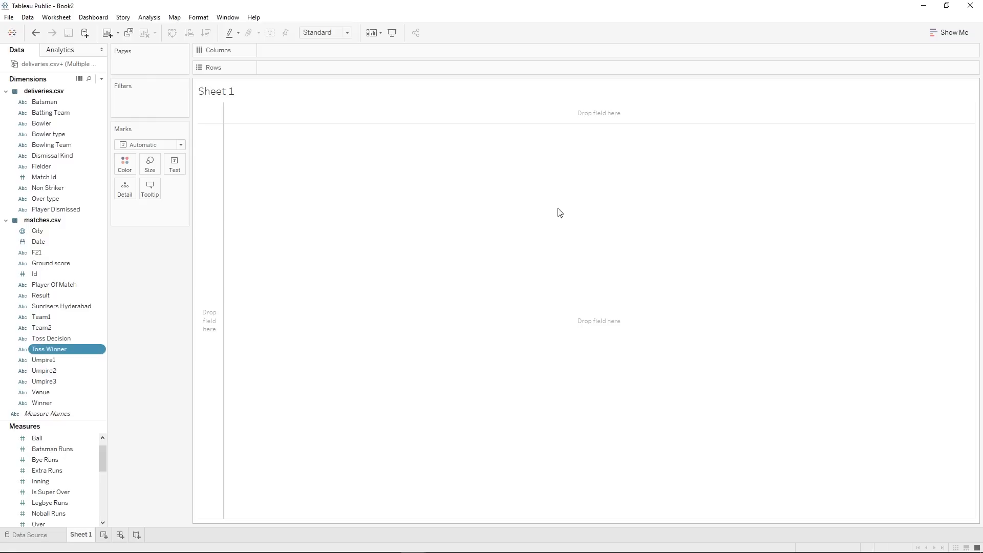
drag(104, 422, 91, 346)
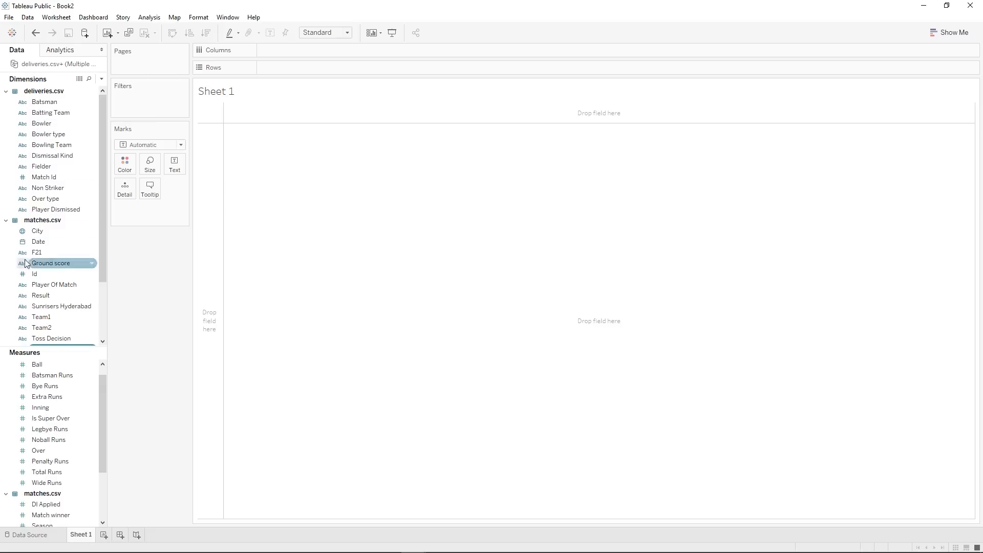
mouse_move(103, 119)
mouse_down()
mouse_move(103, 176)
mouse_move(103, 113)
mouse_up()
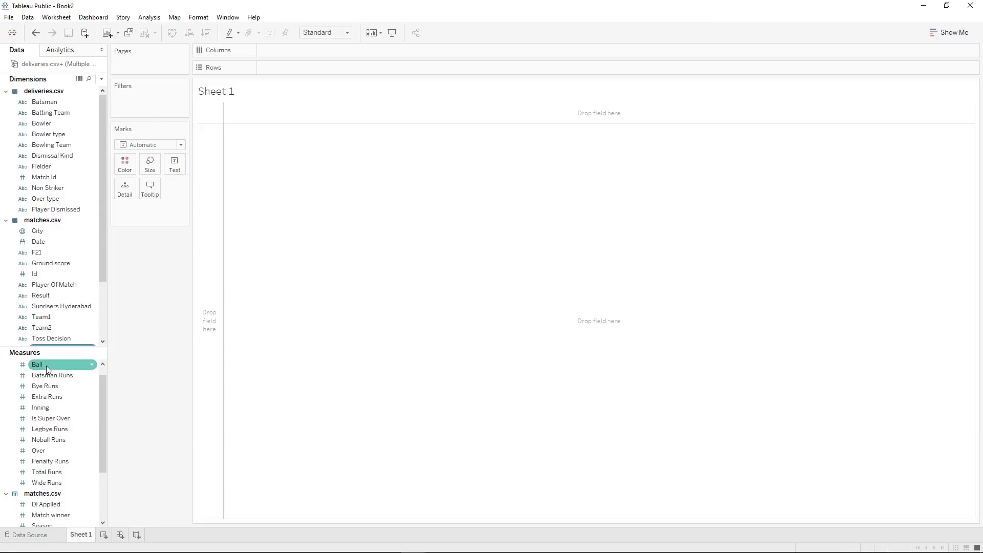
scroll(47, 365, down, 3)
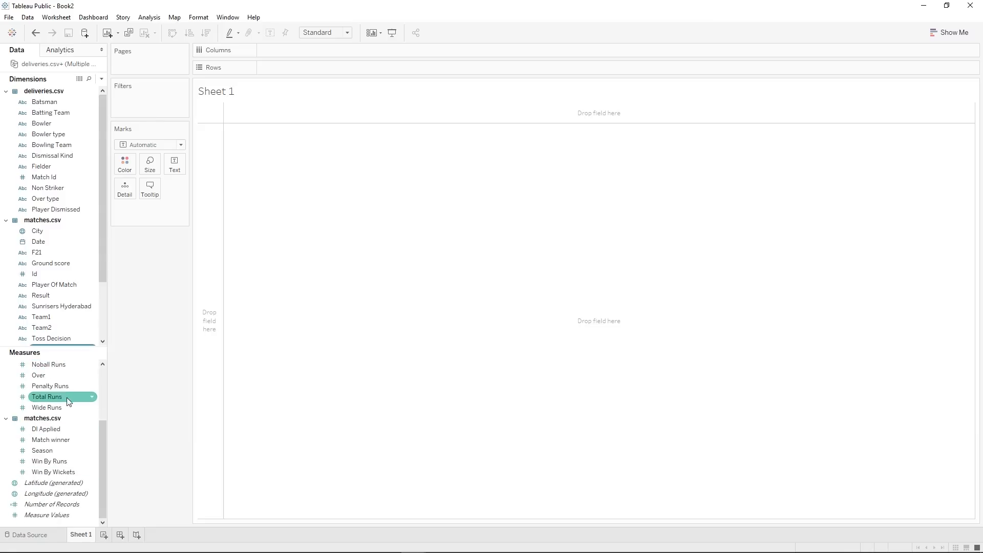
scroll(66, 398, up, 3)
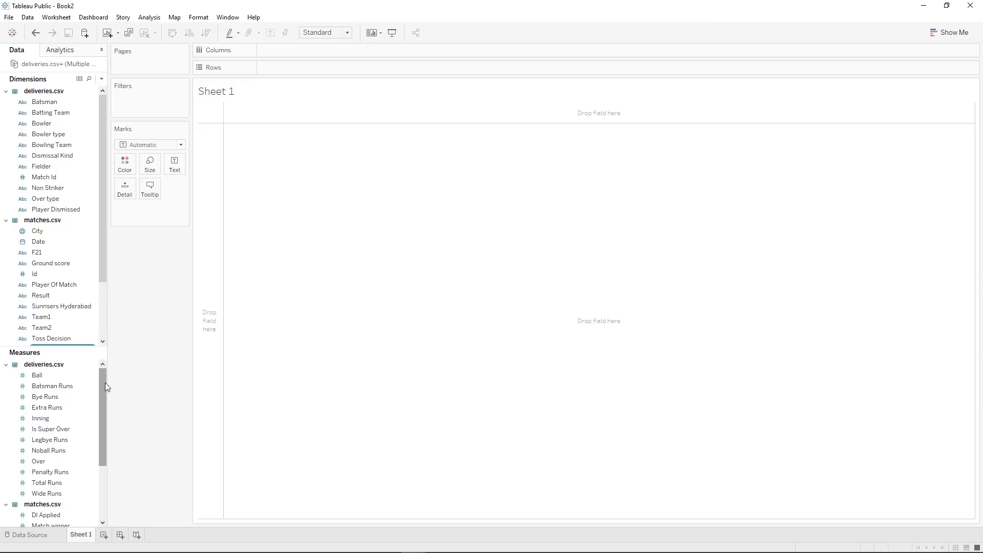
drag(106, 382, 102, 405)
drag(102, 207, 106, 159)
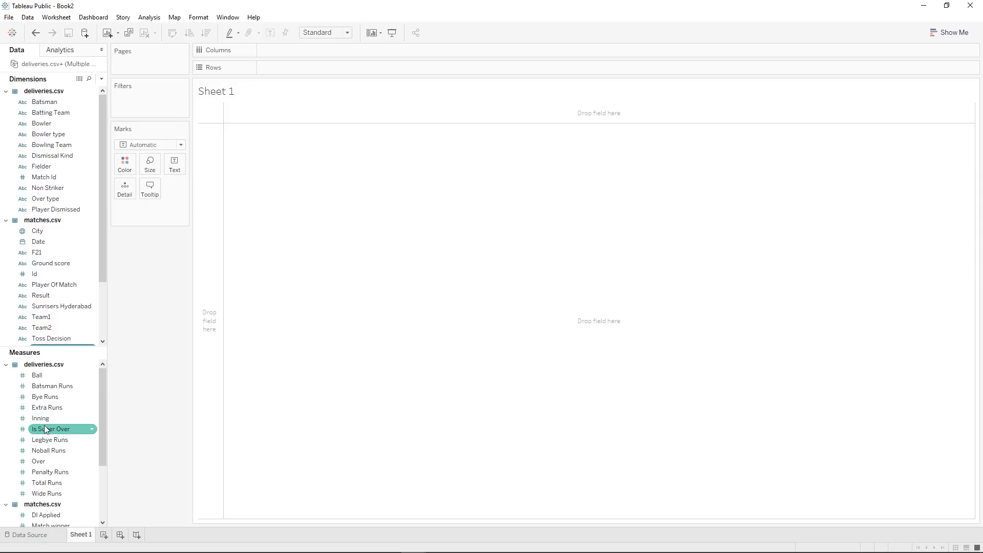
mouse_move(103, 401)
mouse_down()
mouse_move(110, 477)
mouse_move(99, 395)
mouse_up()
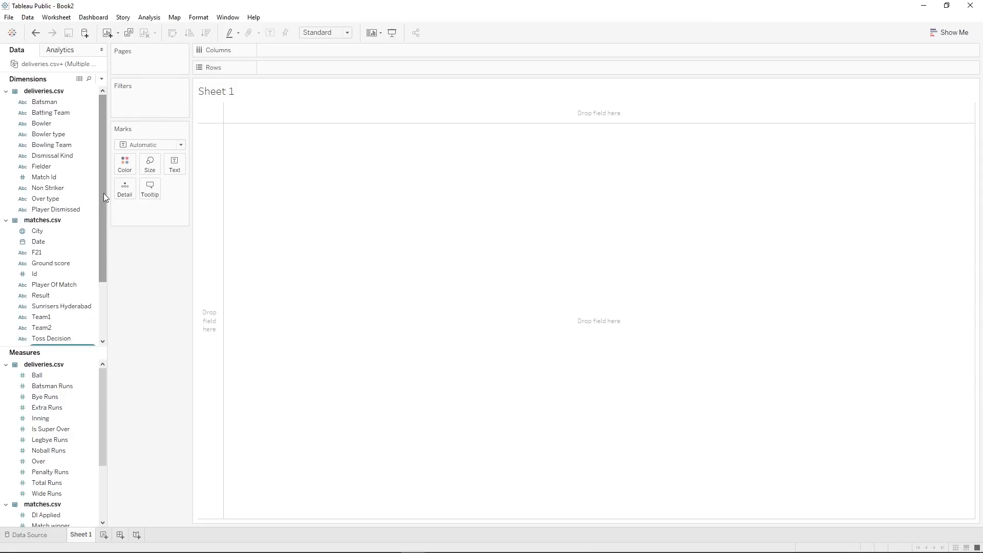
Collapse the deliveries.csv and matches.csv dimension groups and expand both again.
click(5, 91)
click(5, 102)
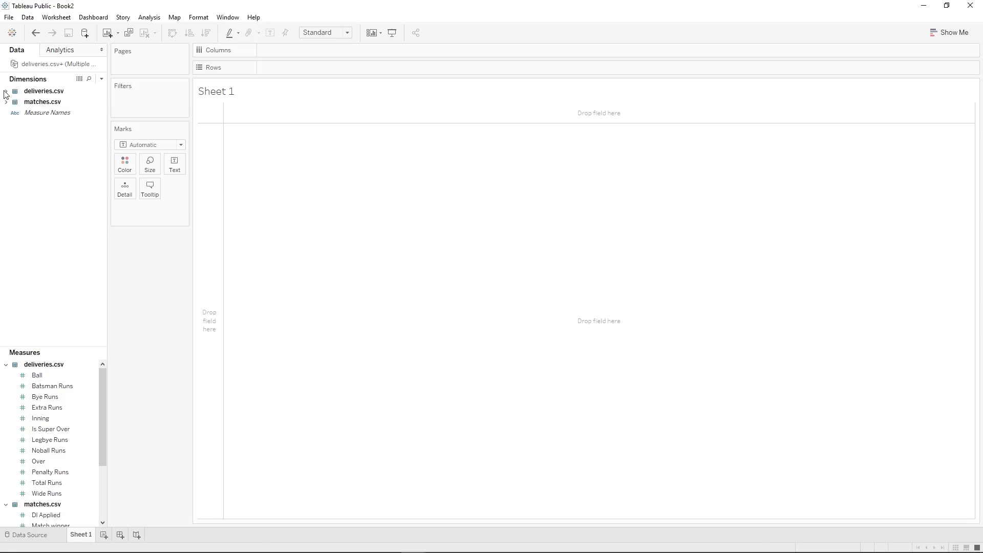
click(5, 92)
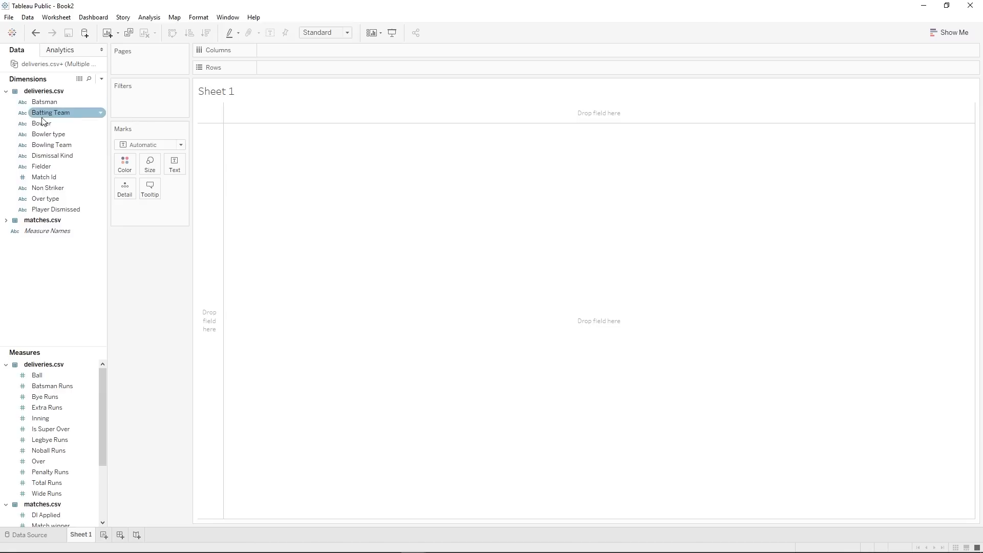
click(6, 222)
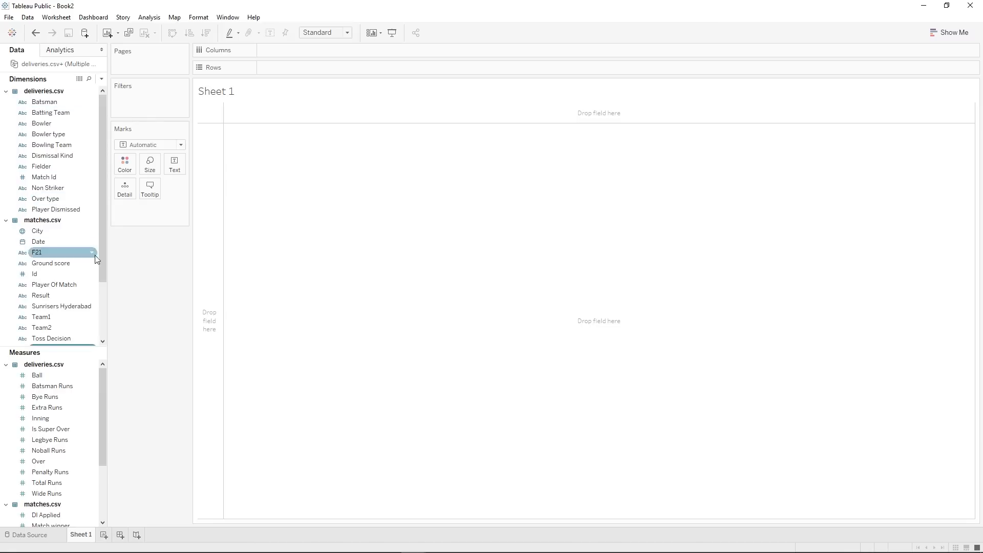
Review the matches.csv columns in the joined data source and return to Sheet 1.
click(53, 536)
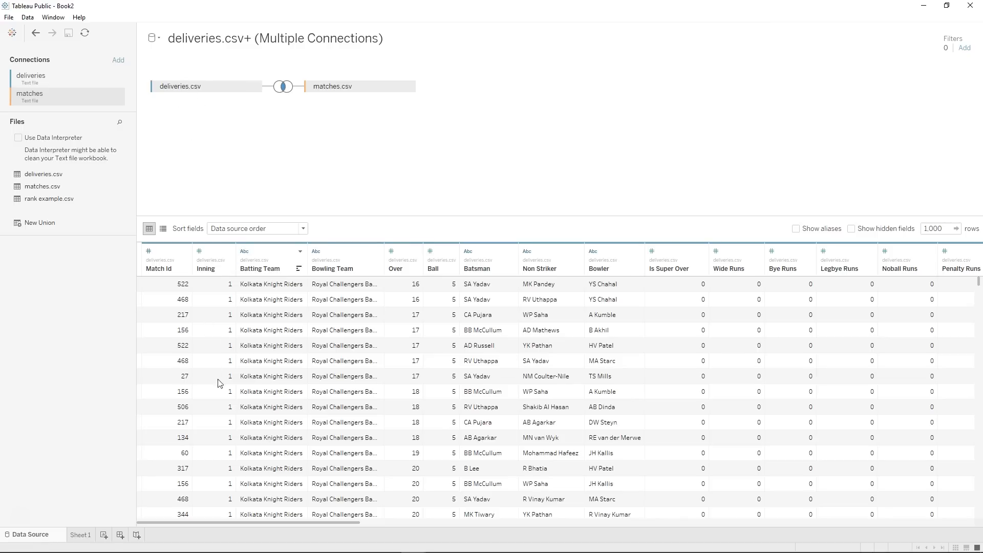
drag(241, 524, 612, 515)
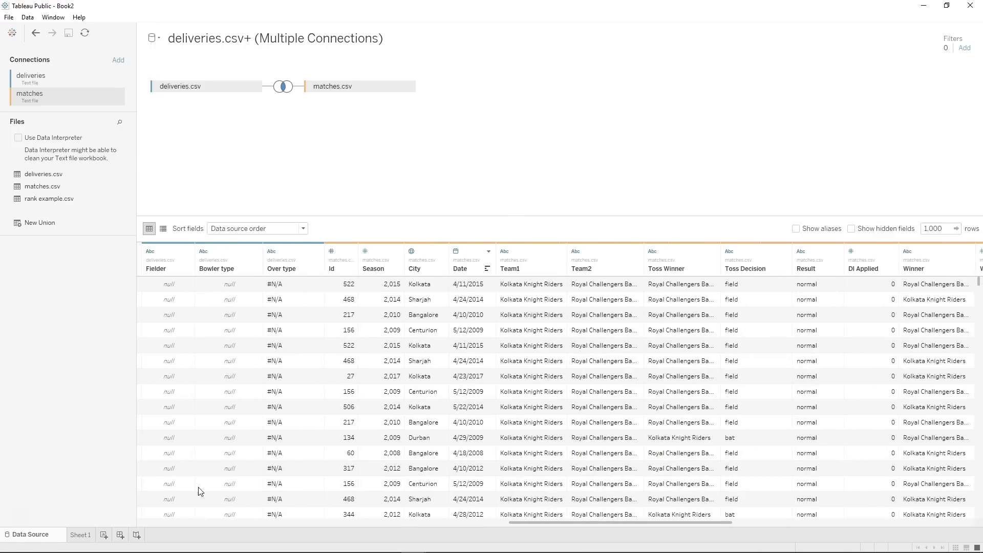
click(87, 535)
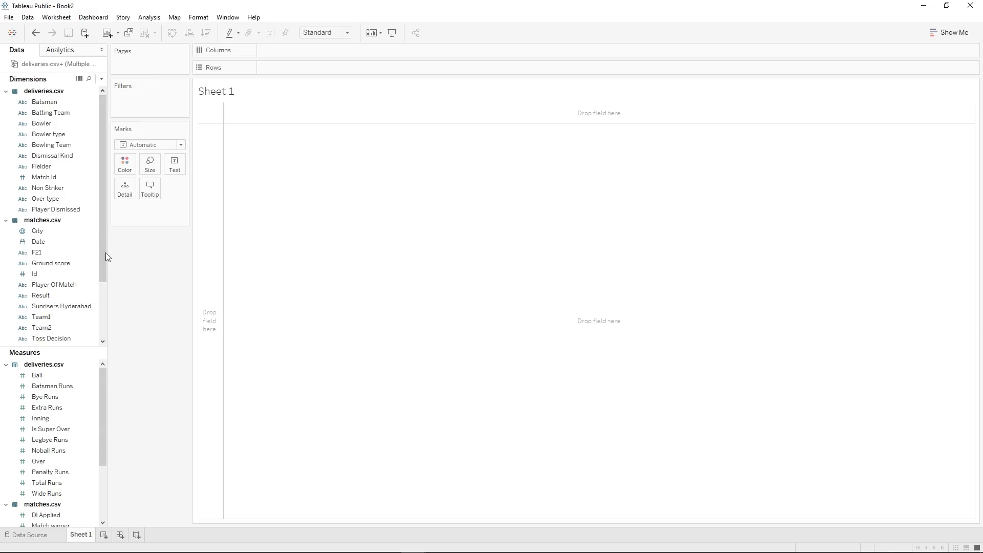
Rename the Sheet 1 worksheet as "Matches in each venue".
right_click(79, 538)
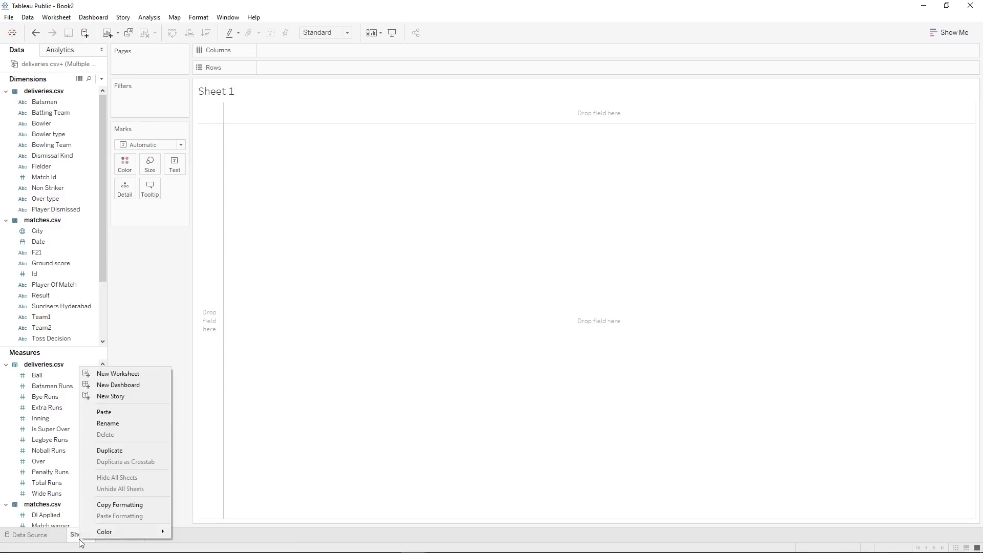
click(113, 425)
text(Matche)
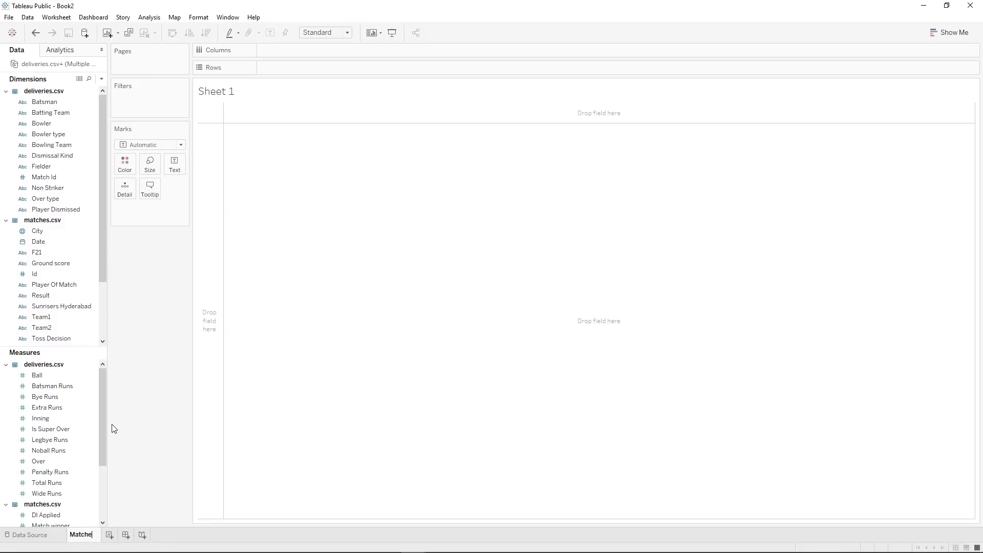
text(s in each venue)
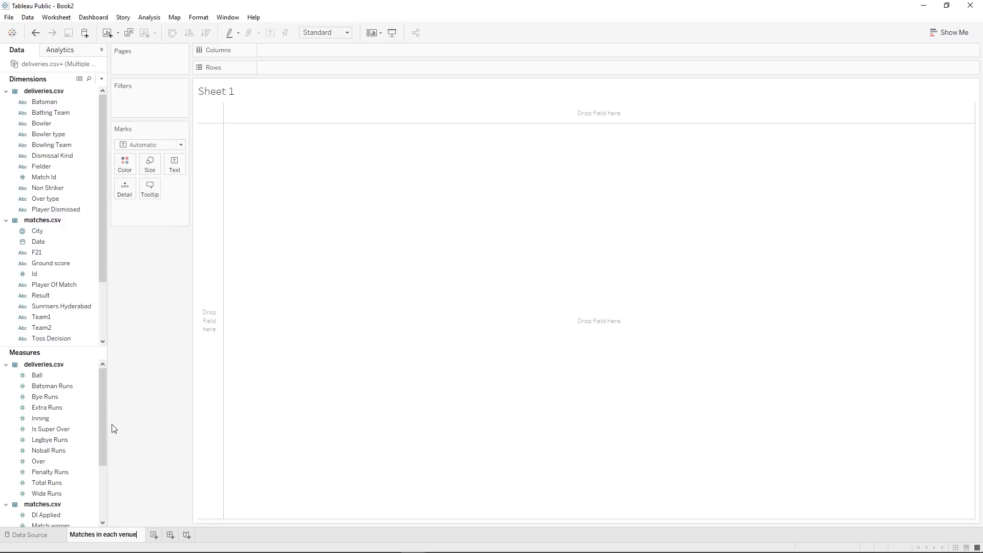
key(Return)
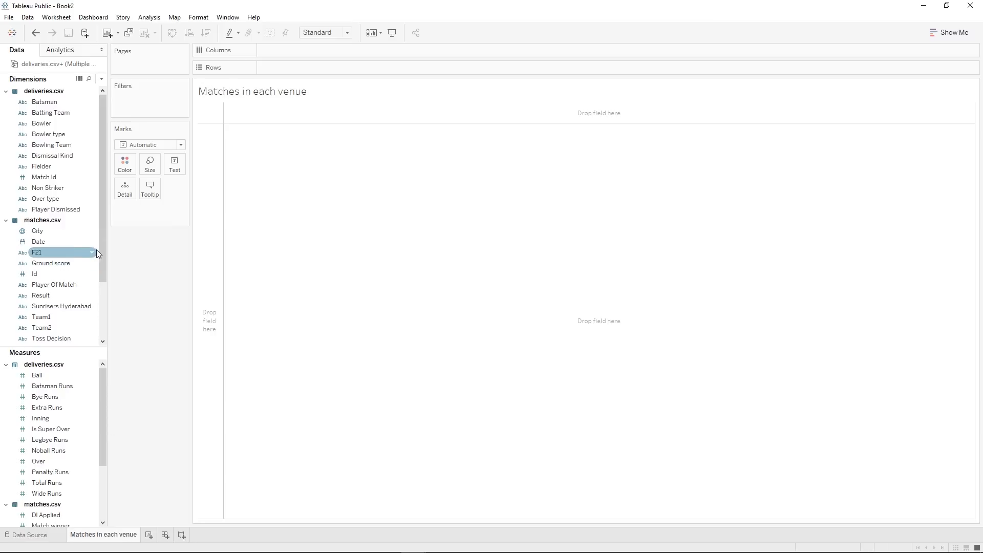
Check the geographic role of the City field from matches.csv and add City to the sheet as a map.
click(56, 231)
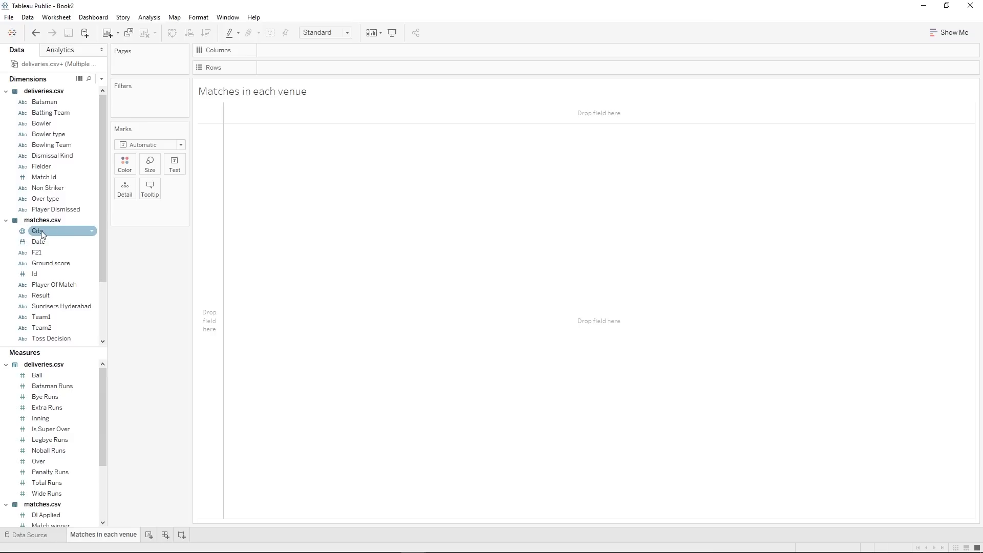
right_click(43, 234)
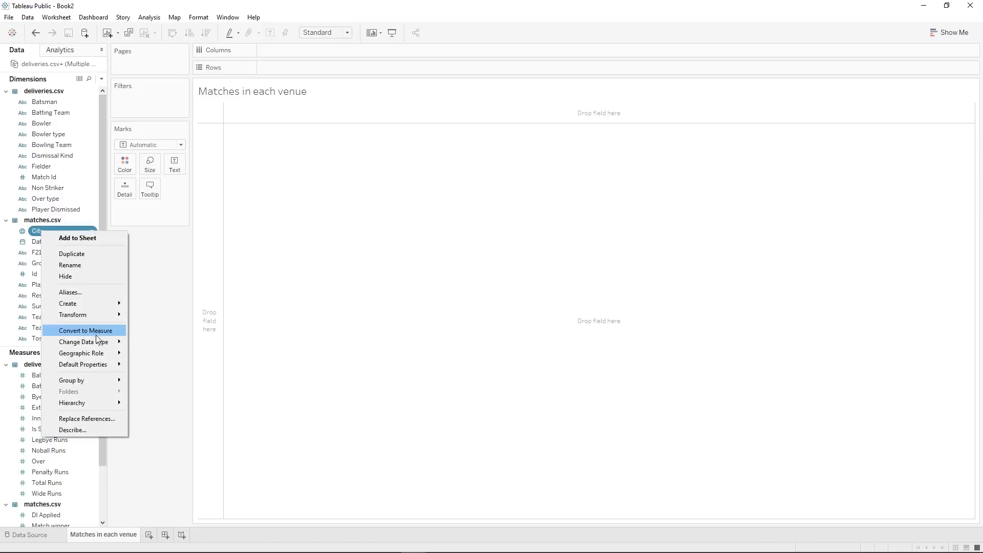
mouse_move(81, 359)
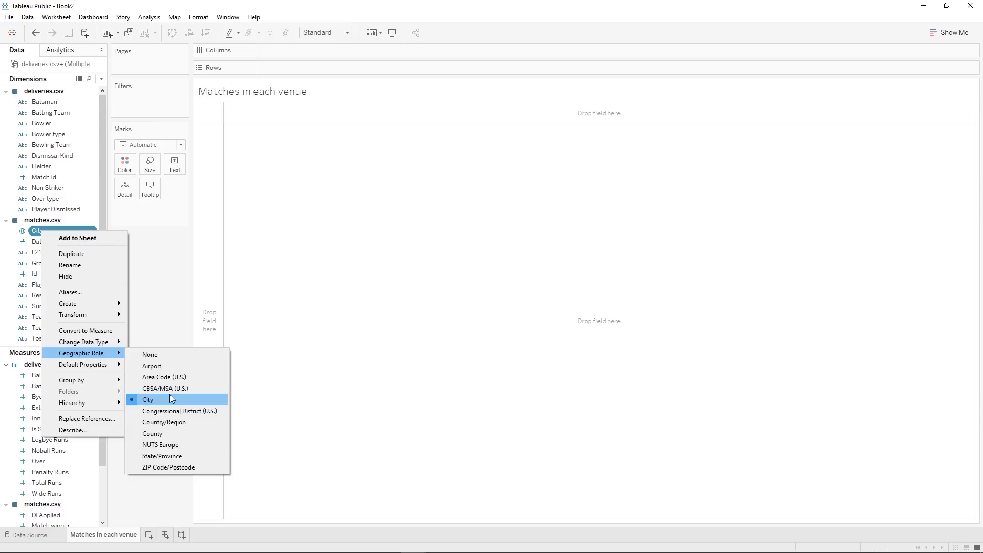
click(29, 226)
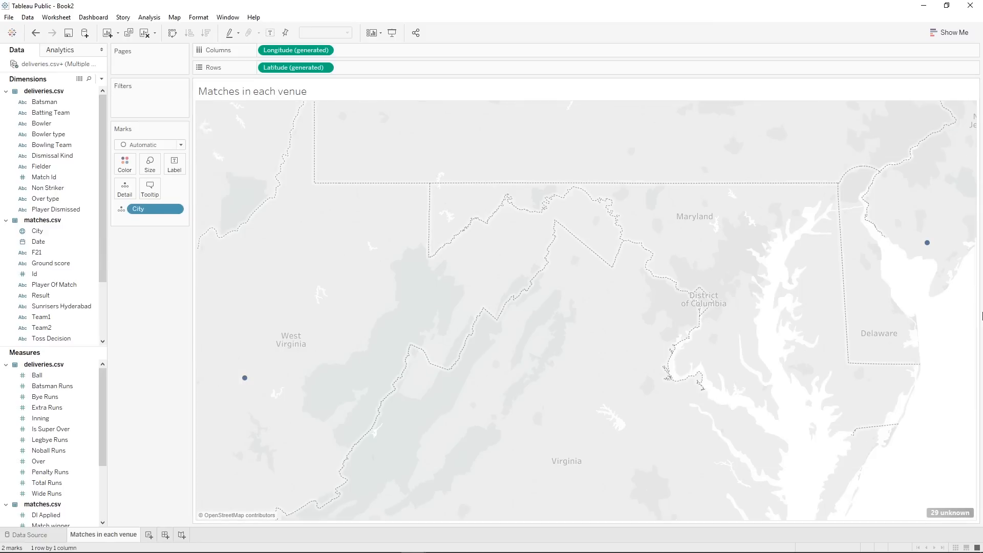
Edit the unknown City locations on the map and set the fixed country to India.
click(933, 513)
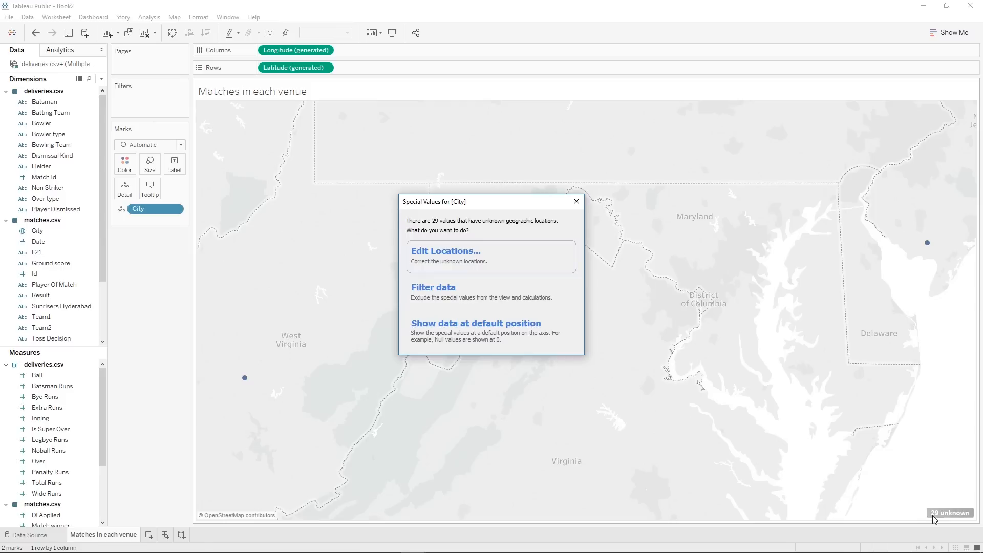
click(493, 262)
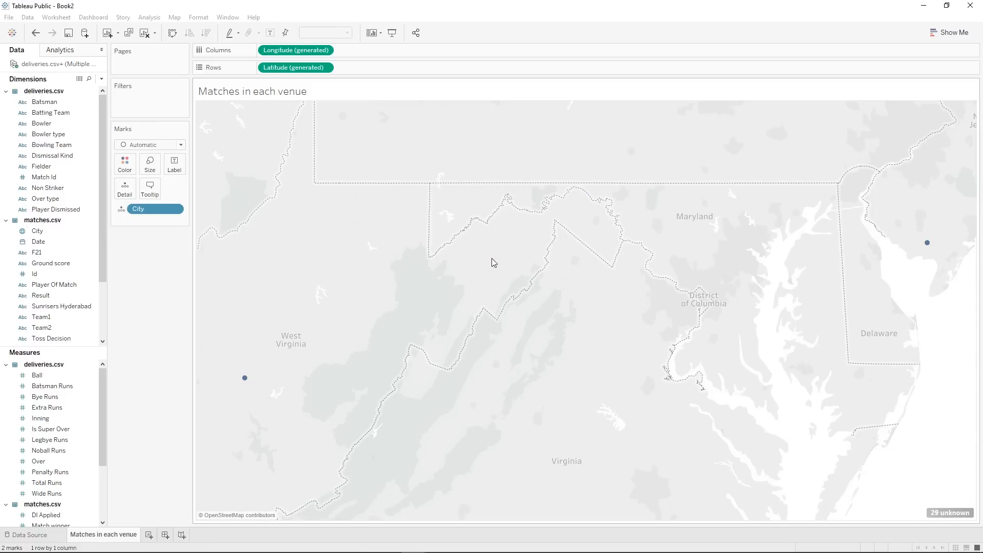
scroll(516, 303, down, 4)
scroll(513, 309, up, 4)
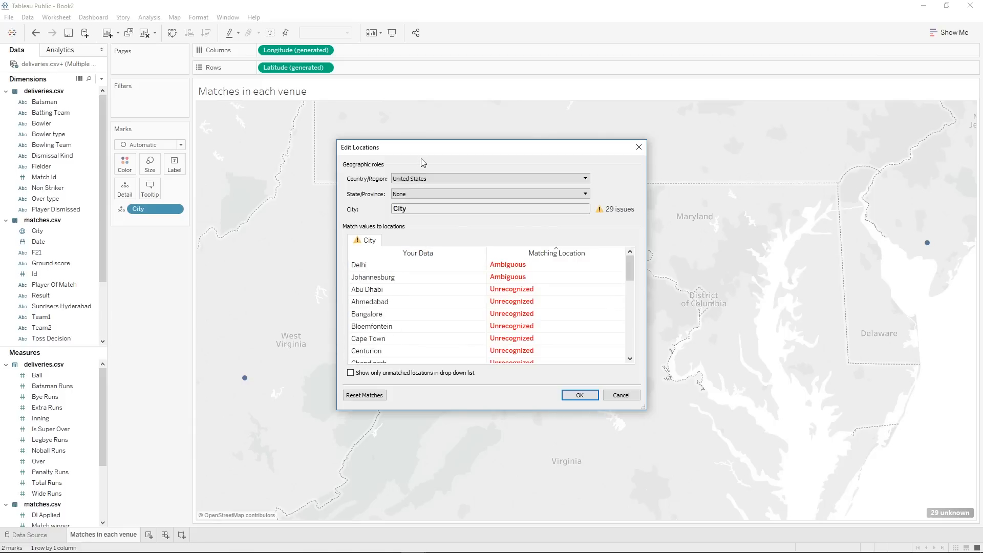
click(423, 178)
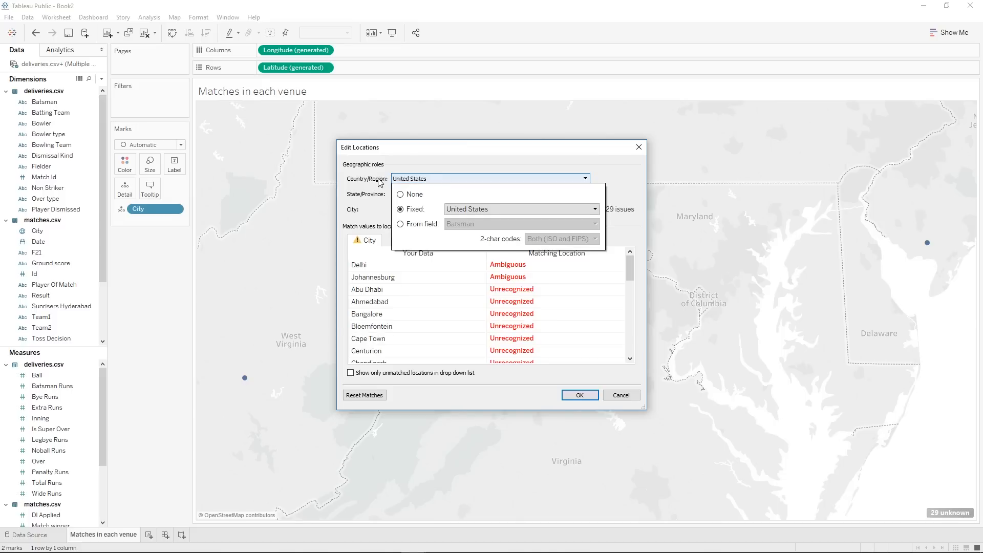
click(465, 209)
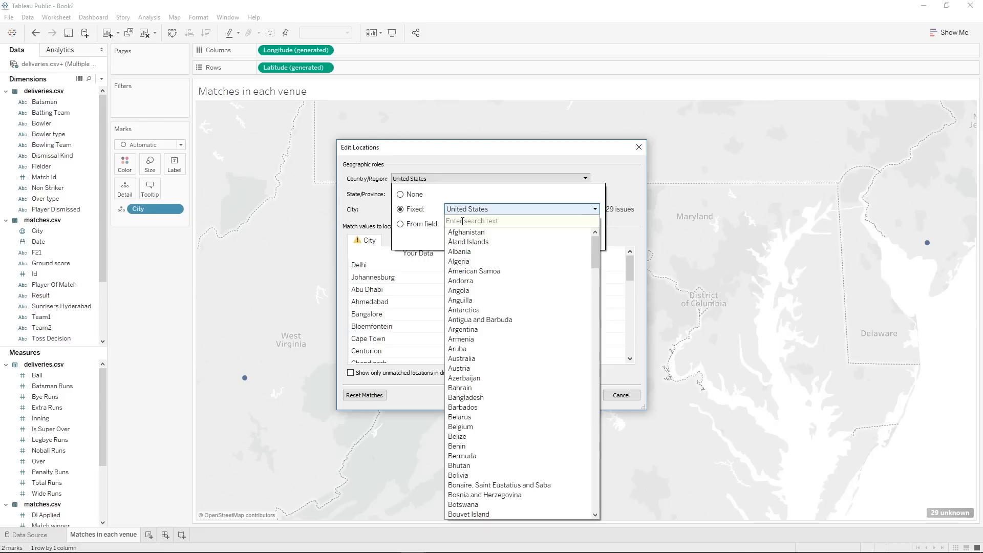
text(ind)
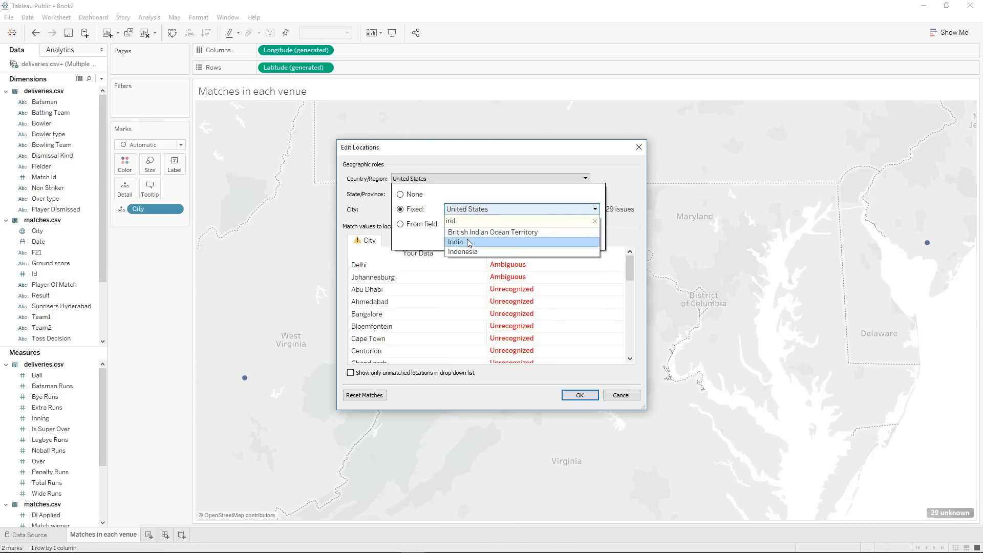
click(477, 242)
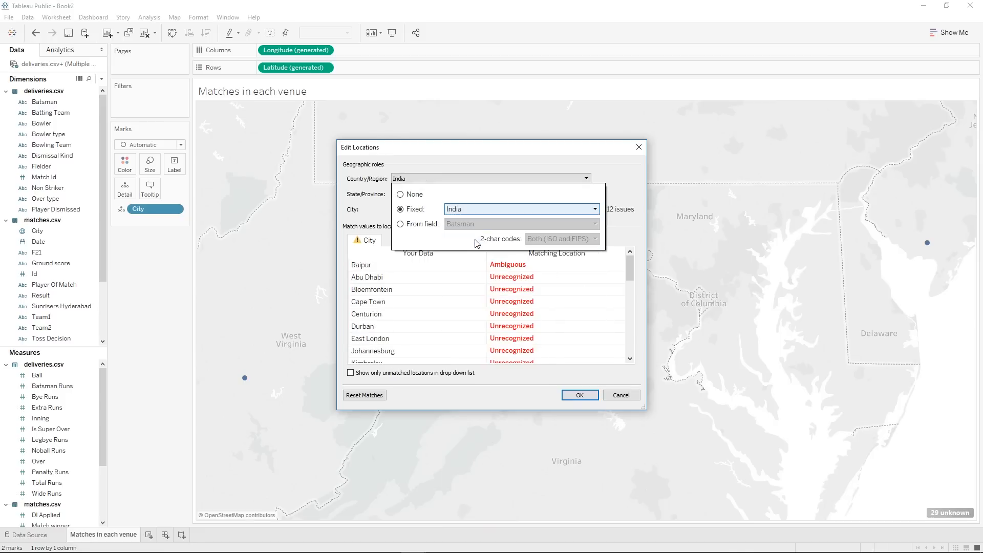
click(495, 394)
click(578, 395)
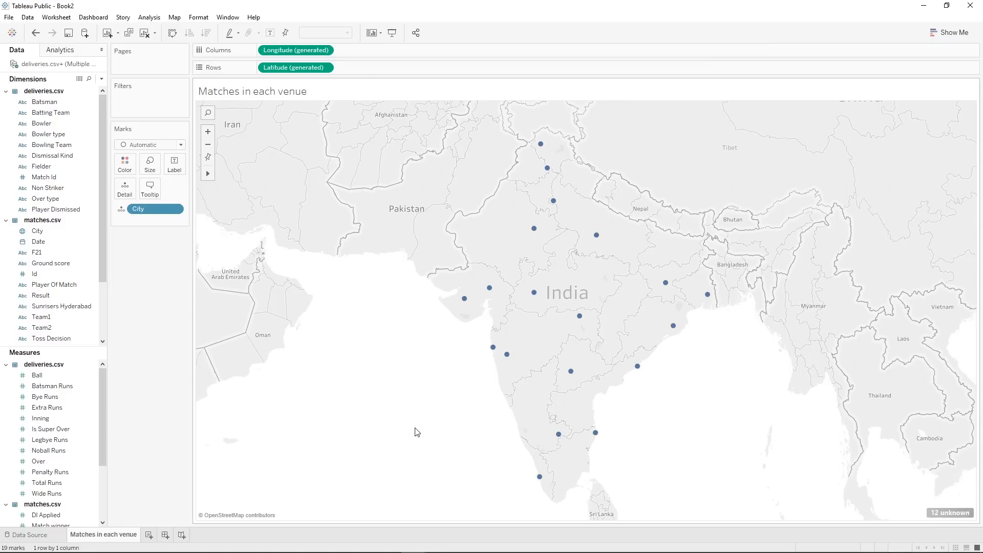
Reopen the location matching for the unknown cities and review the matched, ambiguous and unrecognized City values.
click(942, 517)
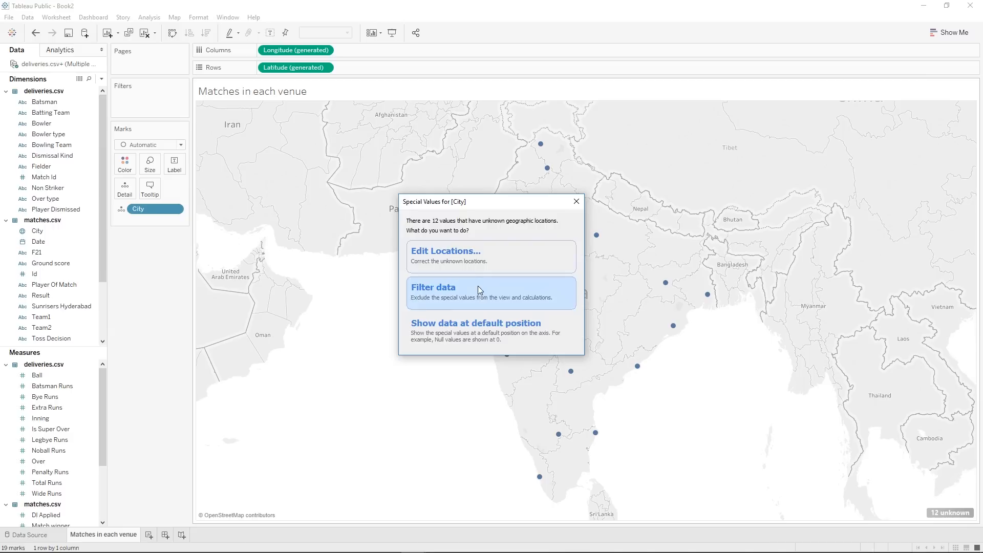
click(457, 260)
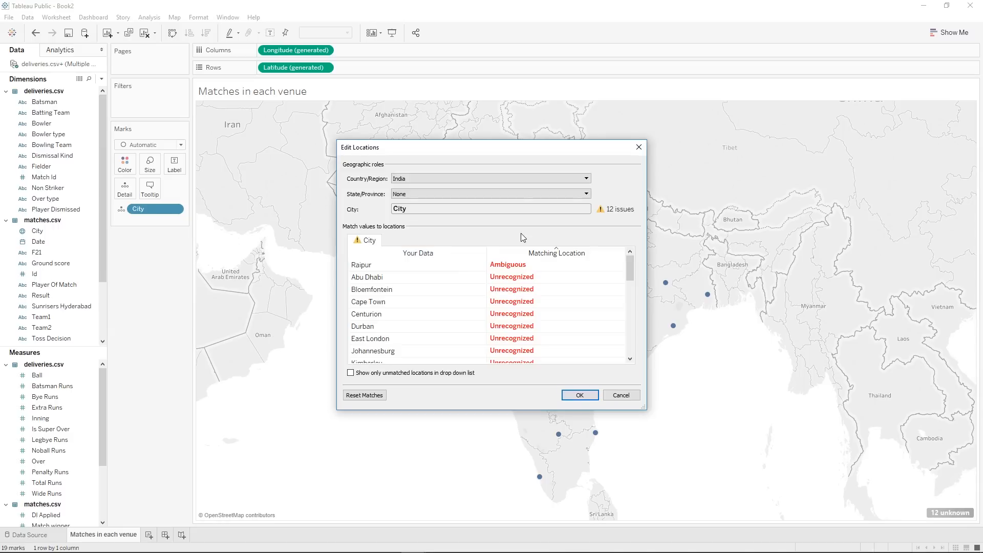
scroll(548, 269, down, 8)
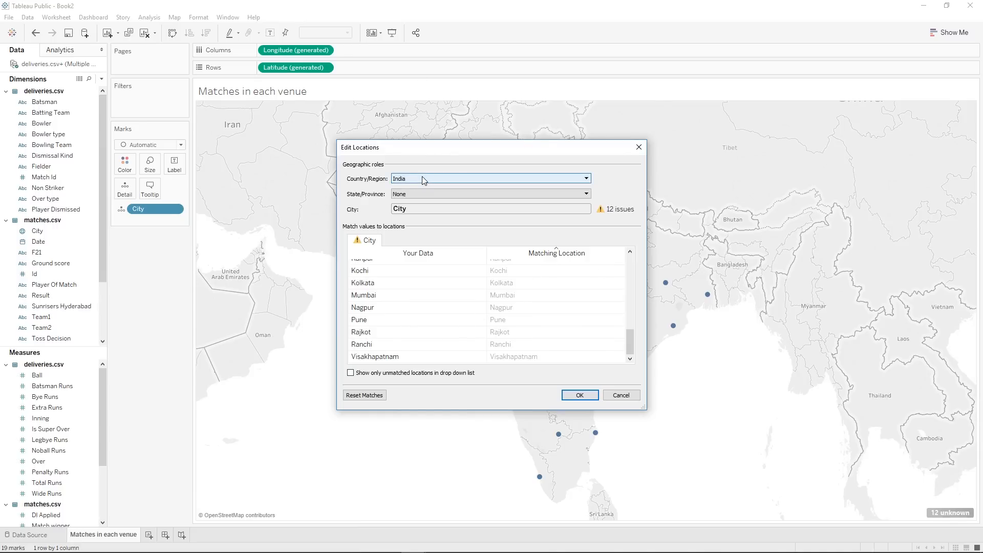
scroll(405, 315, up, 8)
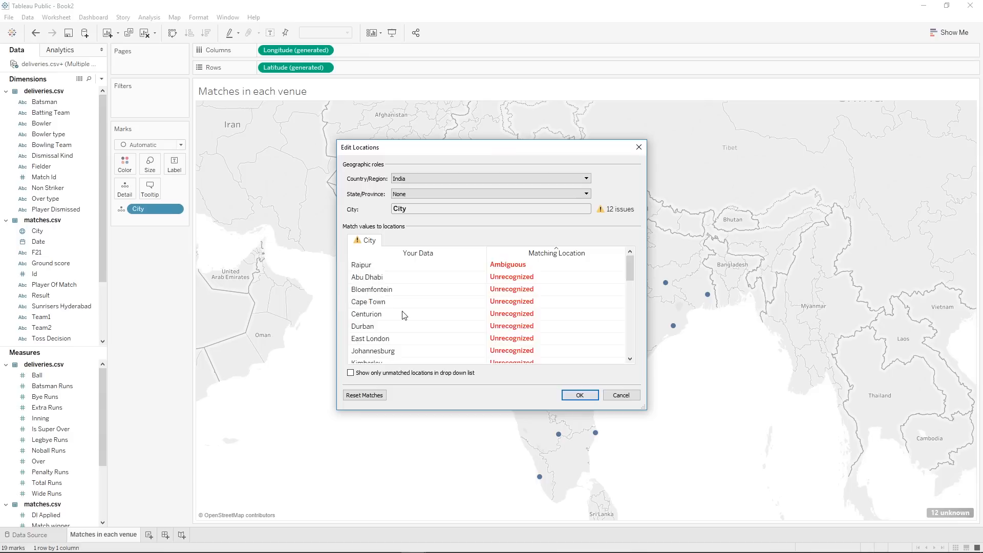
scroll(405, 315, down, 8)
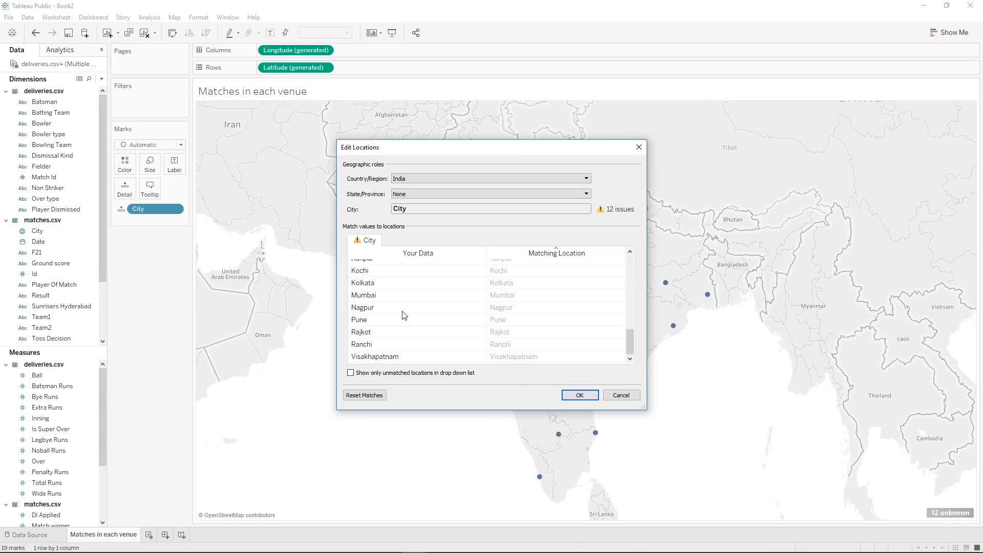
Try taking the country for the City locations from the Batsman field, and restore the fixed country India.
click(408, 179)
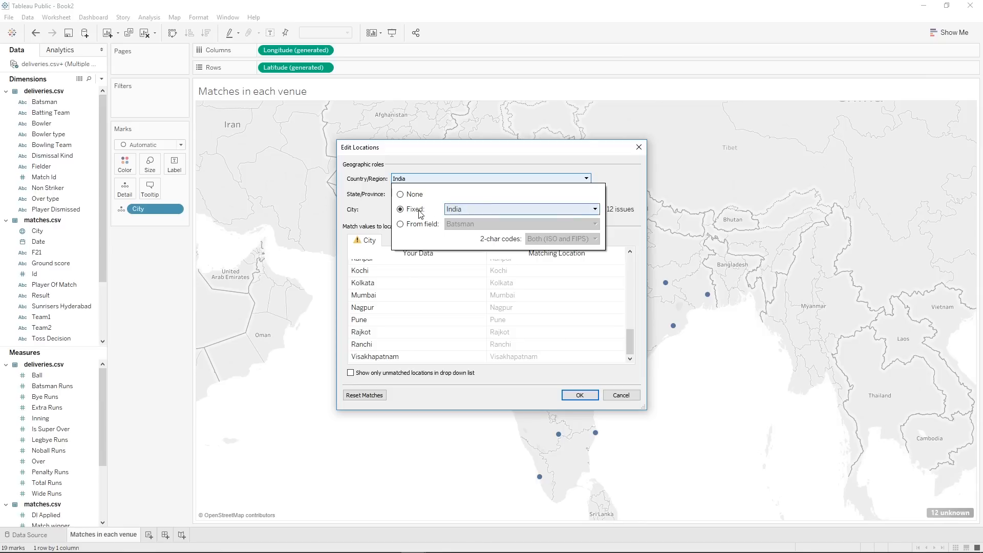
click(446, 226)
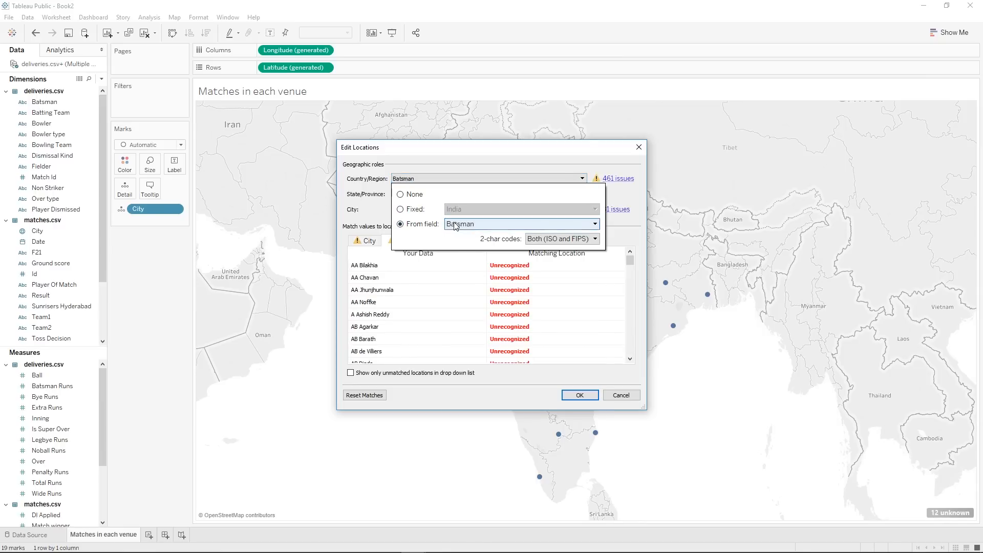
click(458, 225)
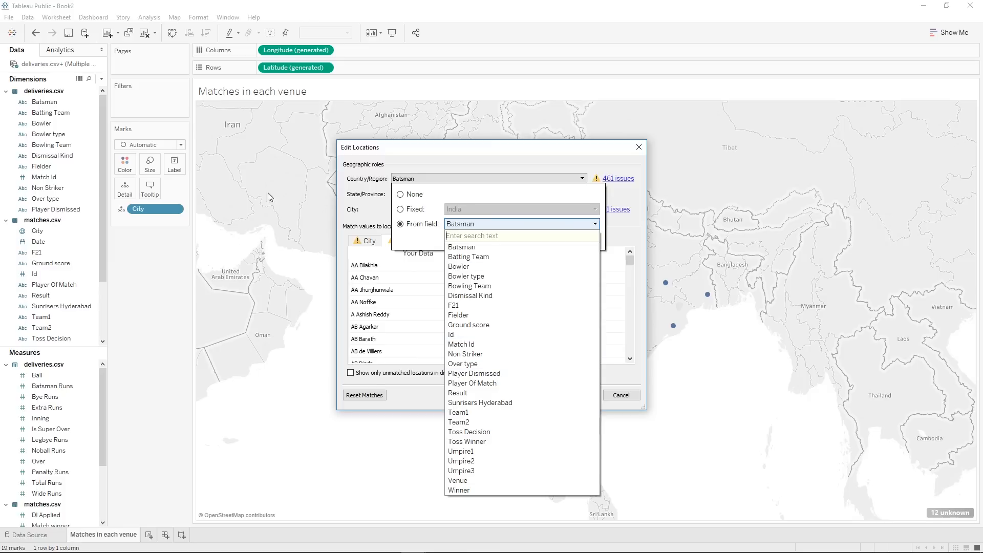
click(420, 212)
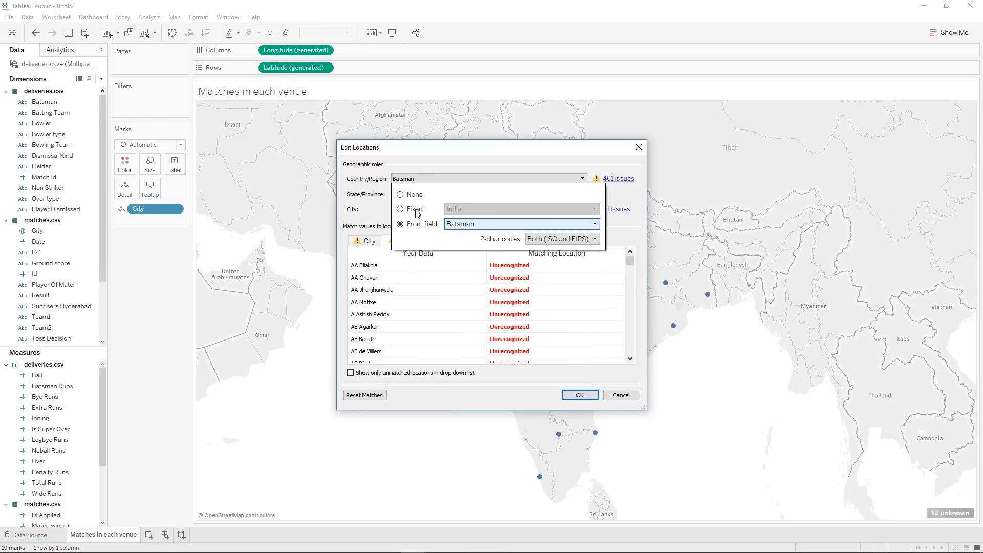
click(401, 209)
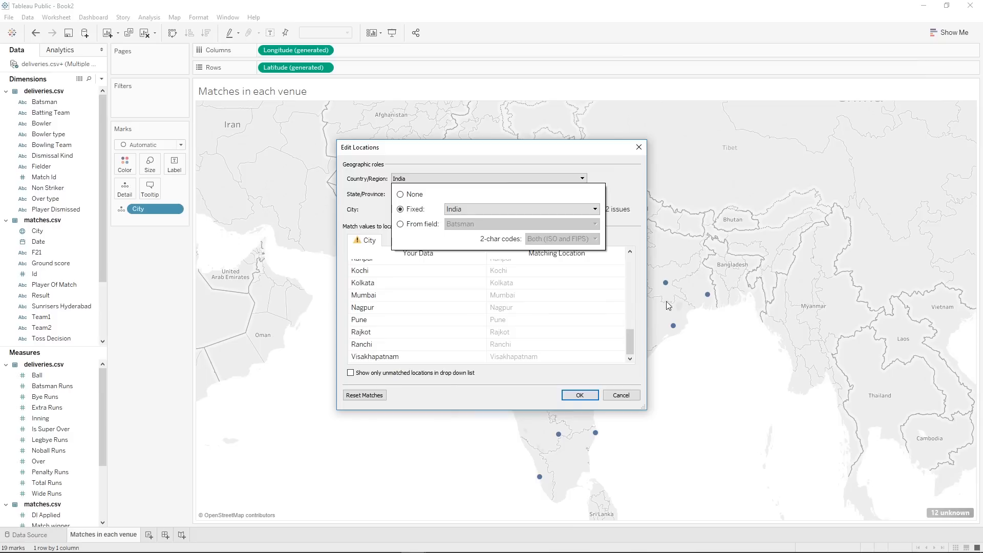
click(613, 169)
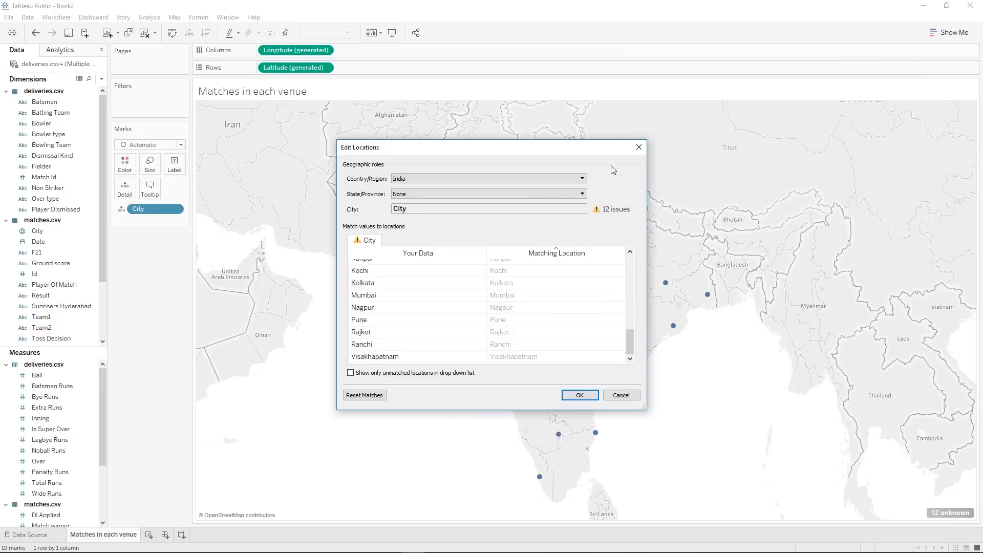
click(578, 396)
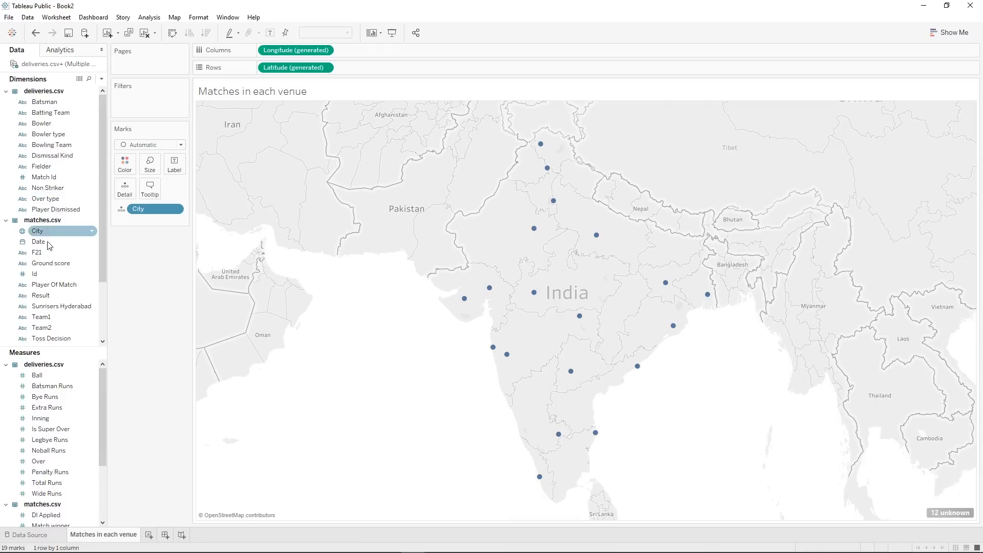
Color the map marks by City and size them by Id, both from matches.csv.
scroll(60, 143, down, 3)
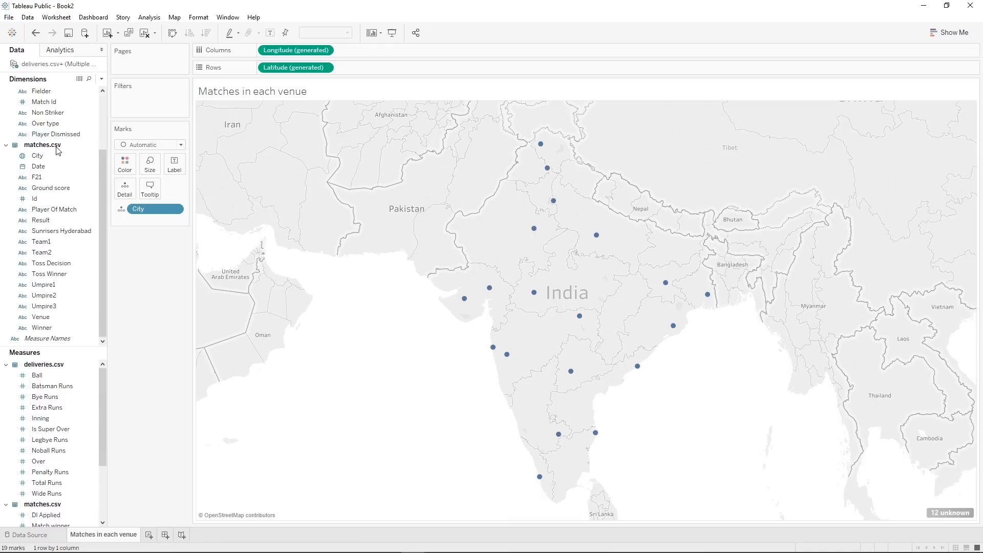
drag(52, 155, 124, 163)
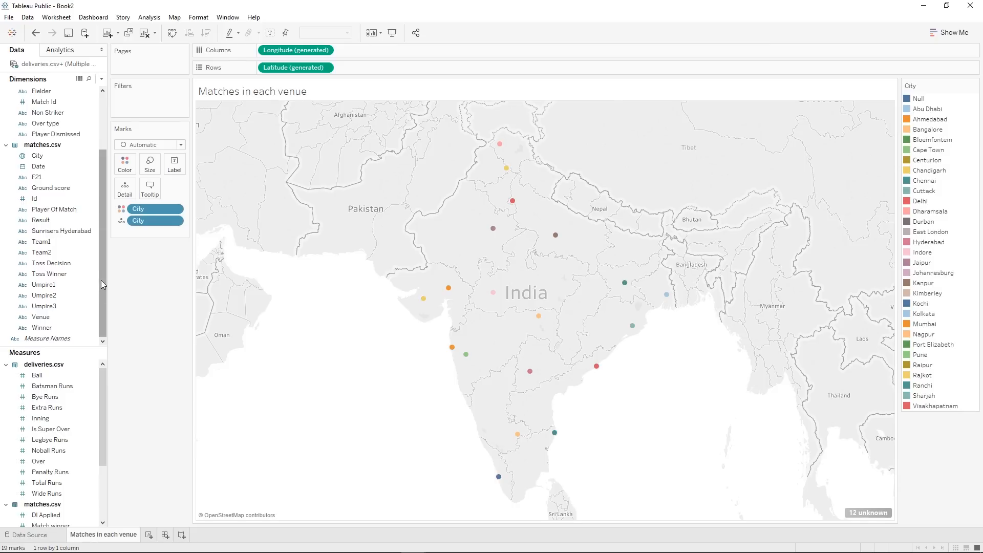
click(43, 202)
drag(138, 184, 150, 173)
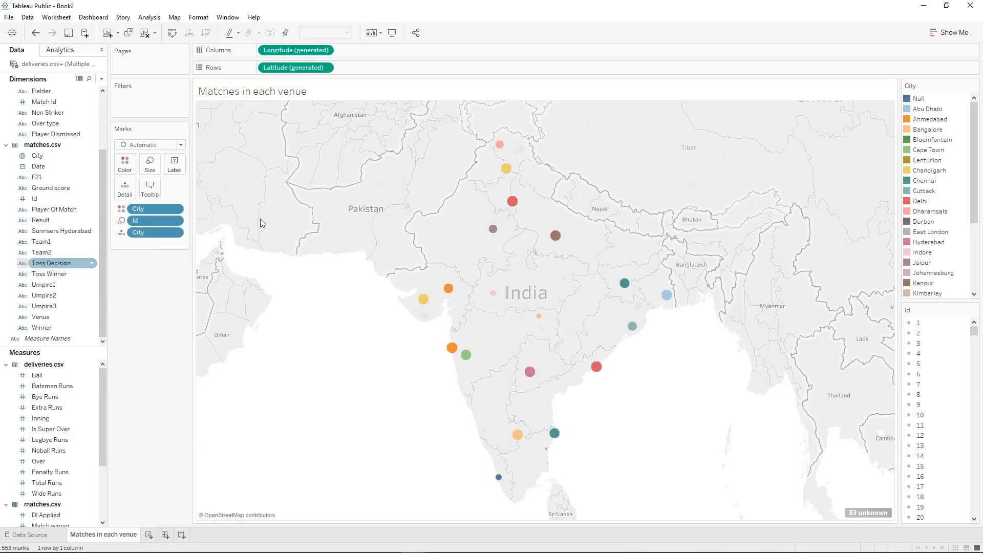
Convert the Id field that sizes the marks to a Count (Distinct) measure.
right_click(146, 223)
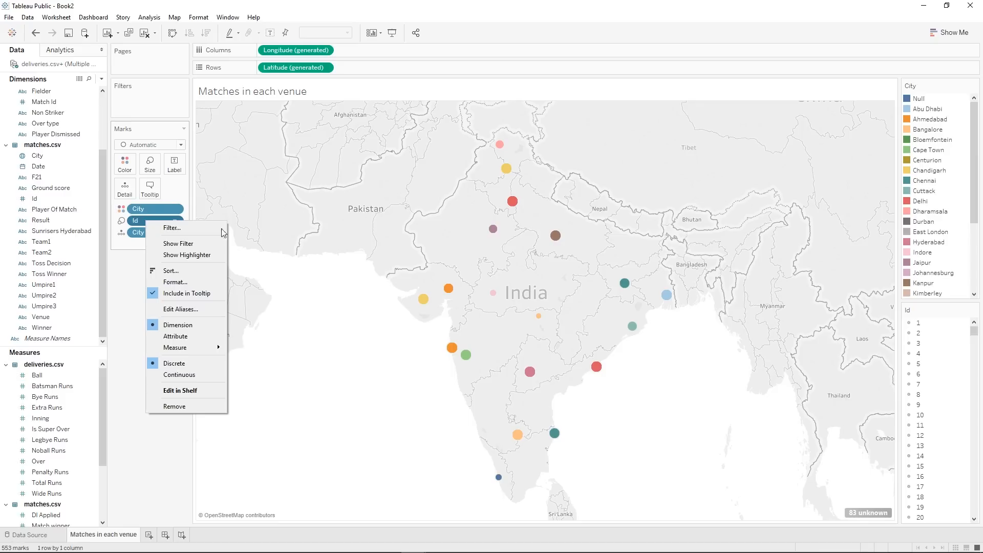
mouse_move(183, 350)
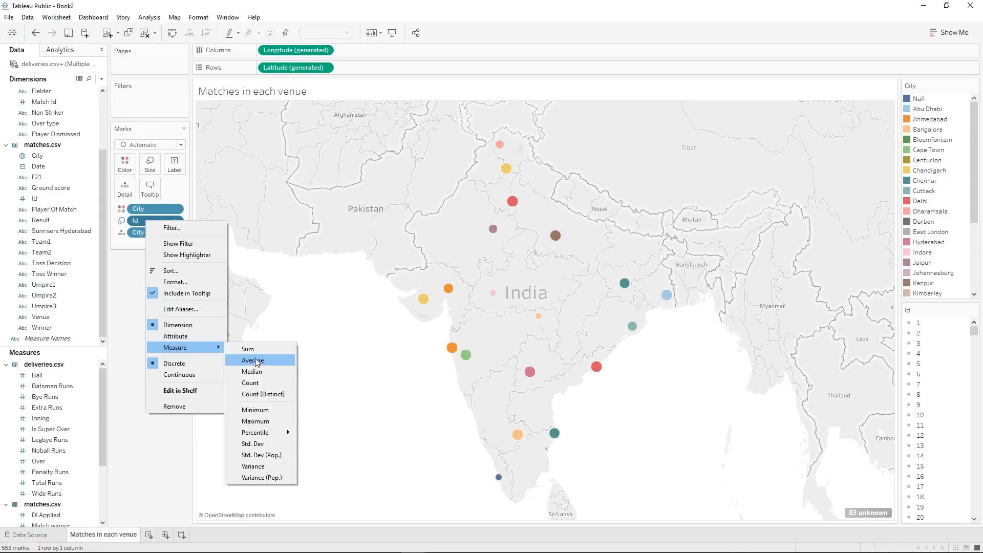
click(270, 394)
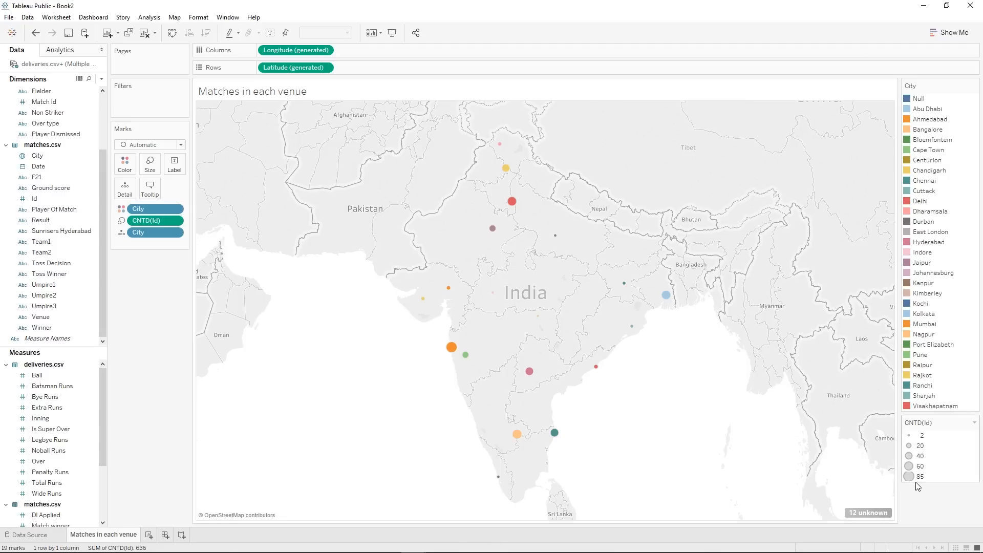
Enlarge the city marks on the map to roughly the middle of the size range.
mouse_move(515, 202)
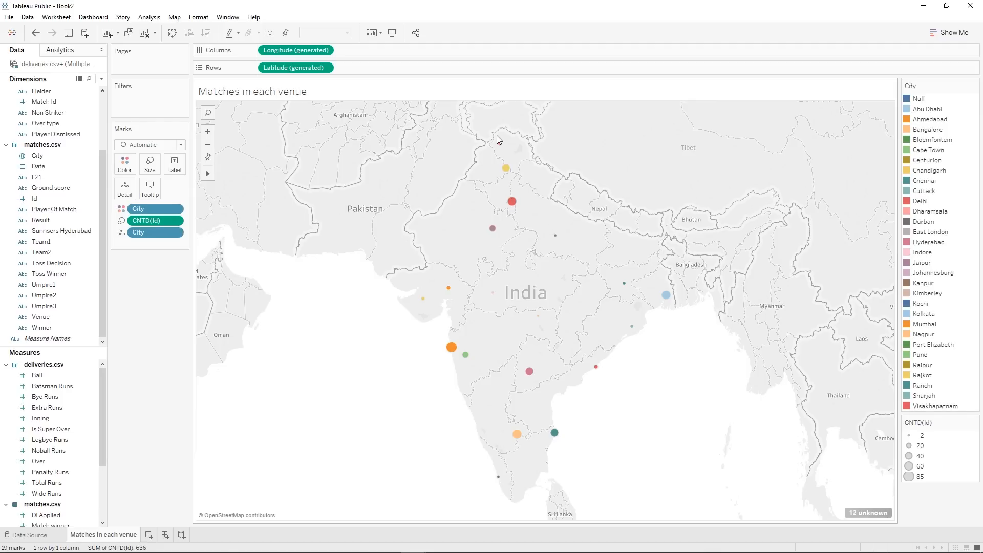
click(149, 163)
drag(167, 191, 191, 196)
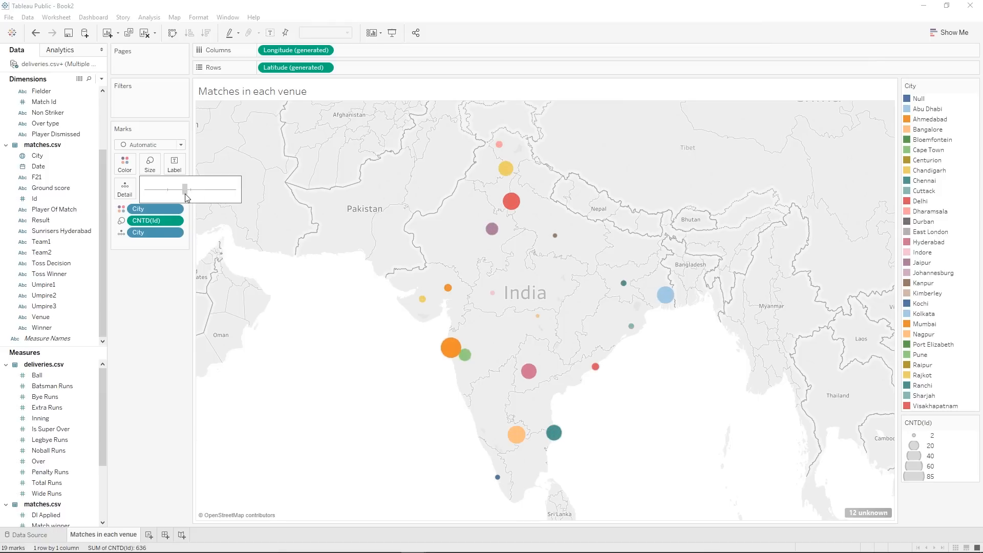
click(160, 328)
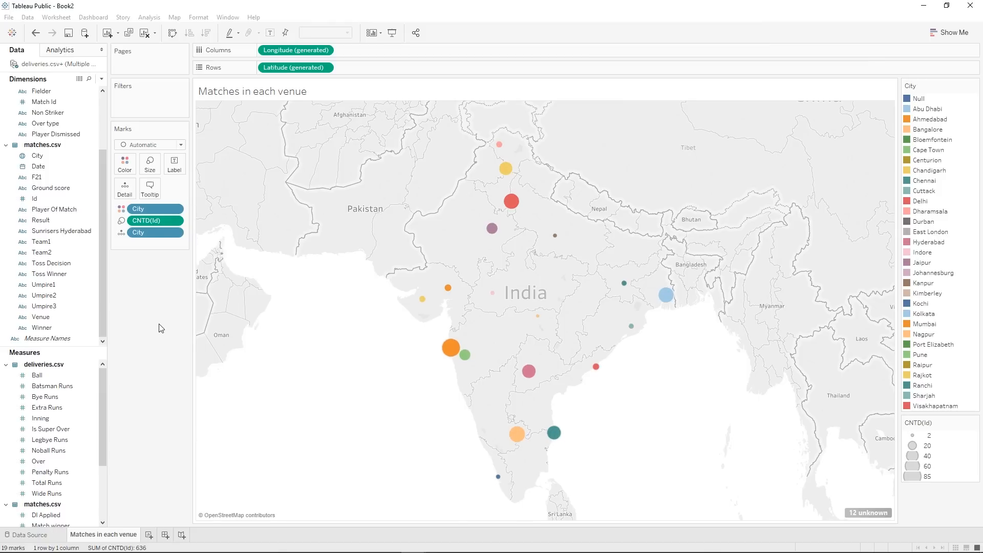
Give the city marks a black border and reduce their opacity to 51%.
click(131, 164)
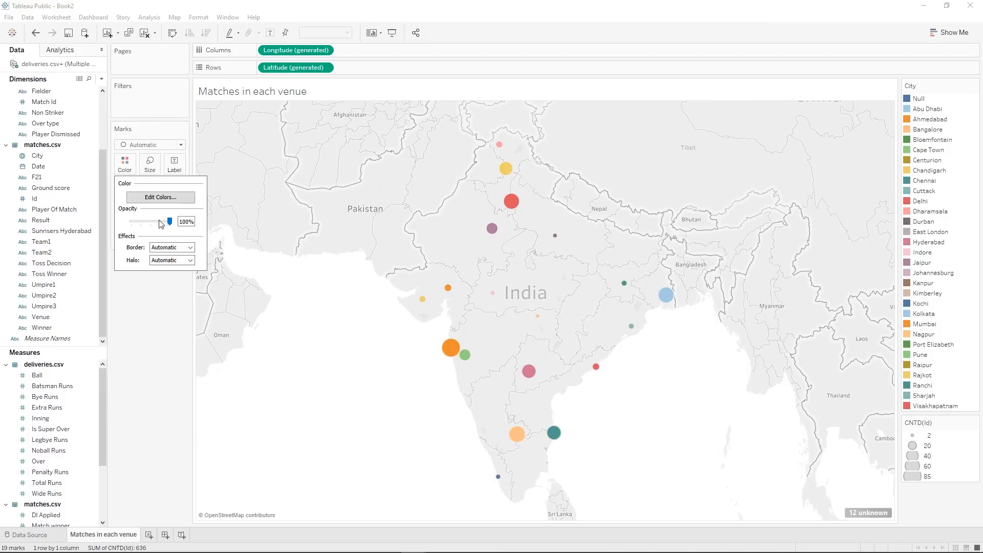
click(169, 247)
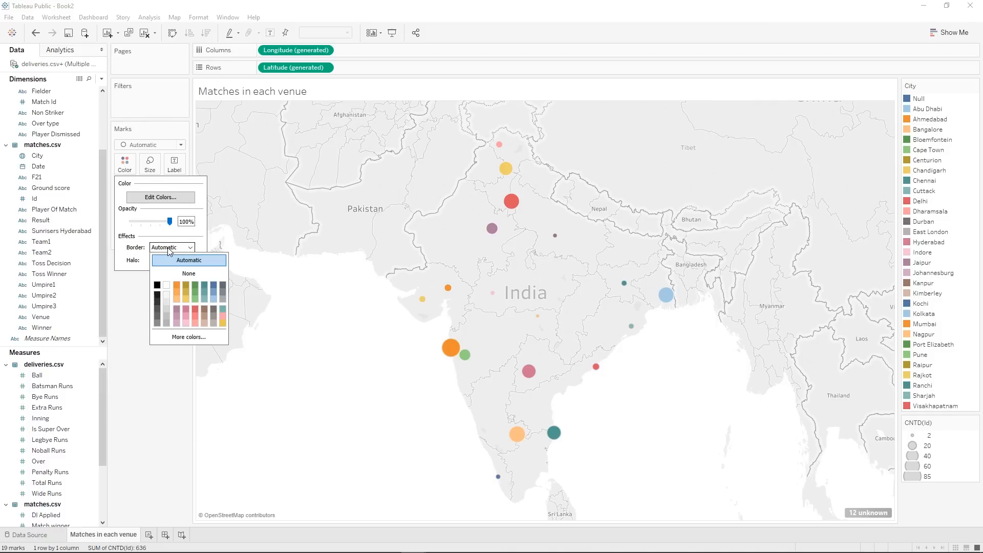
click(157, 285)
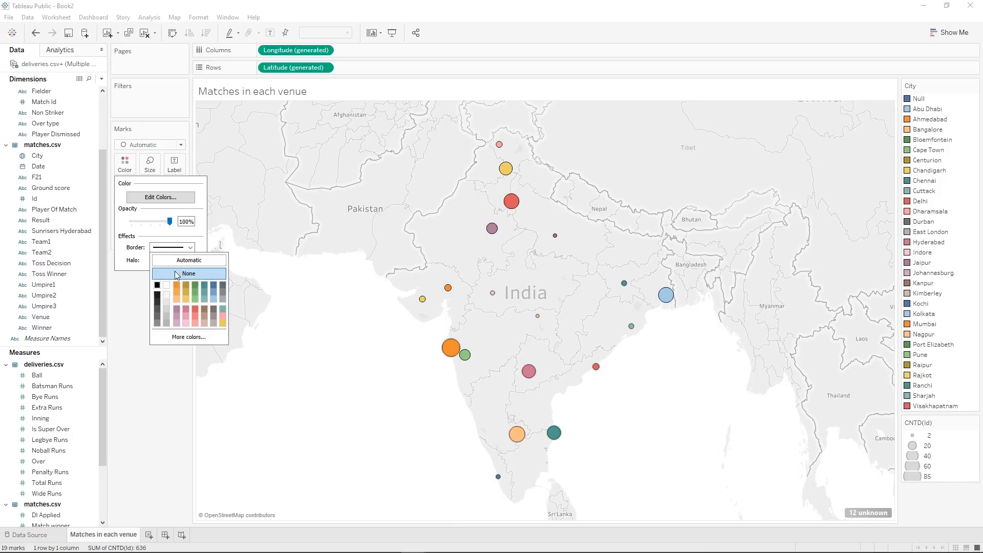
drag(158, 226, 152, 222)
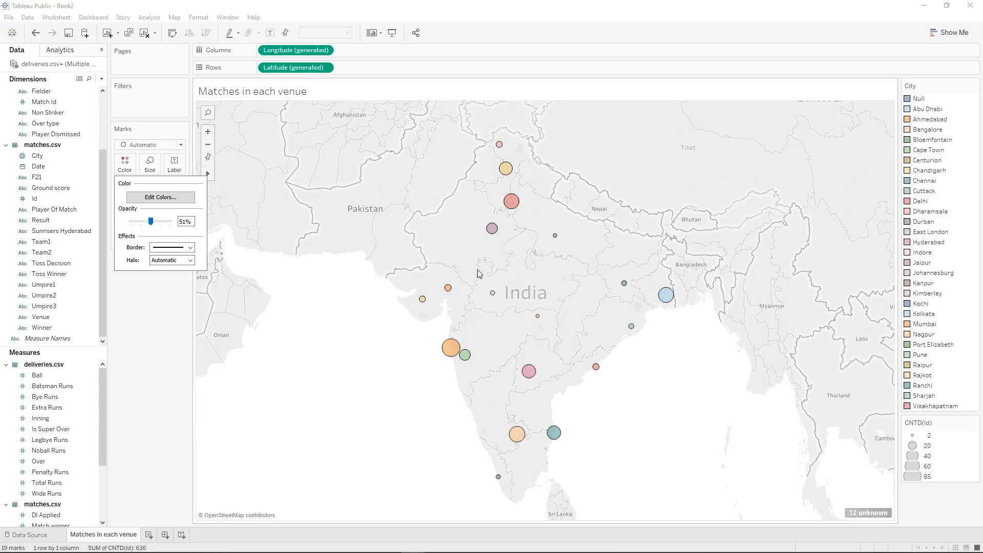
mouse_move(531, 369)
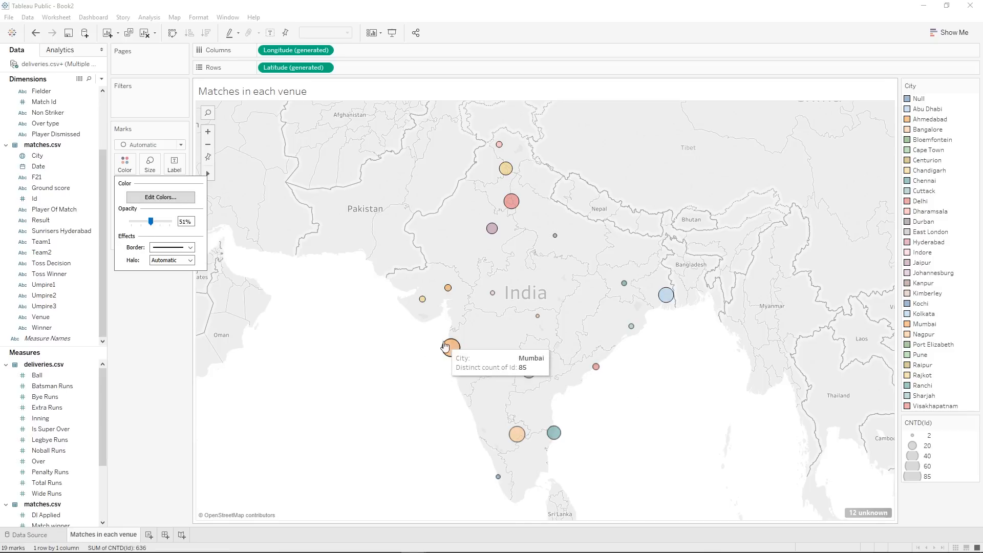
mouse_move(450, 341)
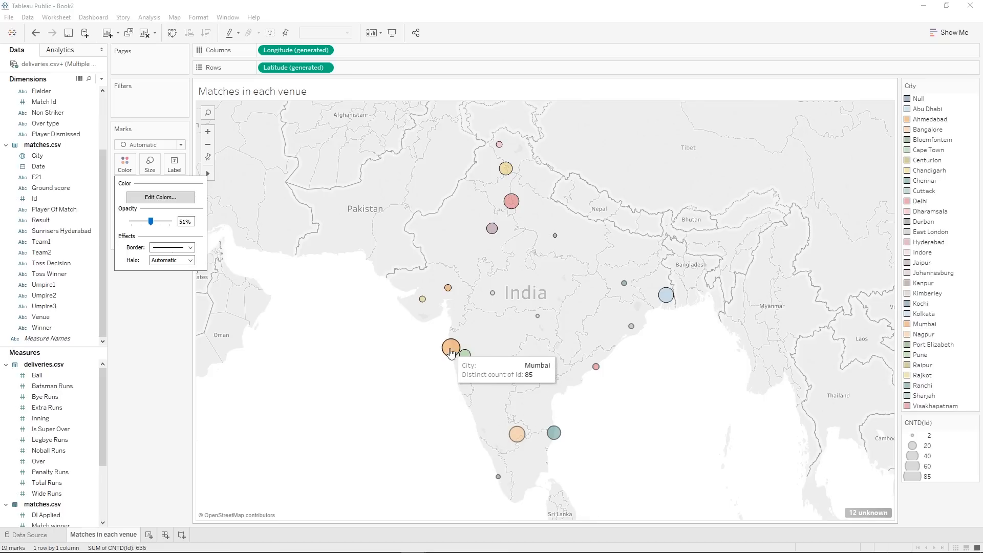
Label the city marks with Id from matches.csv, aggregated as Count (Distinct).
click(183, 331)
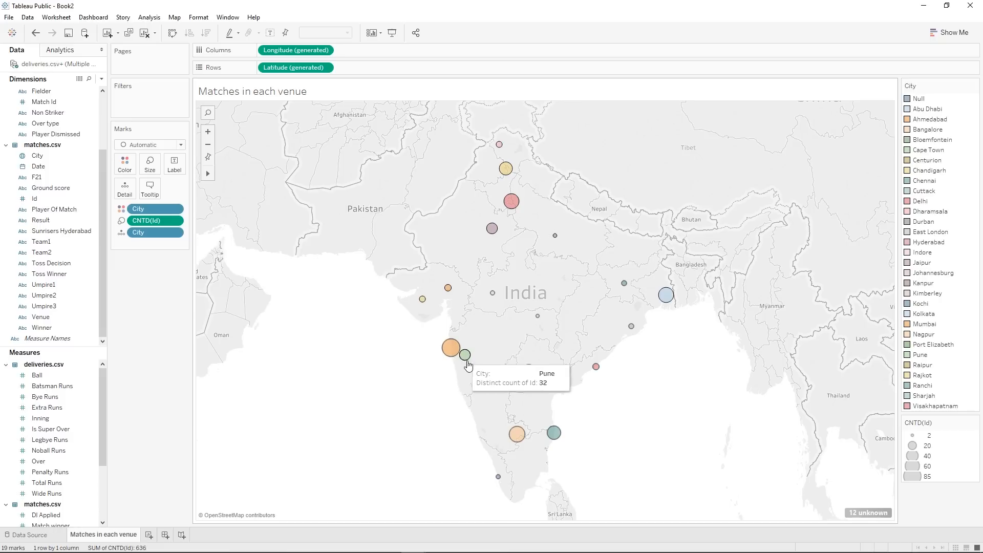
mouse_move(518, 437)
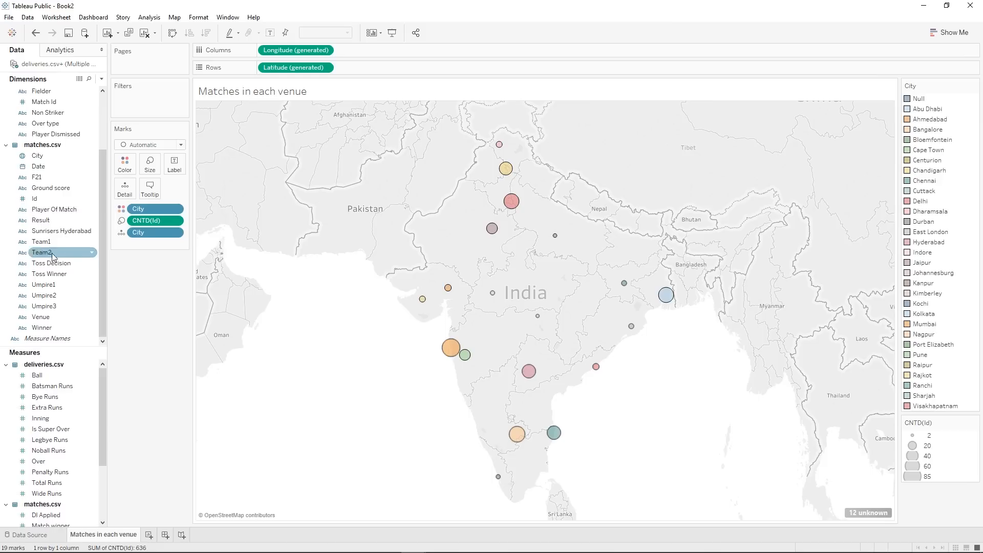
drag(34, 198, 170, 164)
right_click(147, 232)
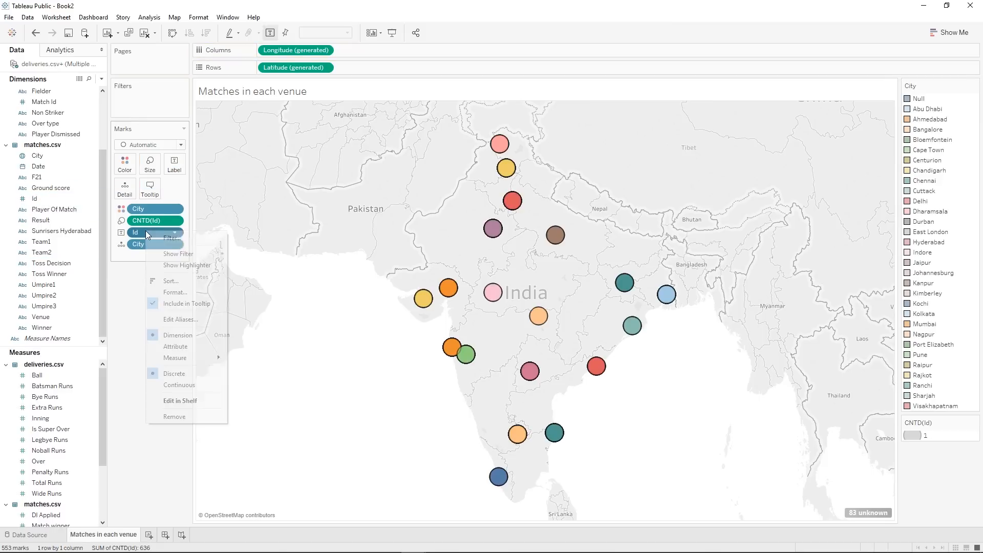
mouse_move(194, 358)
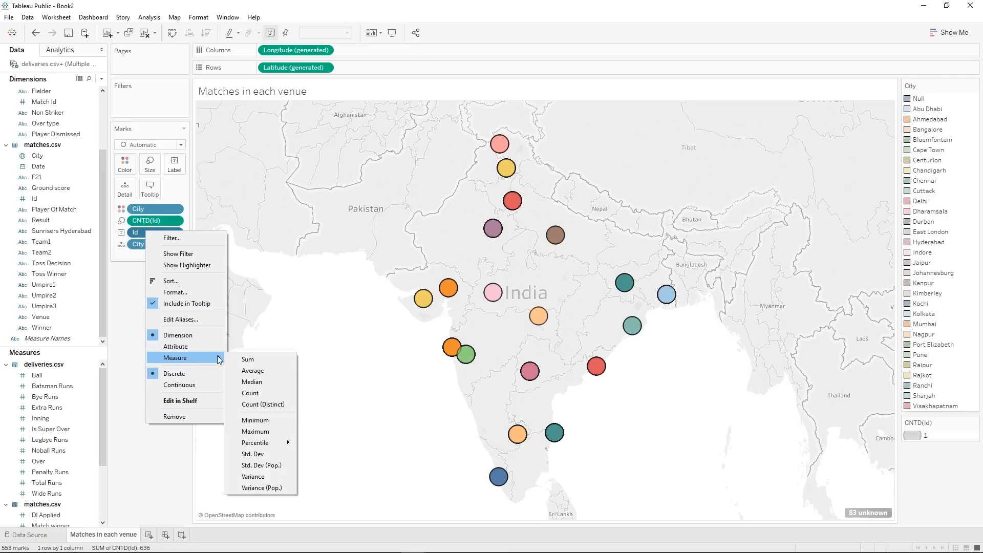
click(281, 405)
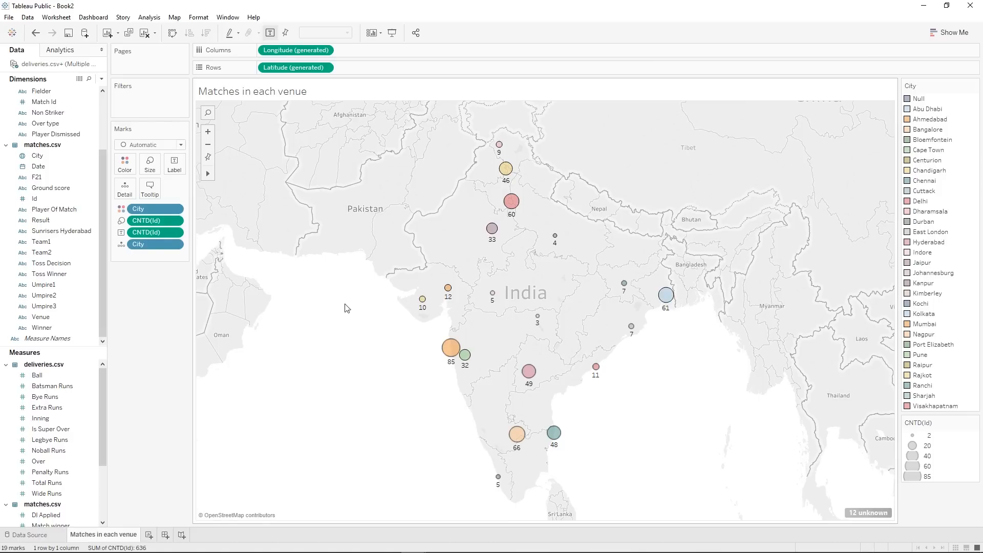
Set the vertical alignment of the mark labels to Top, after trying Middle.
click(167, 171)
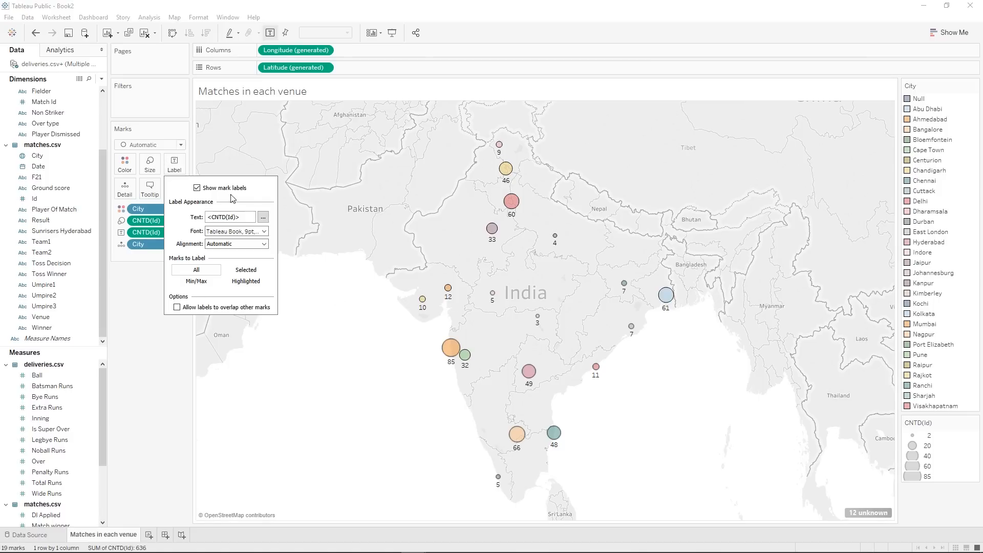
click(229, 245)
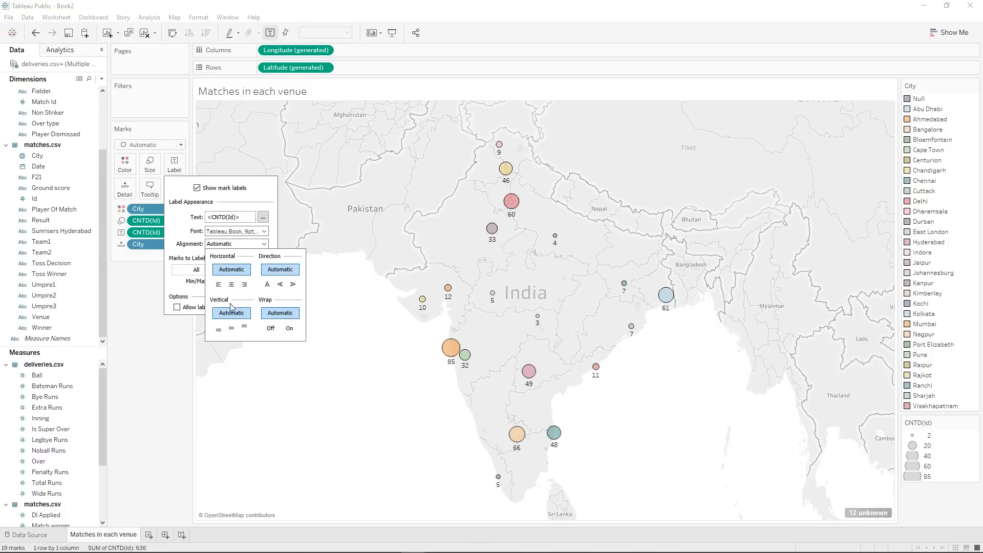
click(231, 329)
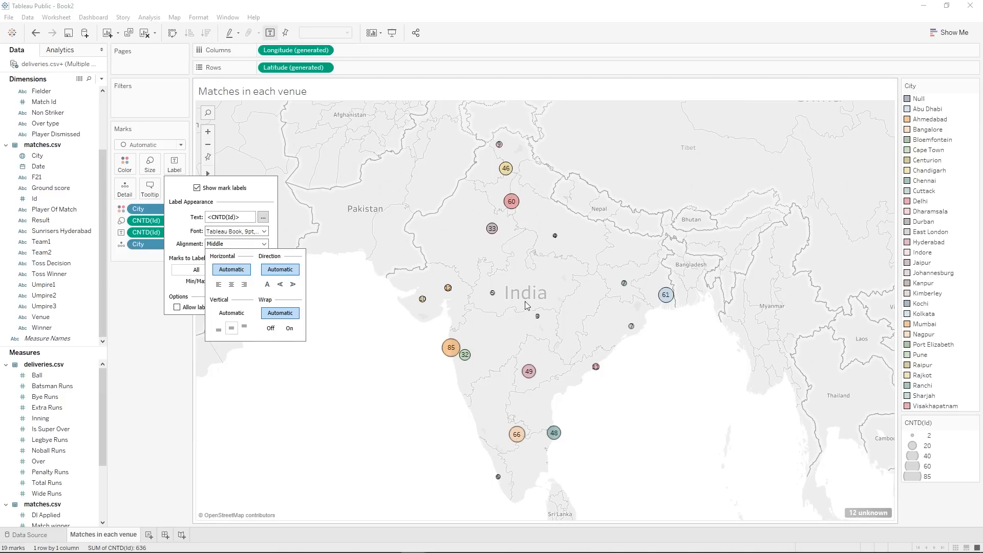
click(244, 327)
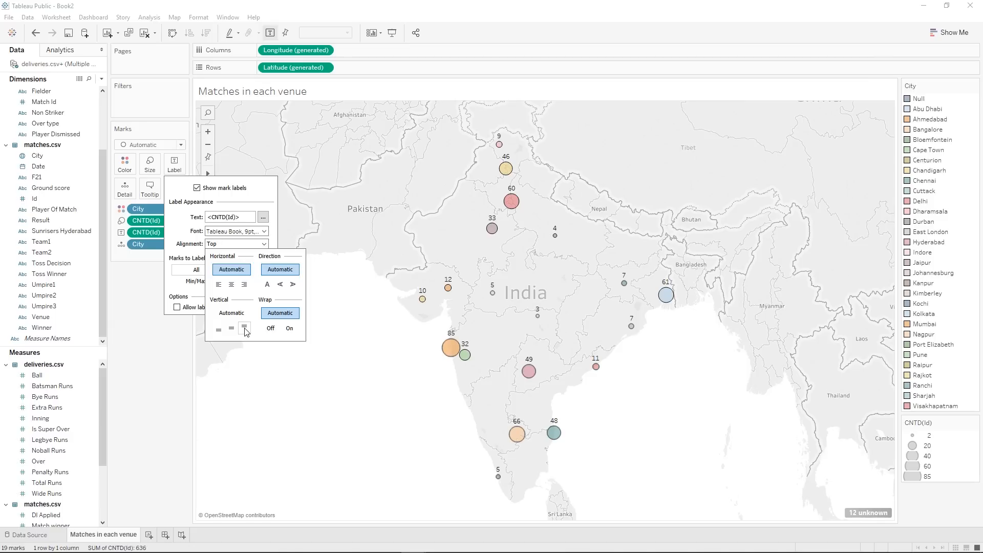
click(166, 366)
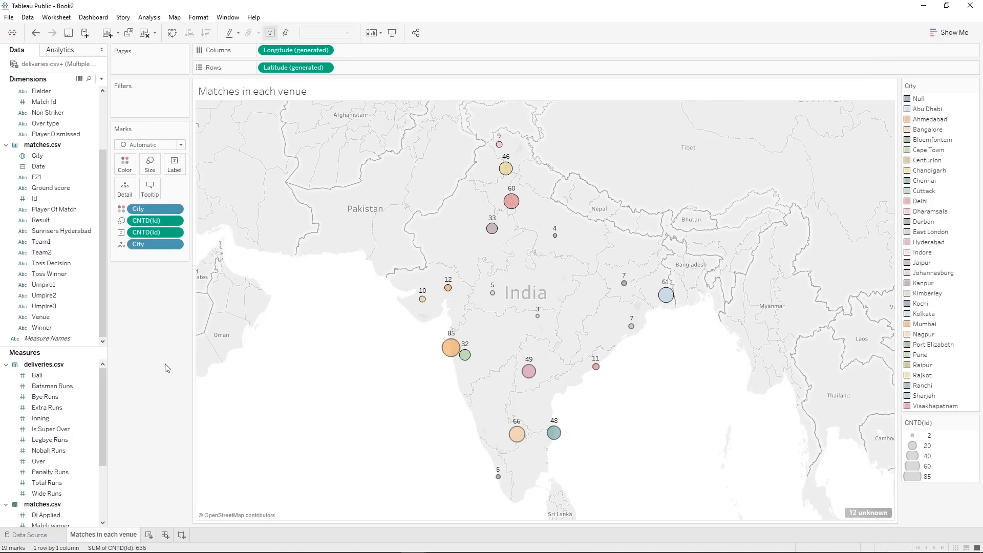
mouse_move(497, 240)
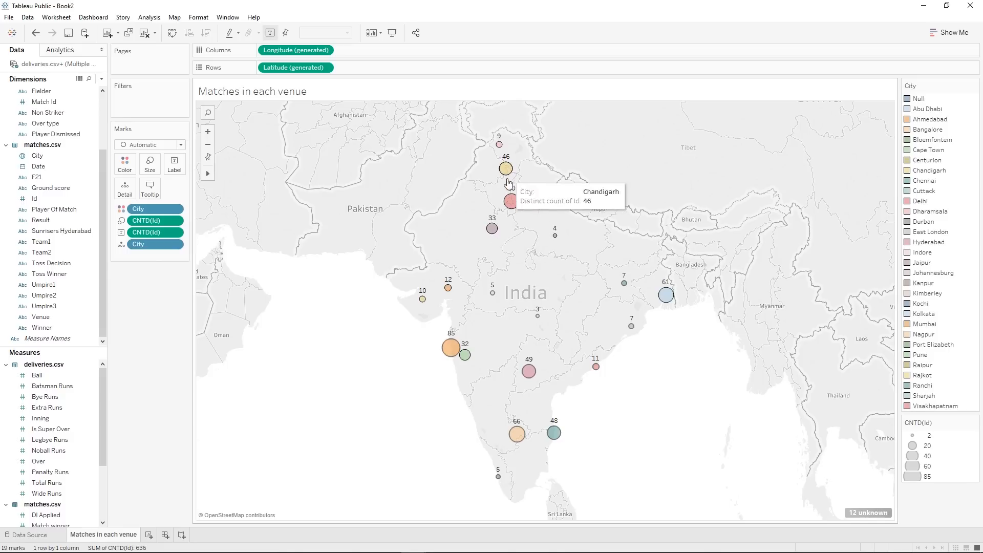
Add City to the mark labels and place it above the distinct count of Id.
click(50, 158)
drag(49, 163, 175, 170)
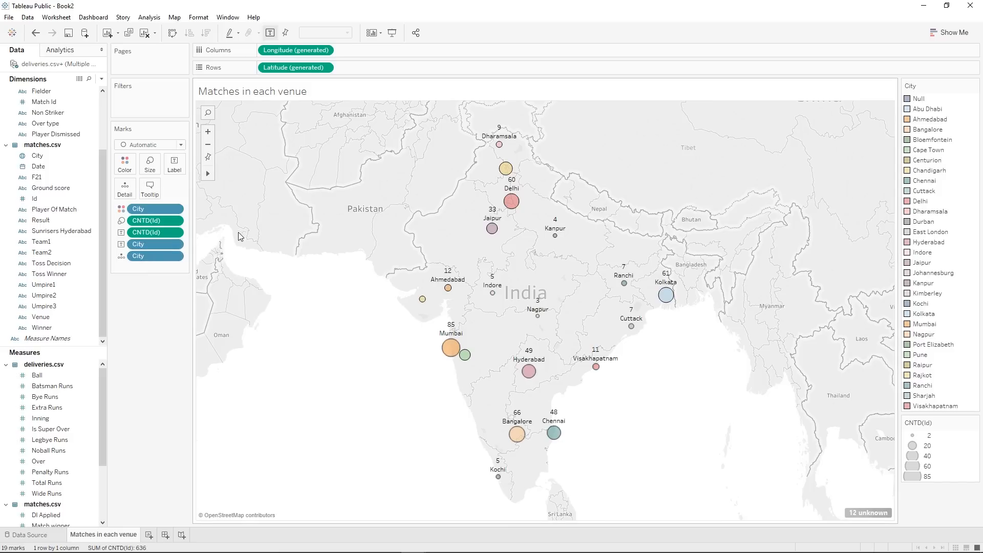
drag(159, 243, 161, 229)
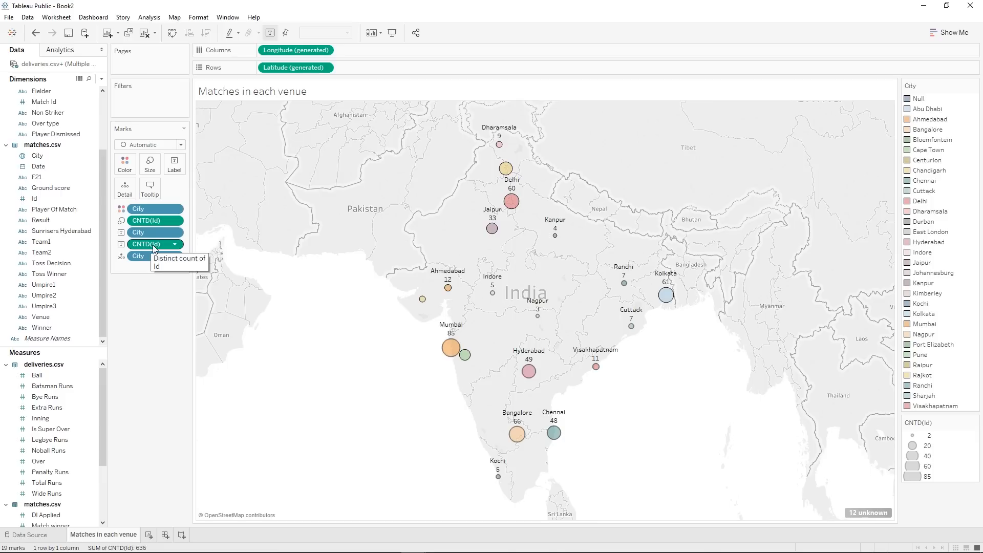
mouse_move(510, 145)
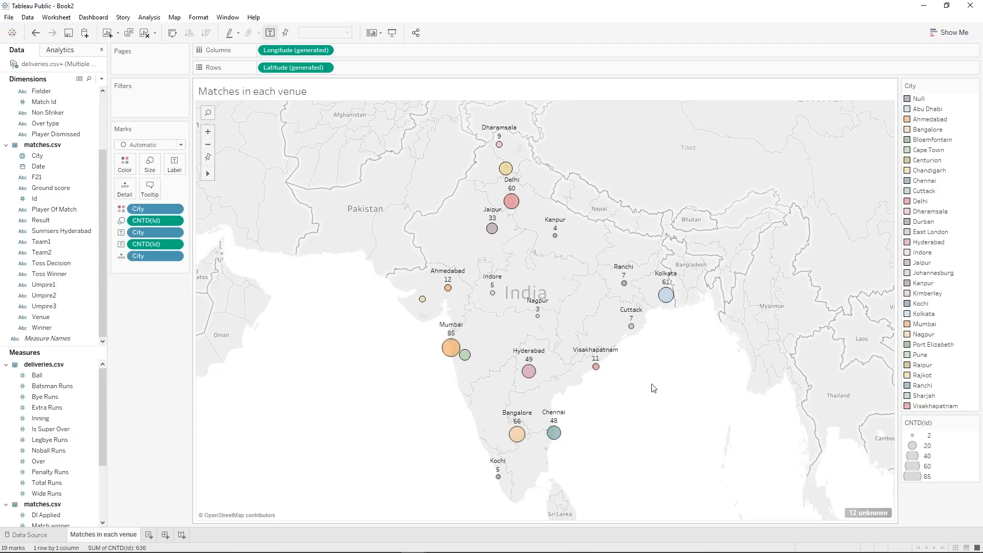
mouse_move(513, 200)
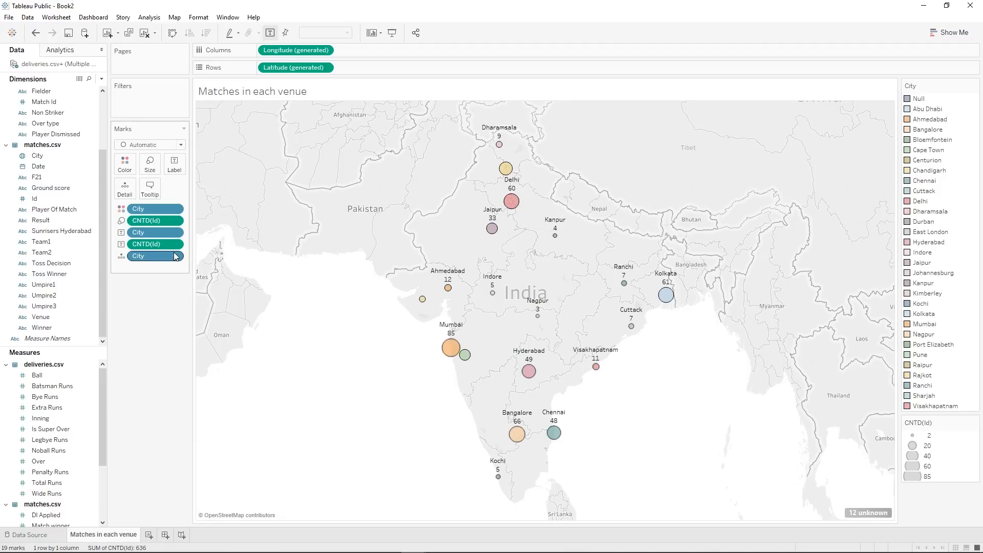
Show a filter for the City dimension from matches.csv on the worksheet.
right_click(64, 156)
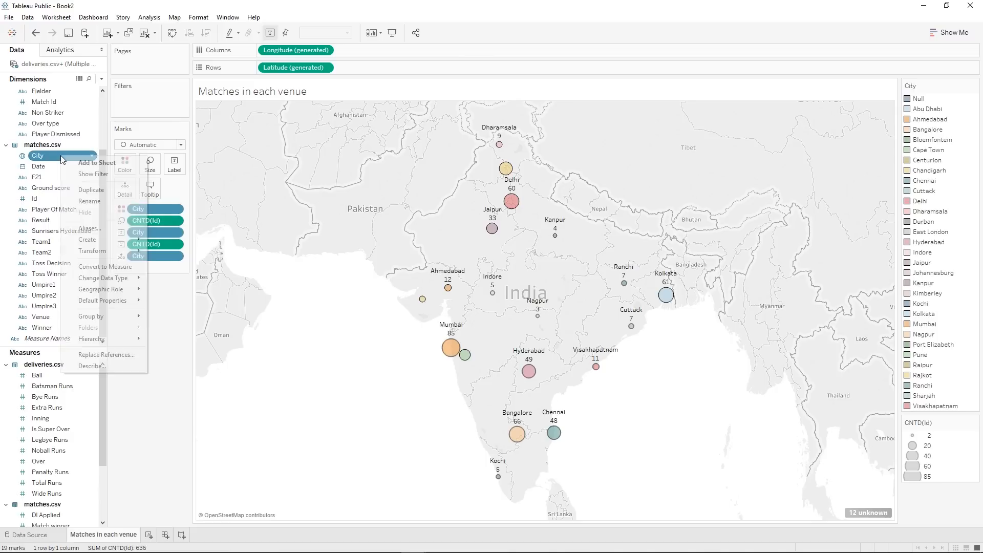
click(93, 174)
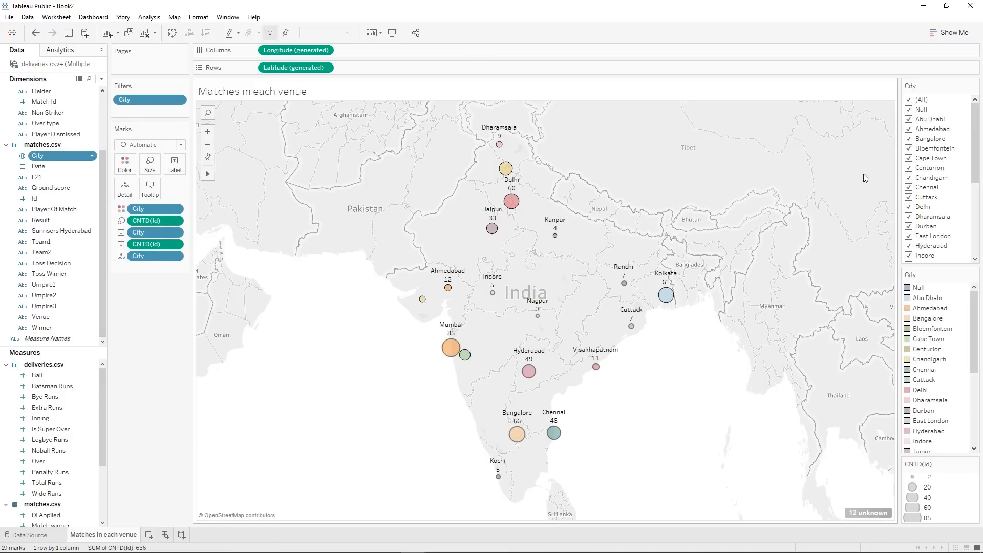
Try the City filter by isolating Bangalore, adding Bloemfontein and Cape Town, and excluding Delhi, and restore all cities.
click(908, 100)
click(909, 138)
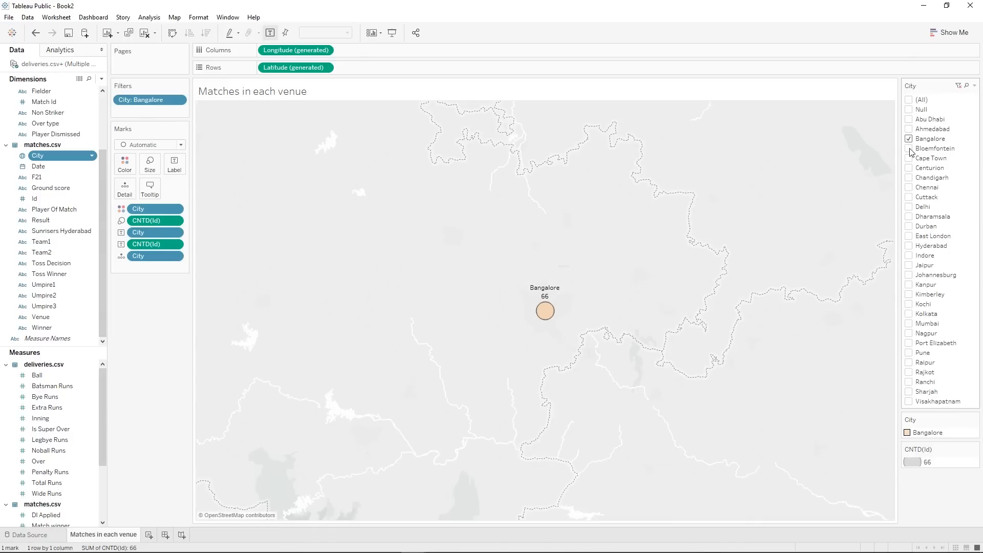
click(910, 149)
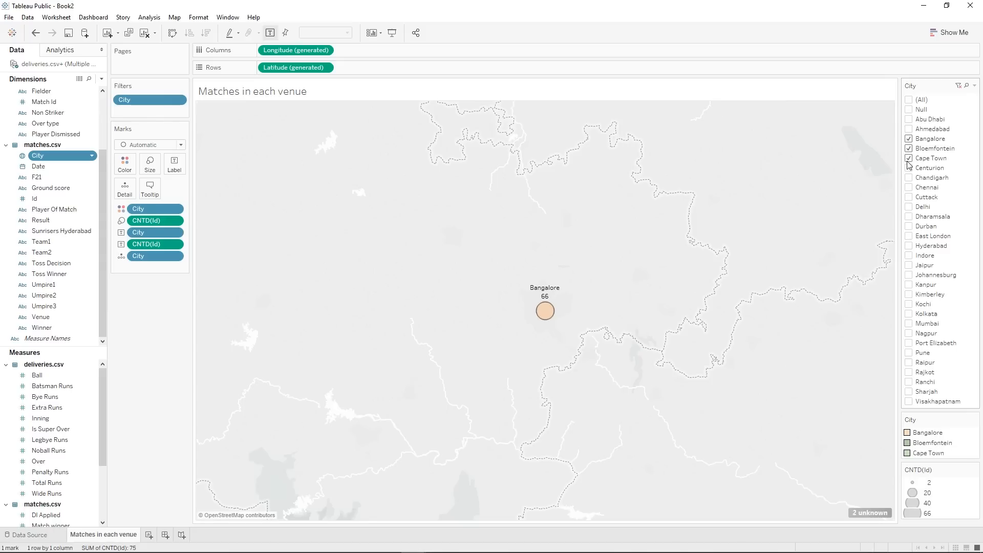
click(908, 148)
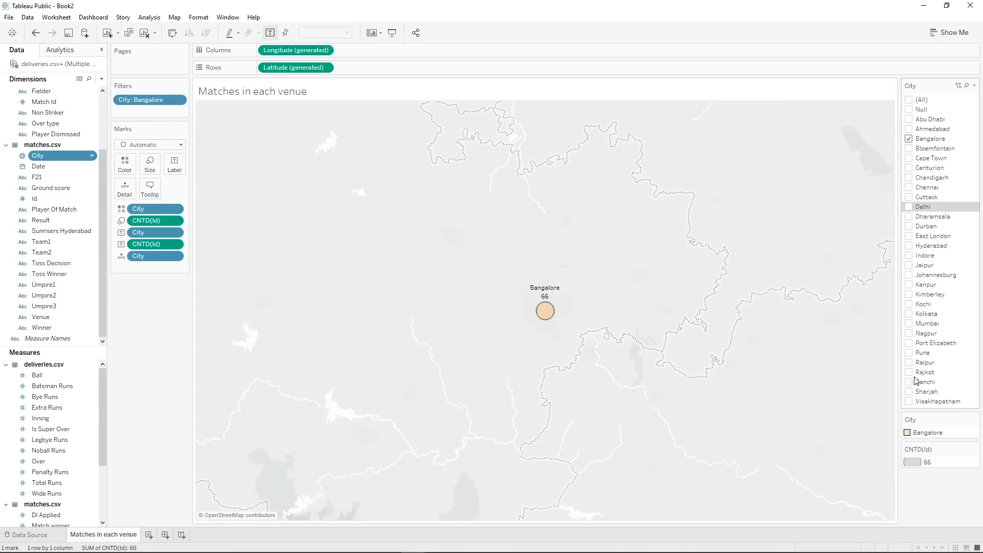
click(910, 100)
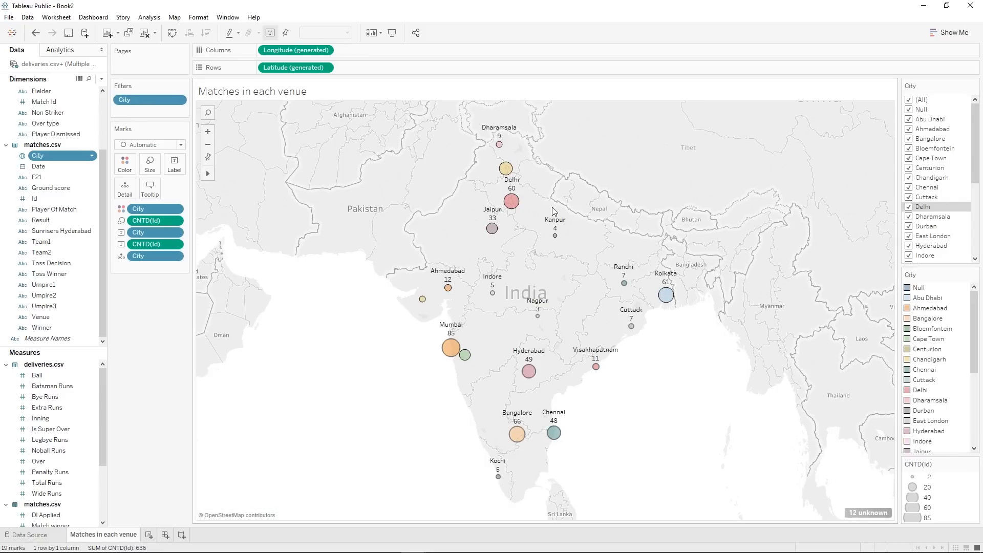
click(909, 208)
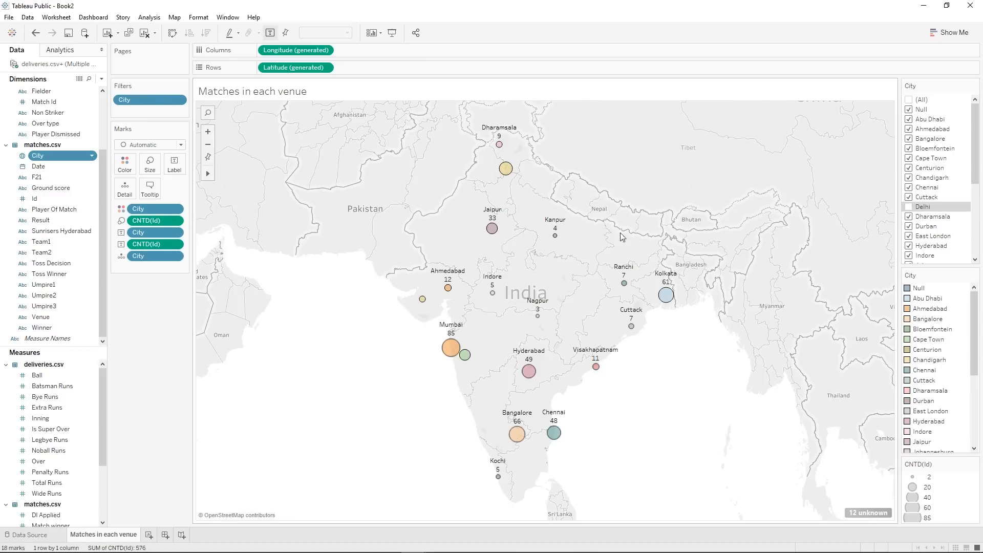
click(909, 207)
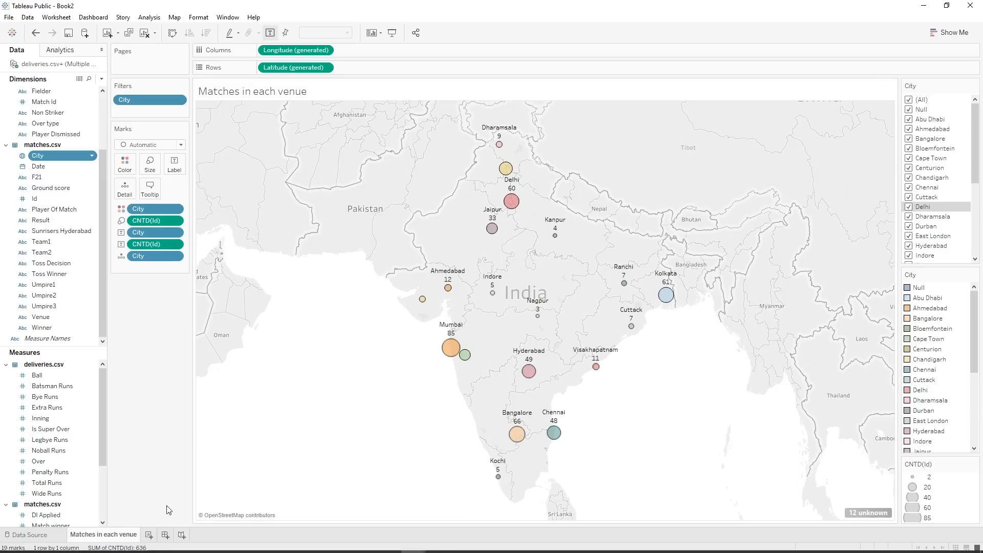
Create a new worksheet and name it Top Run Scorer.
right_click(151, 538)
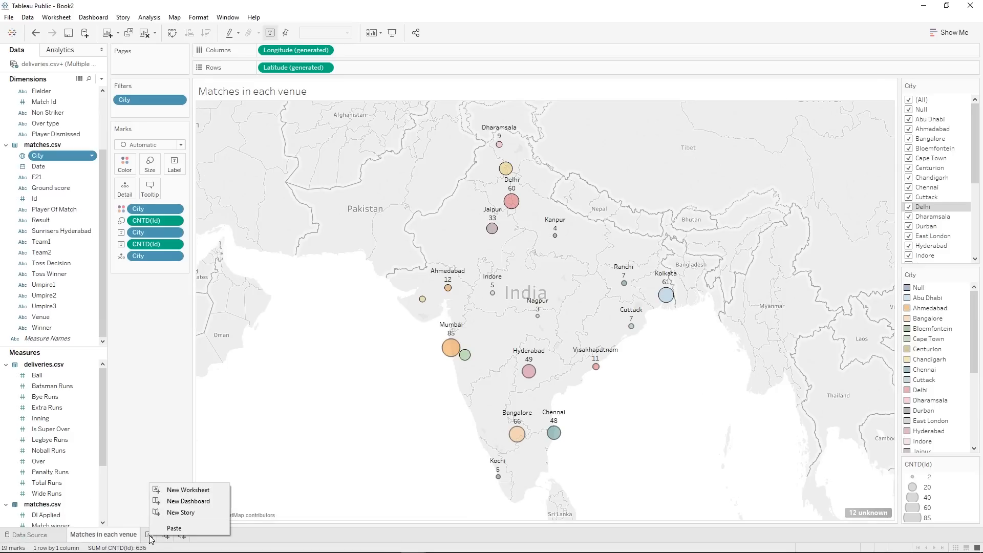
click(151, 538)
right_click(151, 541)
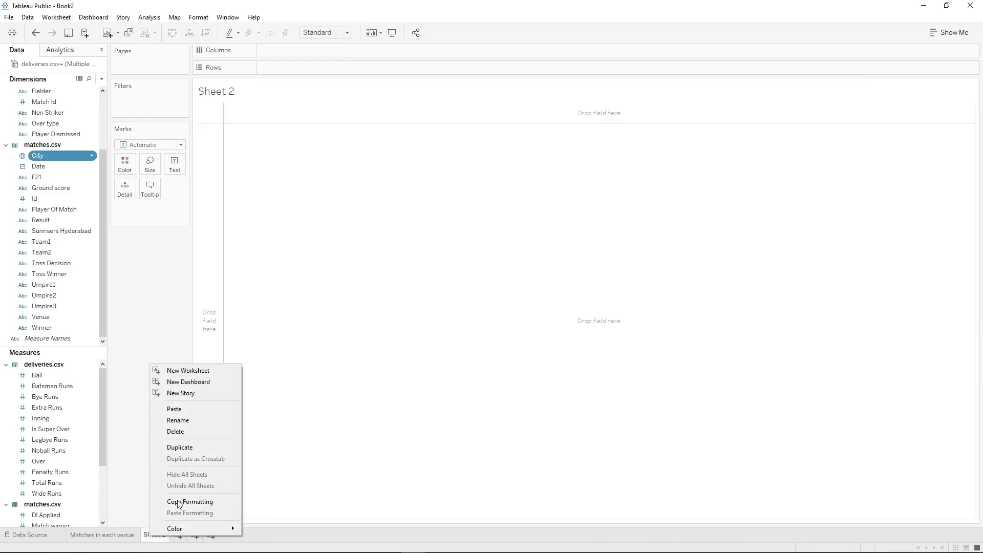
click(186, 419)
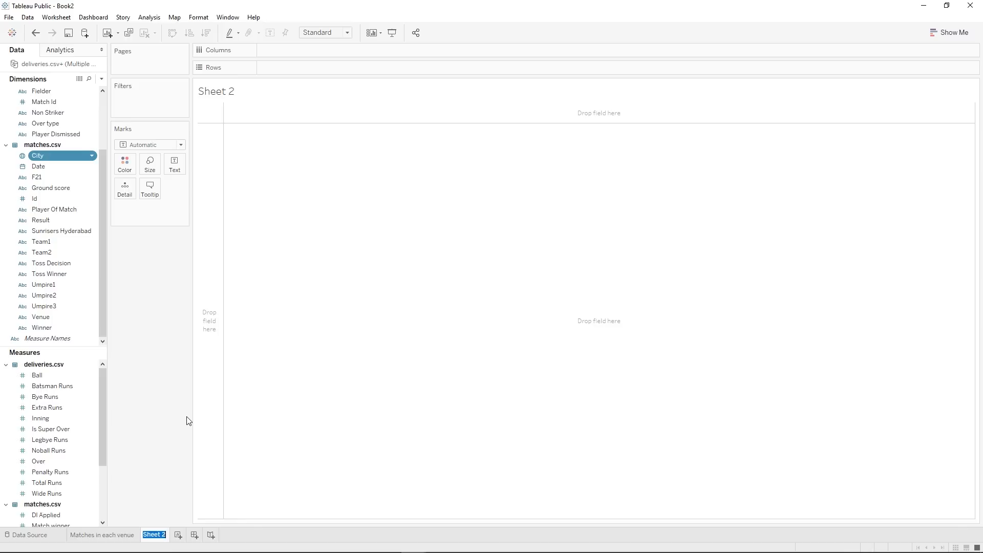
text(Top Run)
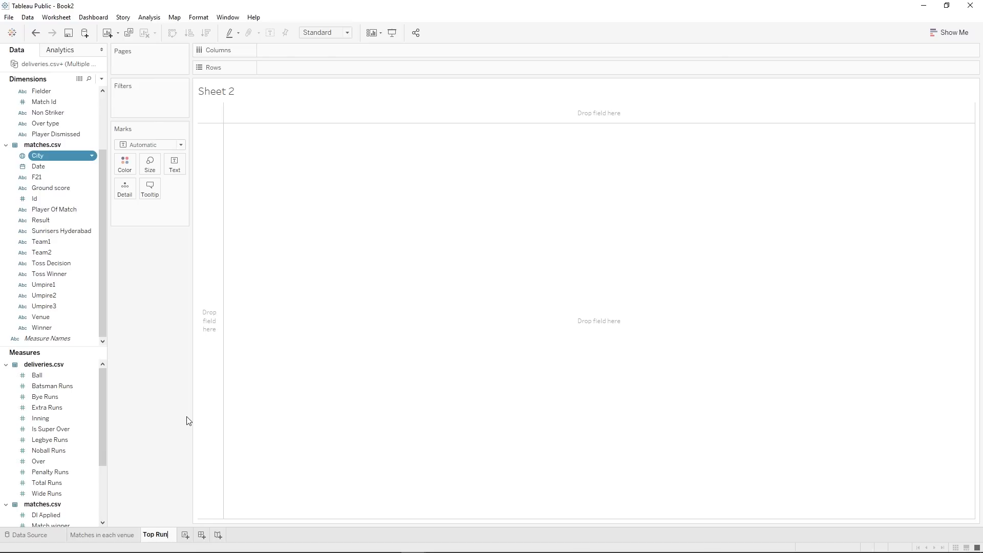
text( Scorer)
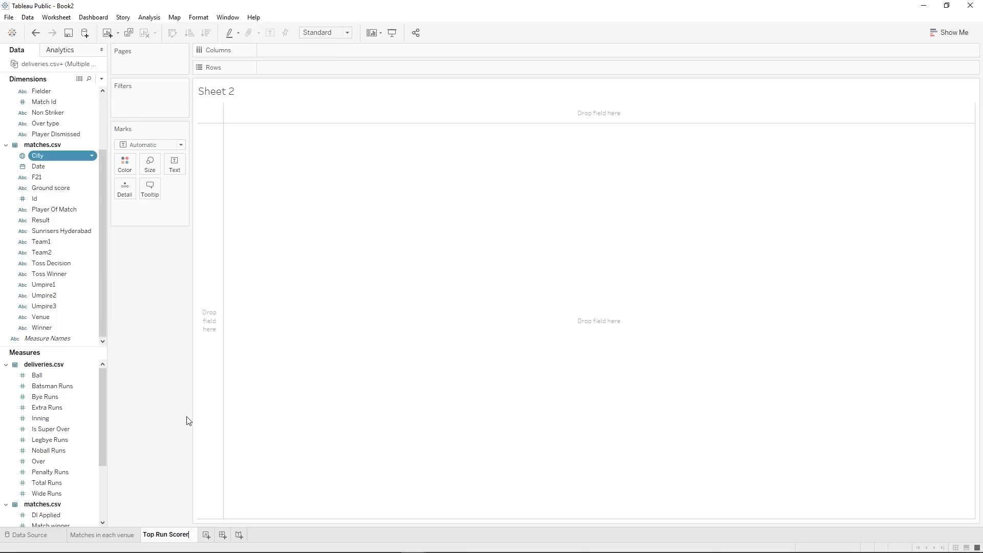
key(Return)
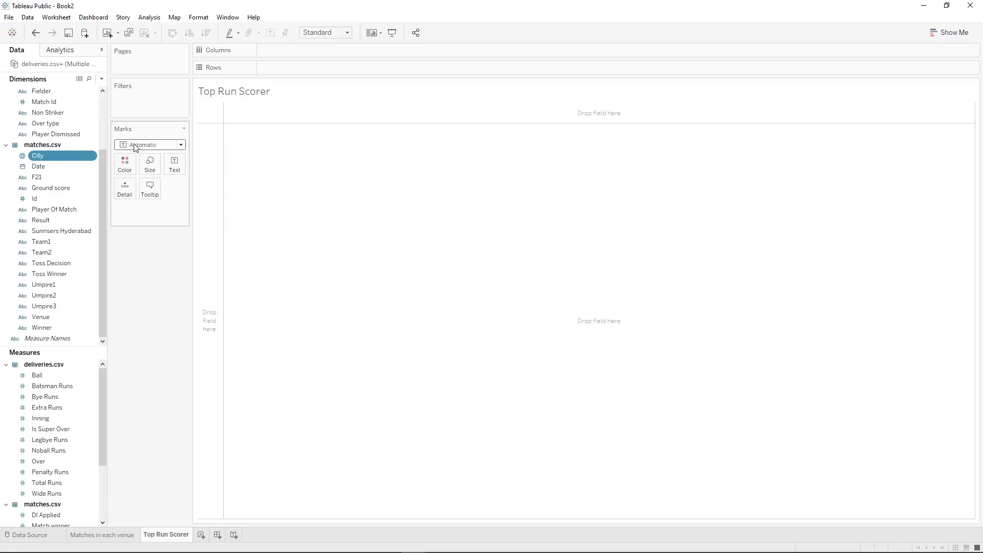
Open Show Me and examine which chart types it suggests for different dimensions of matches.csv.
click(941, 34)
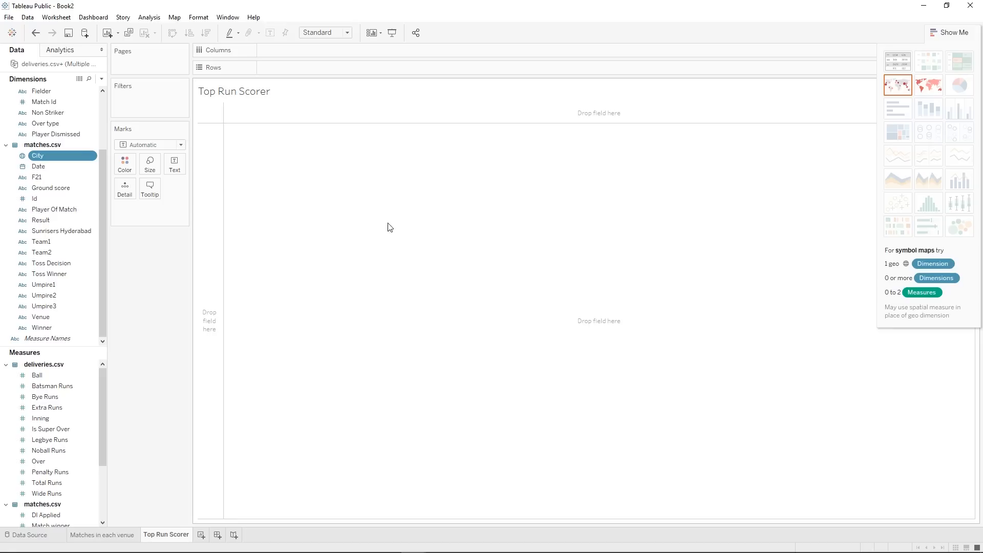
click(50, 186)
click(50, 211)
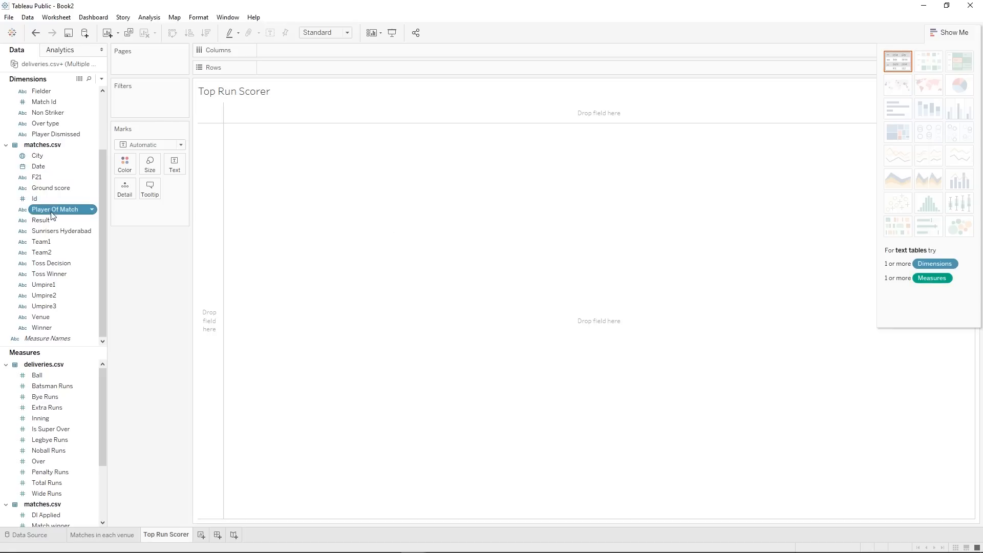
click(50, 229)
click(50, 178)
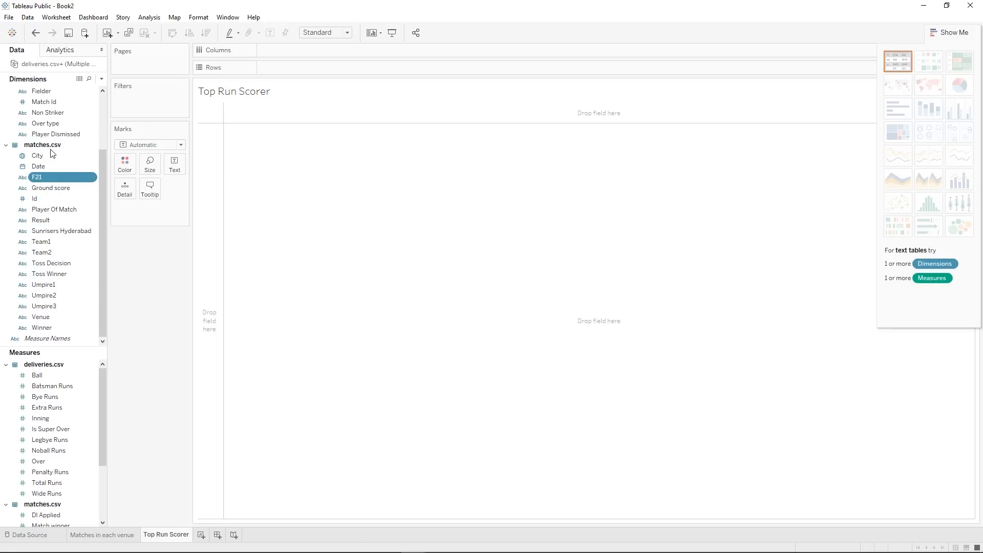
click(50, 154)
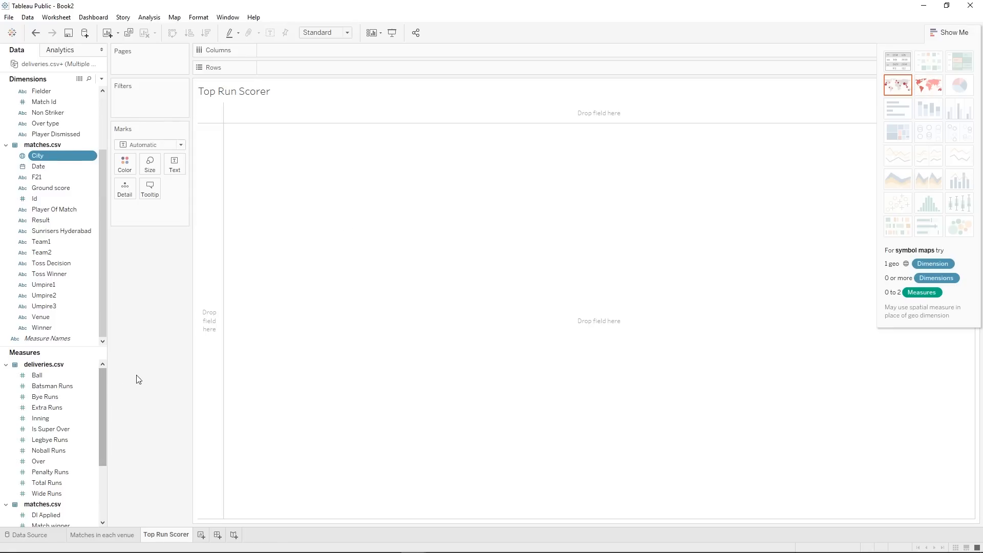
click(66, 159)
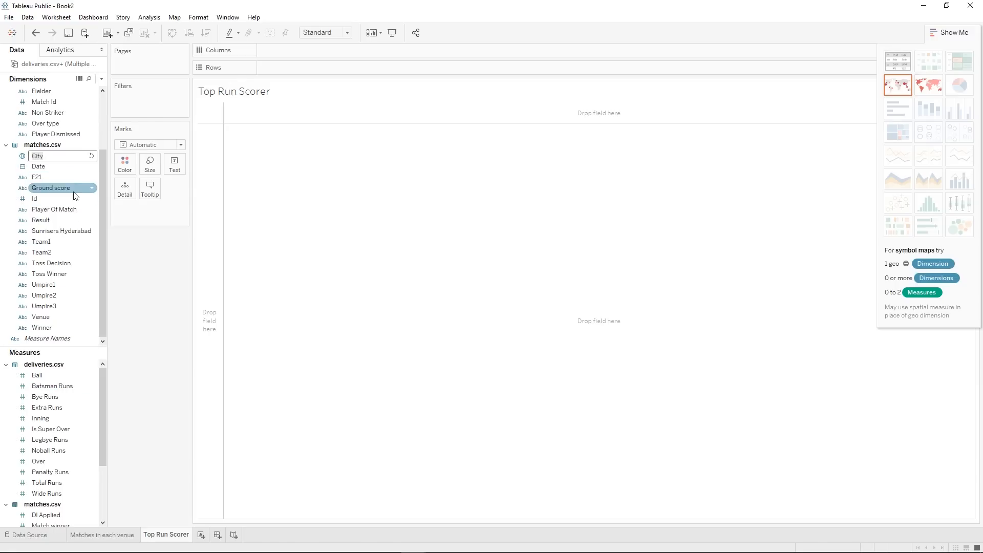
key(Return)
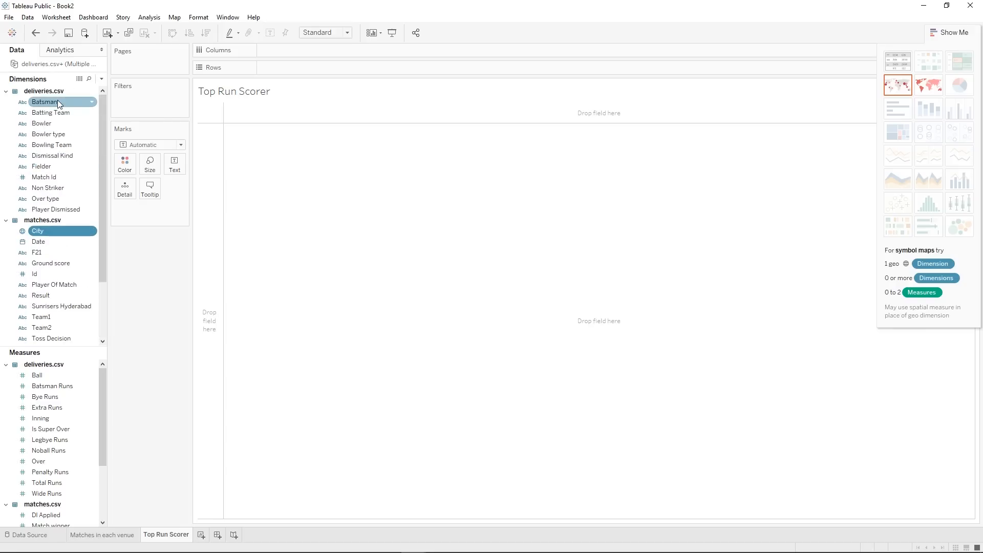
Build a treemap of Batsman Runs by City and Batsman, and colour its blocks by City.
click(57, 101)
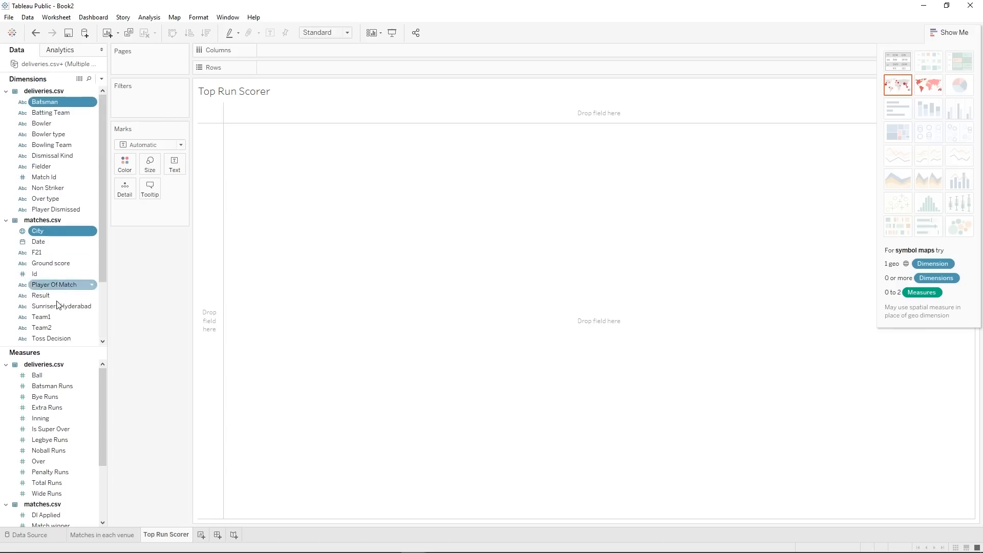
ctrl+click(56, 391)
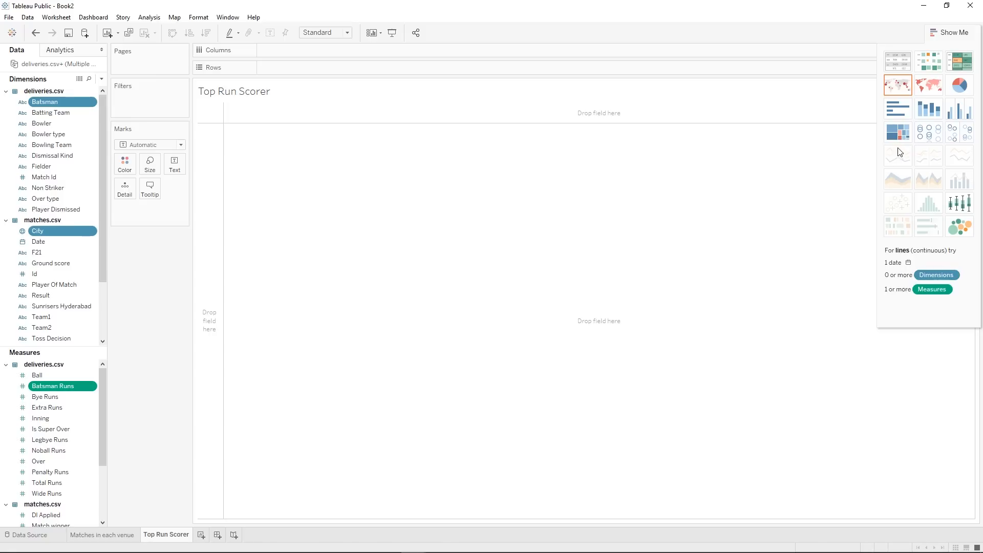
click(903, 134)
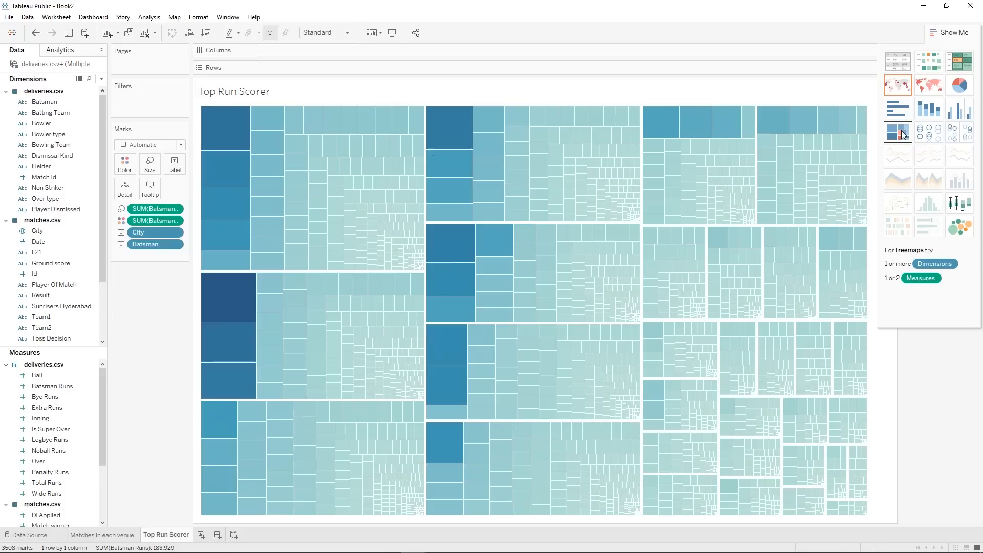
click(954, 33)
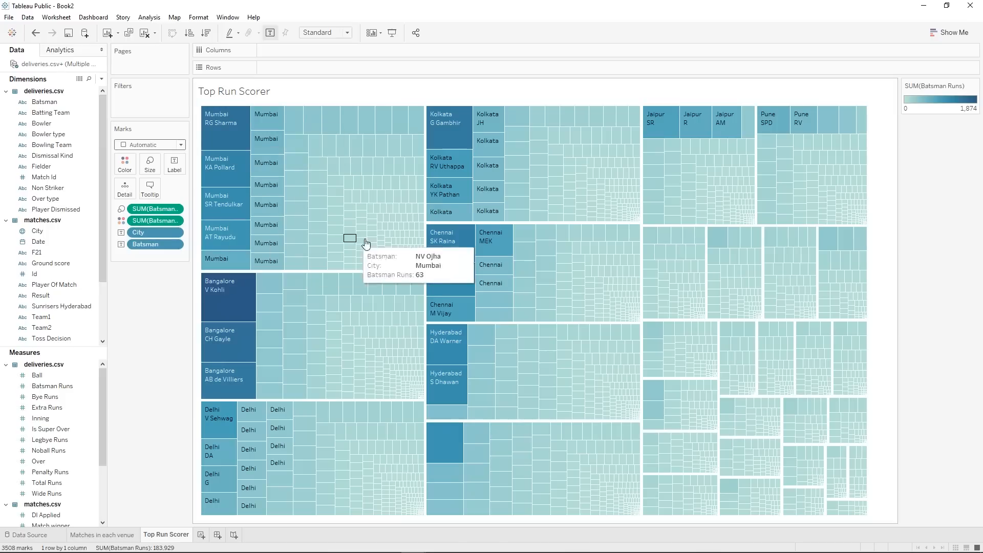
mouse_move(206, 136)
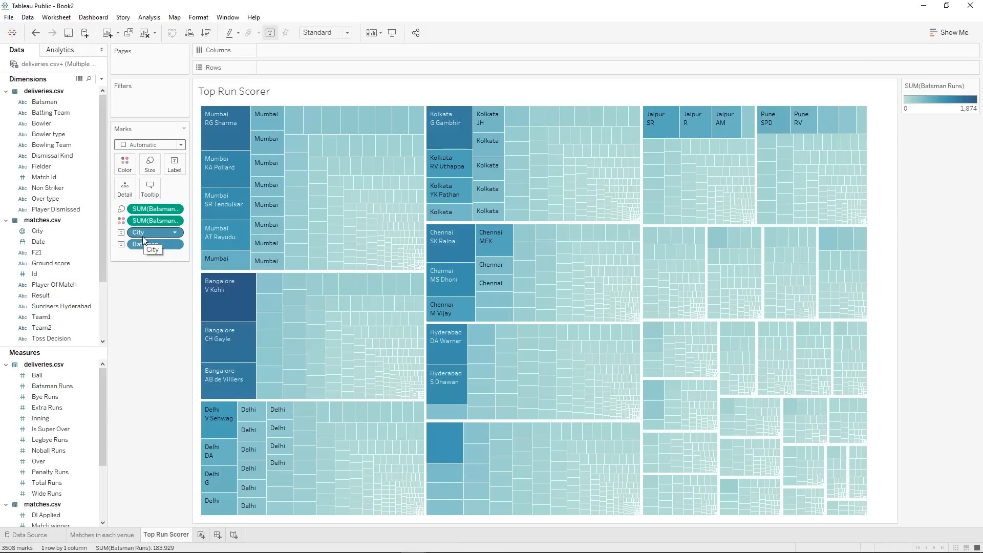
drag(37, 231, 127, 161)
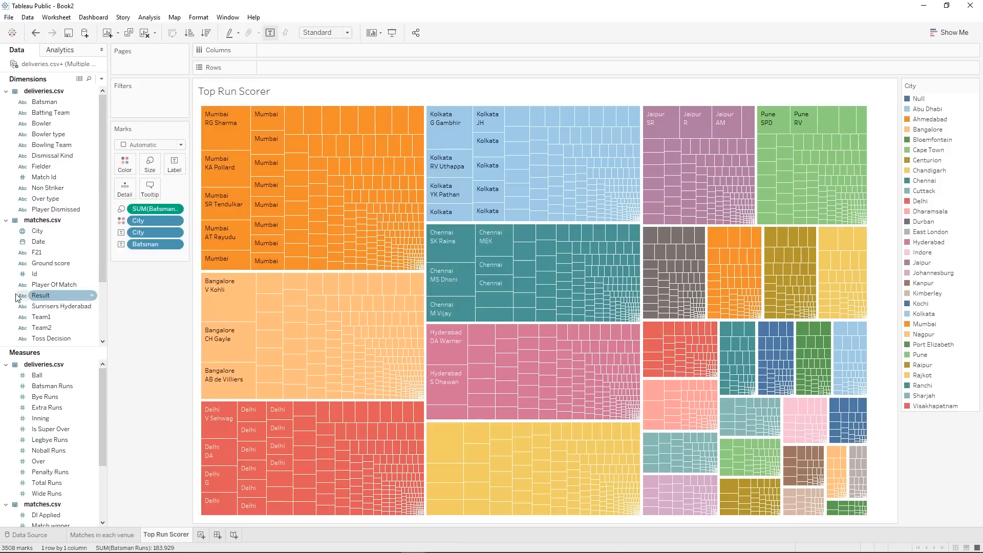
Filter the treemap by the sum of Batsman Runs, with a range of values starting at 400.
drag(40, 389, 152, 101)
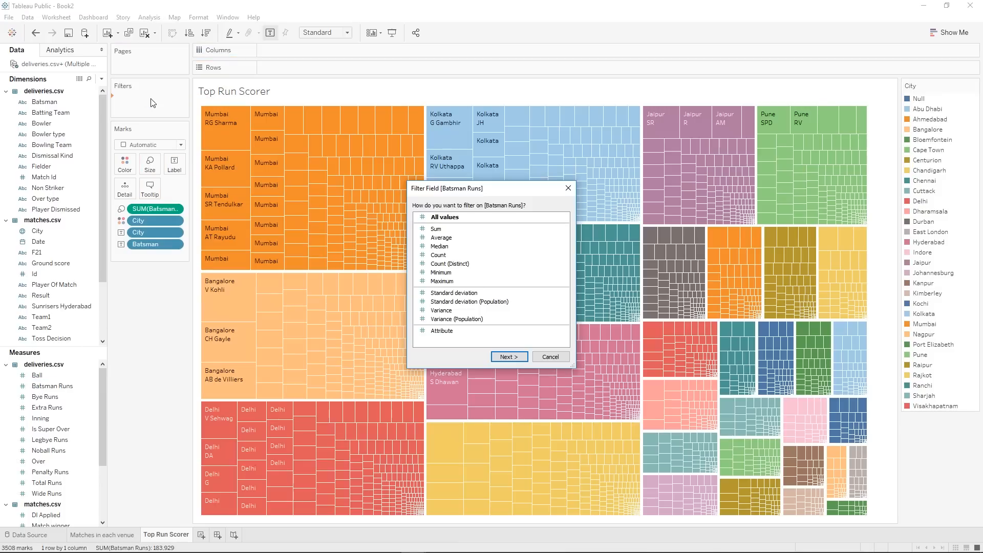
click(519, 357)
drag(381, 291, 421, 298)
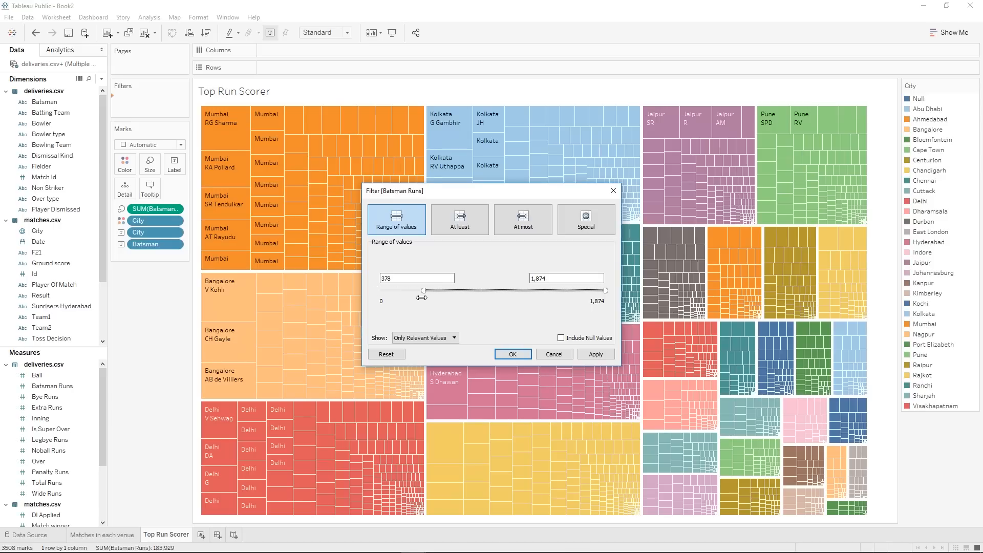
double_click(403, 281)
text(400)
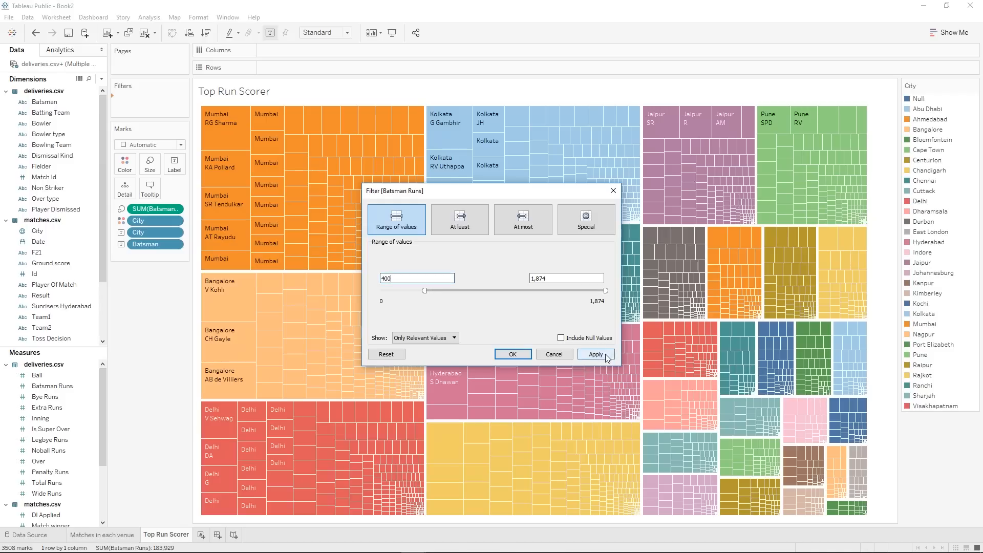
click(604, 353)
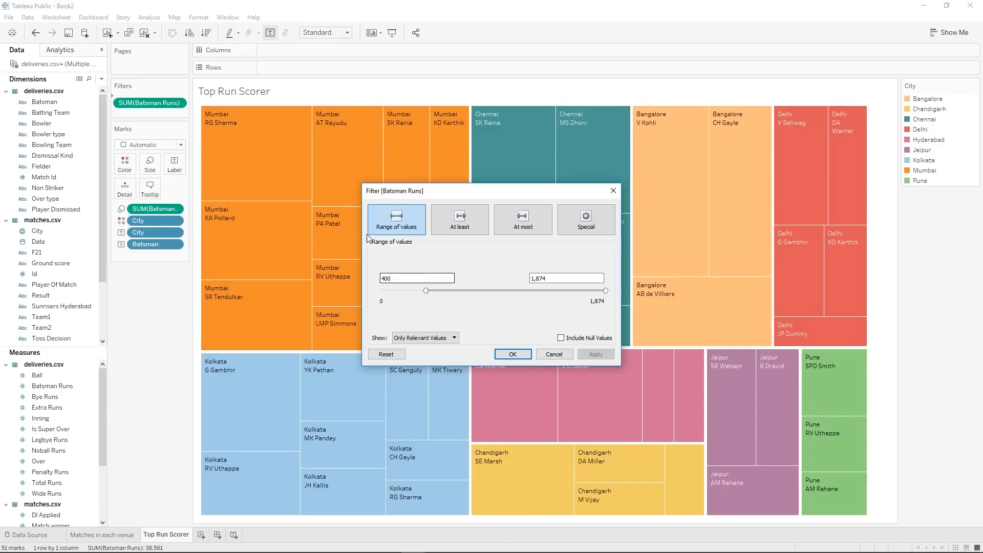
click(512, 354)
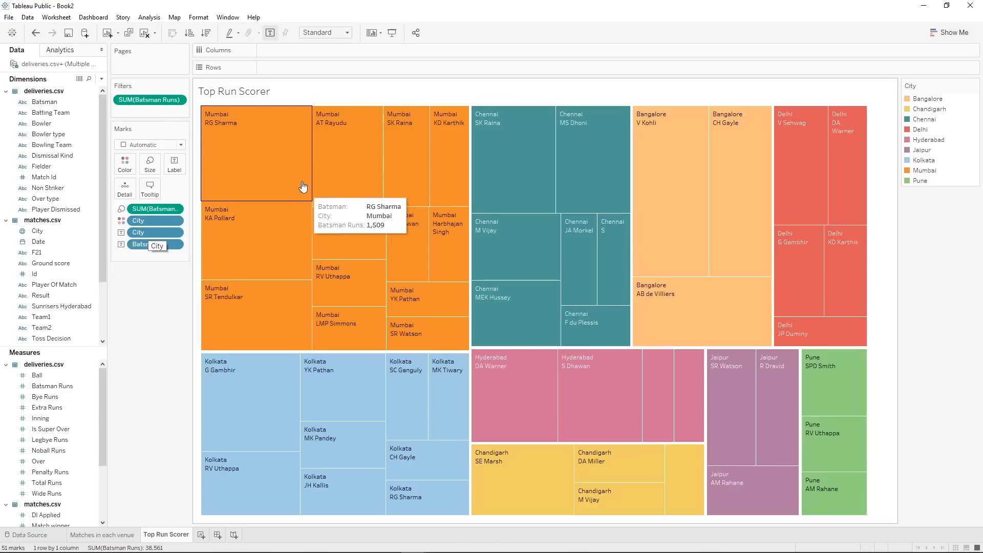
Remove the City label from the treemap blocks and label them with Batsman Runs in addition to Batsman.
drag(138, 233, 127, 320)
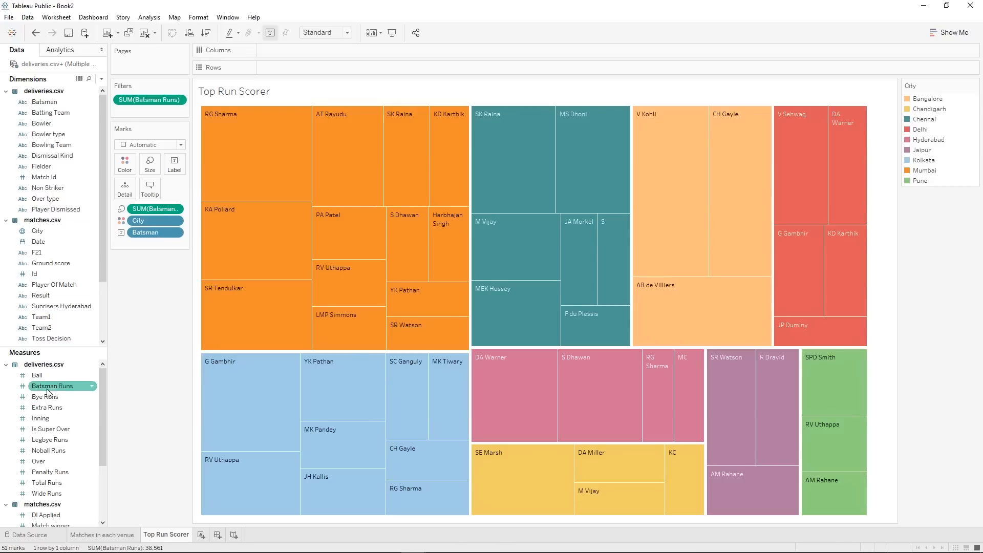
drag(51, 387, 180, 172)
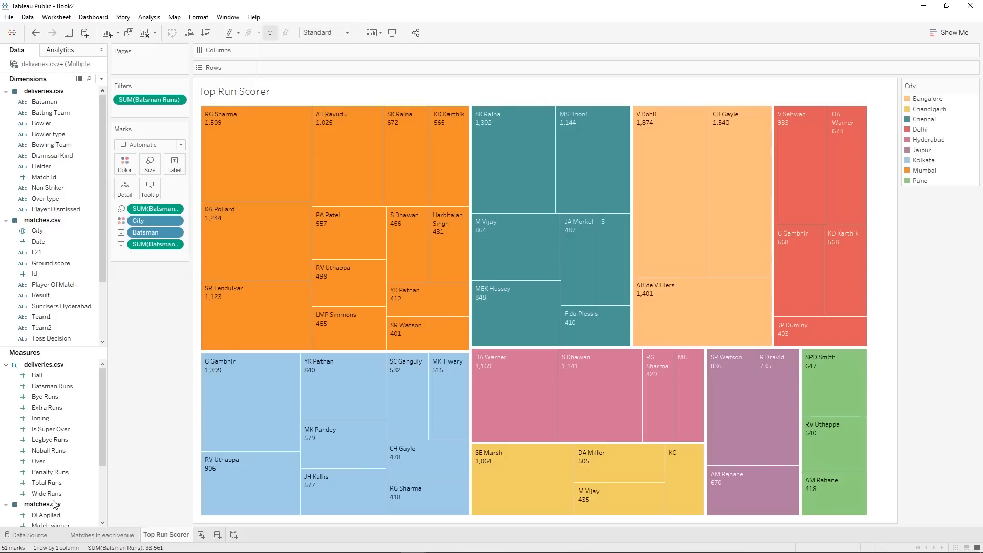
Create a new worksheet and name it Win % based on Toss Decision.
click(201, 536)
right_click(203, 536)
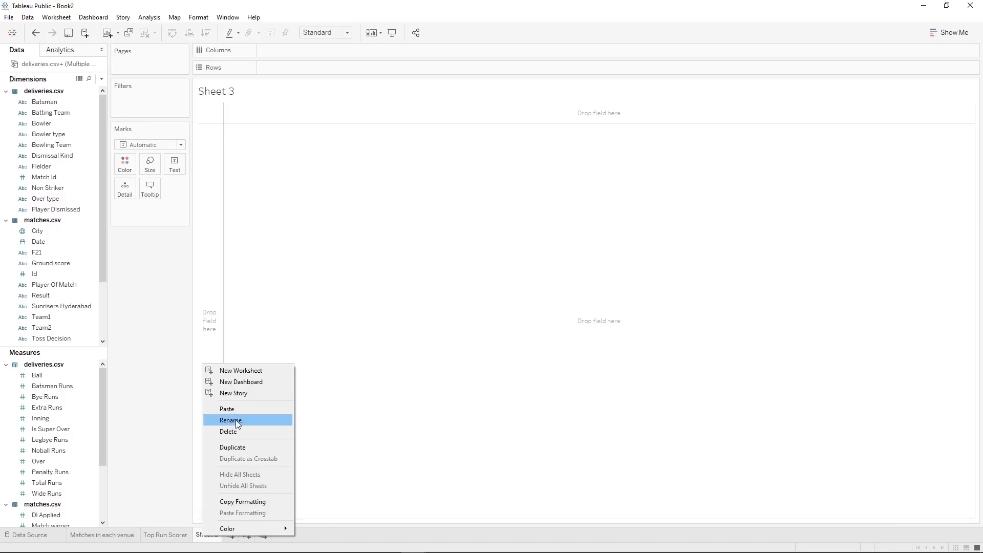
click(231, 421)
text(Win % based on Toss Decision)
key(Return)
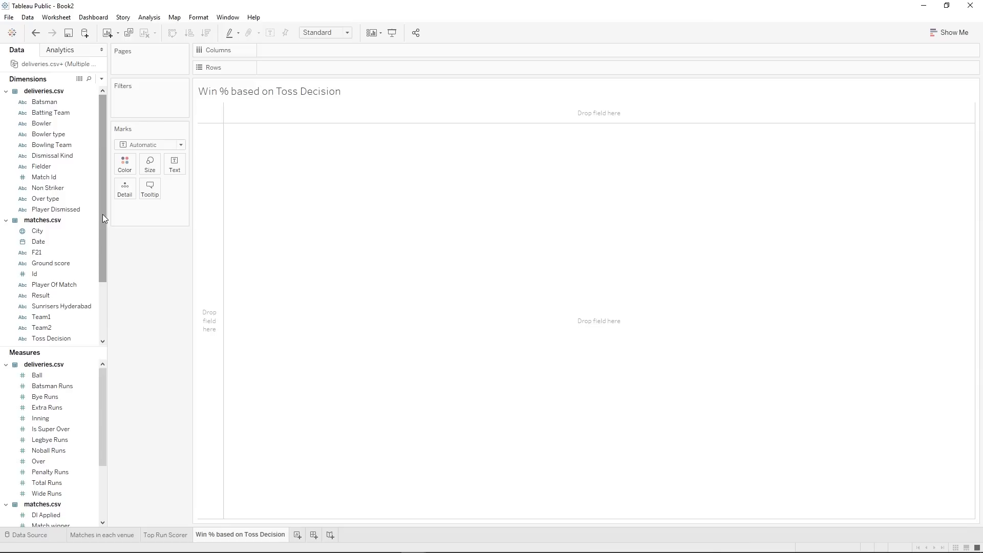
Build a pie chart from the Match winner measure and the Toss Decision dimension of matches.csv using Show Me.
drag(102, 215, 103, 274)
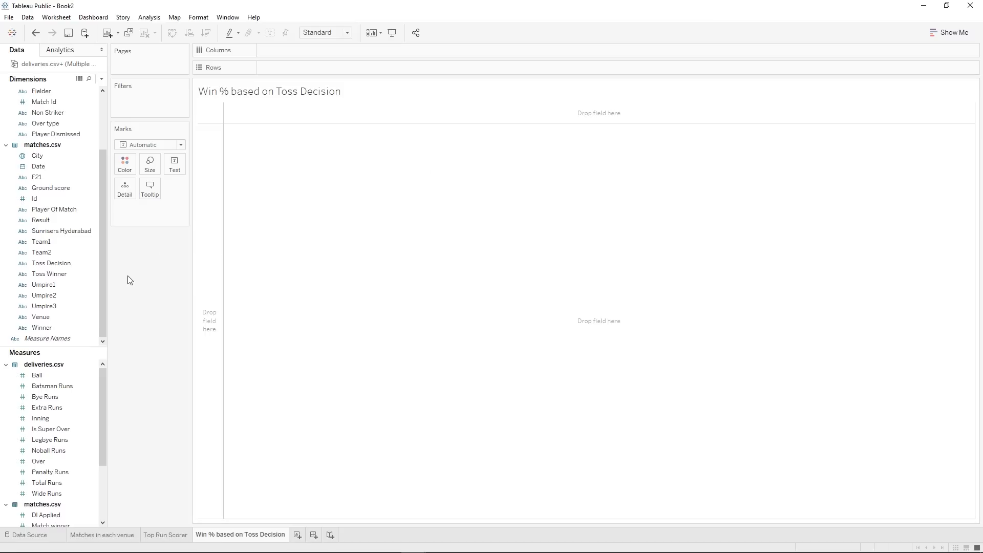
click(69, 273)
click(65, 263)
scroll(49, 445, down, 3)
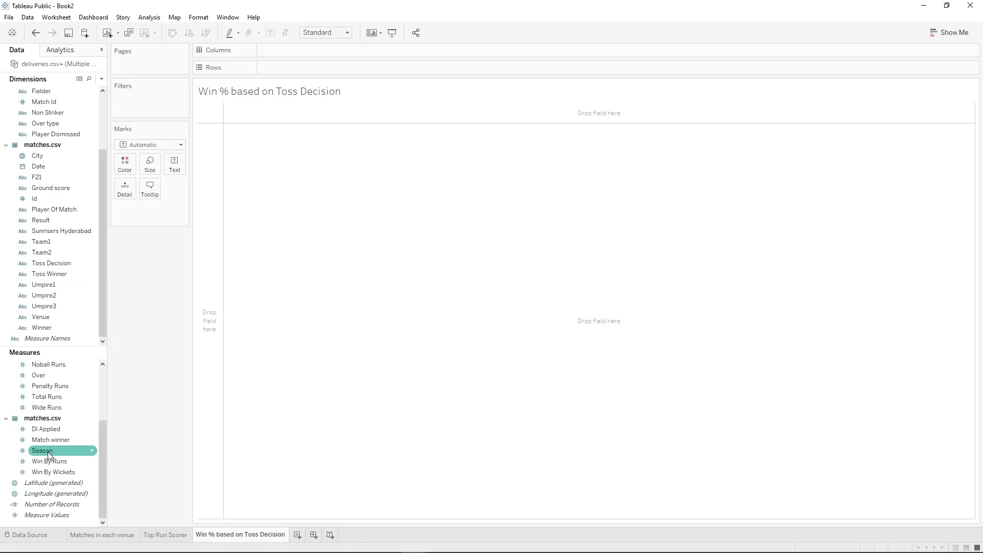
click(49, 441)
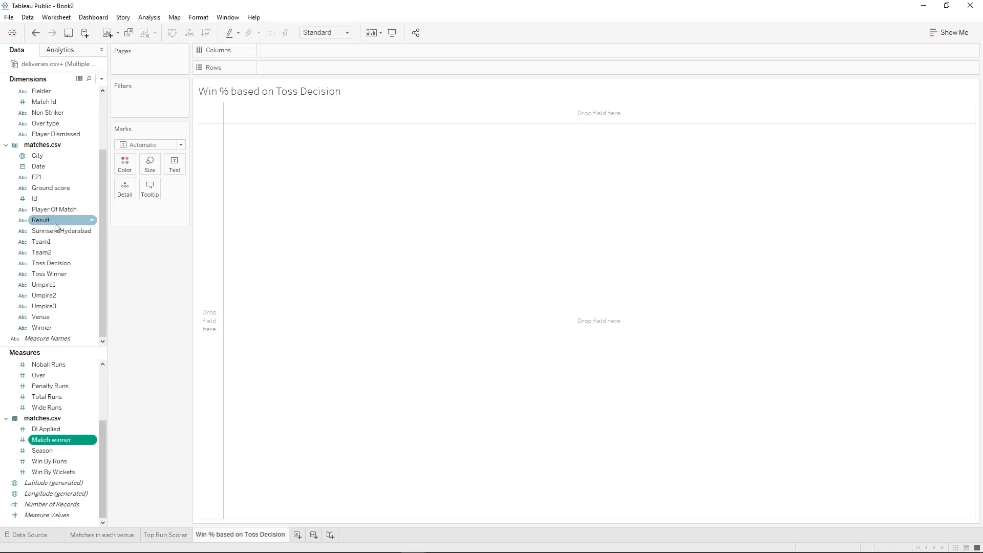
ctrl+click(55, 262)
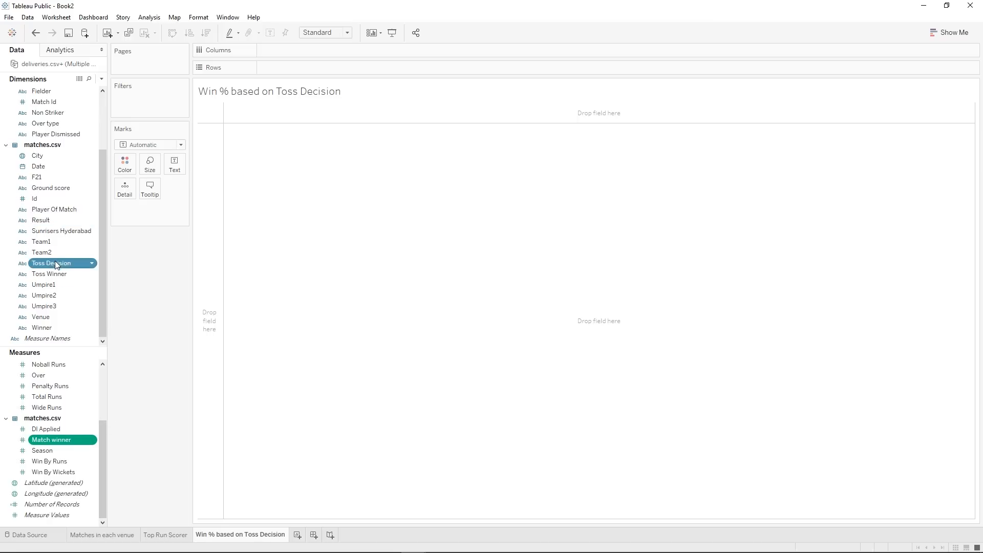
click(950, 32)
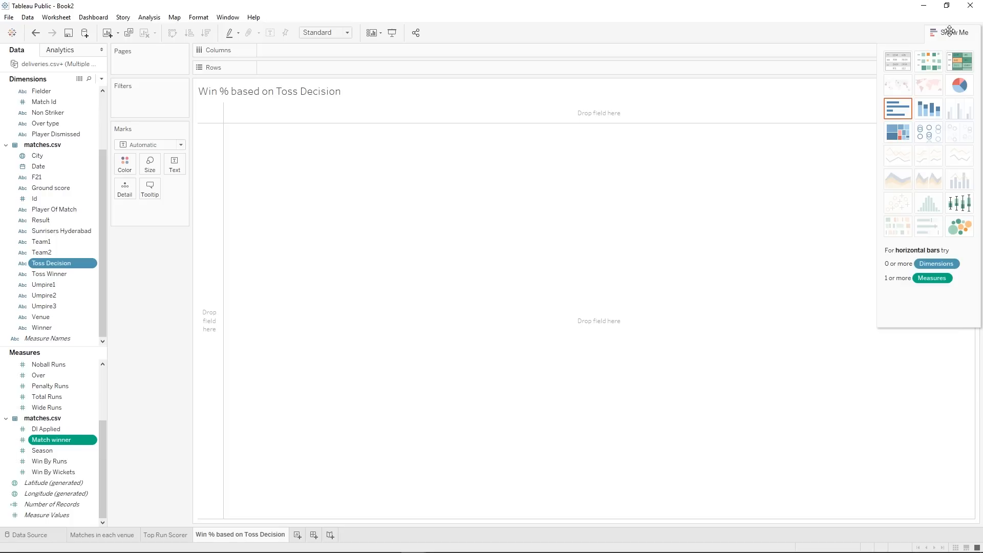
click(961, 86)
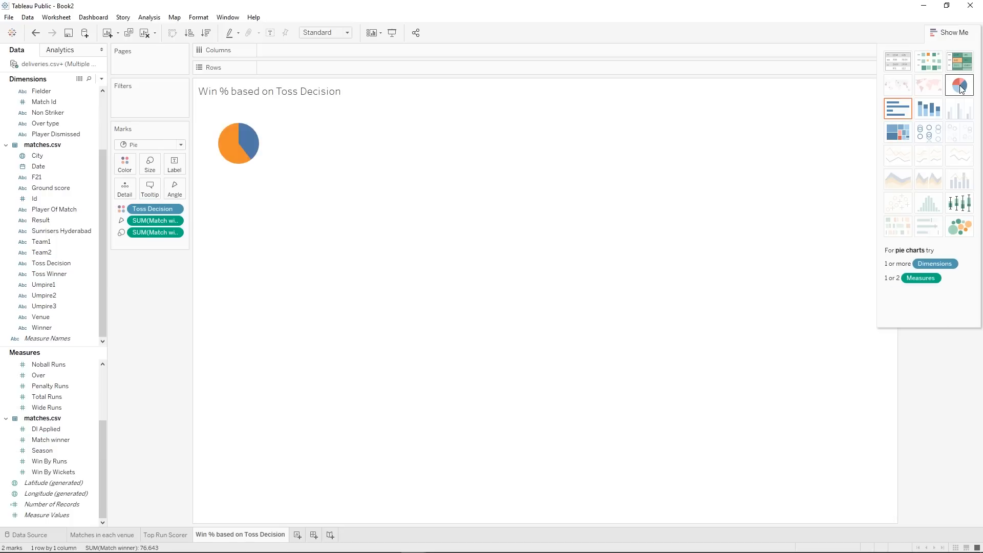
click(955, 32)
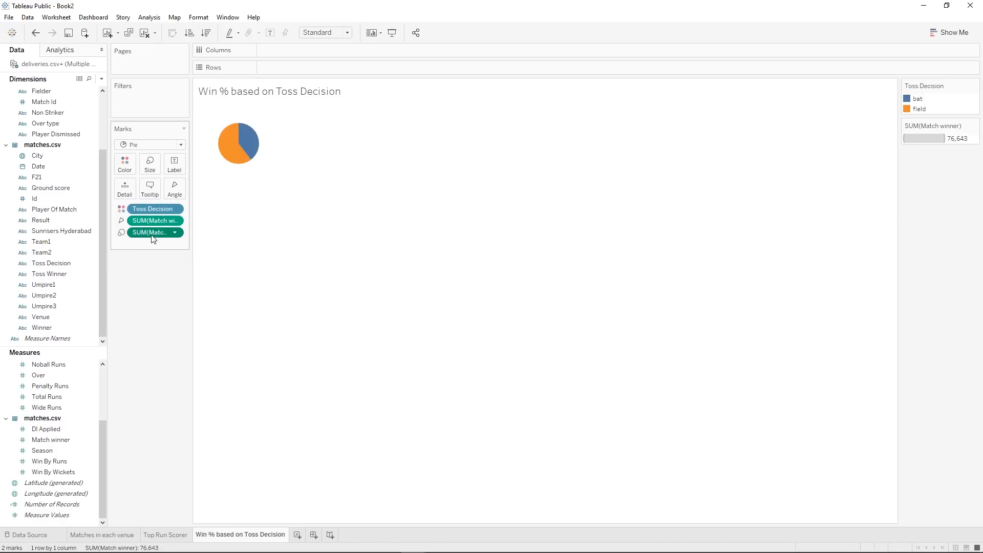
Remove Match winner from the pie chart's size encoding and make the pie slightly smaller.
drag(152, 232, 132, 350)
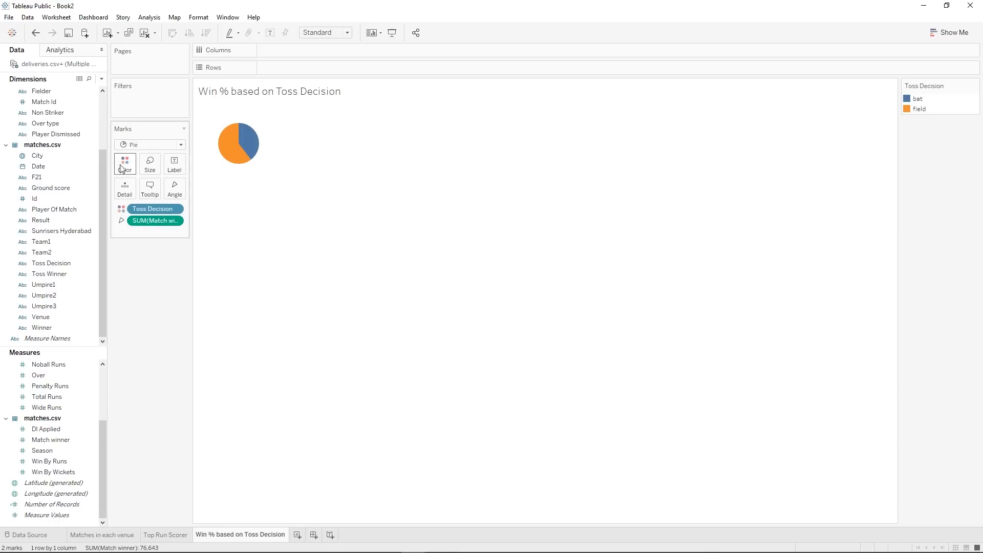
click(150, 164)
mouse_move(175, 192)
mouse_down()
mouse_move(201, 194)
mouse_move(165, 194)
mouse_up()
click(134, 289)
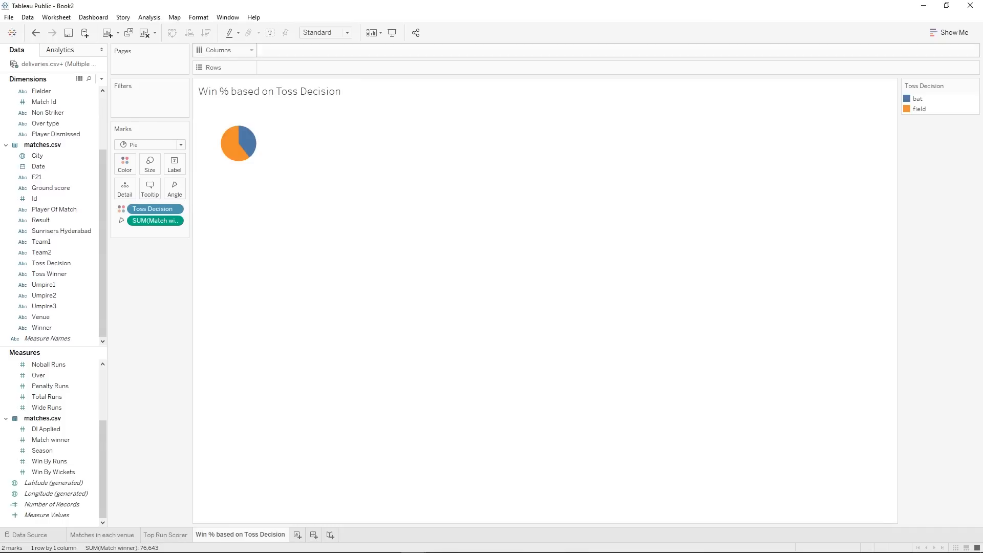
Set the worksheet's fit to Entire View so the pie chart fills the available space.
click(335, 35)
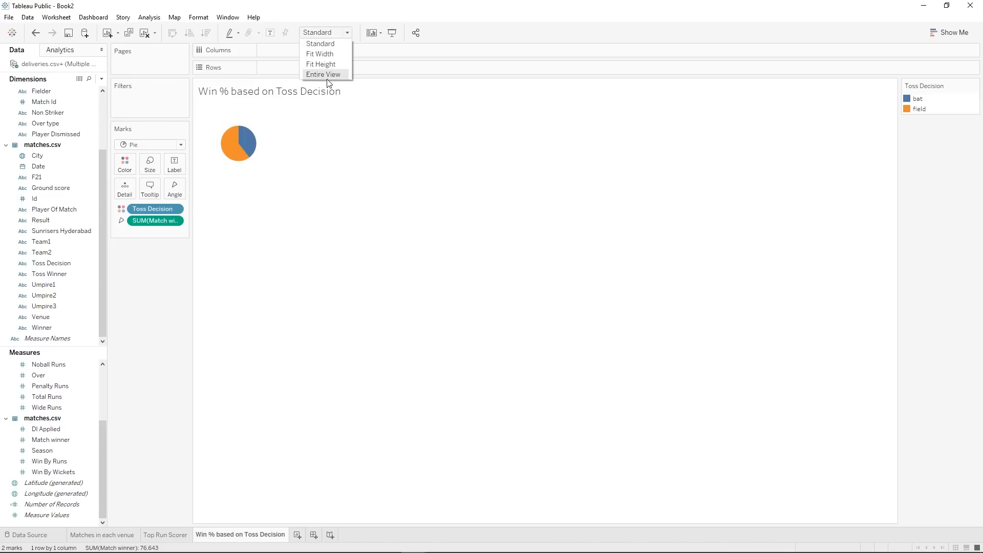
click(324, 75)
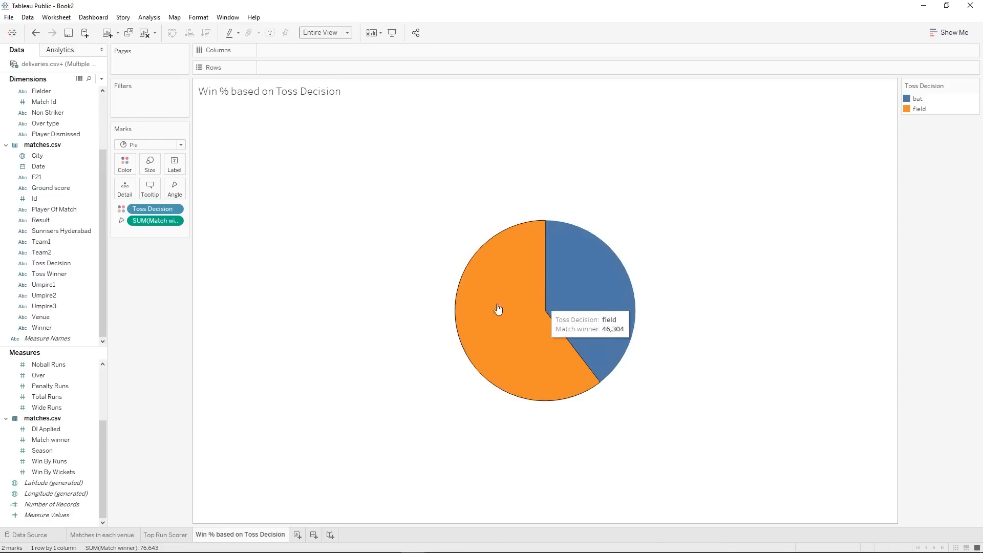
Add a Percent of Total table calculation, computed across the table, to the pie's Match winner angle measure.
right_click(163, 221)
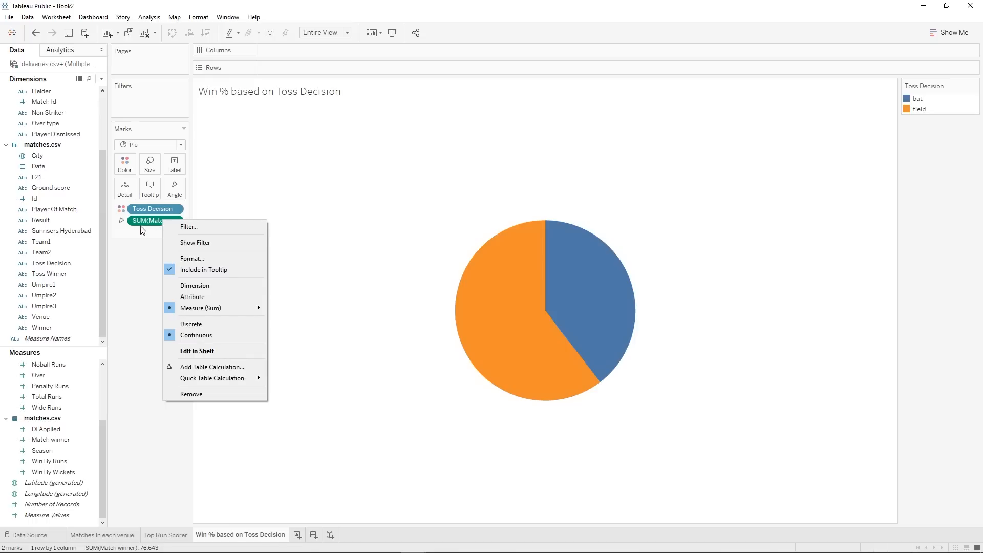
mouse_move(222, 379)
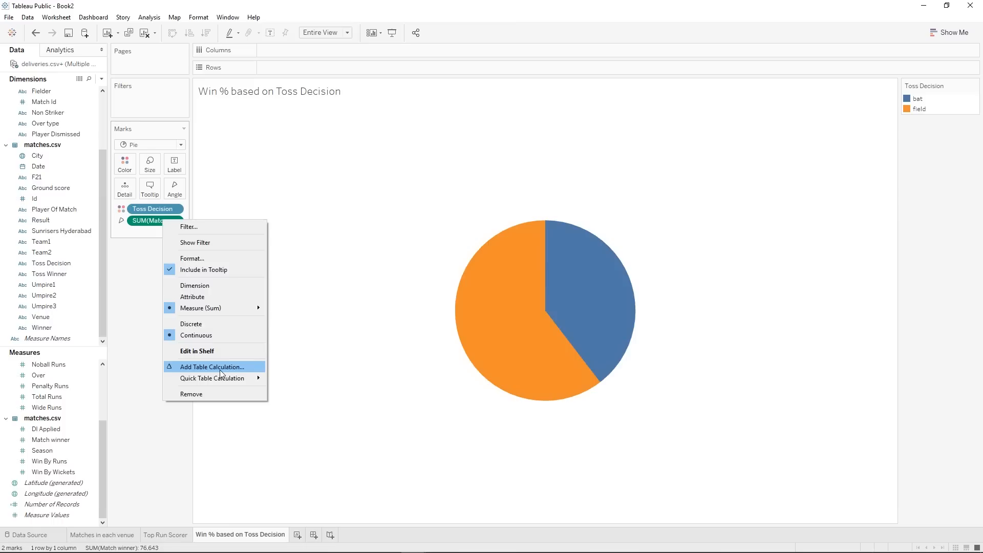
click(222, 367)
click(669, 280)
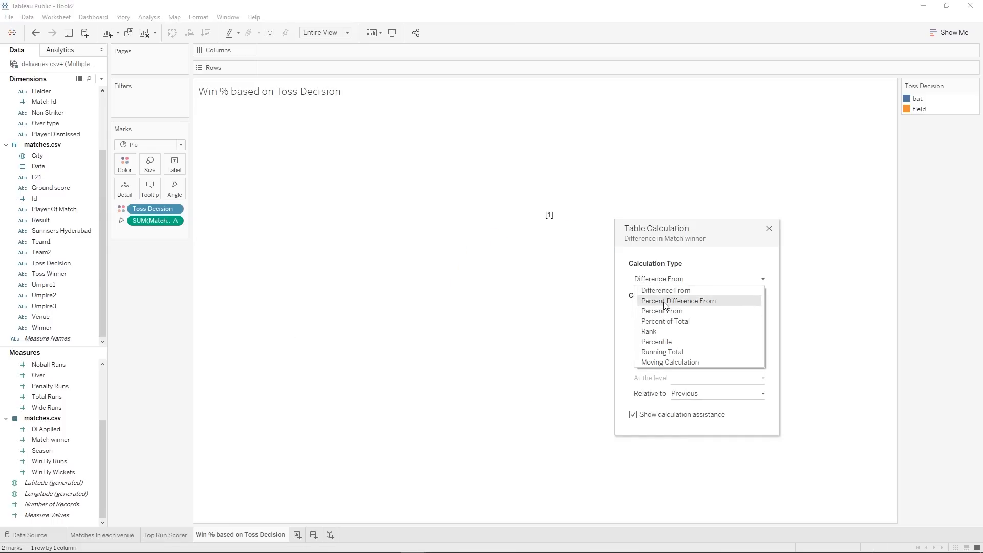
click(661, 320)
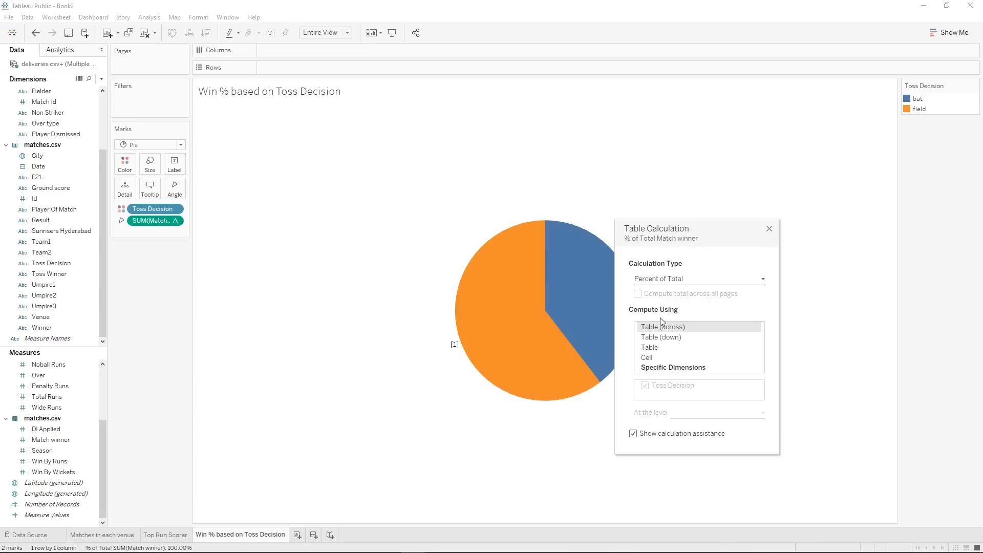
drag(716, 232, 761, 83)
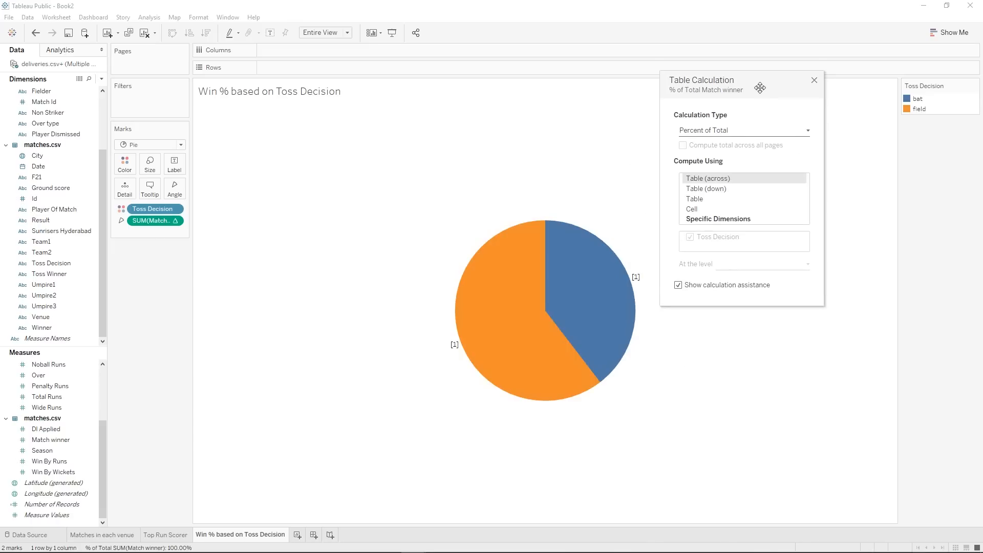
click(814, 82)
mouse_move(527, 348)
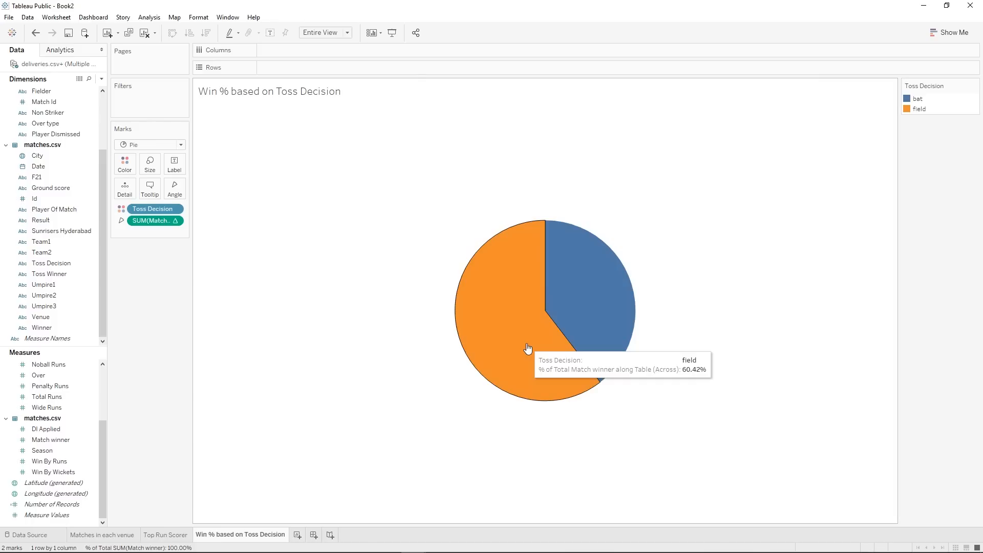
mouse_move(604, 315)
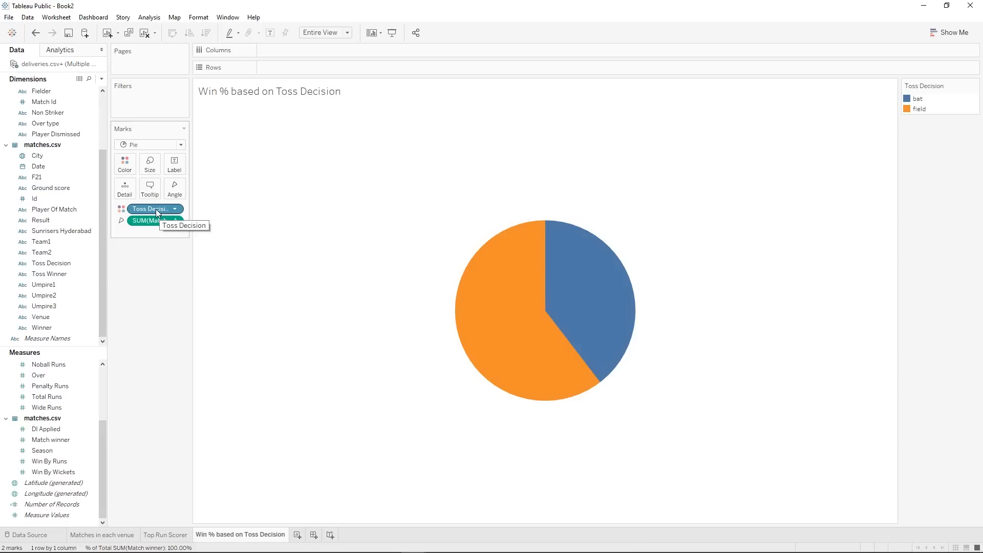
Try labelling the pie slices by moving Toss Decision from colour to label, and undo the change.
drag(156, 210, 179, 169)
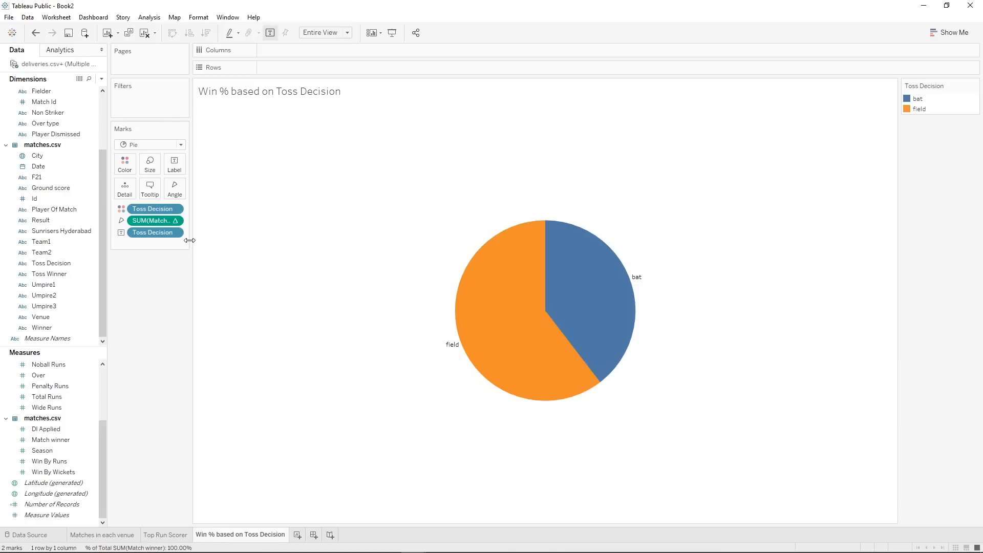
key(ctrl+z)
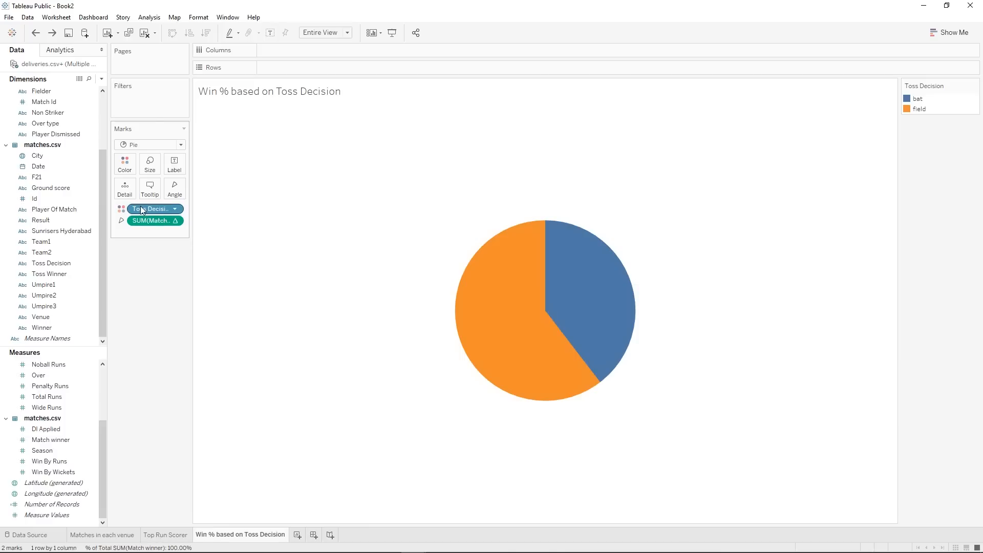
drag(143, 210, 169, 167)
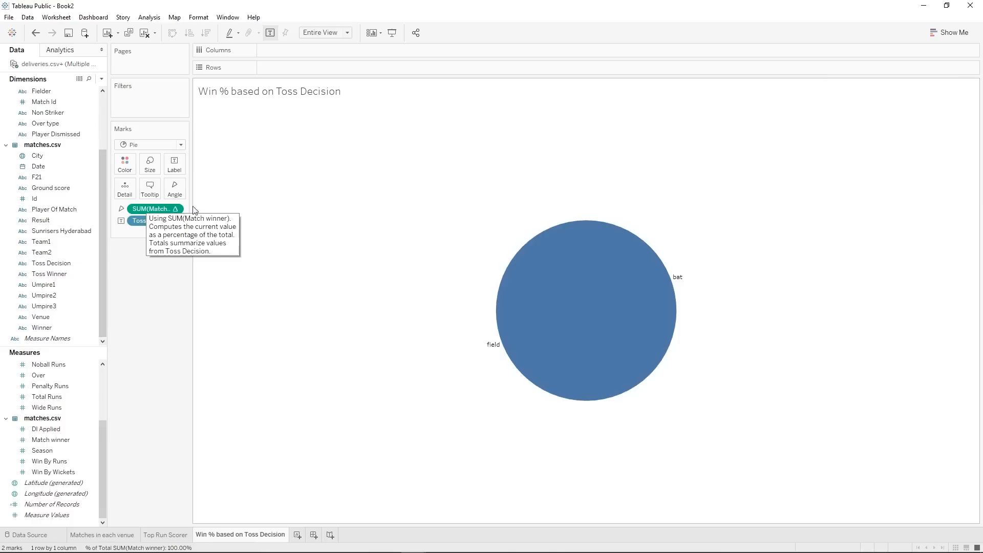
mouse_move(644, 289)
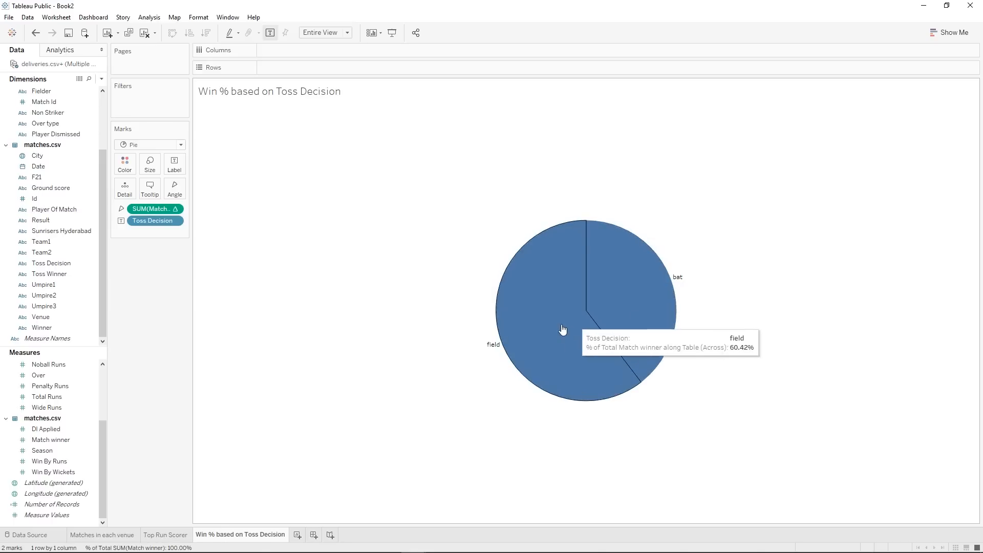
key(ctrl+z)
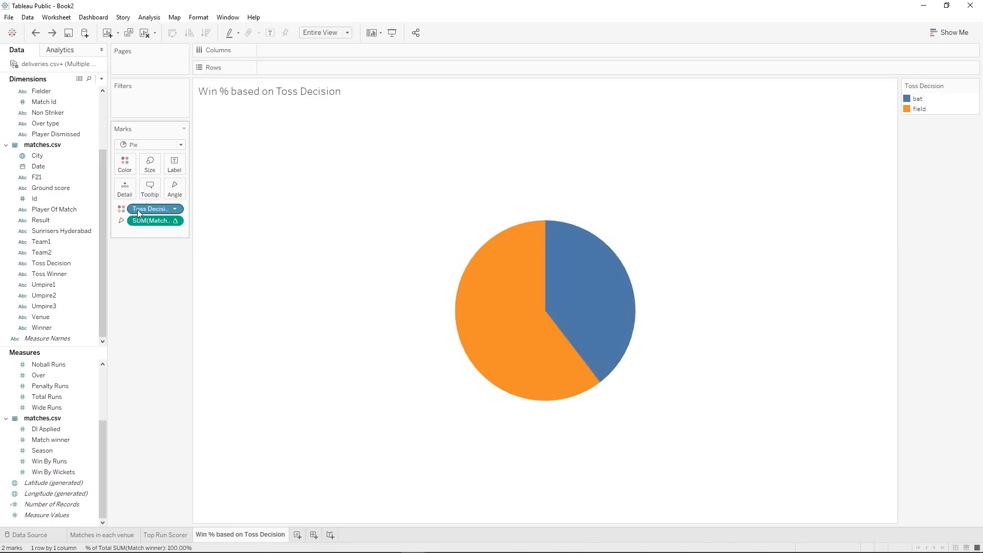
Label the pie slices with Toss Decision and the percent-of-total Match winner measure, keeping the existing colour and angle encodings.
drag(140, 210, 174, 165)
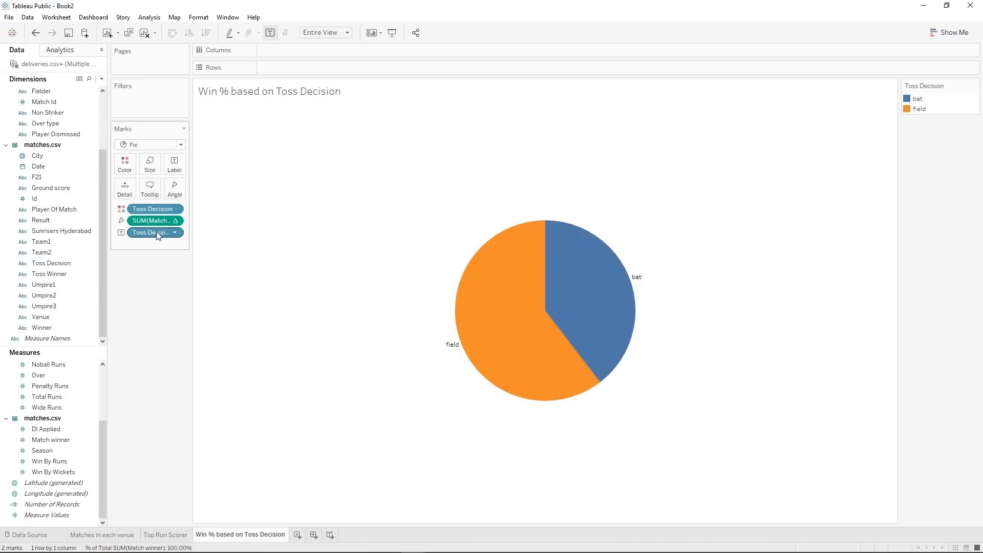
drag(154, 222, 175, 169)
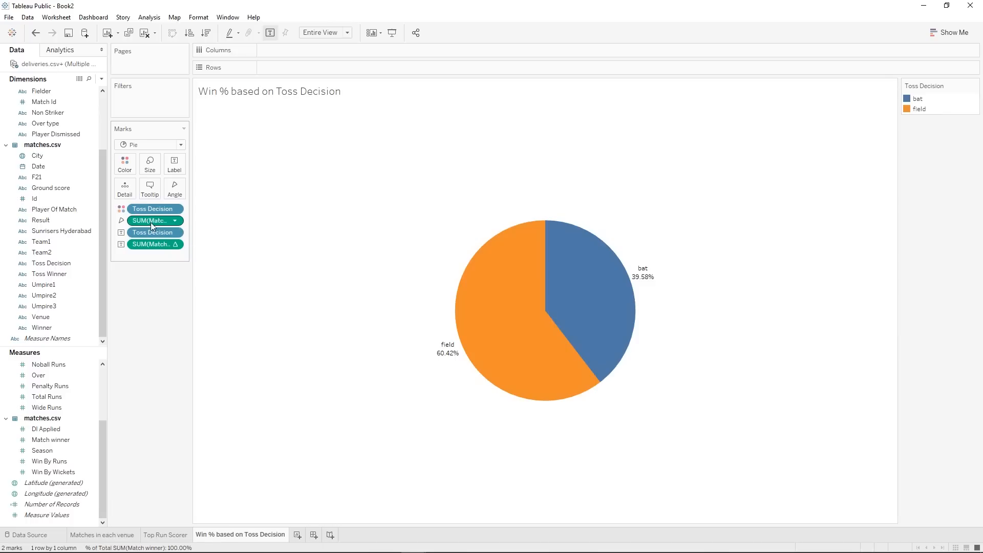
mouse_move(457, 360)
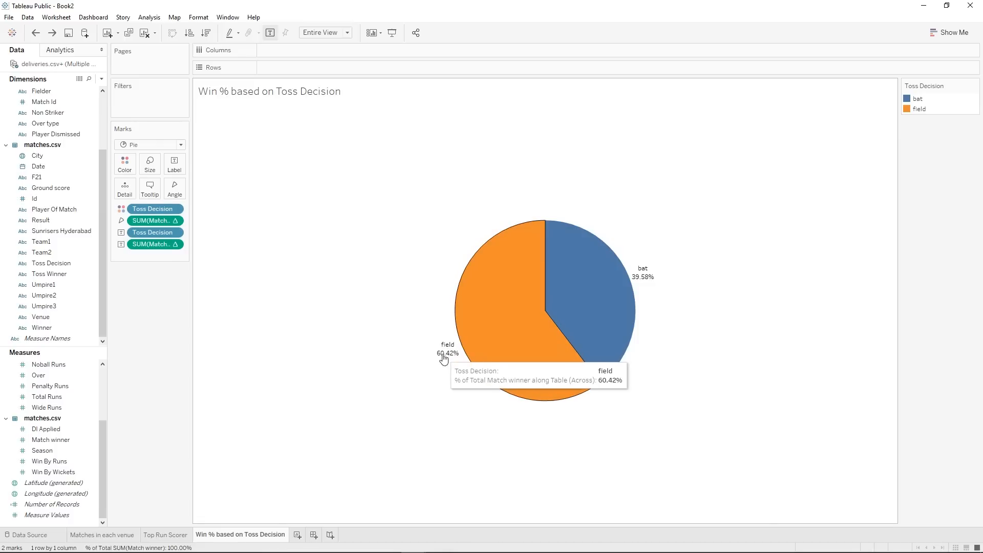
mouse_move(651, 279)
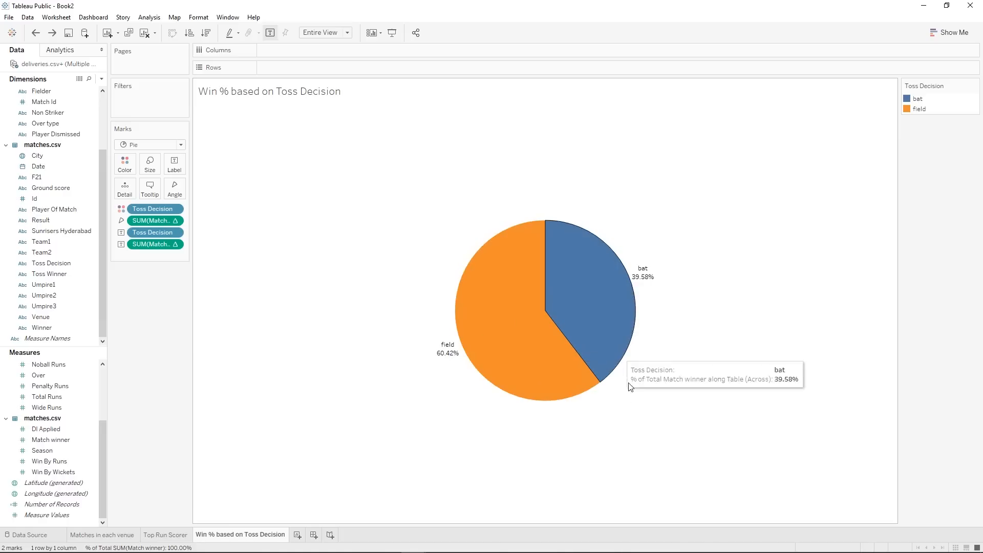
Add a mark annotation to the field slice with the default Toss Decision and percent-of-total Match winner text.
right_click(486, 285)
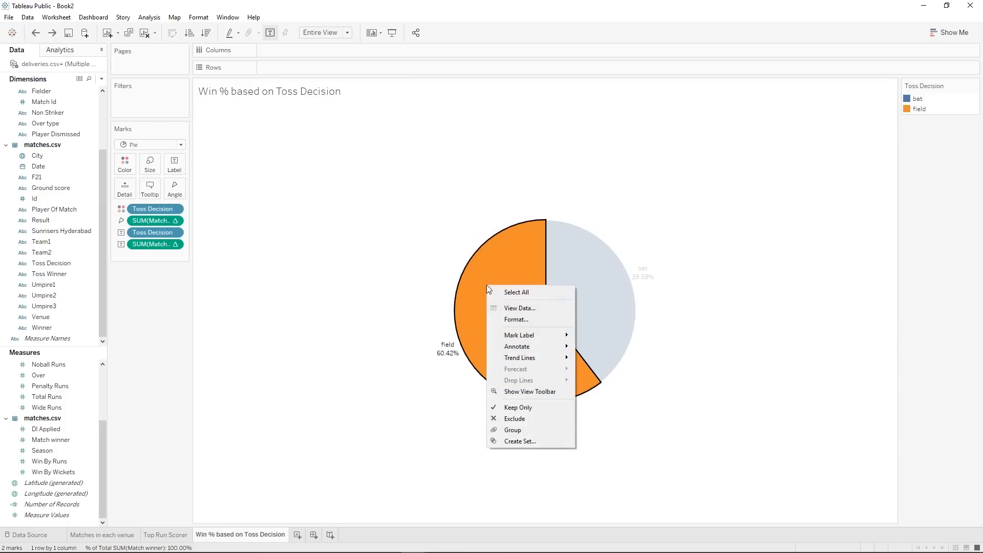
mouse_move(526, 344)
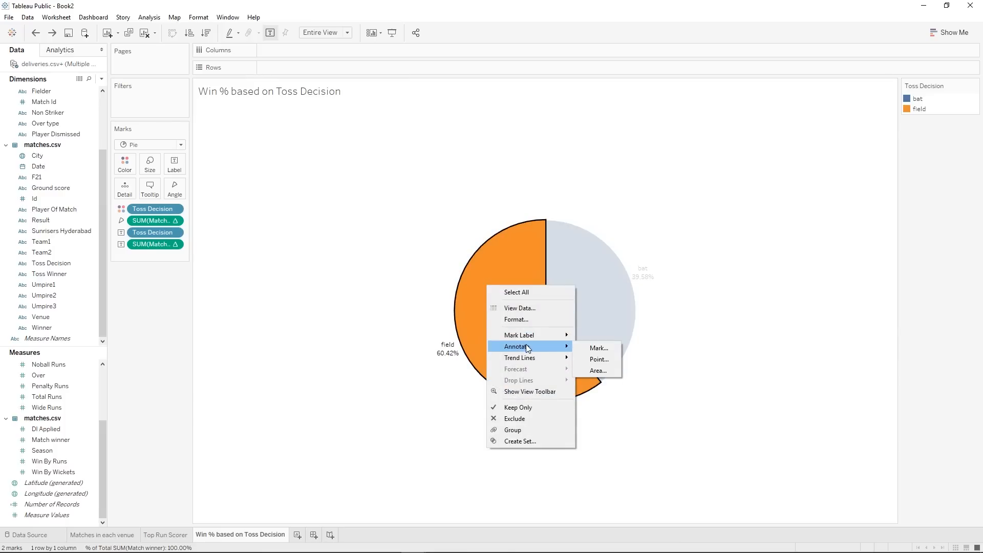
click(604, 348)
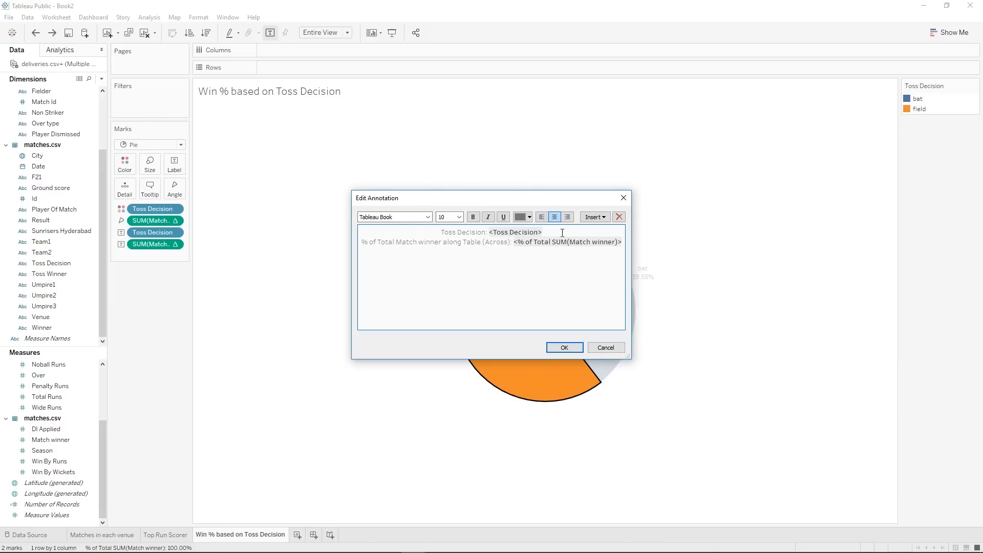
drag(557, 232, 391, 218)
click(495, 241)
double_click(511, 232)
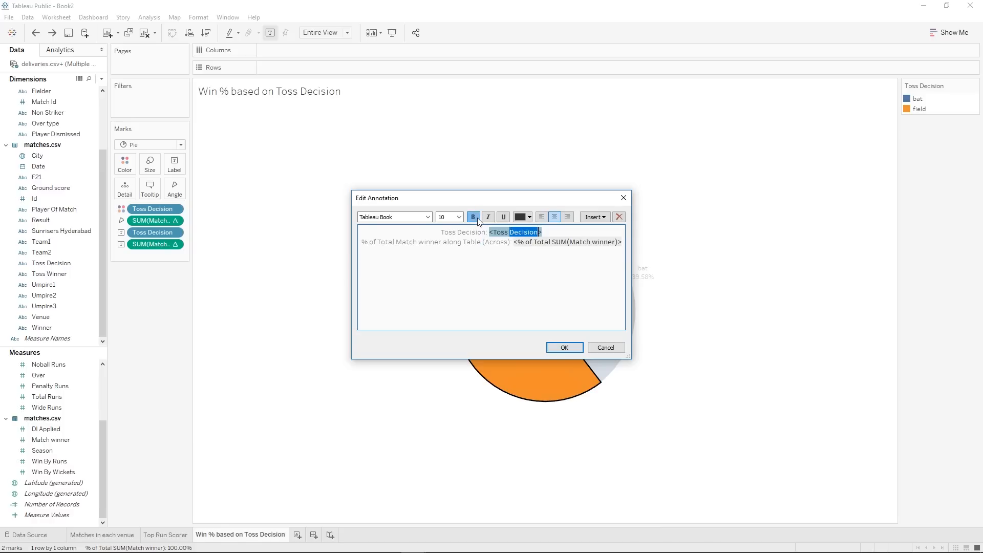
click(509, 256)
click(566, 347)
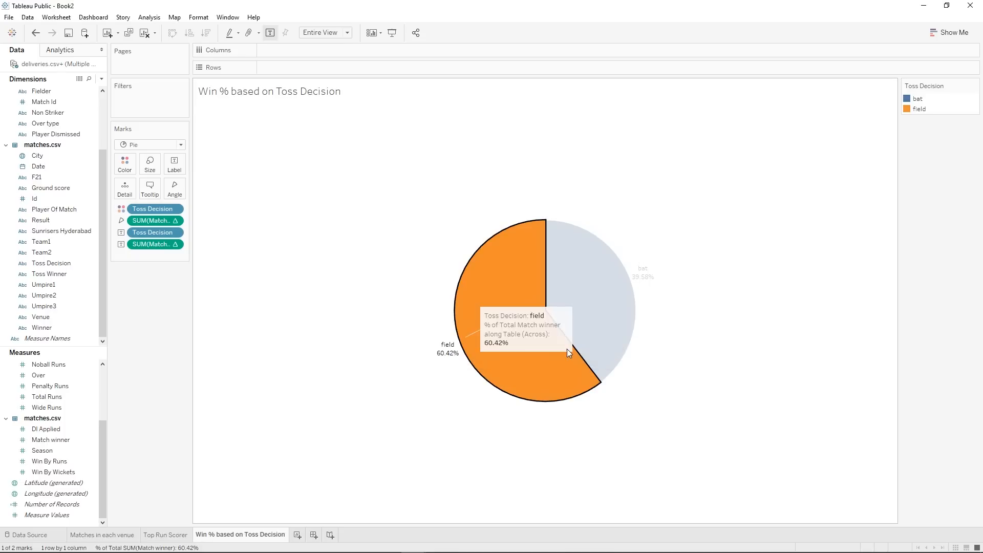
Move the field slice's annotation off the pie to the empty area above and left of it.
drag(539, 328, 332, 197)
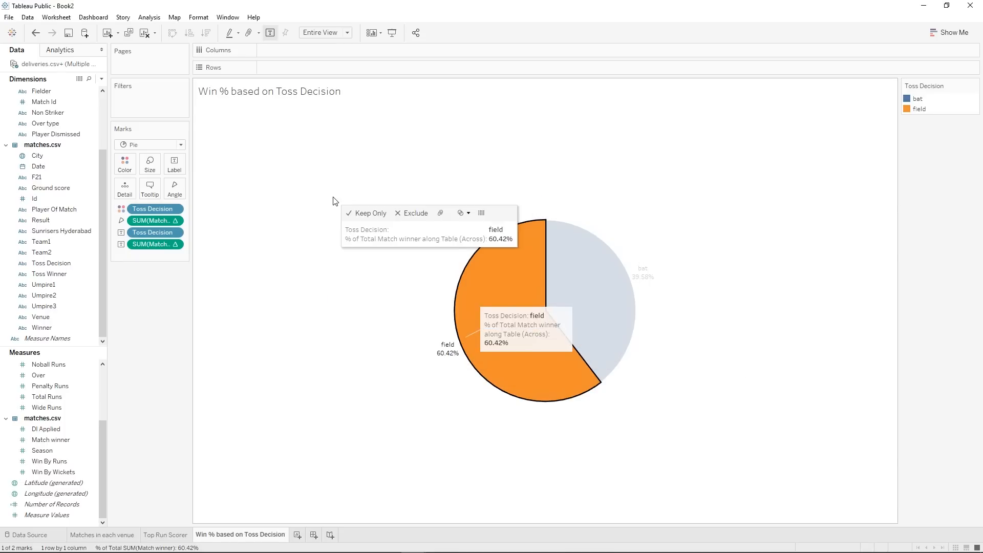
click(332, 199)
click(520, 332)
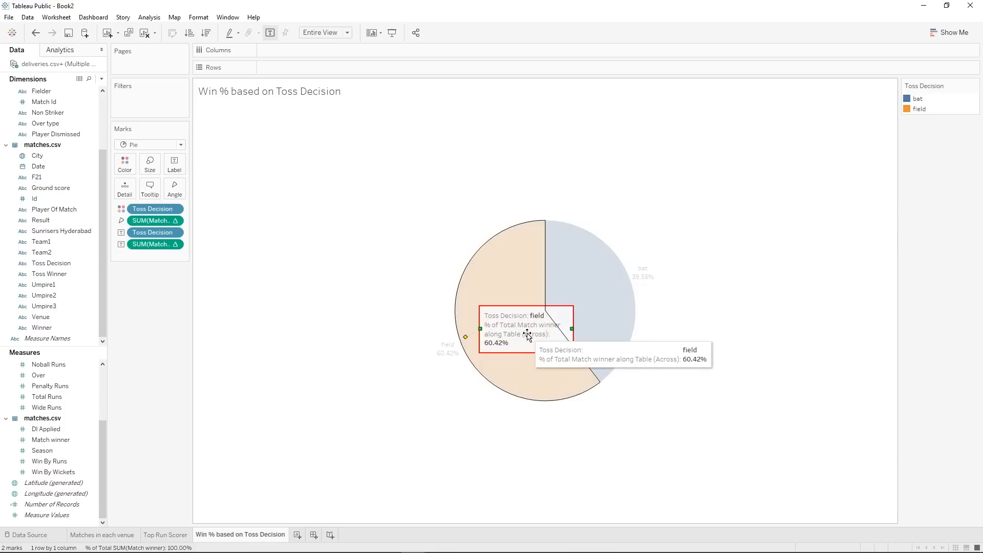
mouse_move(520, 332)
mouse_down()
mouse_move(328, 204)
mouse_move(322, 189)
mouse_move(345, 203)
mouse_up()
click(424, 400)
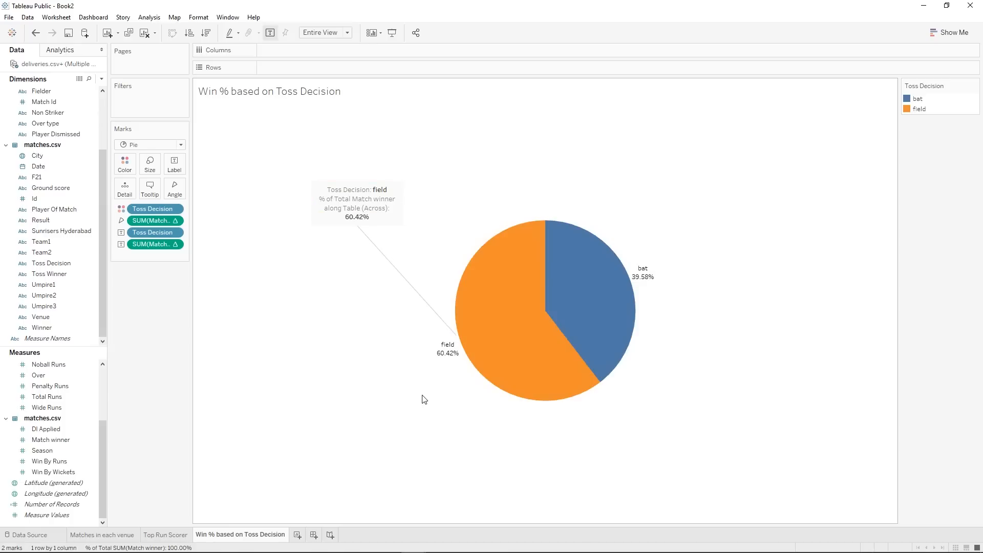
Add a mark annotation with the default text to the bat slice.
right_click(586, 315)
mouse_move(632, 374)
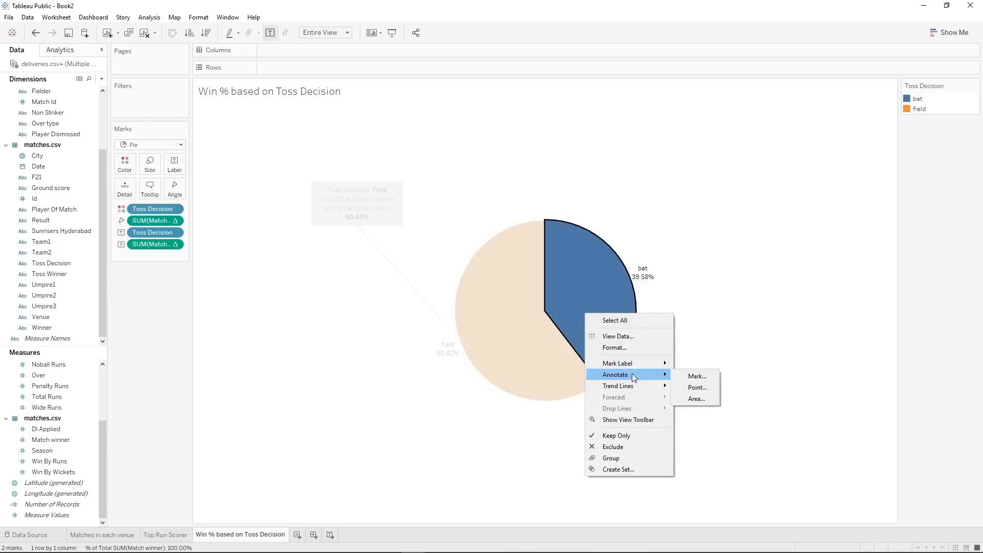
click(698, 376)
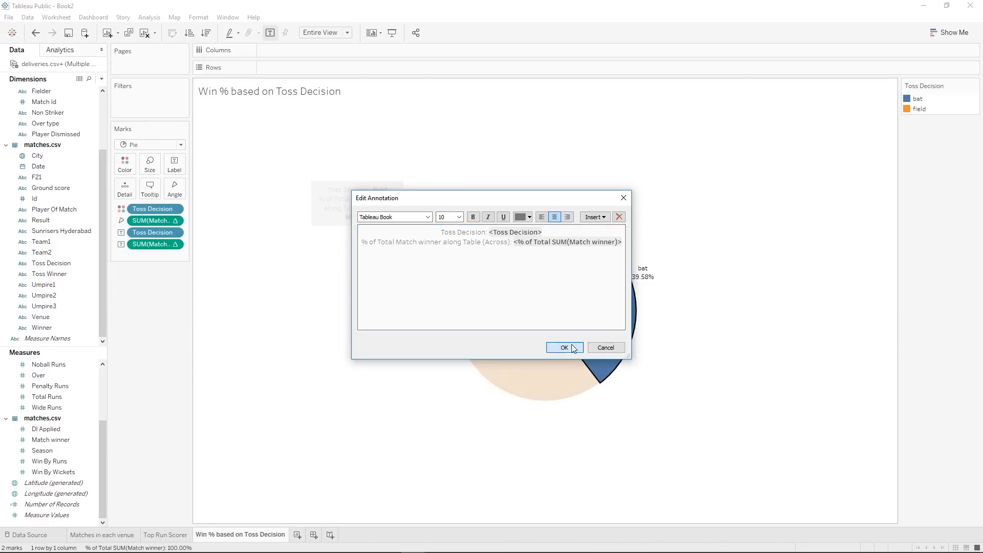
click(570, 348)
Place the bat slice's annotation in the empty area just above and right of the pie.
mouse_move(685, 283)
mouse_down()
mouse_move(702, 273)
mouse_move(720, 163)
mouse_move(734, 154)
mouse_up()
double_click(734, 154)
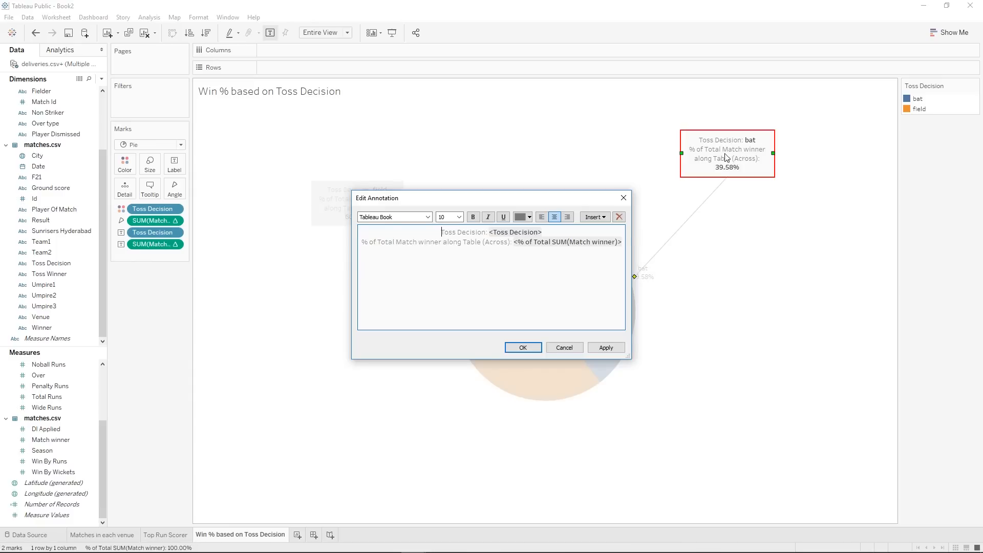
click(627, 200)
drag(726, 166, 667, 188)
click(800, 253)
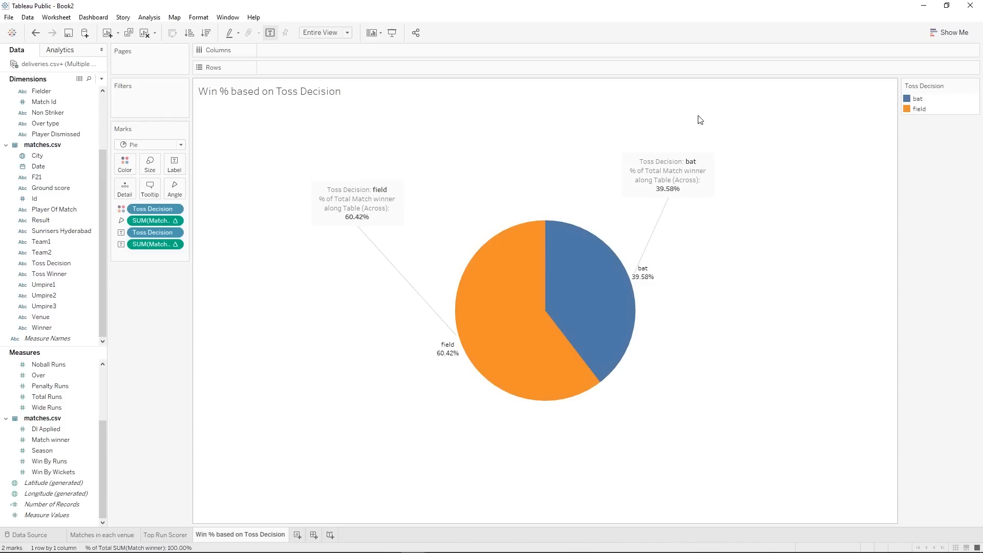
right_click(689, 164)
click(703, 168)
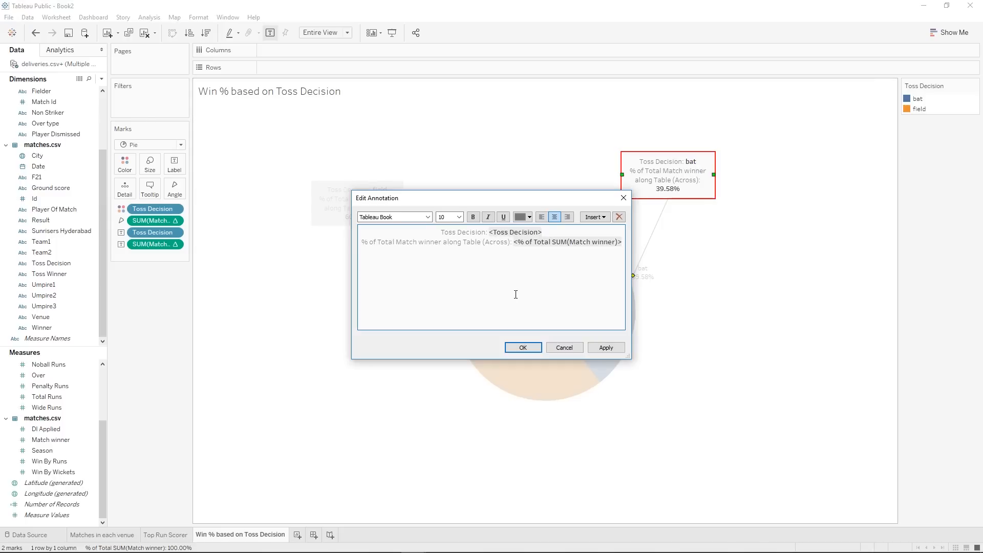
drag(551, 231, 488, 232)
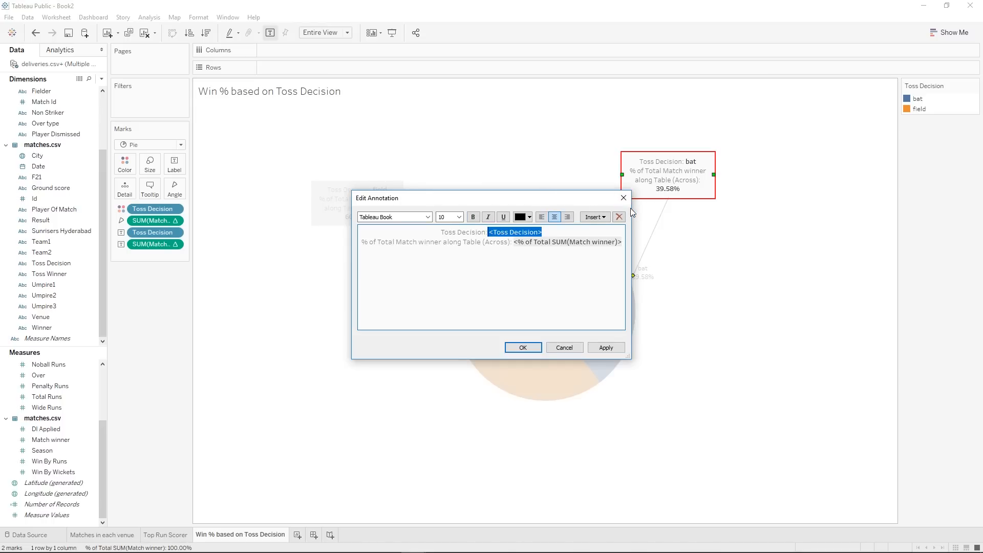
double_click(578, 242)
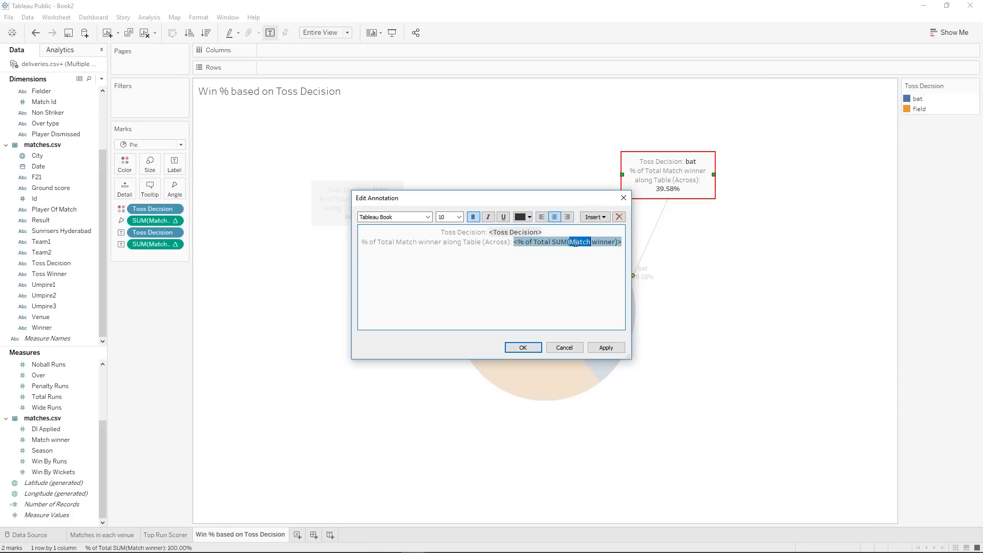
click(622, 242)
click(624, 198)
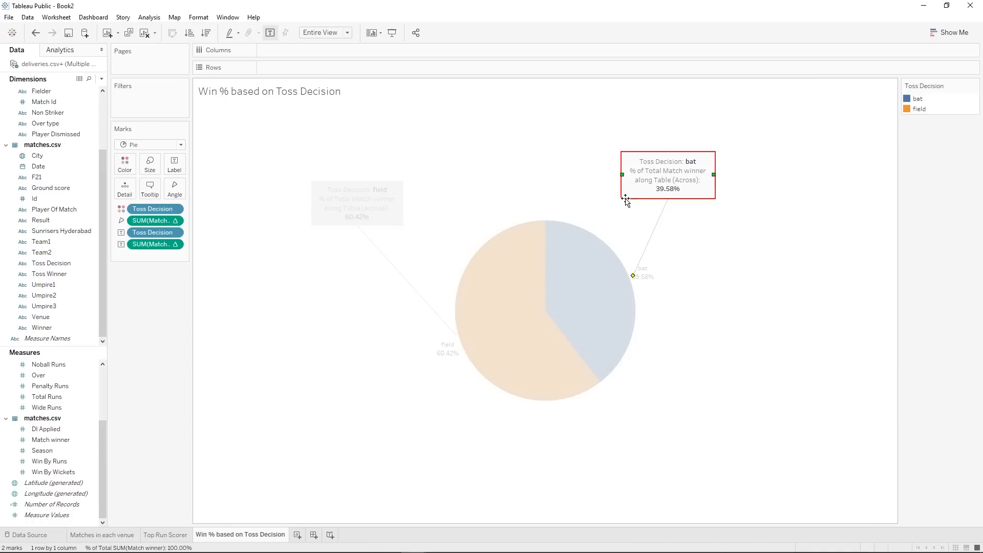
click(747, 269)
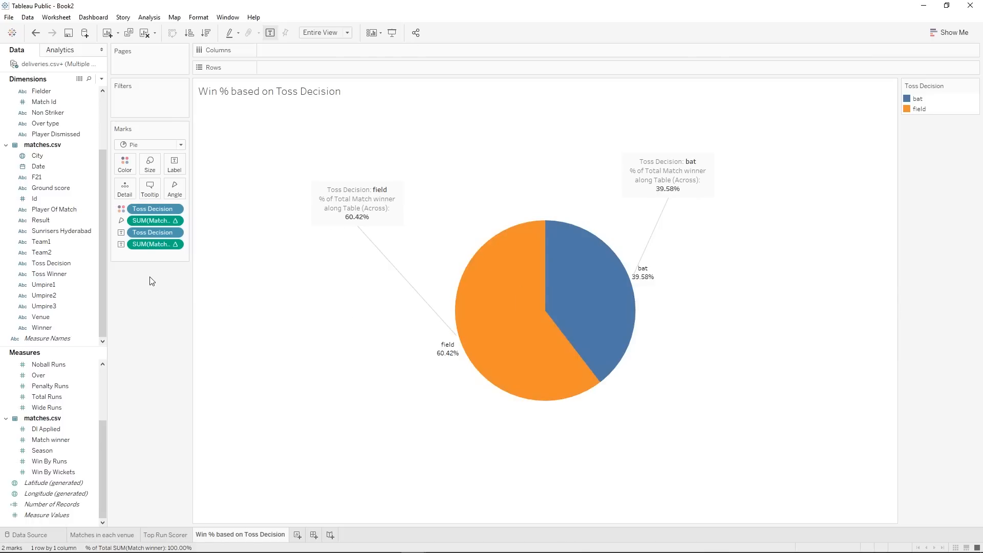
Show a City filter from matches.csv for the pie chart and restrict it to Abu Dhabi only.
scroll(48, 162, up, 3)
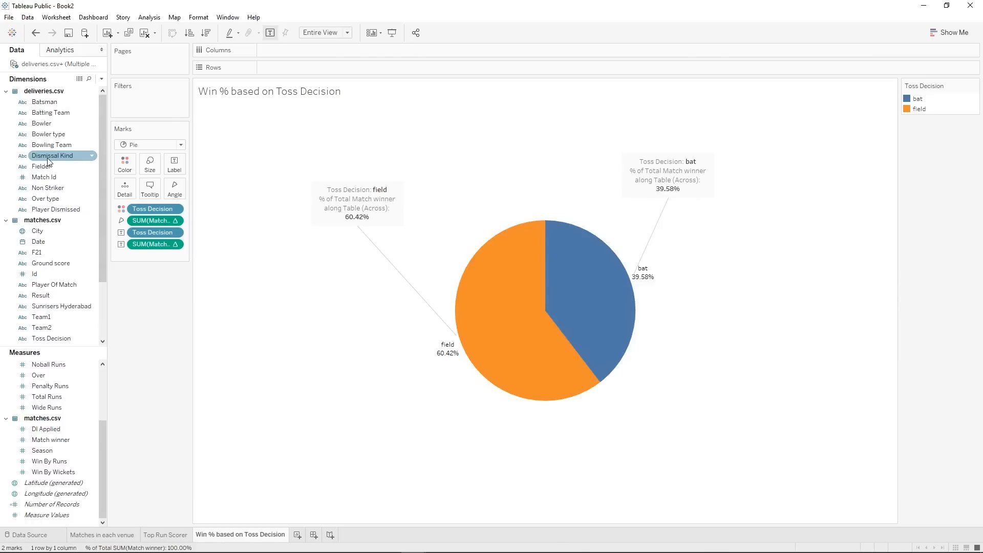
click(22, 231)
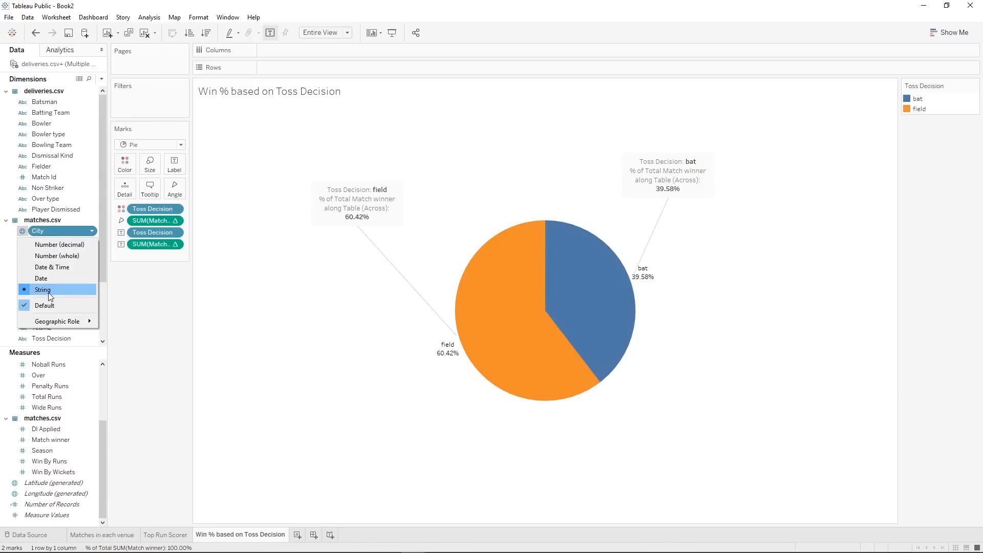
right_click(58, 233)
click(75, 252)
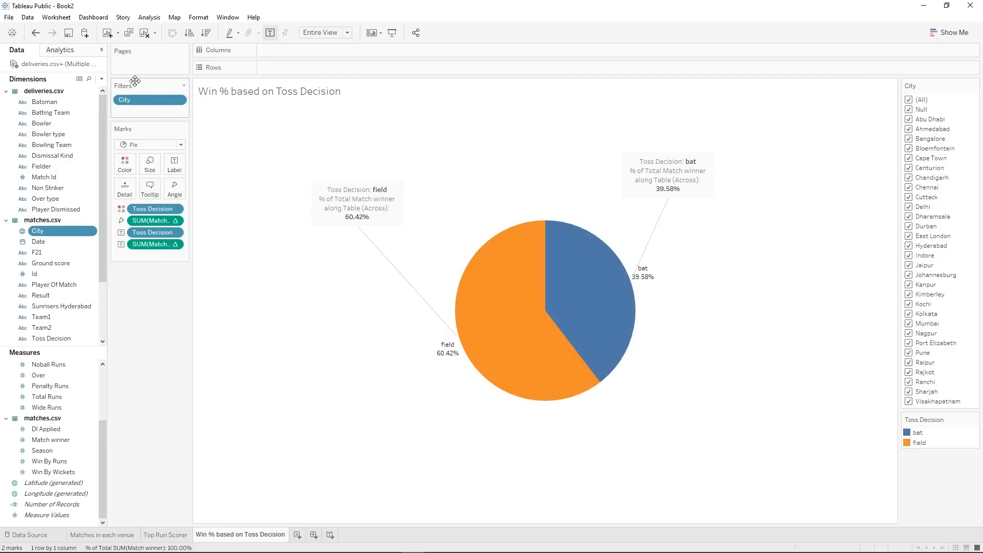
click(910, 102)
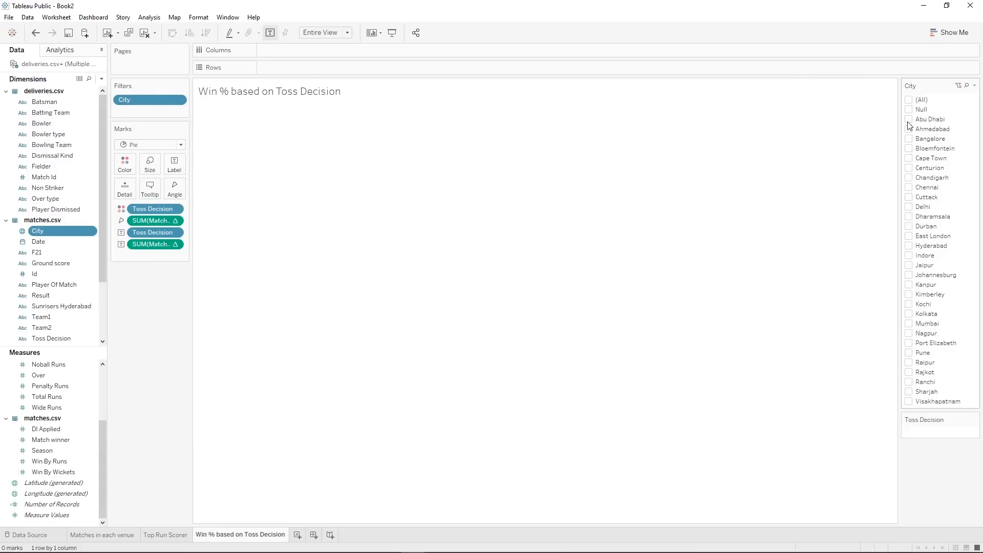
click(908, 121)
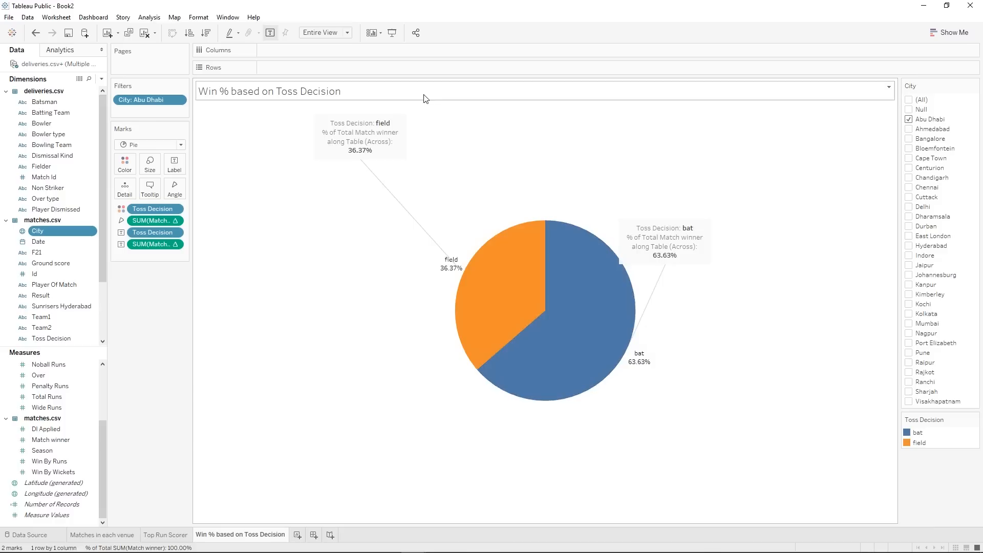
Move the field annotation slightly down and right, closer to the pie.
mouse_move(429, 183)
mouse_down()
mouse_move(372, 137)
mouse_move(388, 161)
mouse_up()
click(362, 134)
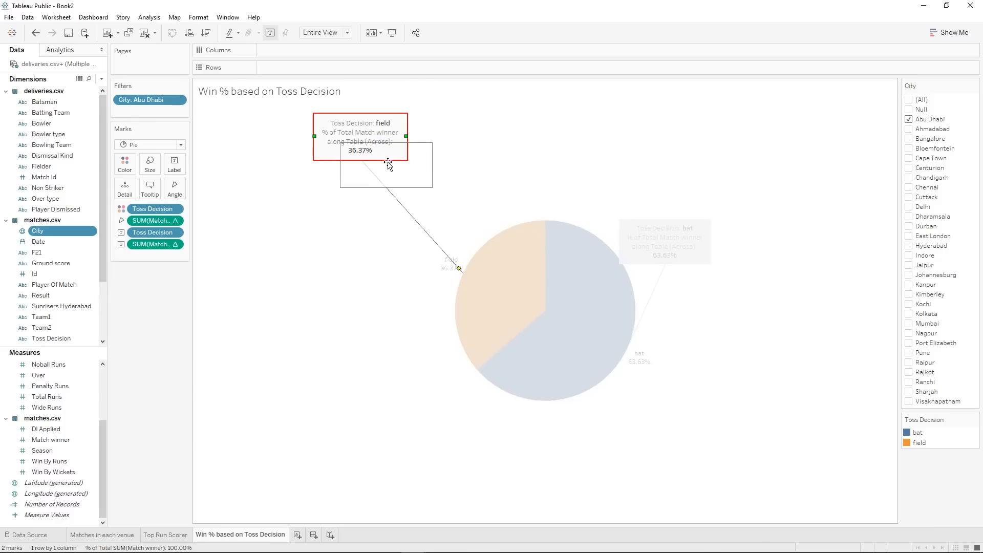
click(747, 333)
Move the bat annotation clear of the pie, placing it above and right of the bat slice.
drag(673, 238, 722, 196)
click(685, 241)
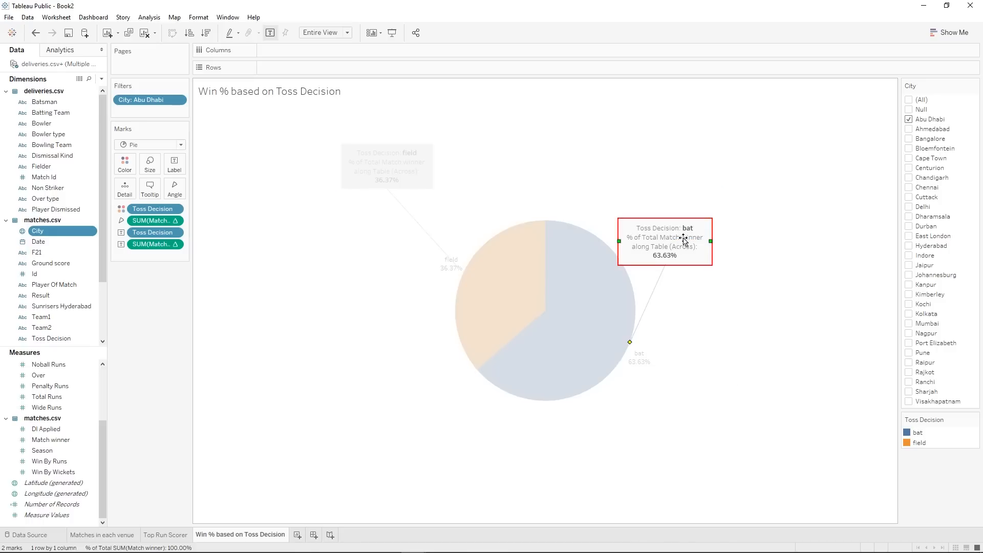
drag(685, 241, 749, 173)
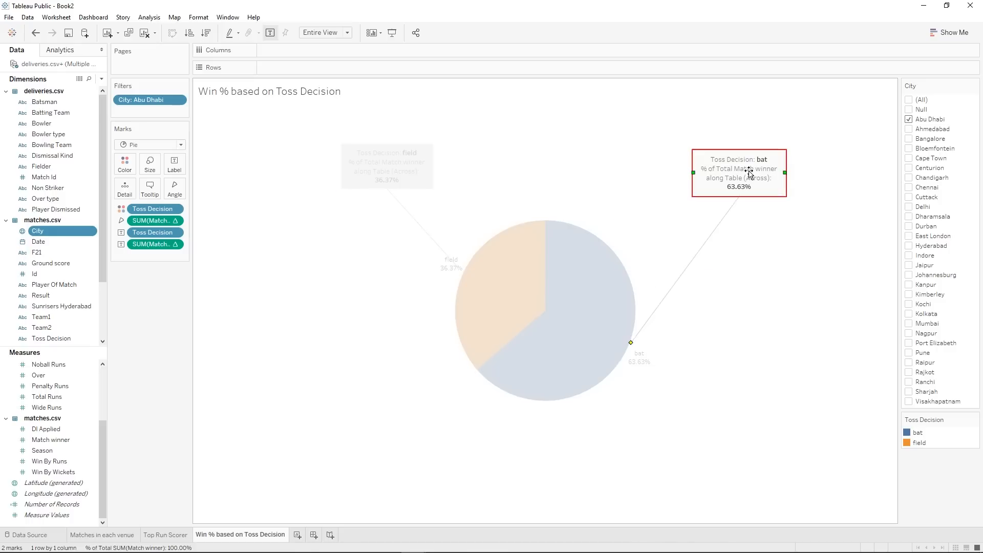
click(653, 392)
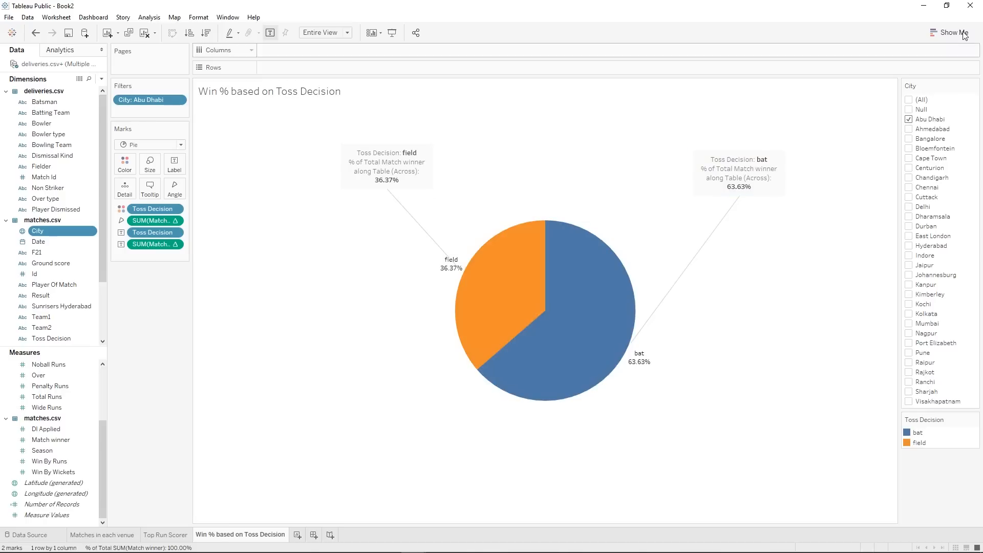
click(720, 178)
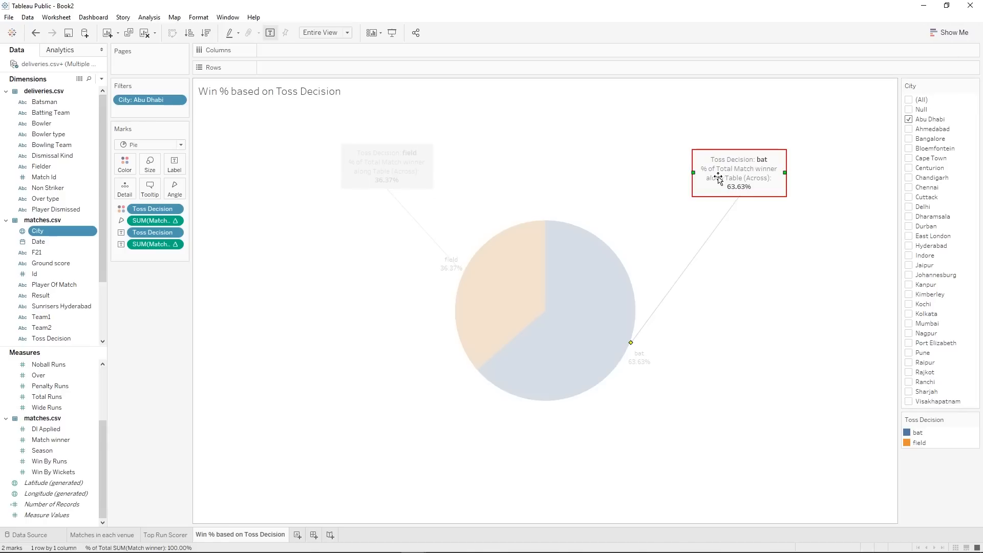
drag(718, 178, 693, 210)
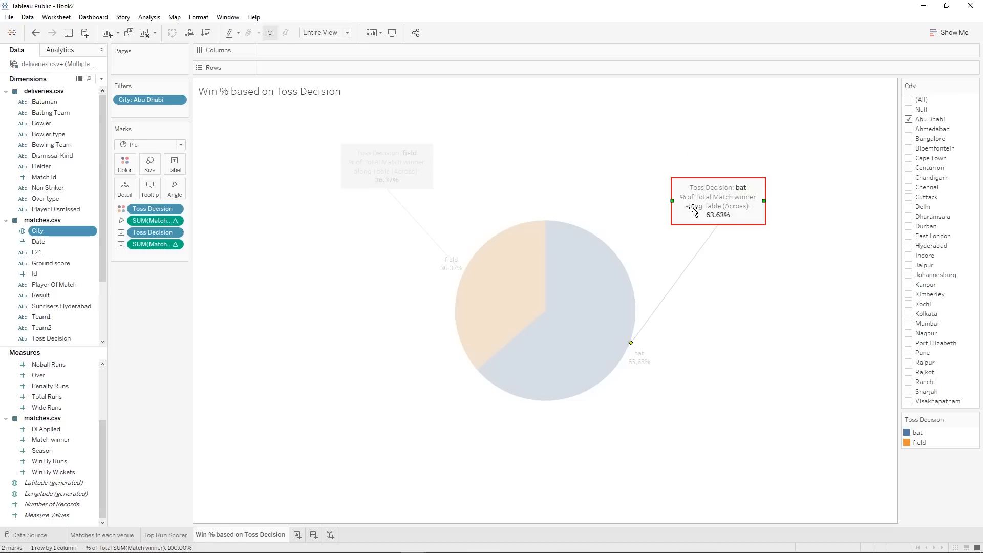
Reset the City filter to all cities and show a year filter based on the Date field from matches.csv.
click(744, 301)
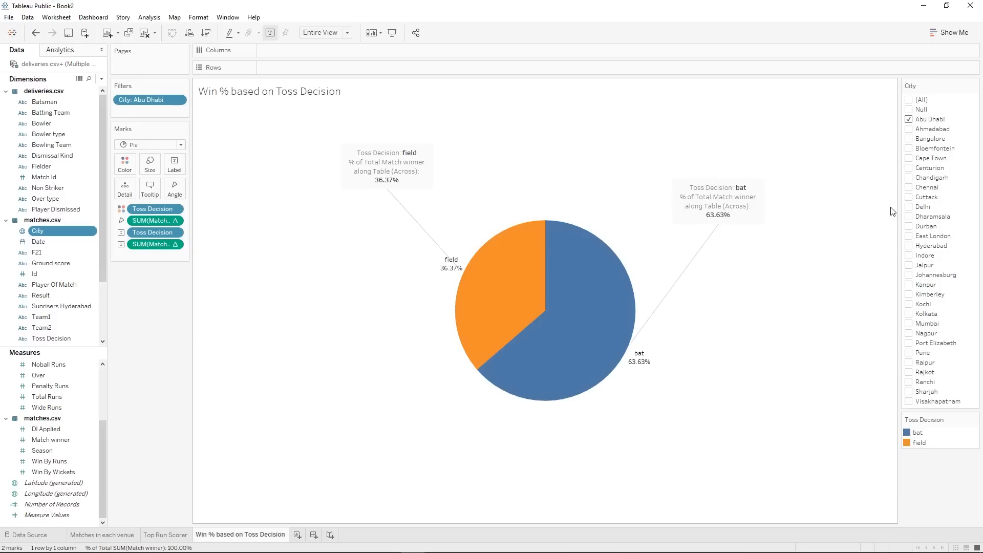
click(908, 100)
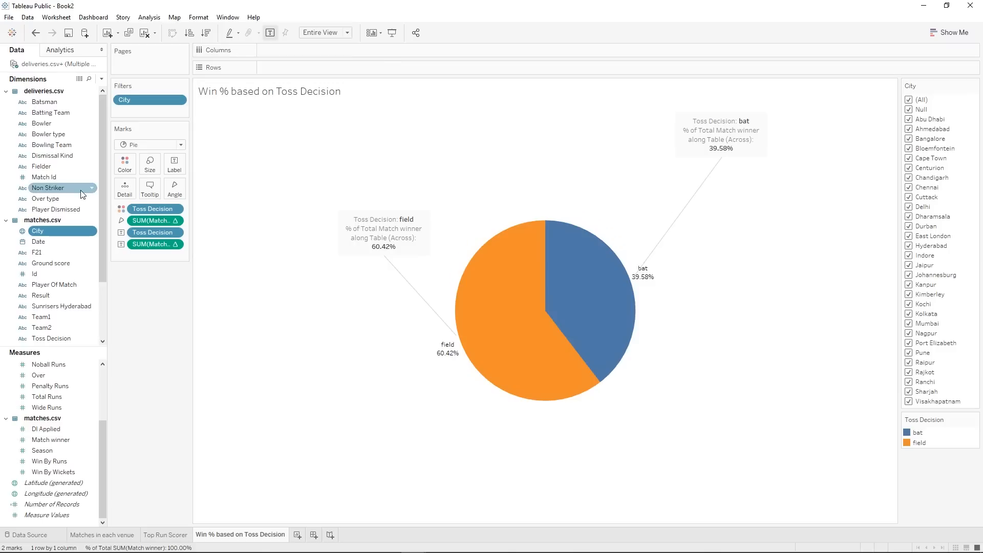
click(36, 242)
right_click(36, 242)
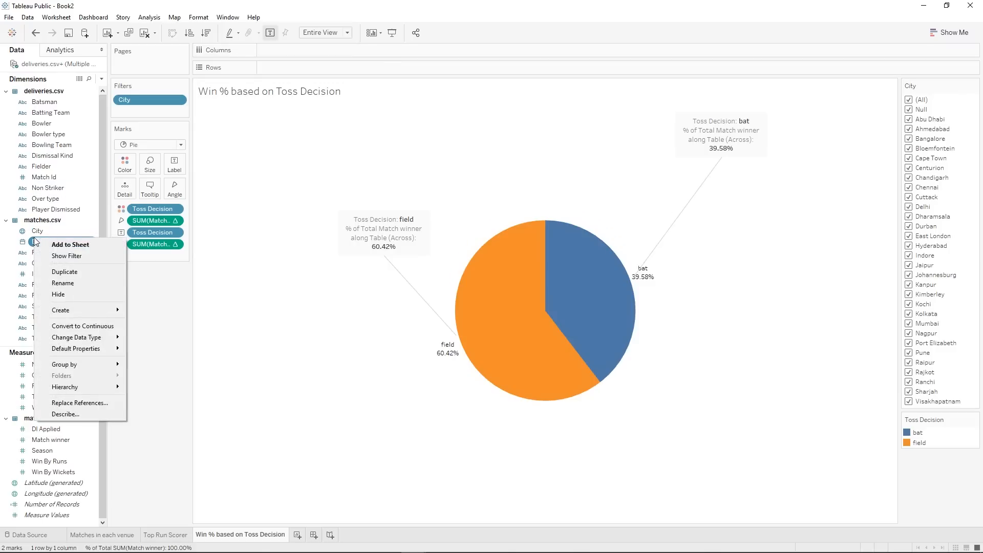
click(54, 254)
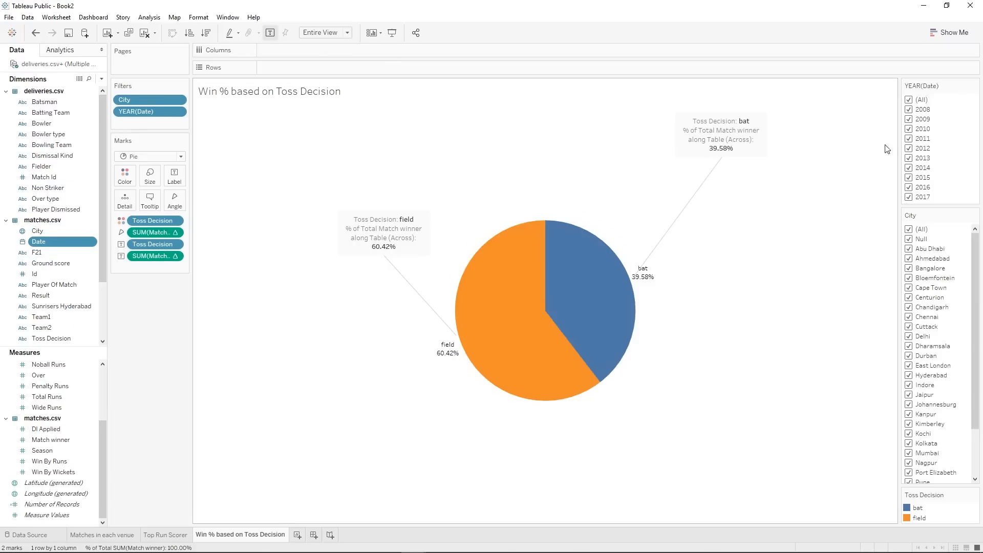
Filter the pie chart to 2017 only and to 2016 only for comparison, and restore all years.
click(908, 100)
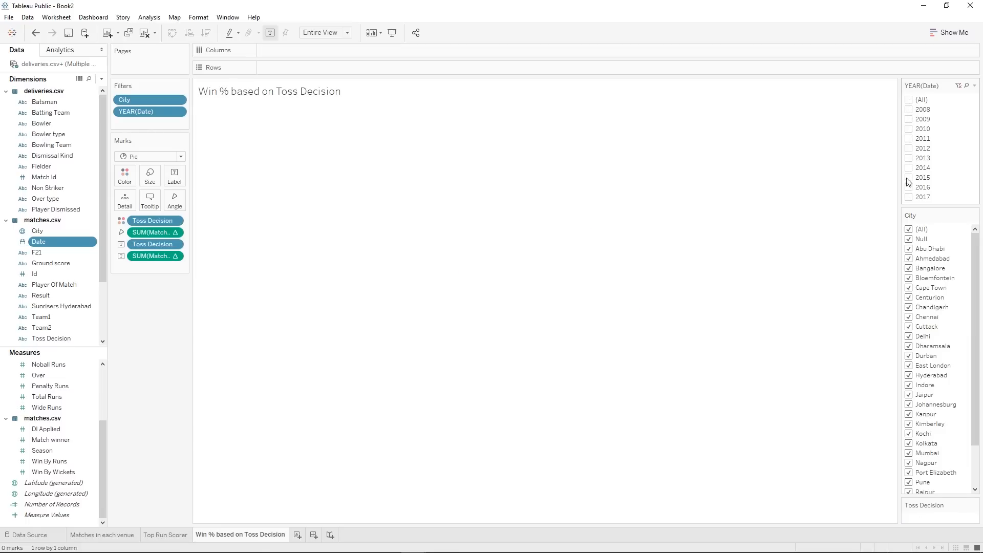
click(908, 197)
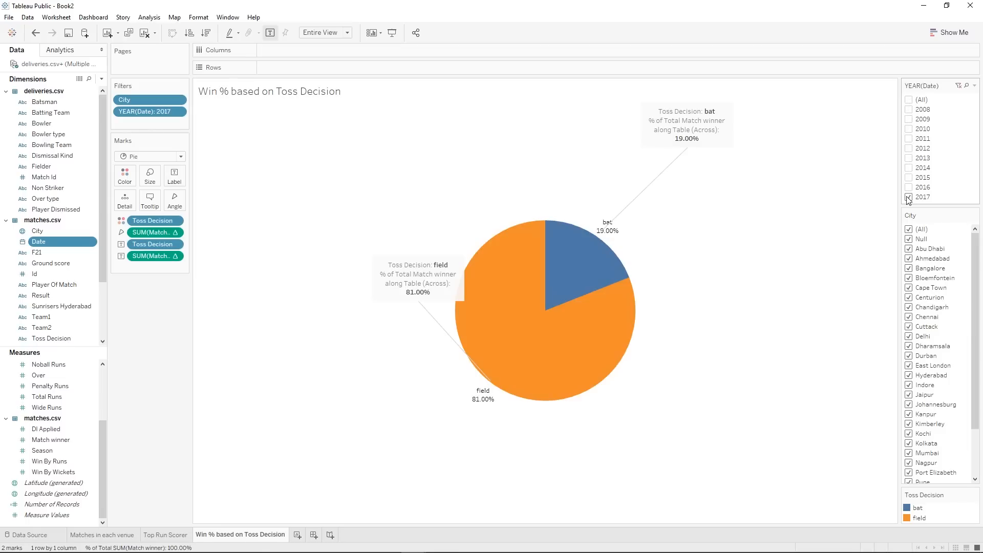
mouse_move(483, 404)
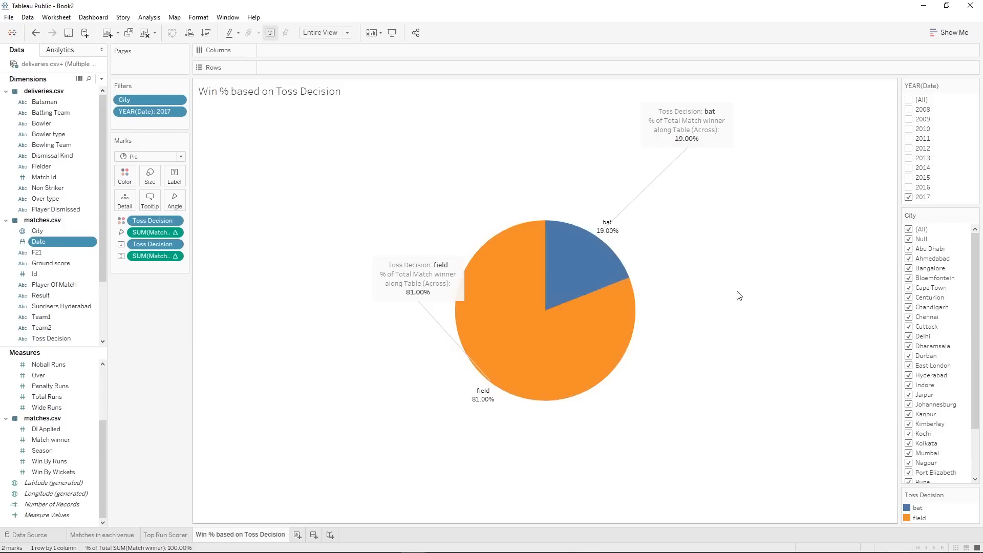
click(909, 198)
click(909, 187)
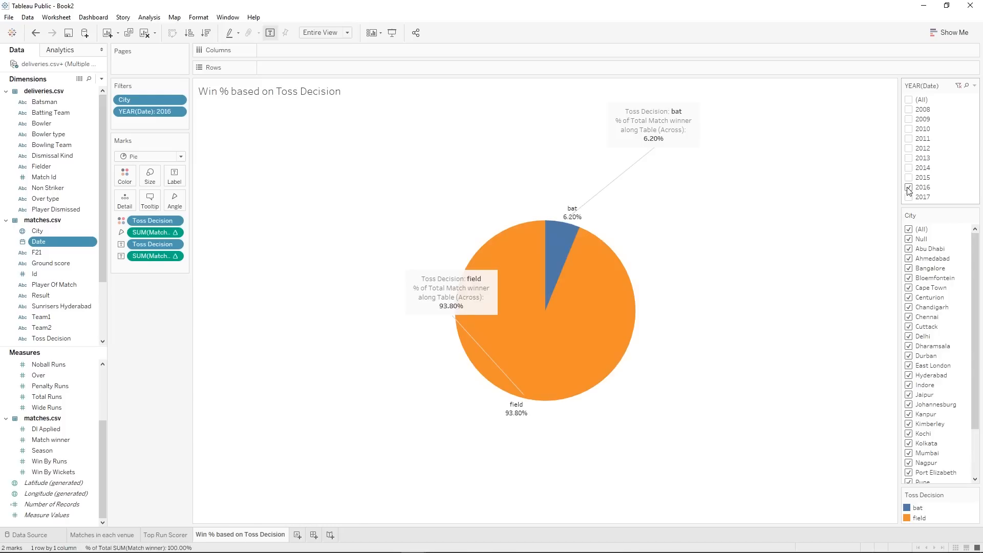
click(909, 100)
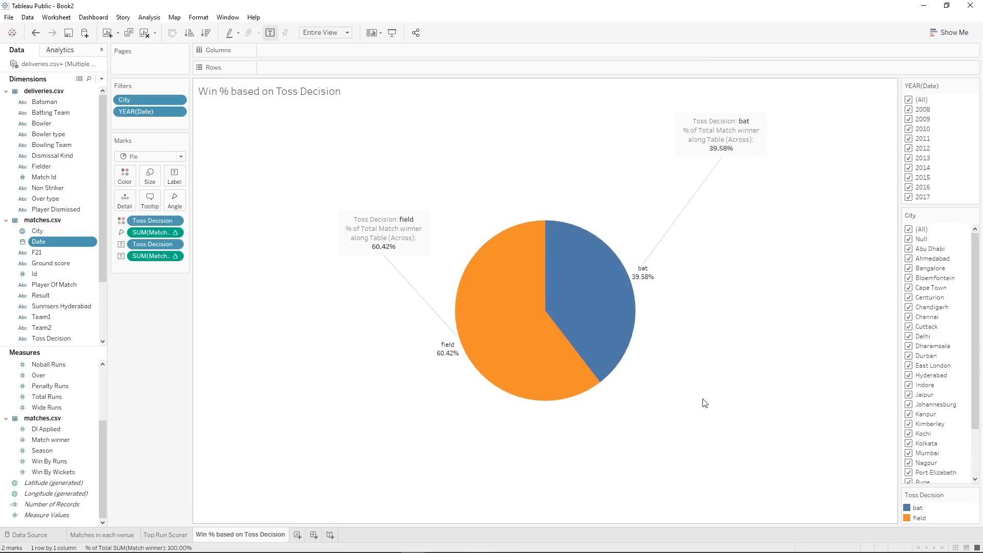
Add a new worksheet and name it "Advantage of Toss Winning".
click(297, 535)
right_click(298, 536)
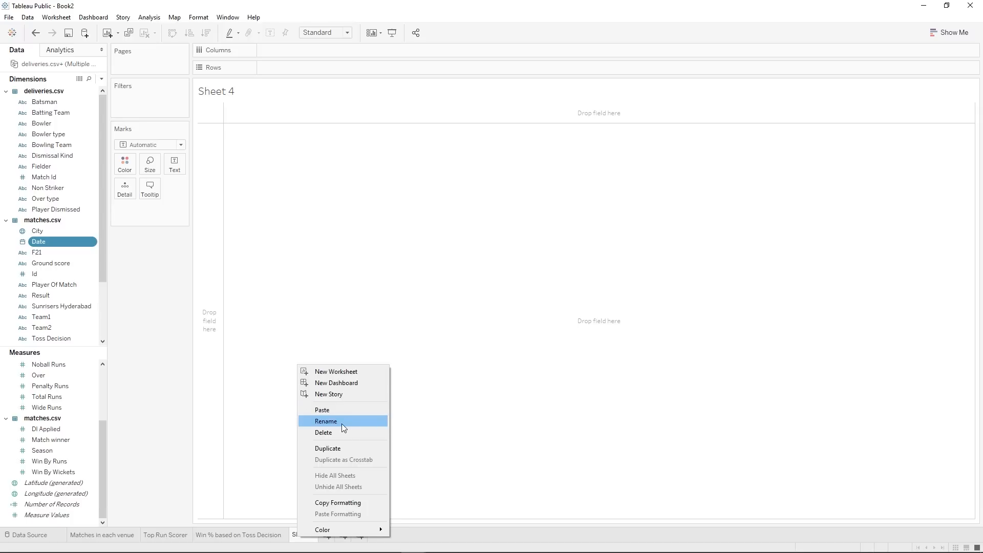
click(342, 423)
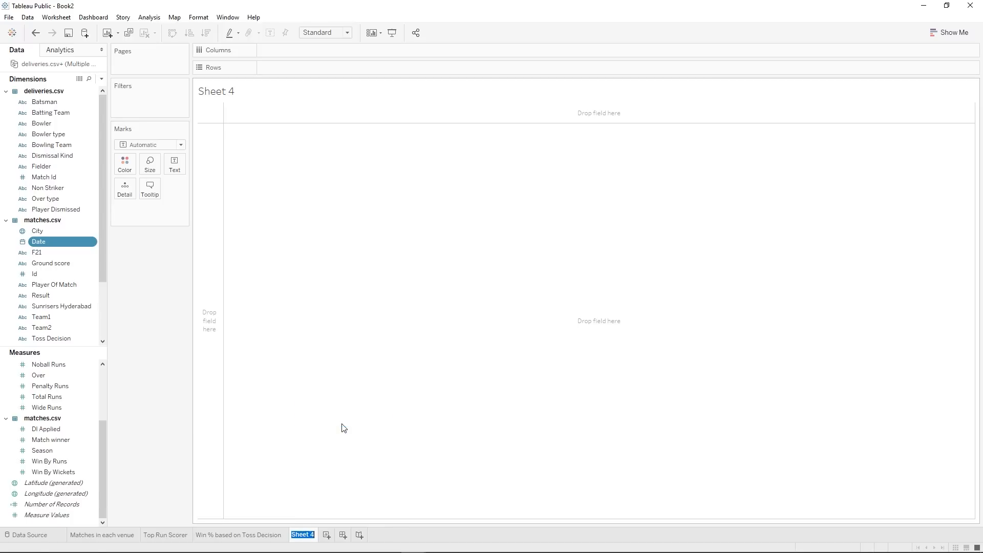
text(Advantage of Toss Winning)
key(Return)
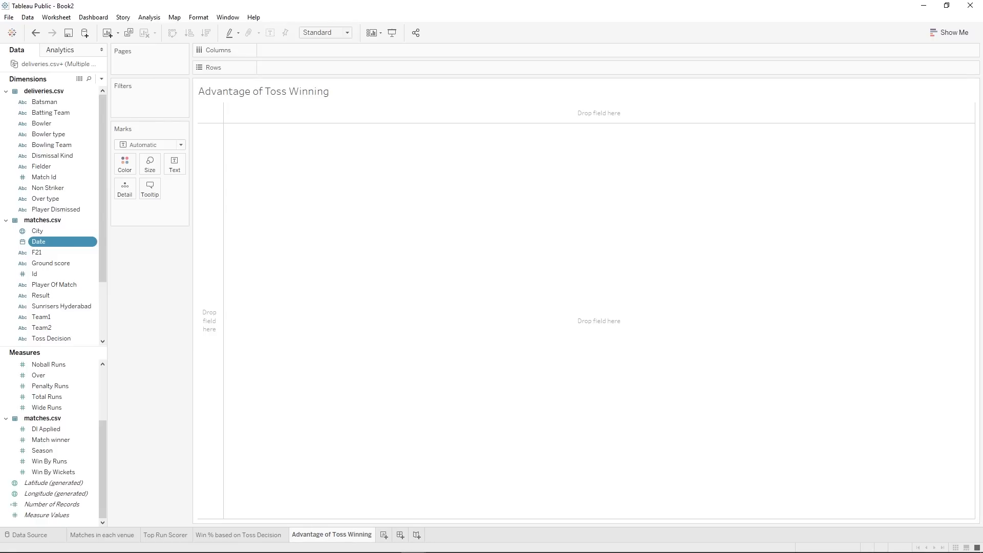
Place the Toss Winner dimension from matches.csv on the rows of the new sheet.
scroll(43, 186, down, 3)
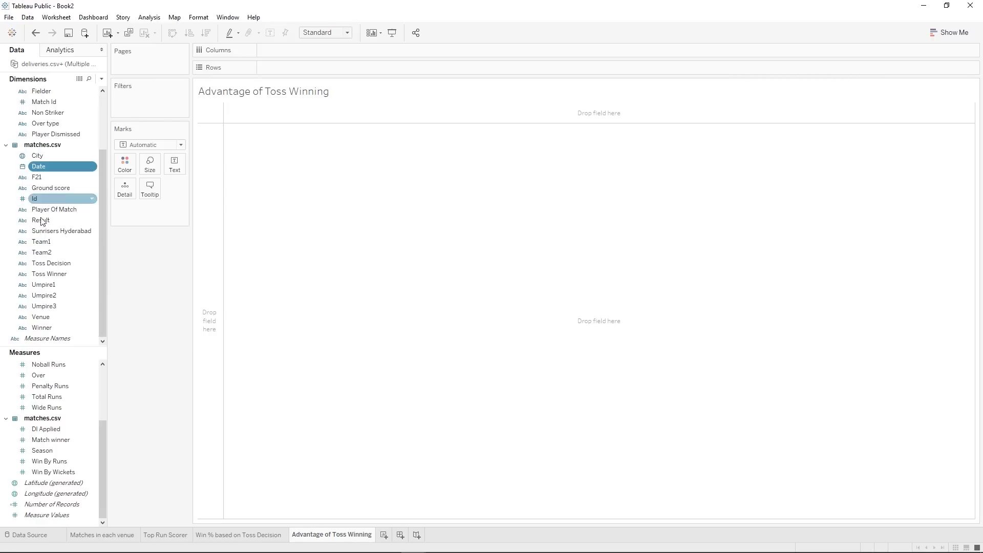
drag(44, 275, 269, 67)
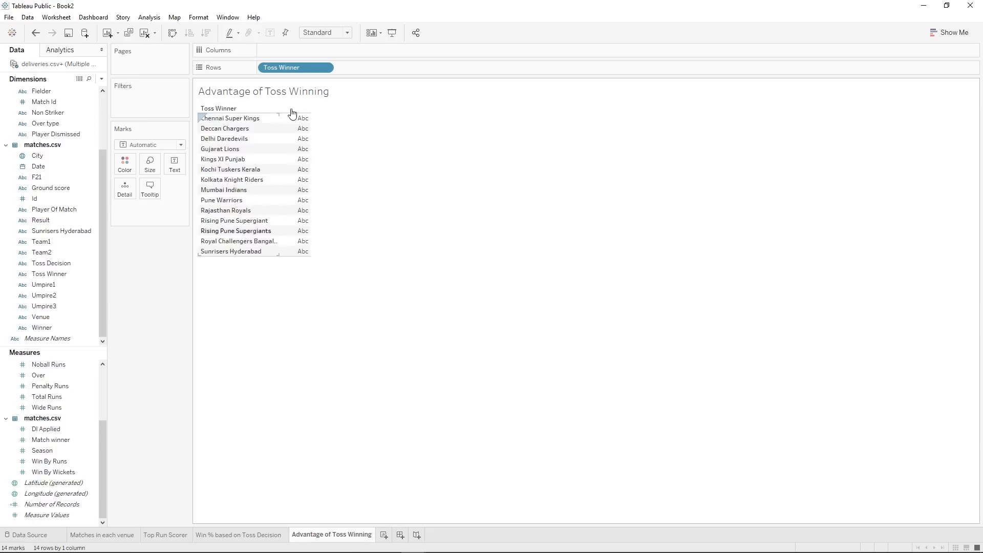
right_click(294, 69)
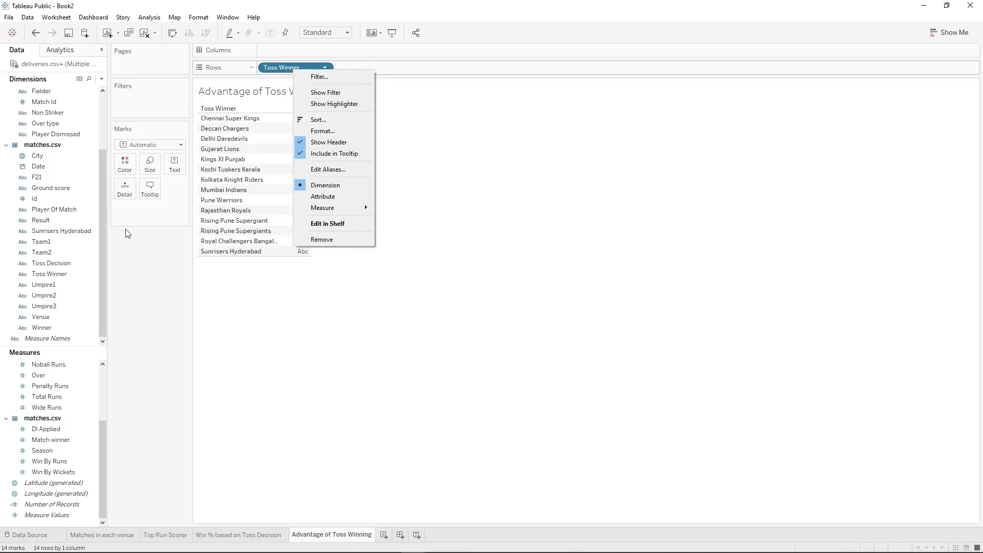
click(153, 268)
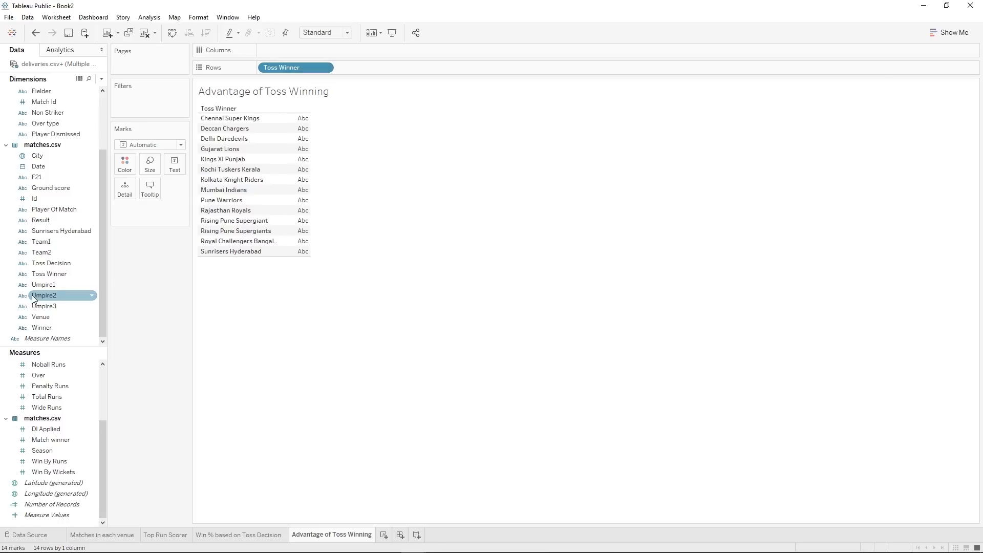
Place the Winner dimension from matches.csv on the columns to cross it with Toss Winner.
click(47, 330)
drag(46, 335, 292, 56)
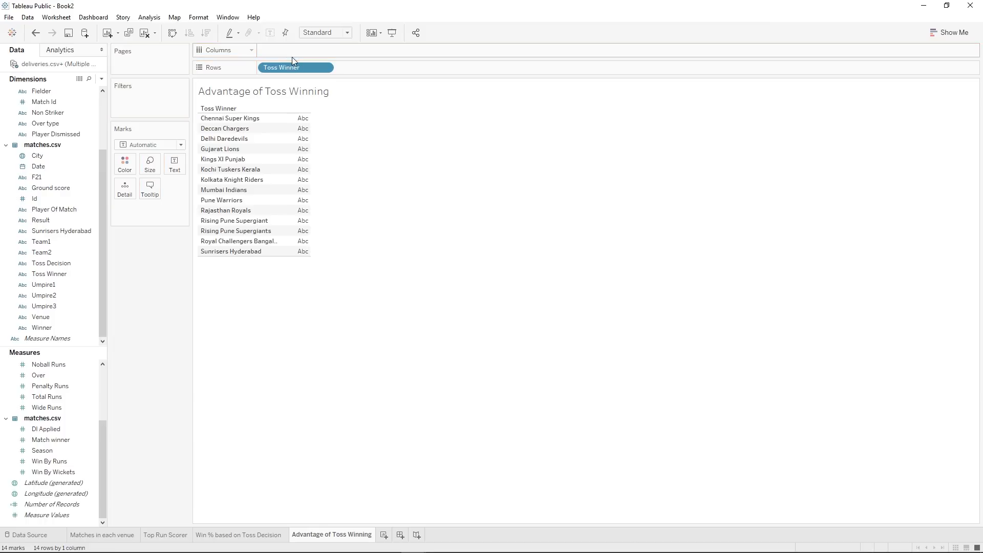
drag(46, 327, 271, 47)
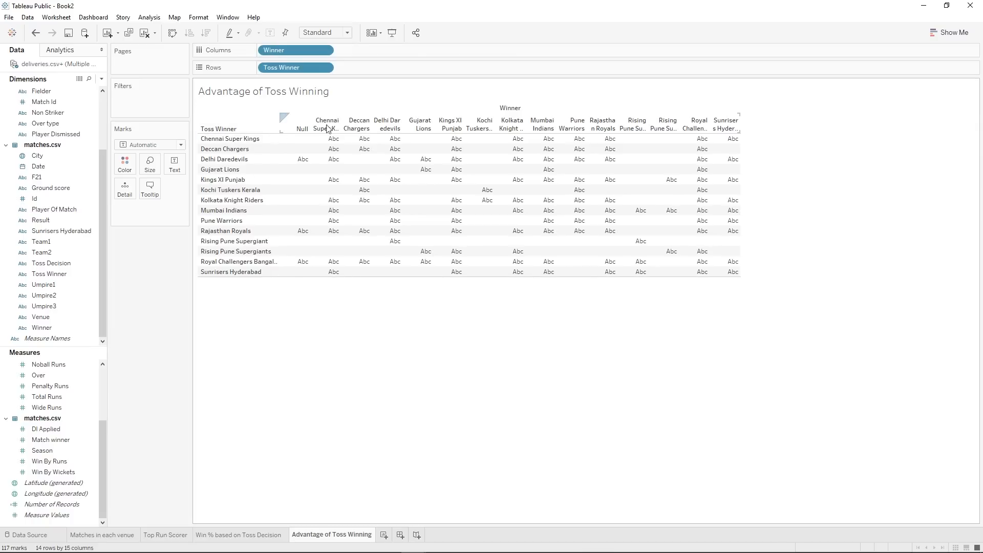
mouse_move(339, 141)
click(50, 263)
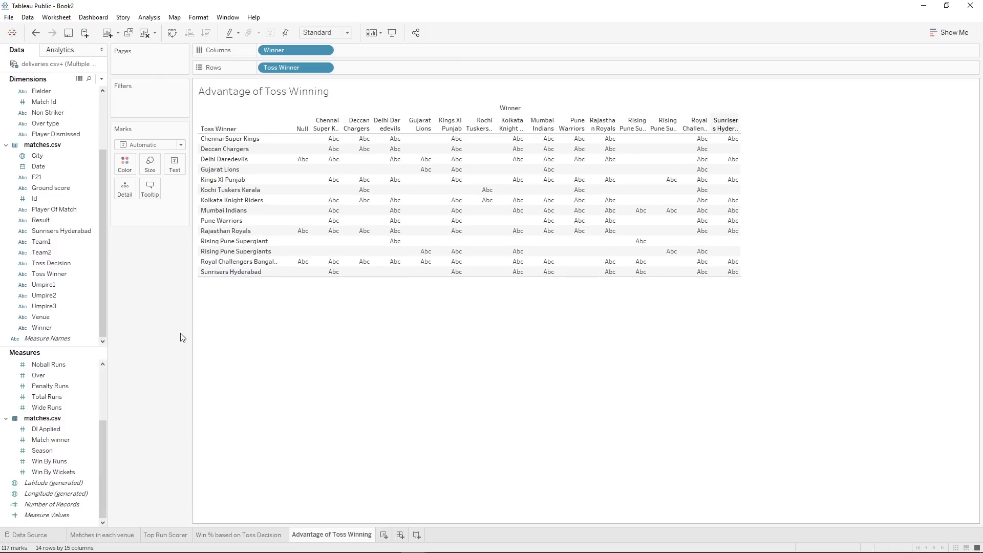
Create a group on Winner combining Deccan Chargers and Sunrisers Hyderabad, and replace Winner on the columns with the grouped field.
right_click(51, 329)
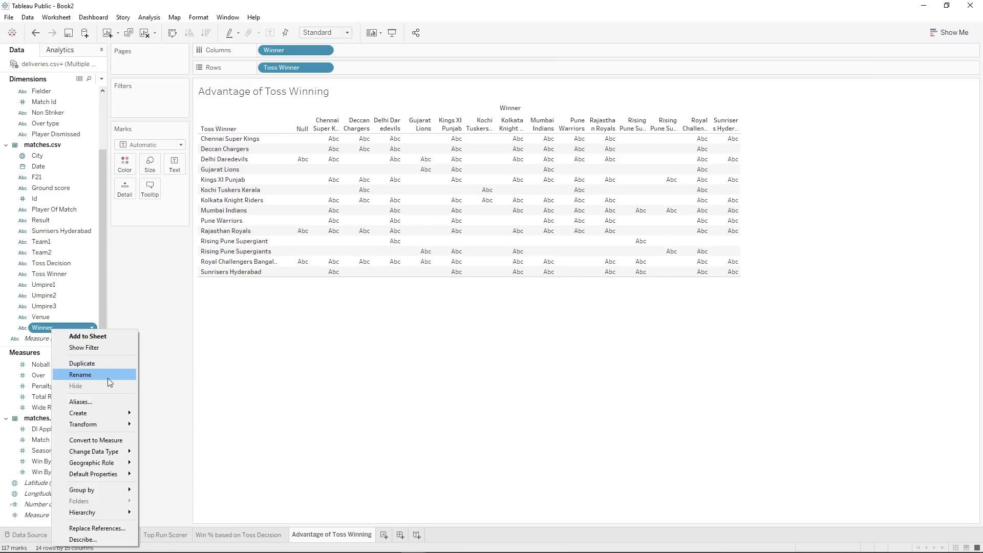
mouse_move(98, 424)
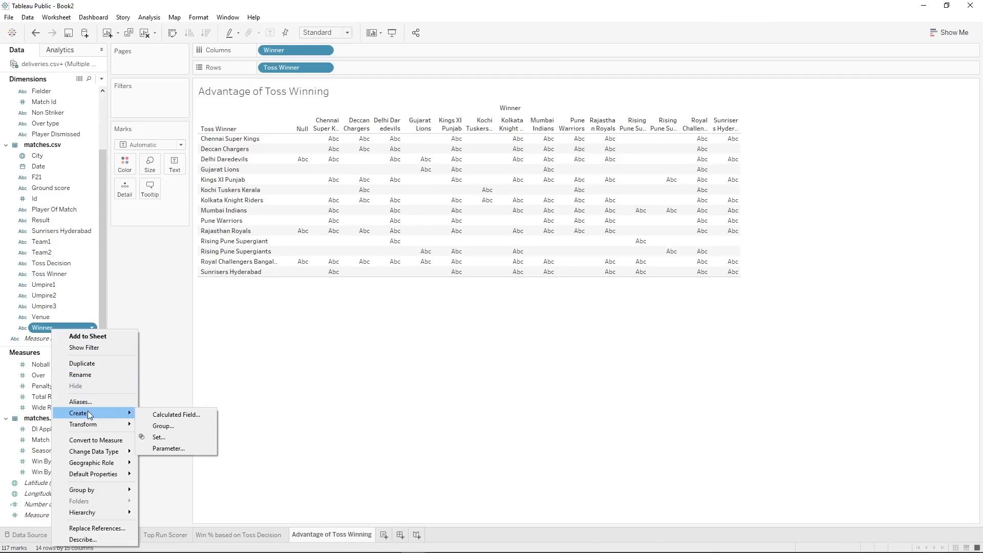
click(171, 429)
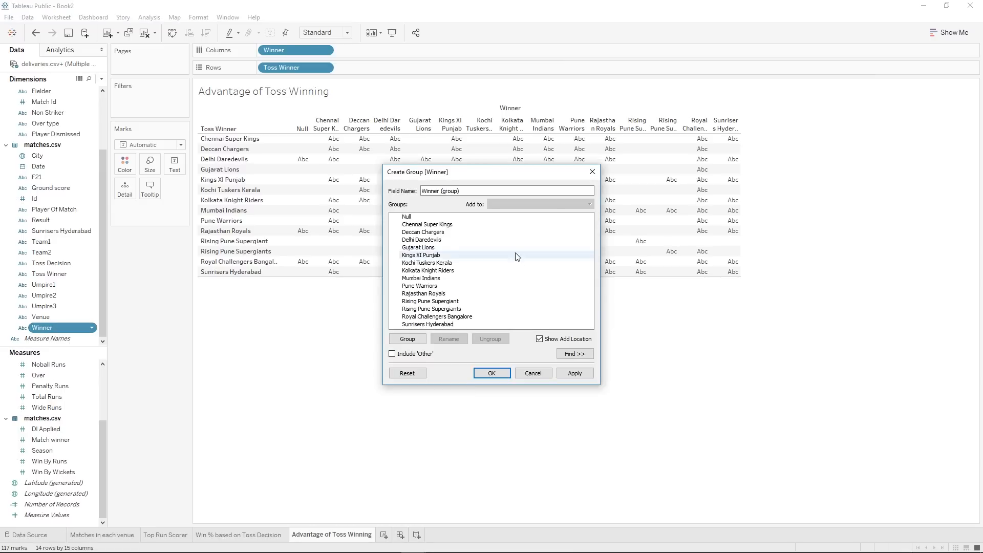
click(443, 233)
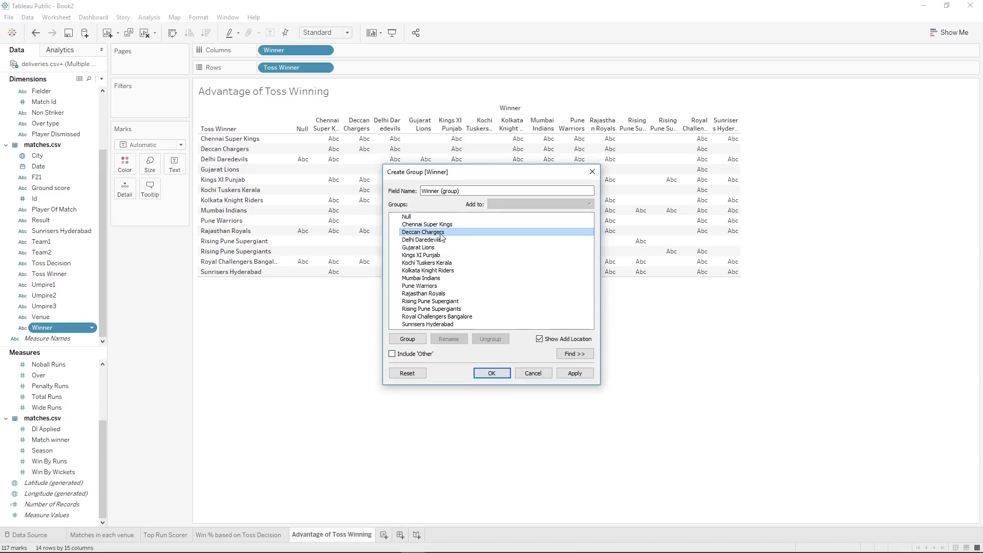
ctrl+click(438, 325)
click(412, 339)
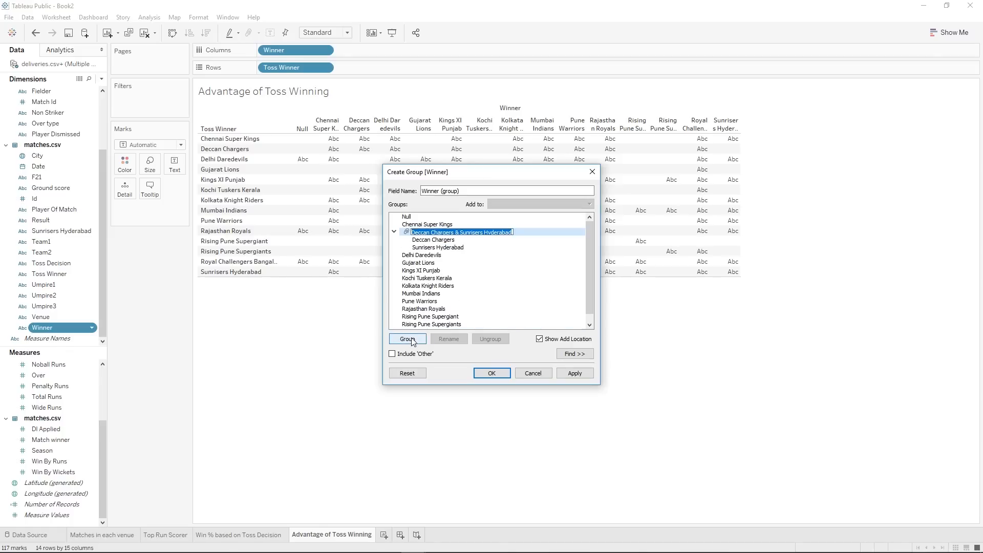
click(494, 371)
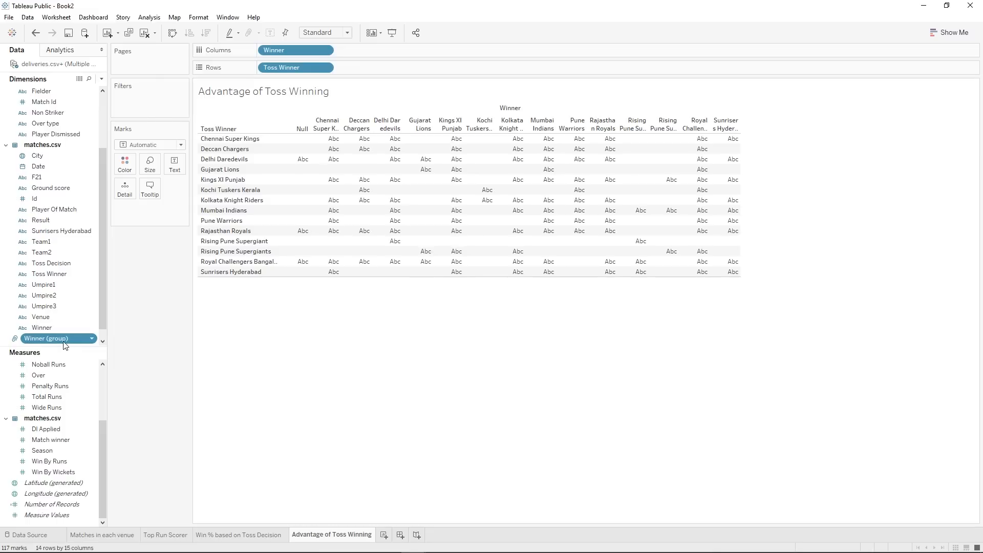
drag(64, 342, 298, 50)
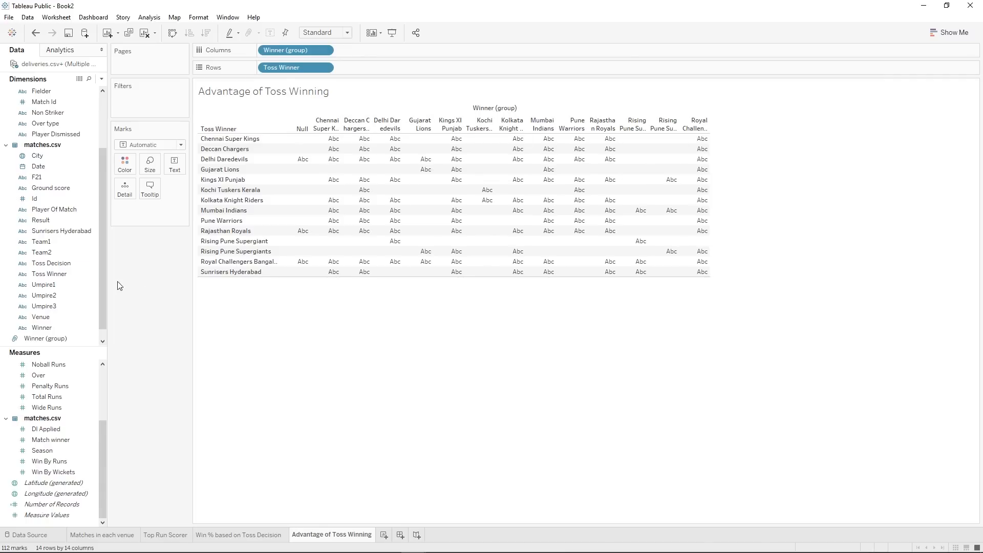
Create a group on Toss Winner combining Deccan Chargers and Sunrisers Hyderabad, and replace Toss Winner on the rows with the grouped field.
click(50, 274)
scroll(50, 275, up, 2)
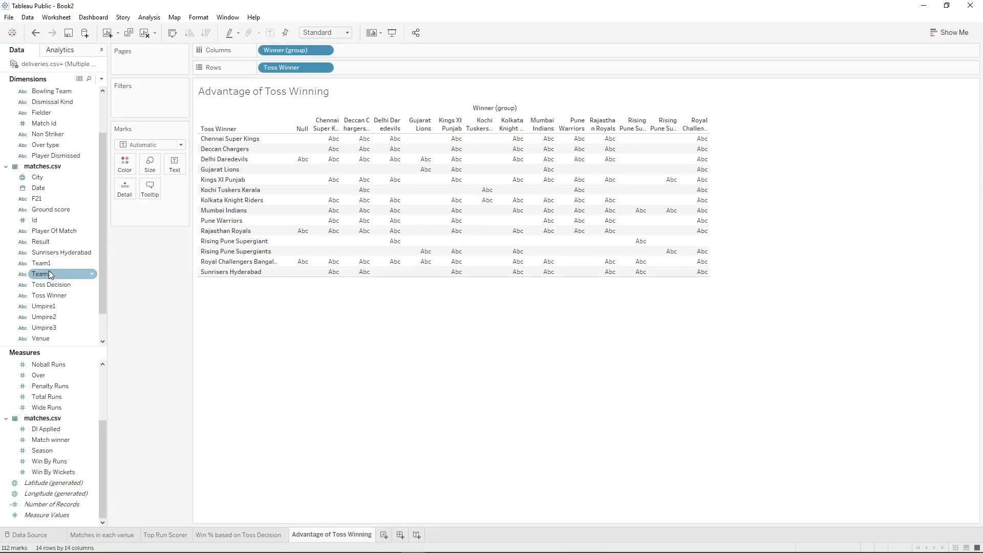
right_click(49, 296)
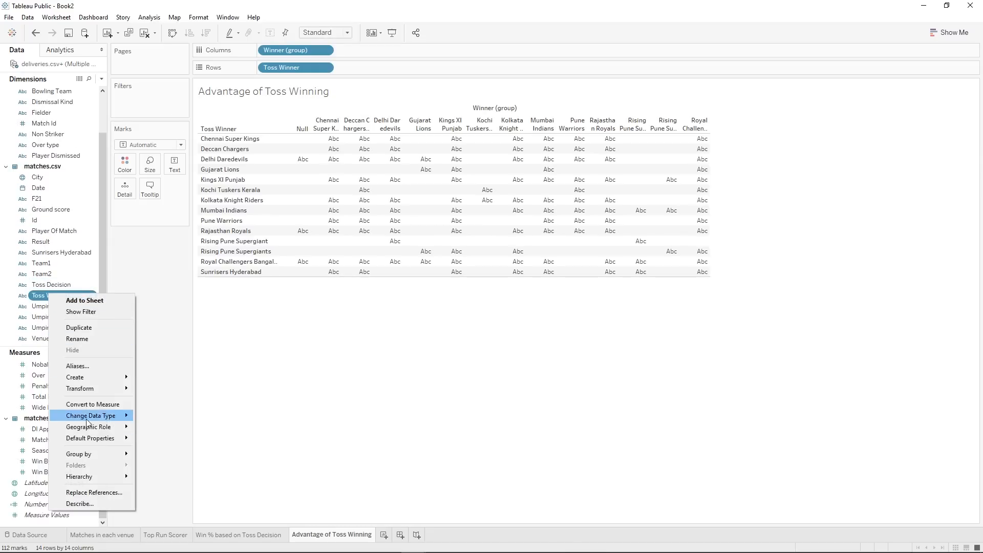
click(172, 394)
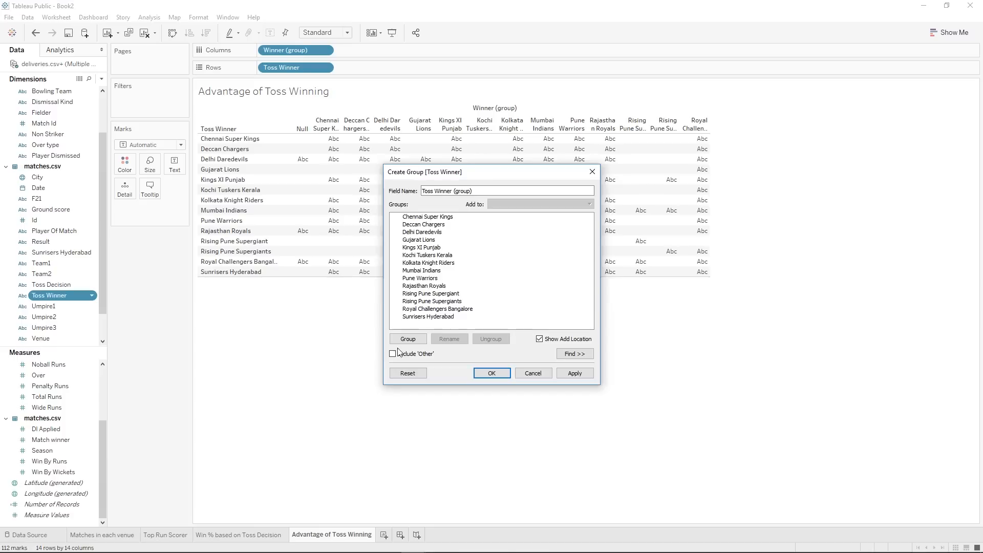
click(477, 227)
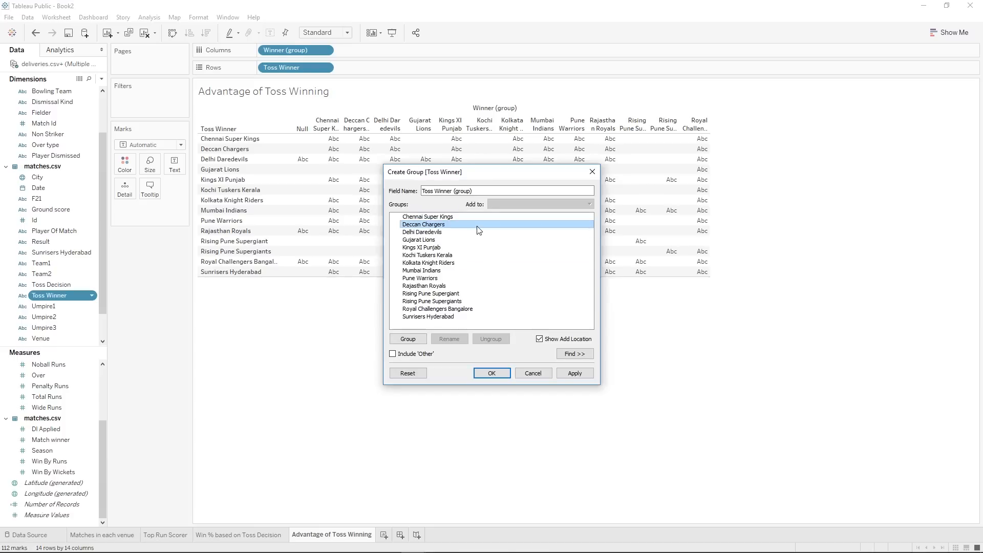
ctrl+click(443, 318)
click(408, 339)
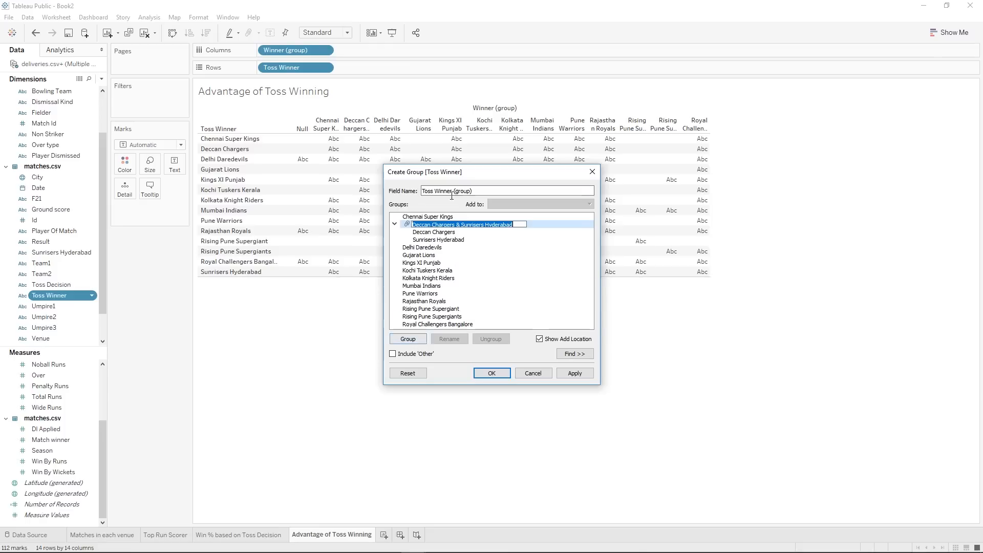
click(491, 373)
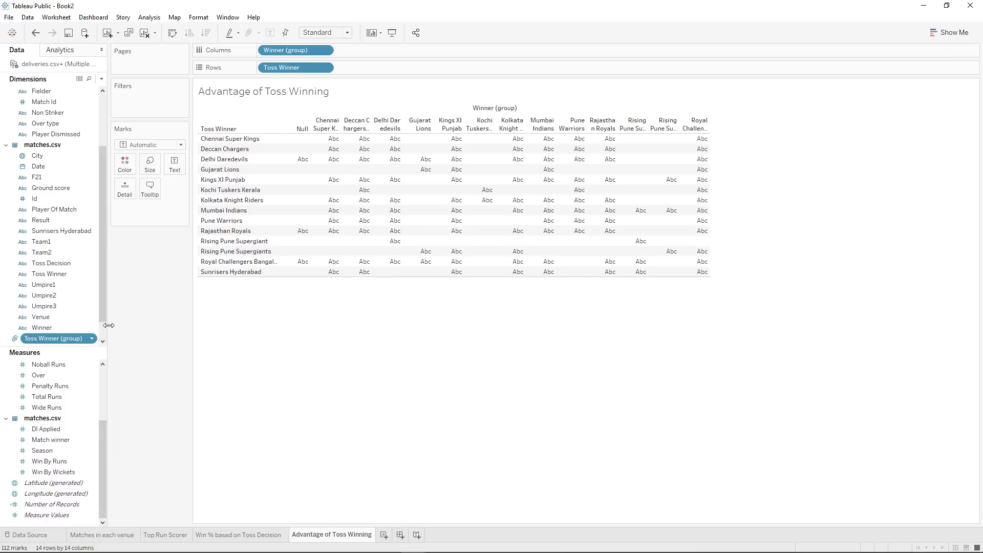
drag(70, 342, 299, 67)
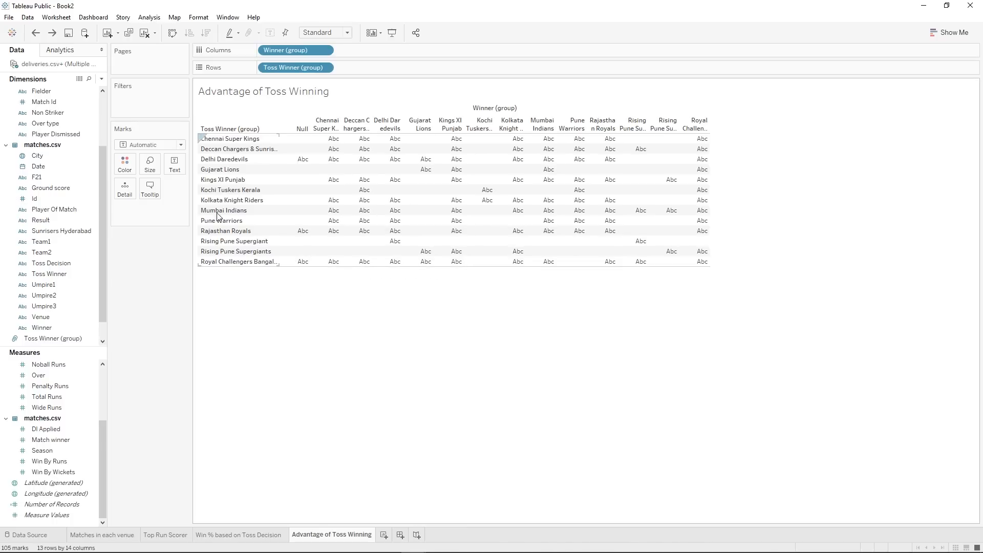
Exclude the Null winner column from the crosstab.
right_click(298, 131)
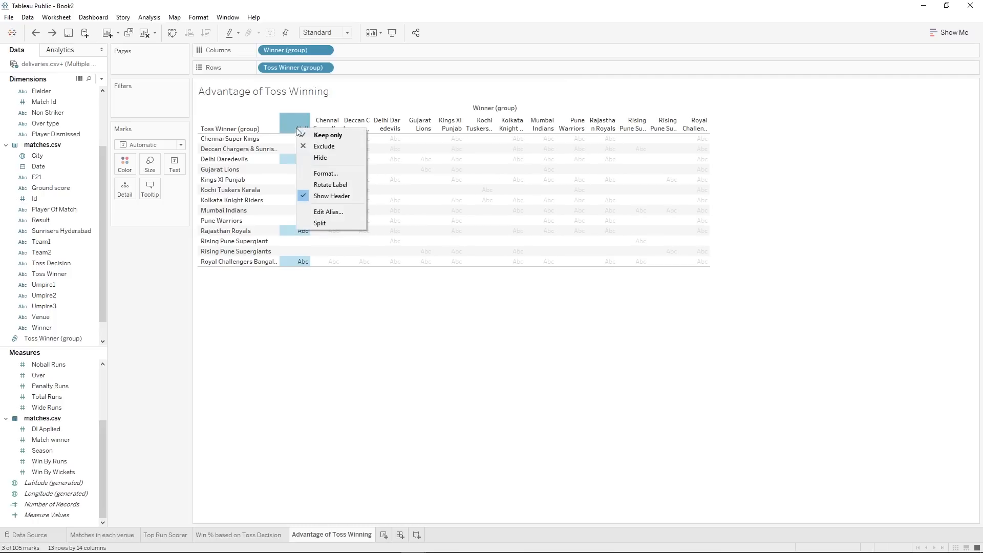
click(330, 144)
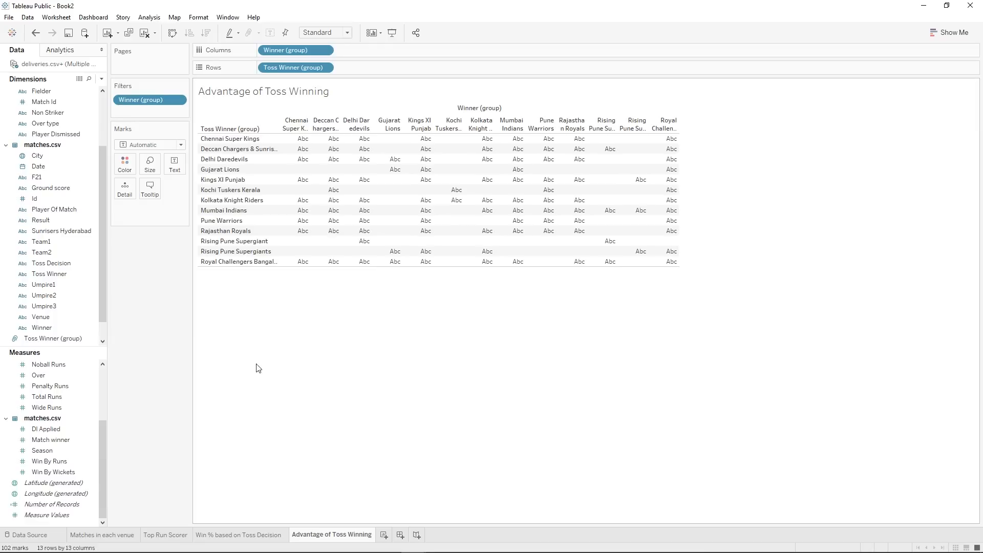
Examine the Gujarat Lions column and row of the crosstab to see which toss winner and match winner combinations exist.
click(389, 121)
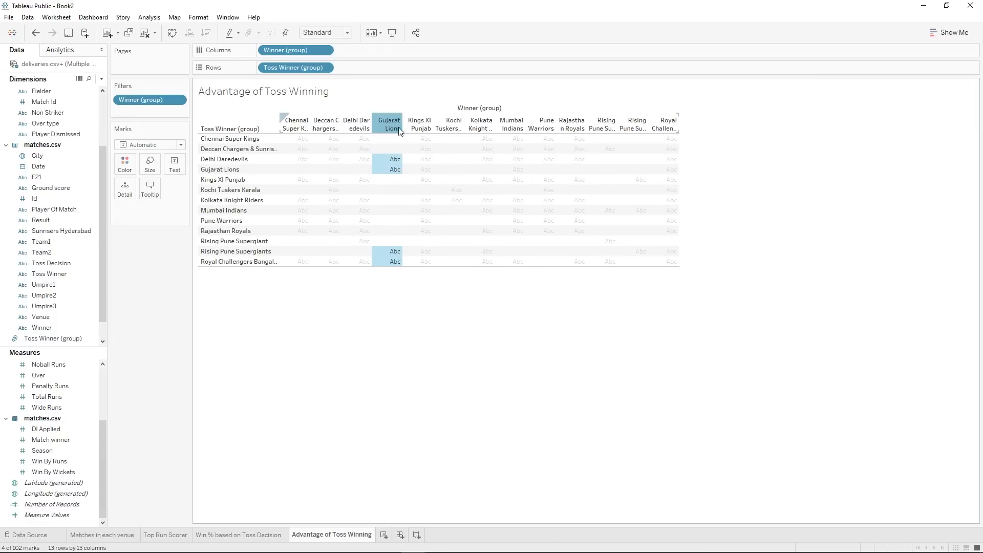
click(397, 227)
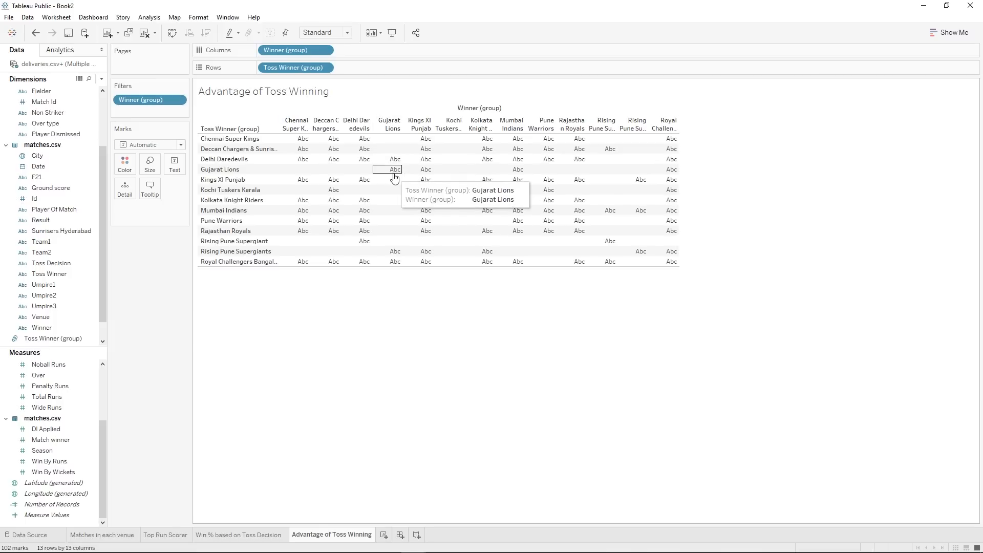
click(219, 170)
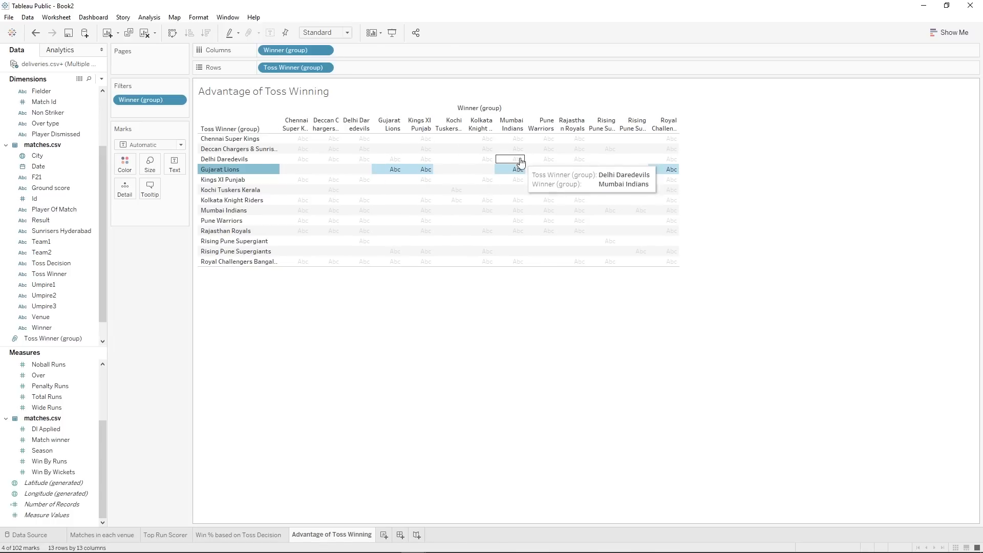
mouse_move(678, 178)
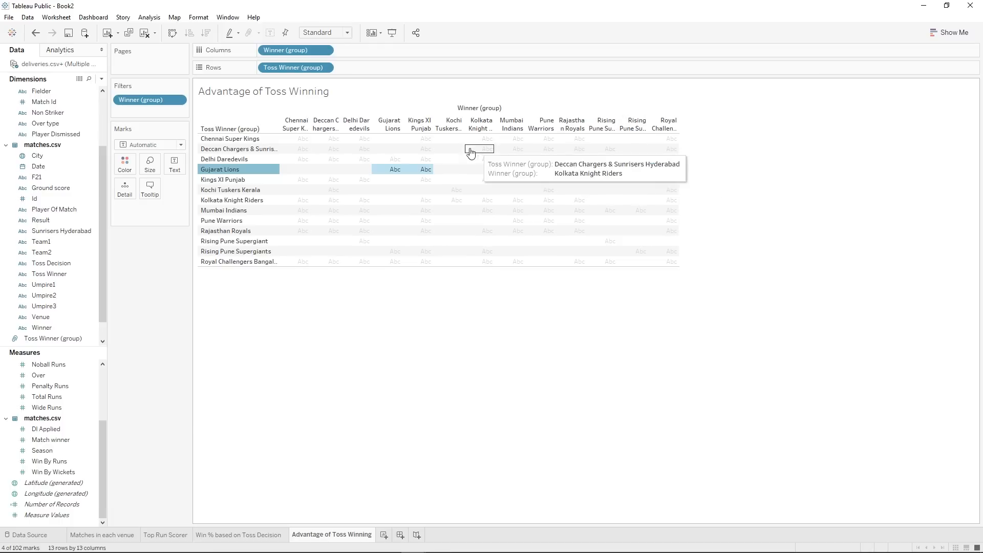
click(293, 168)
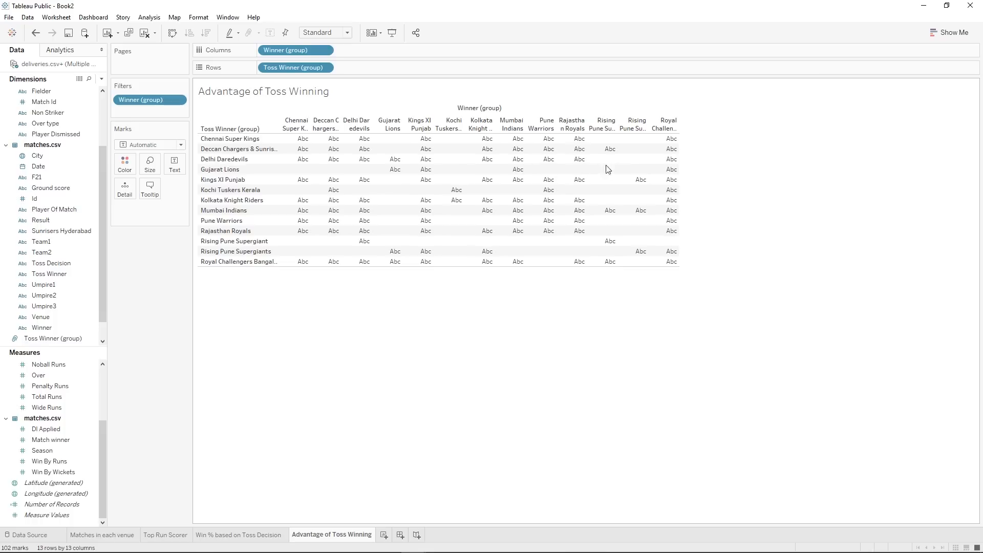
click(237, 171)
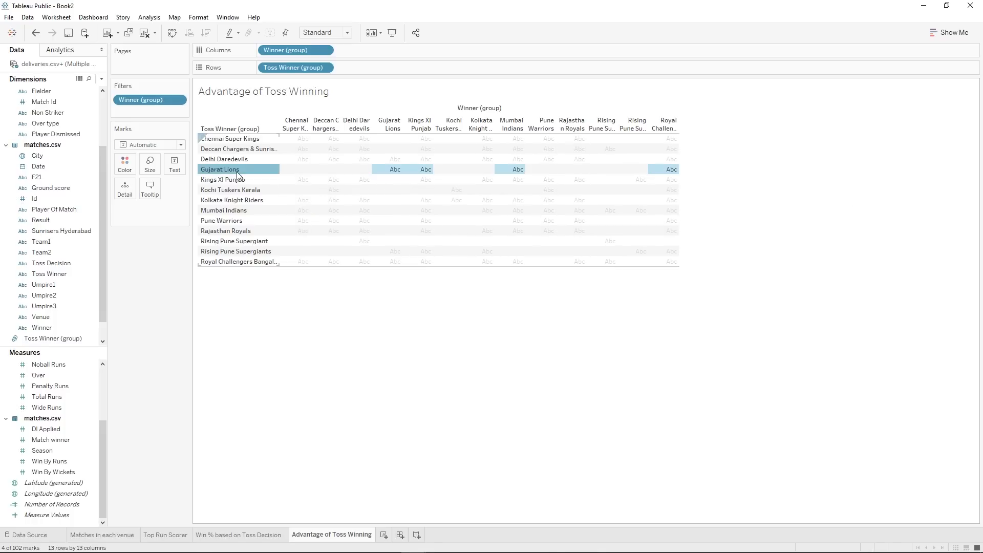
right_click(236, 171)
Exclude the Gujarat Lions, Kochi Tuskers Kerala, Pune Warriors, Rising Pune Supergiant and Rising Pune Supergiants columns from the crosstab.
click(398, 128)
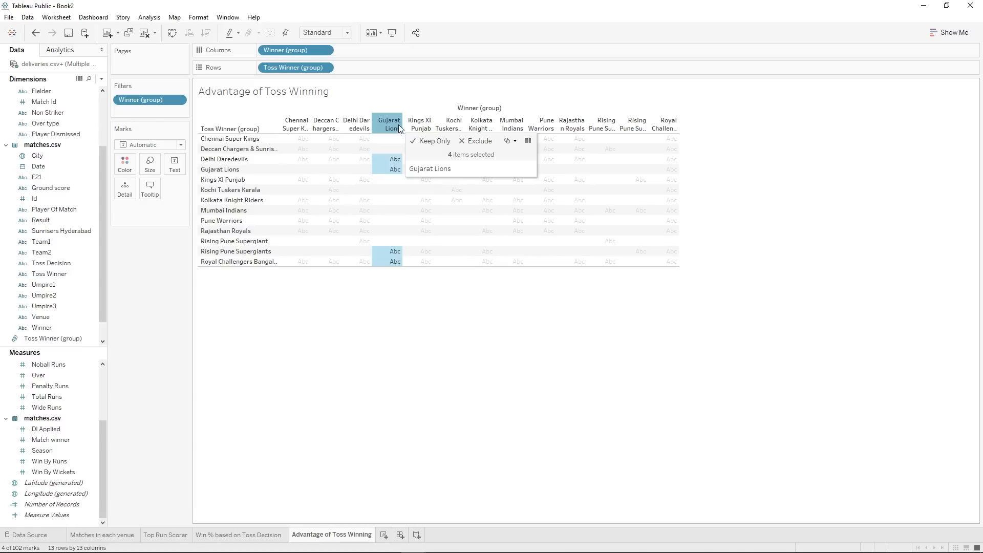
ctrl+click(453, 129)
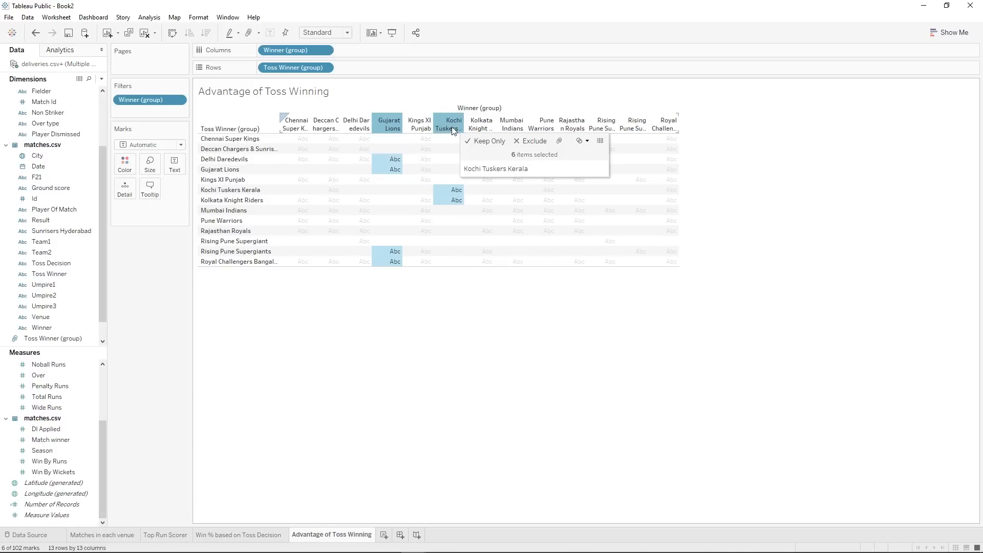
ctrl+click(606, 128)
ctrl+click(636, 128)
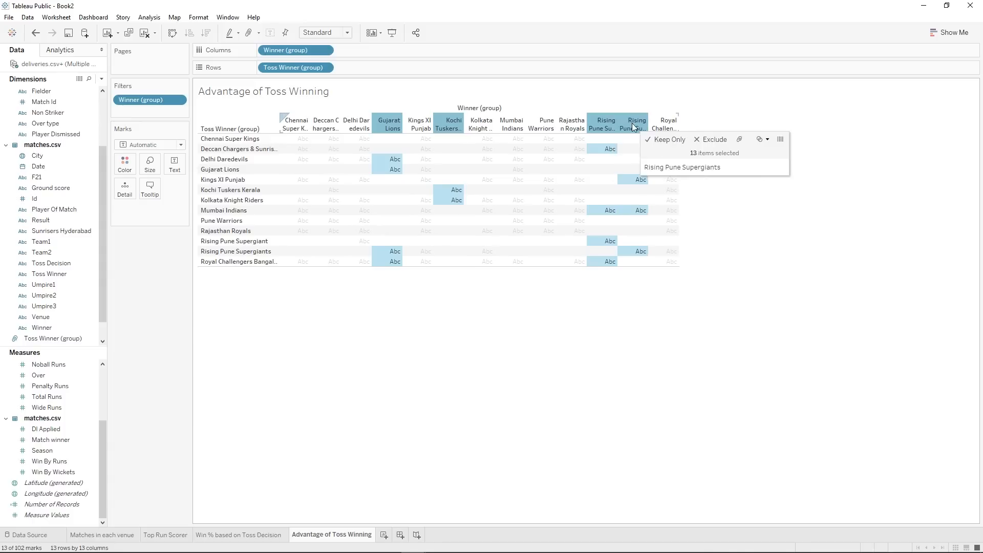
ctrl+click(551, 130)
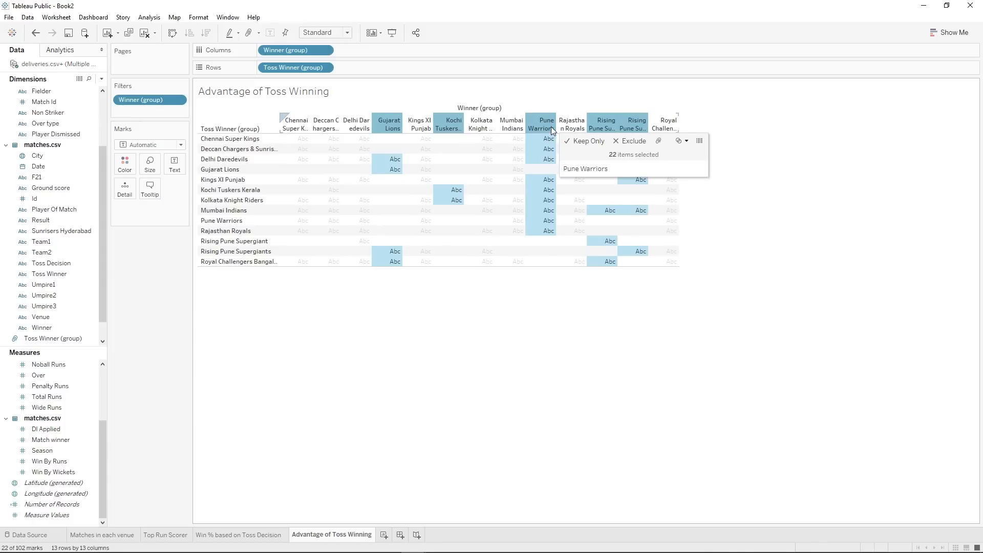
click(632, 142)
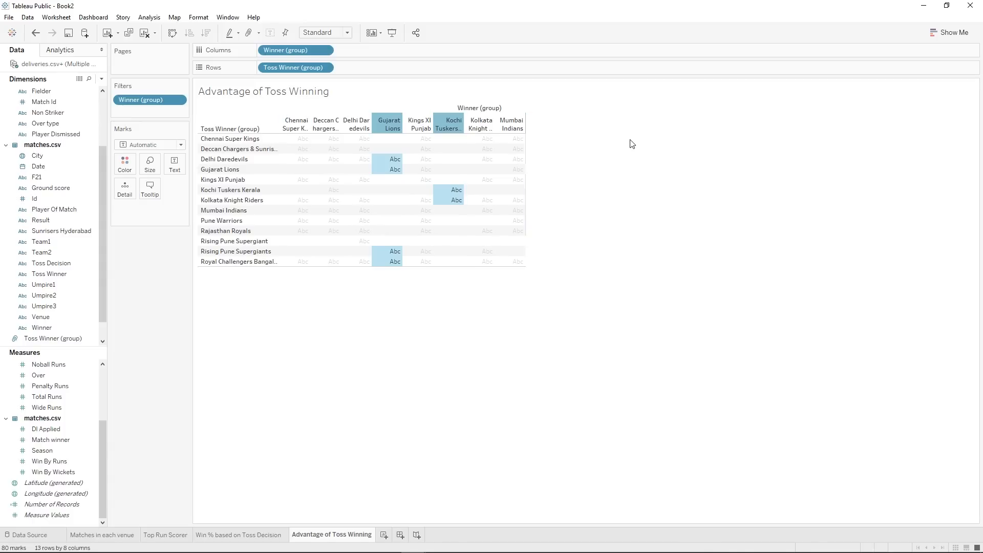
Review which teams the Winner (group) filter excludes, leaving the filter as it is.
right_click(132, 104)
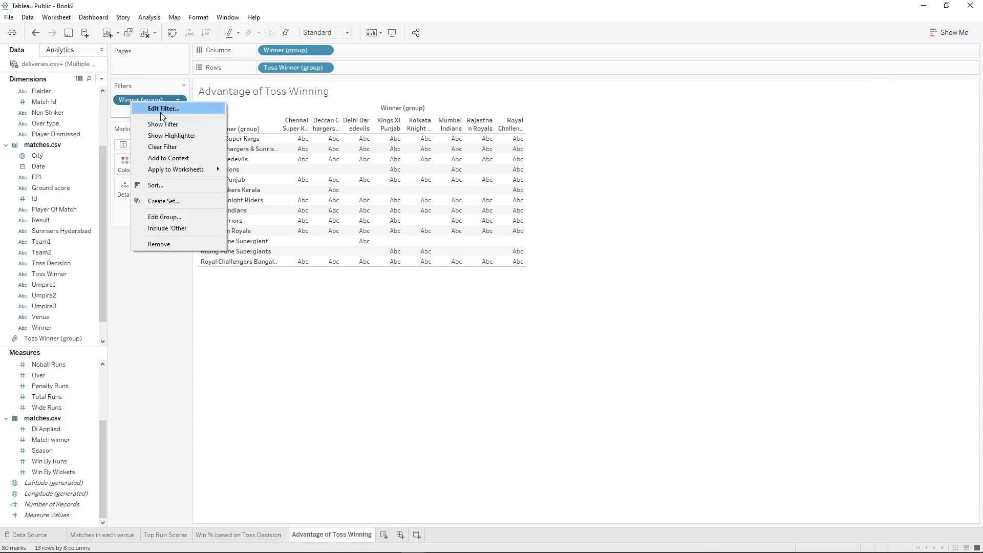
click(163, 109)
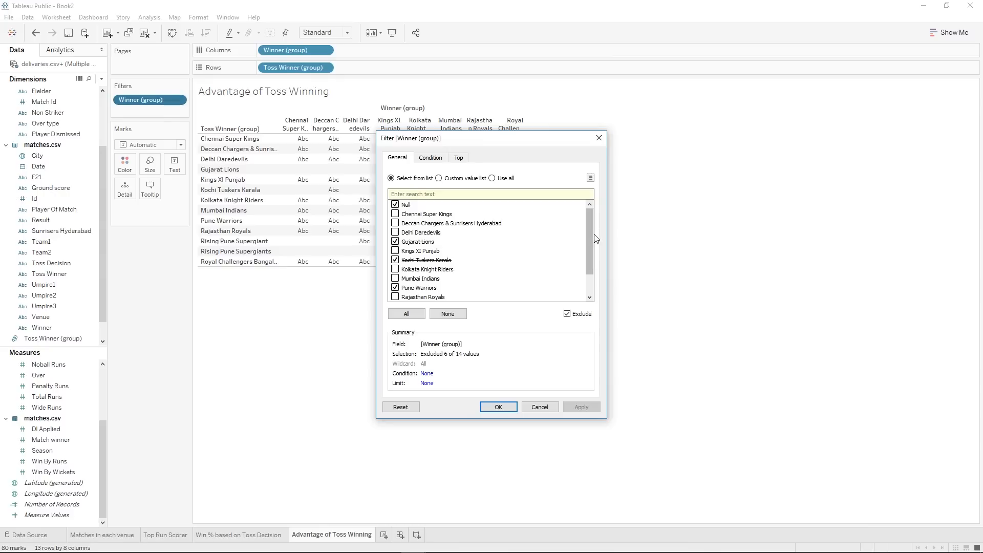
mouse_move(589, 232)
mouse_down()
mouse_move(597, 270)
mouse_move(598, 224)
mouse_up()
click(599, 138)
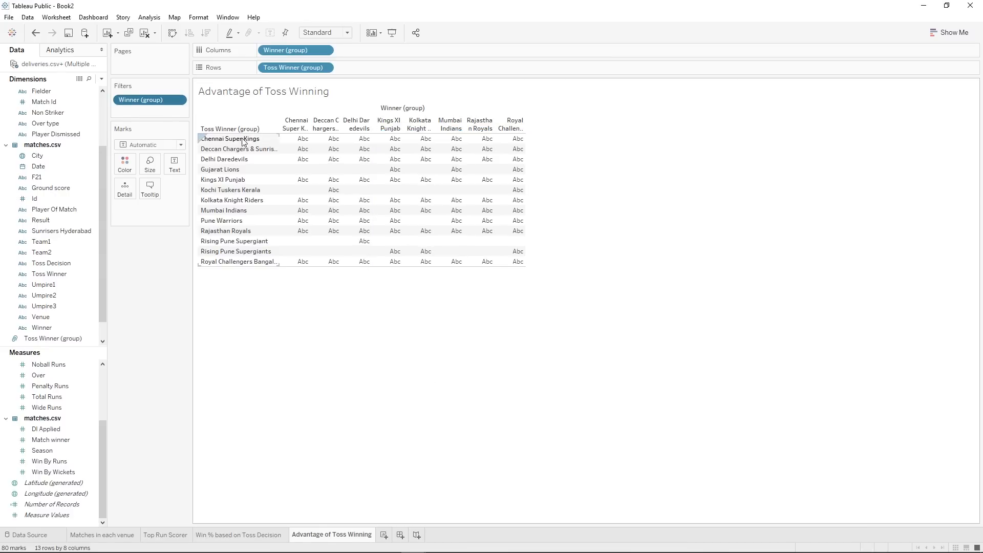
Exclude the Gujarat Lions, Kochi Tuskers Kerala, Pune Warriors, Rising Pune Supergiant and Rising Pune Supergiants rows from the crosstab.
click(233, 170)
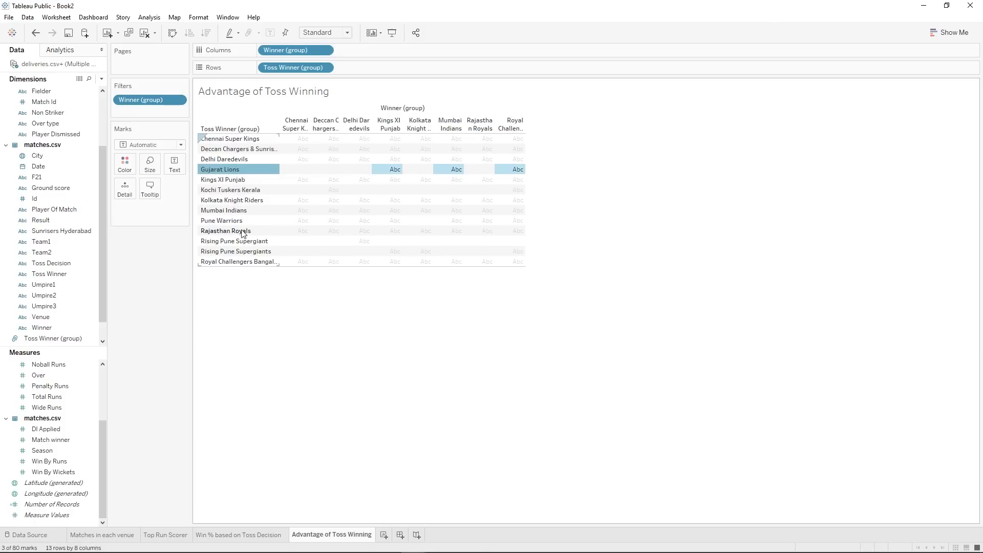
ctrl+click(228, 191)
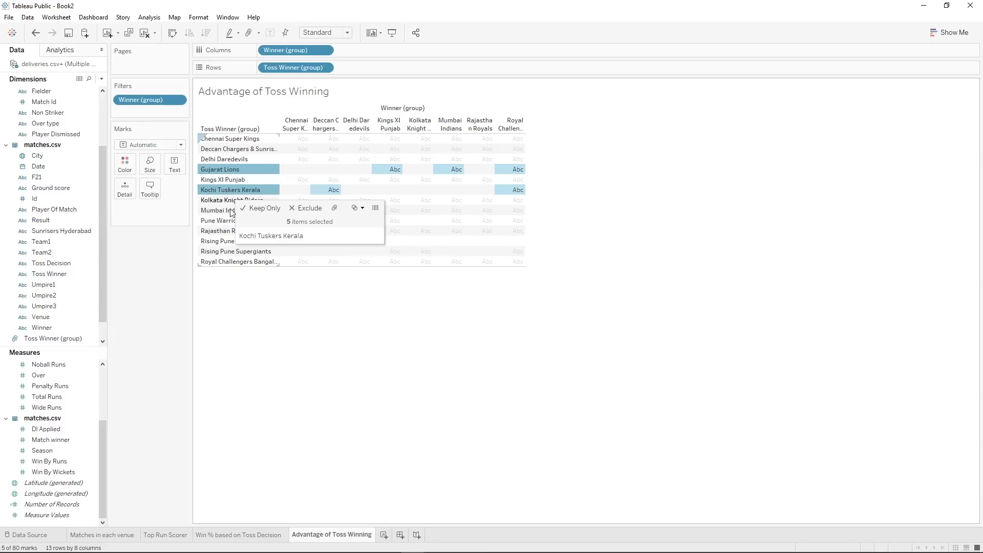
ctrl+click(228, 222)
ctrl+click(228, 241)
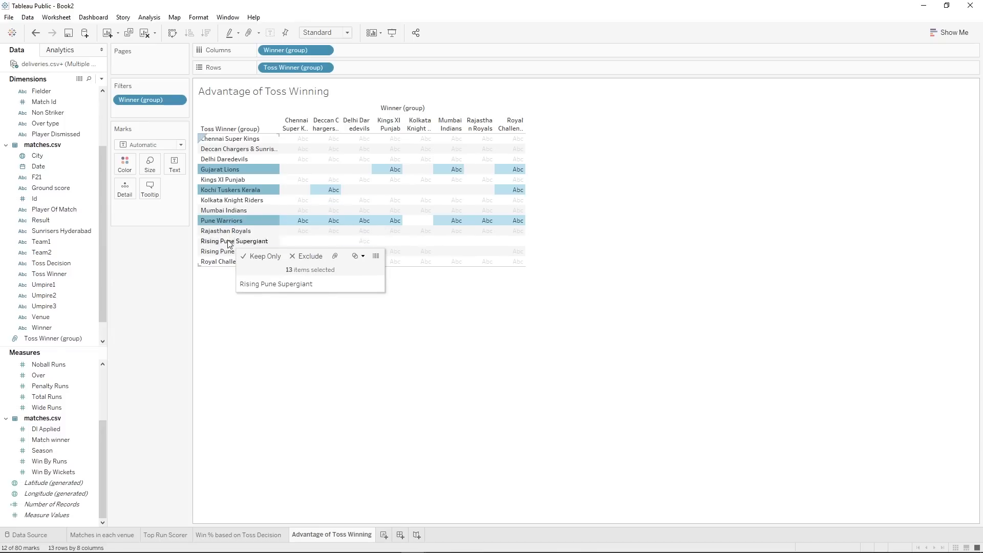
ctrl+click(229, 253)
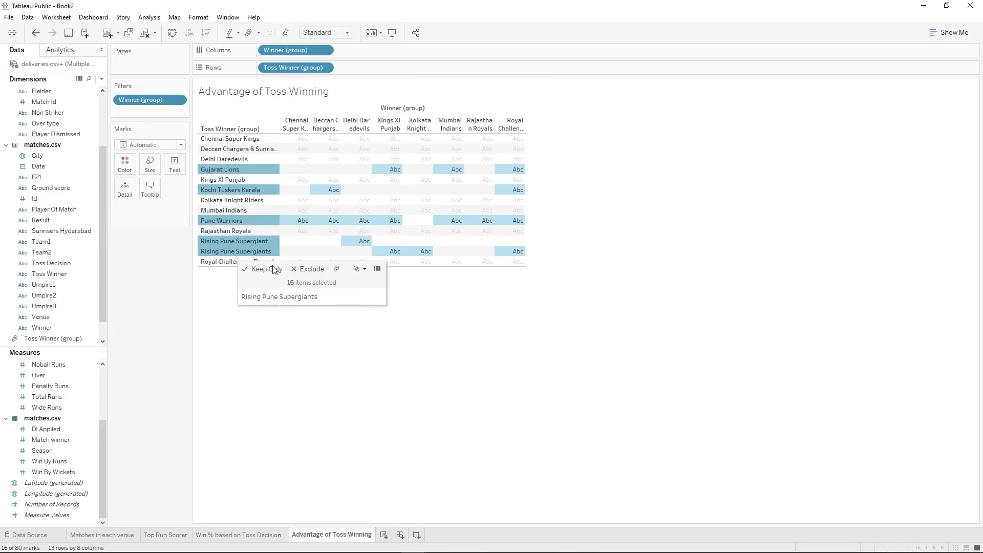
click(294, 268)
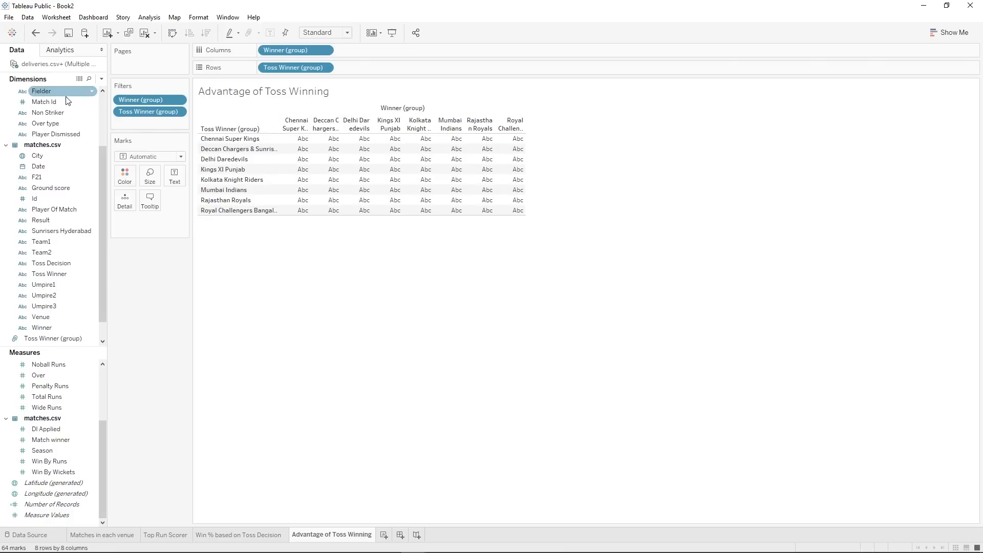
Show Id from matches.csv as cell text aggregated by Count (Distinct), and widen the crosstab columns.
scroll(53, 174, up, 3)
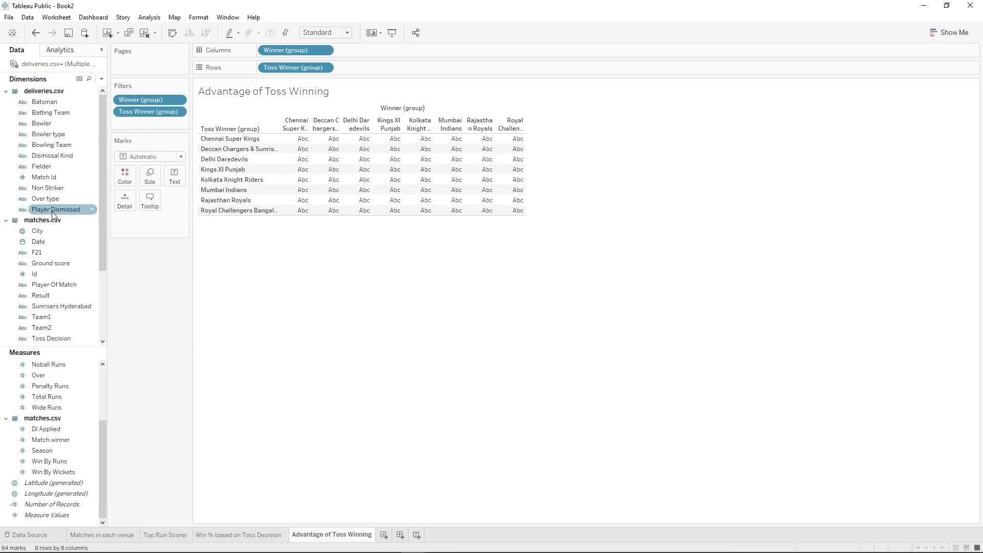
drag(46, 274, 175, 177)
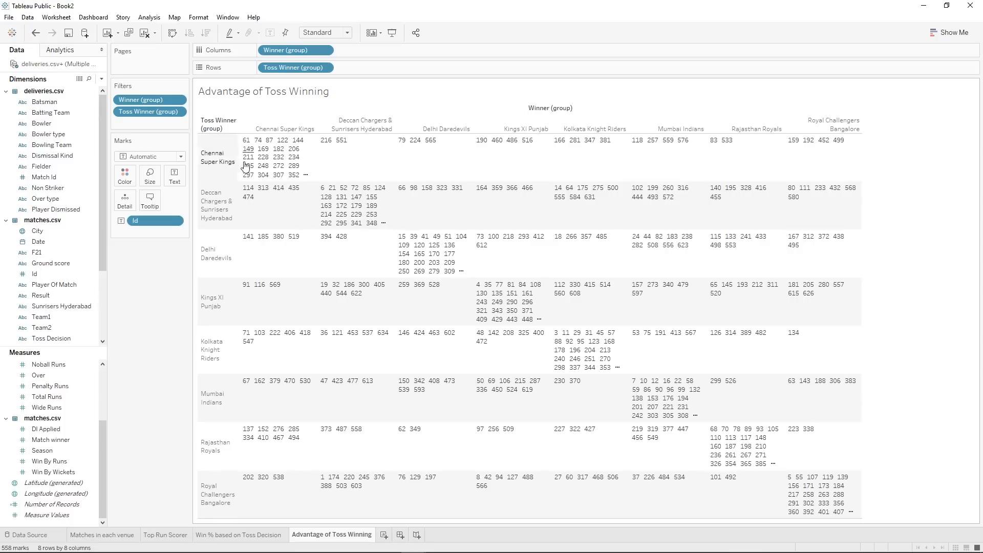
mouse_move(276, 152)
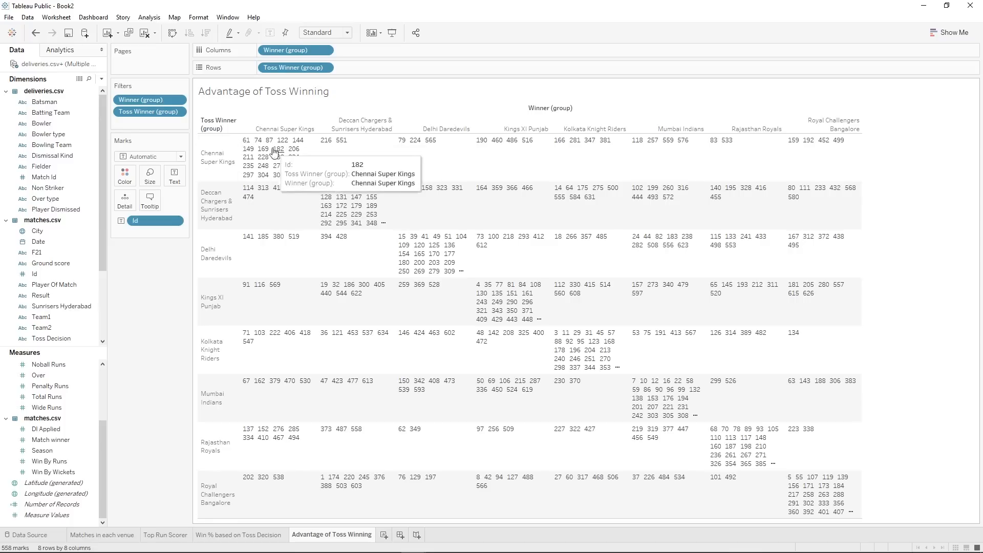
right_click(152, 216)
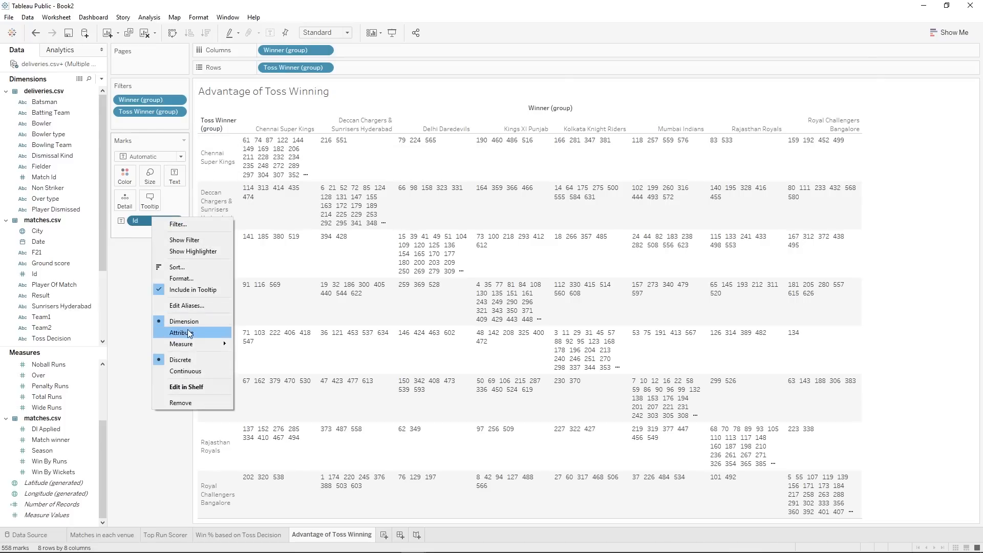
mouse_move(187, 341)
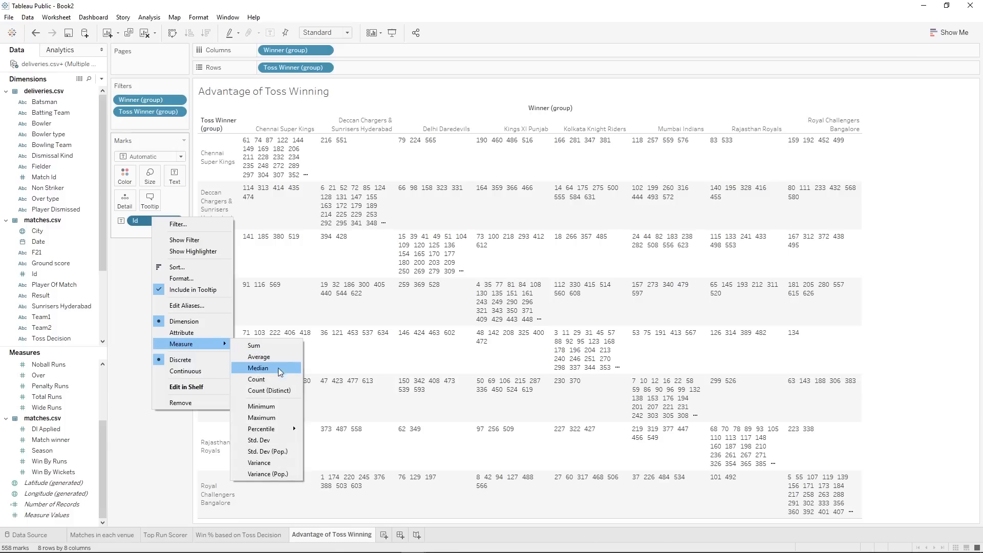
click(278, 391)
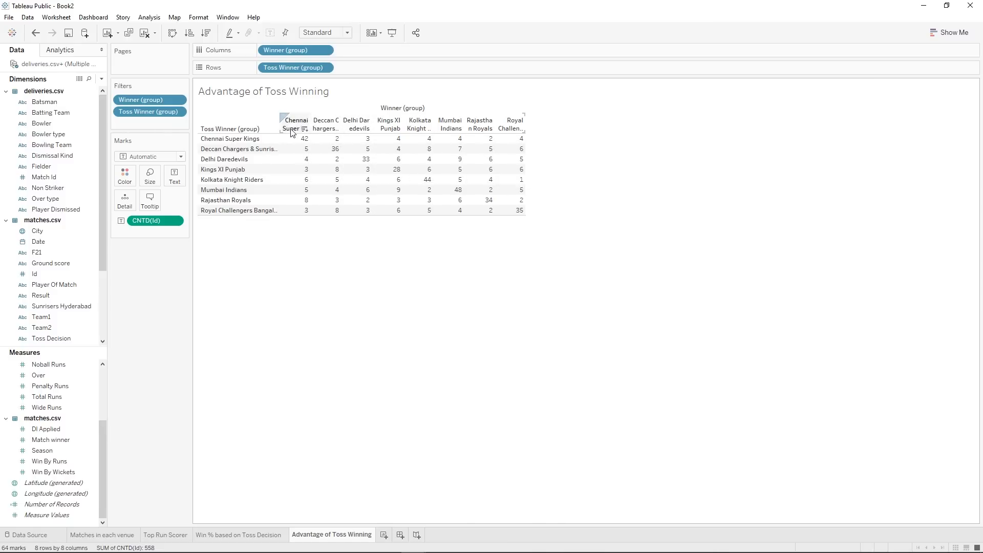
mouse_move(309, 123)
mouse_down()
mouse_move(347, 123)
mouse_move(323, 124)
mouse_up()
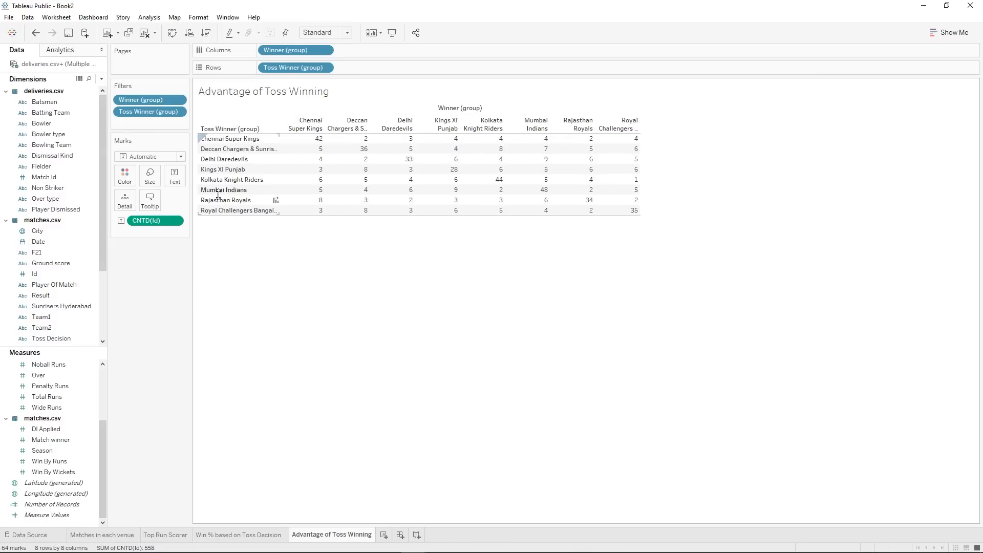
Add a Percent of Total table calculation, computed across the table, to the distinct count of Id.
right_click(162, 222)
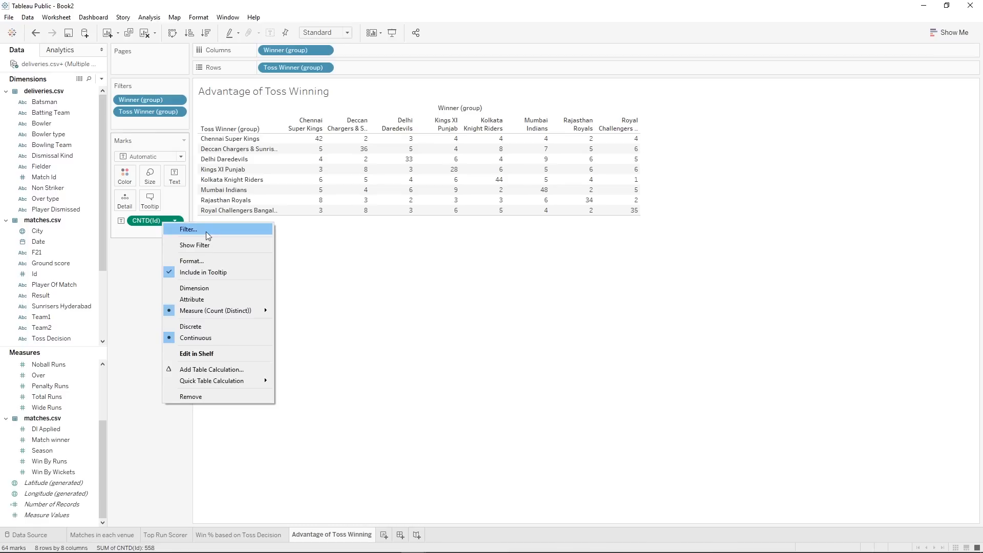
click(203, 370)
click(728, 132)
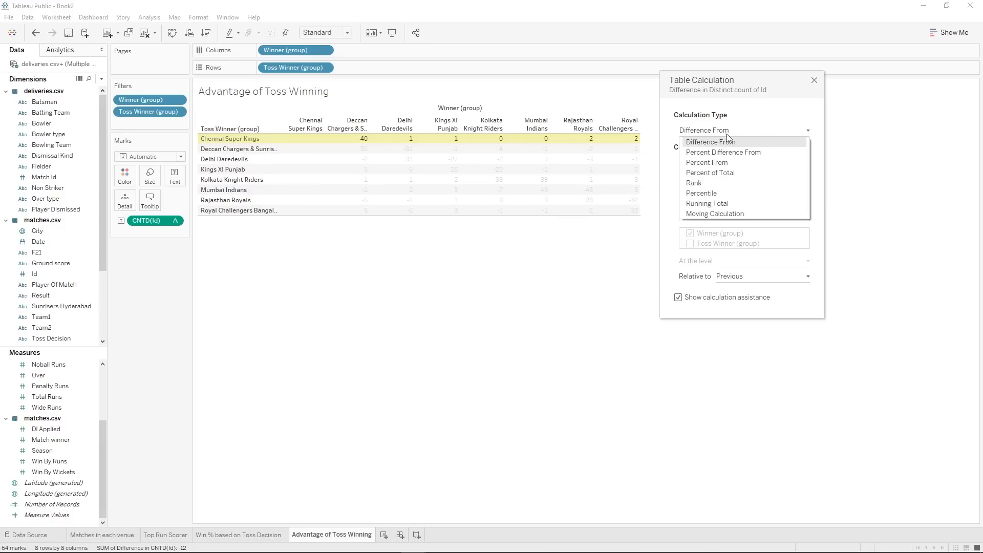
click(731, 174)
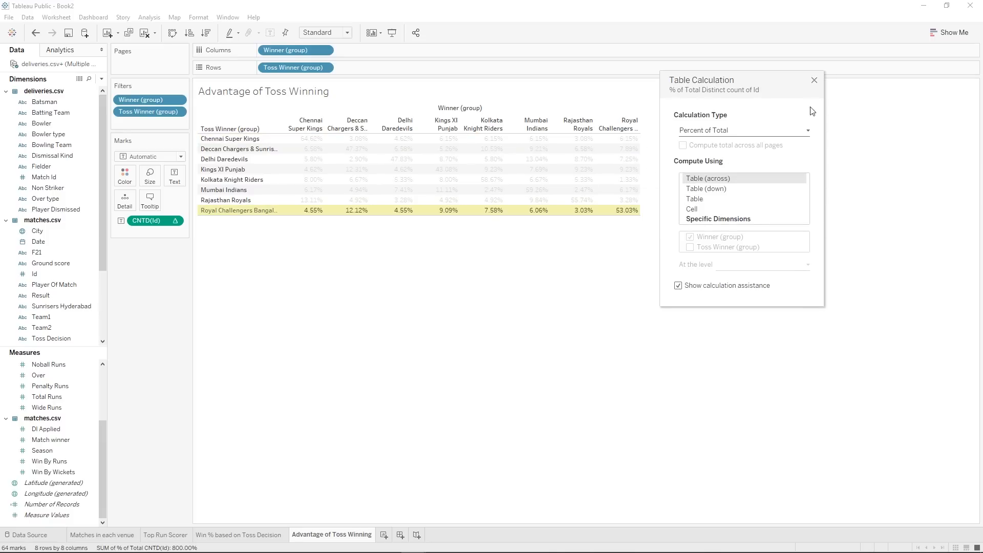
click(814, 81)
Examine each team's percentage of matches won after winning the toss along the crosstab's rows and diagonal.
mouse_move(285, 140)
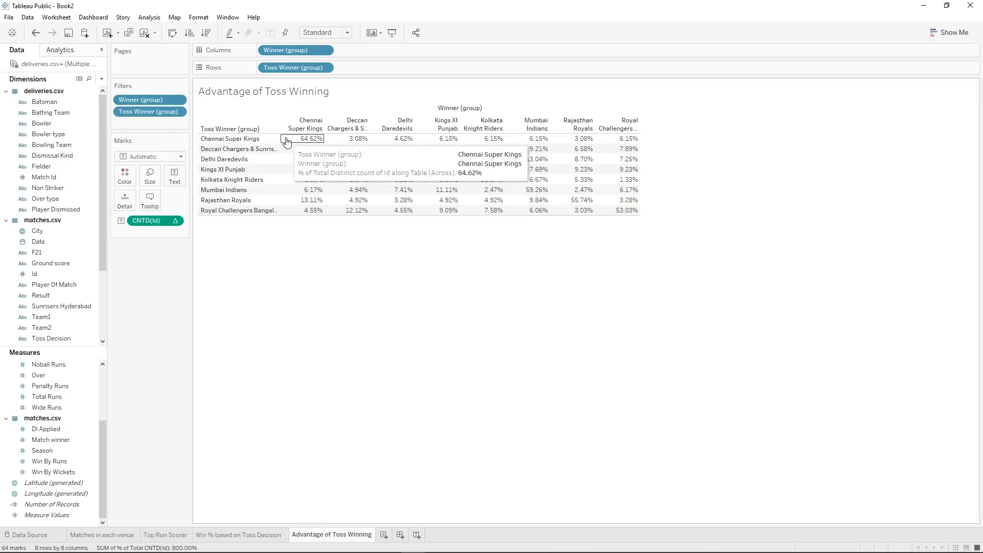
mouse_move(639, 143)
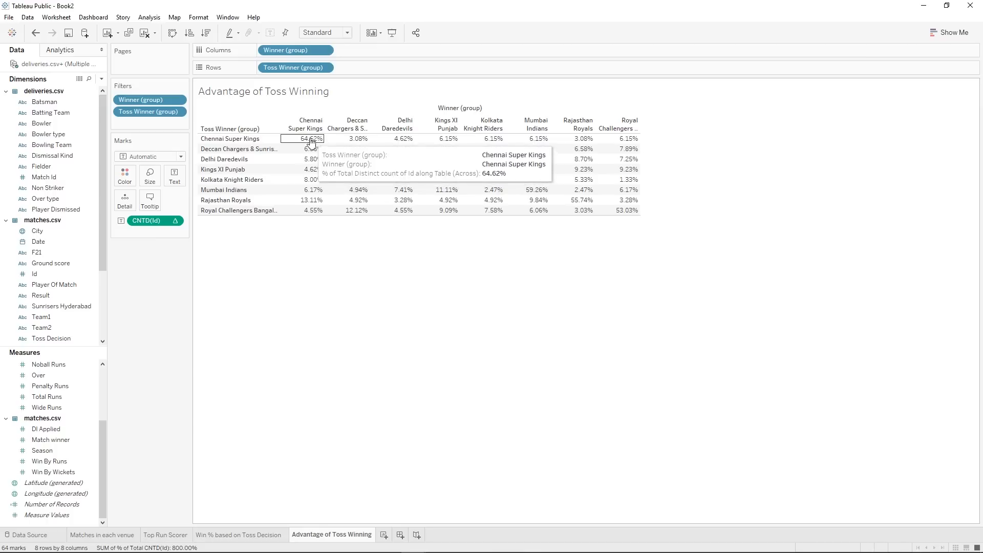
mouse_move(316, 144)
mouse_move(346, 150)
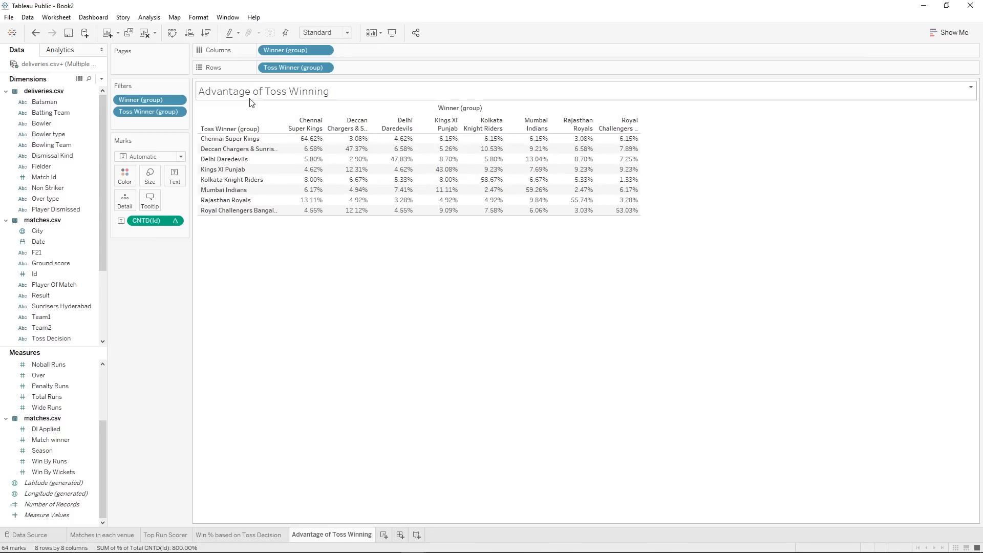
mouse_move(534, 195)
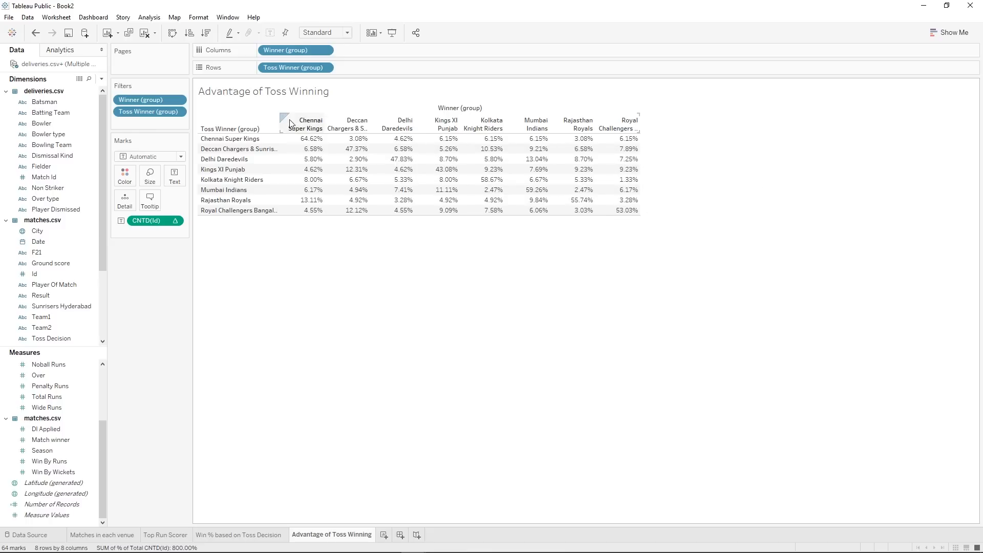
mouse_move(317, 169)
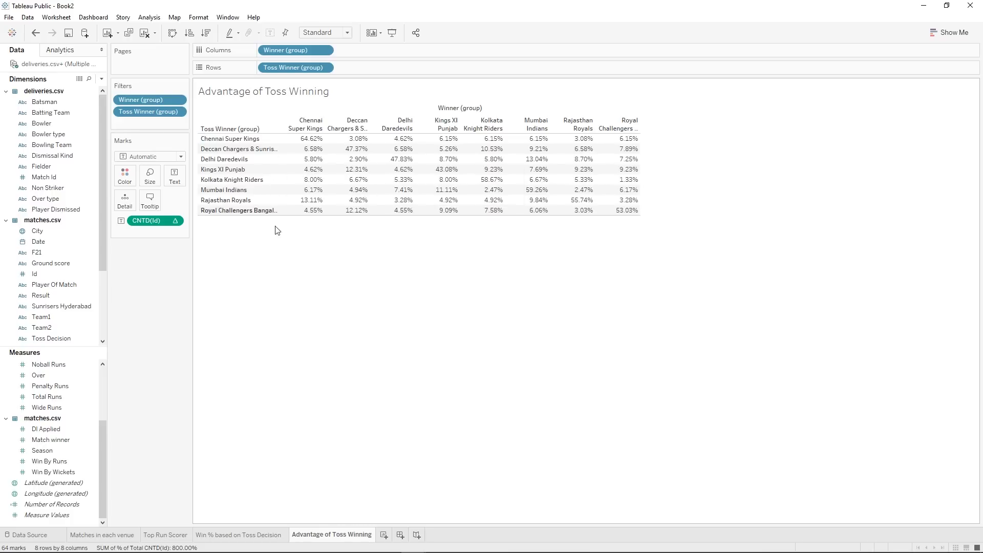
Switch the crosstab's mark type to Square and colour the cells by the percent-of-total distinct count of Id, keeping its text labels.
click(142, 162)
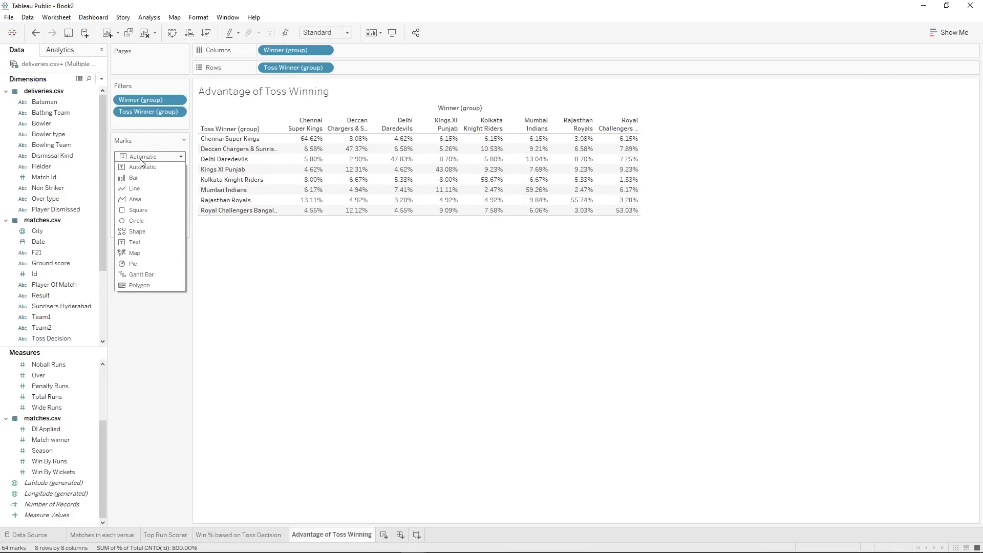
click(139, 210)
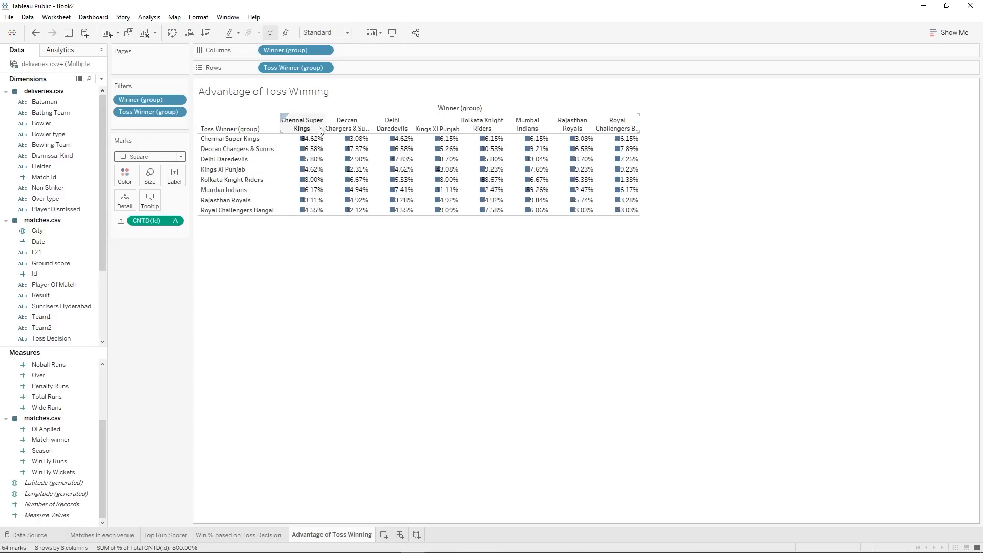
click(152, 157)
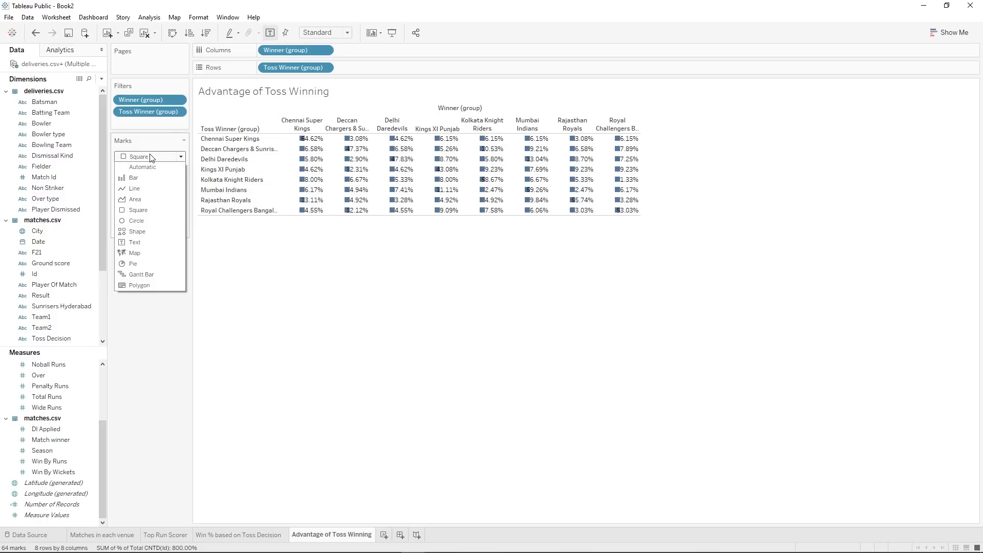
click(152, 157)
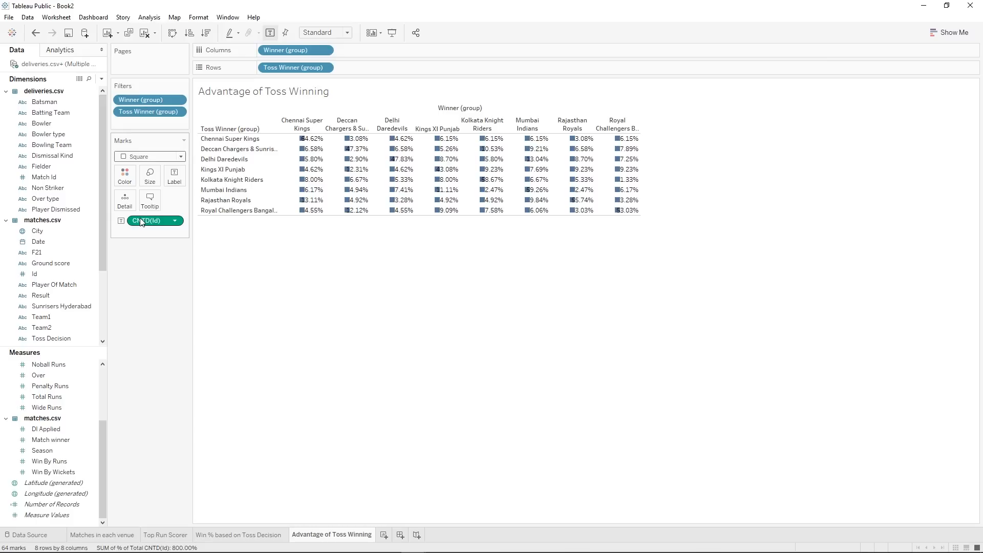
drag(142, 221, 123, 184)
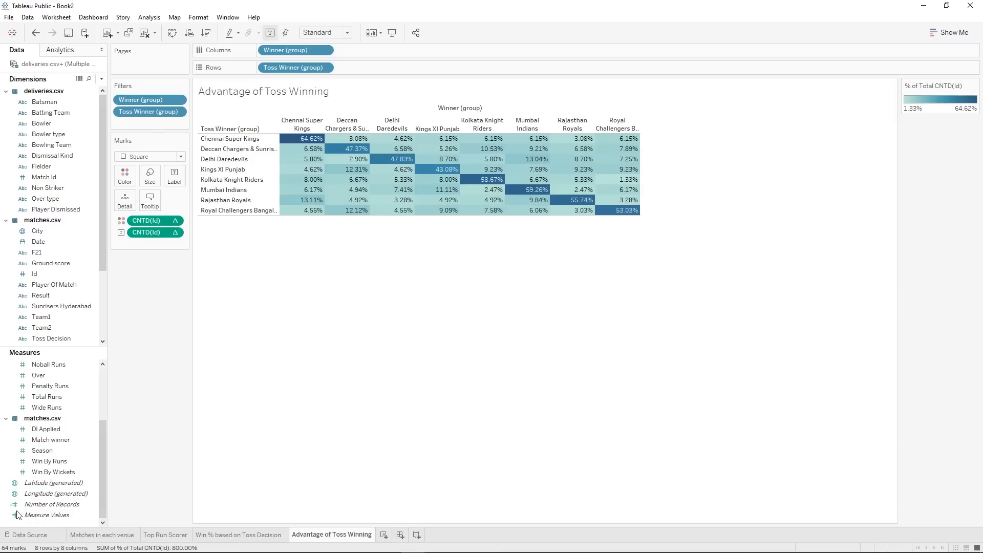
Duplicate the Advantage of Toss Winning sheet and rename the copy as Batting First Advantage.
right_click(362, 538)
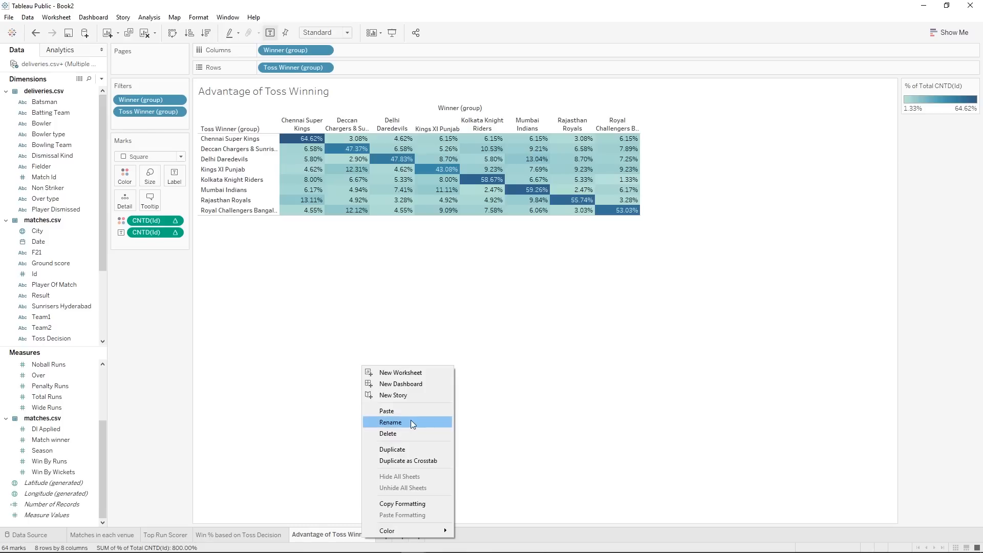
right_click(338, 539)
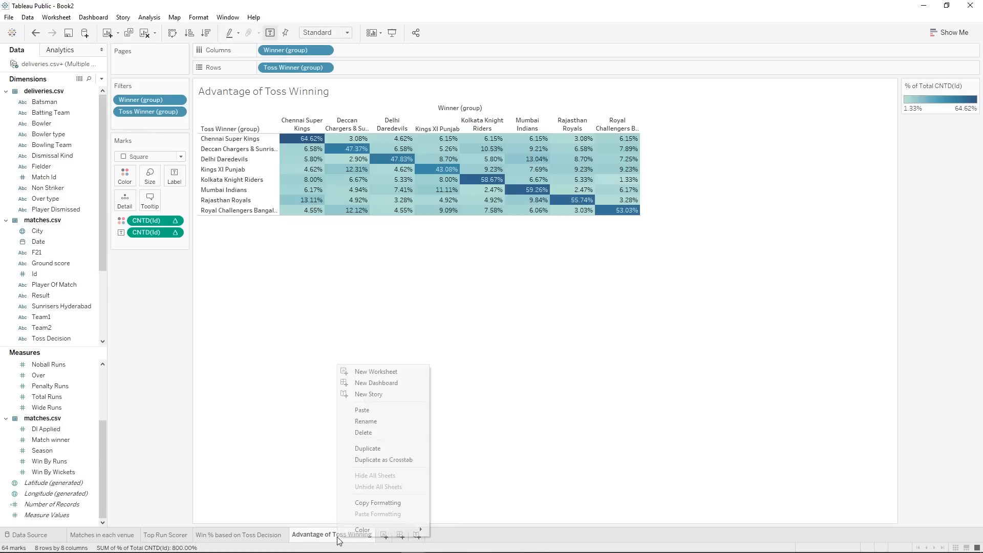
click(382, 449)
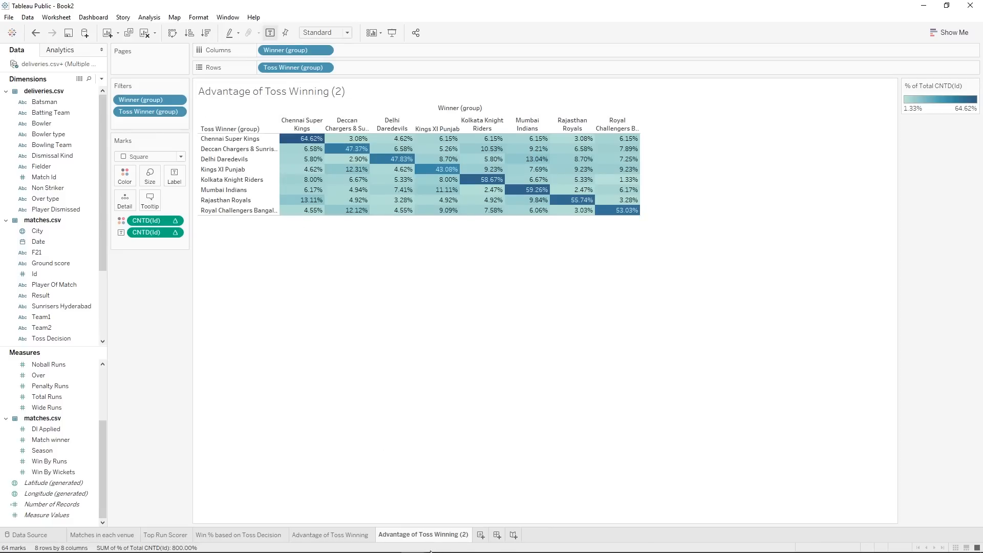
right_click(414, 541)
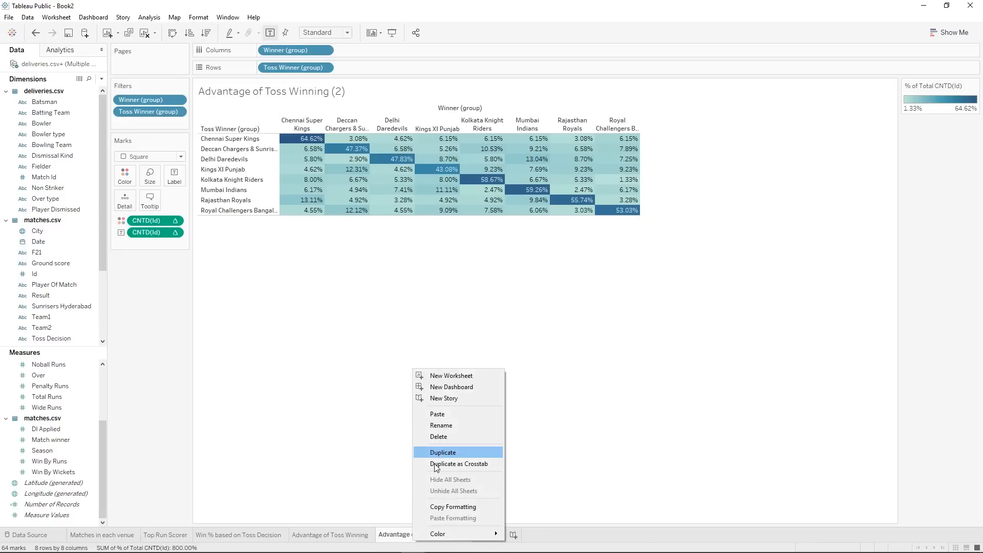
click(438, 425)
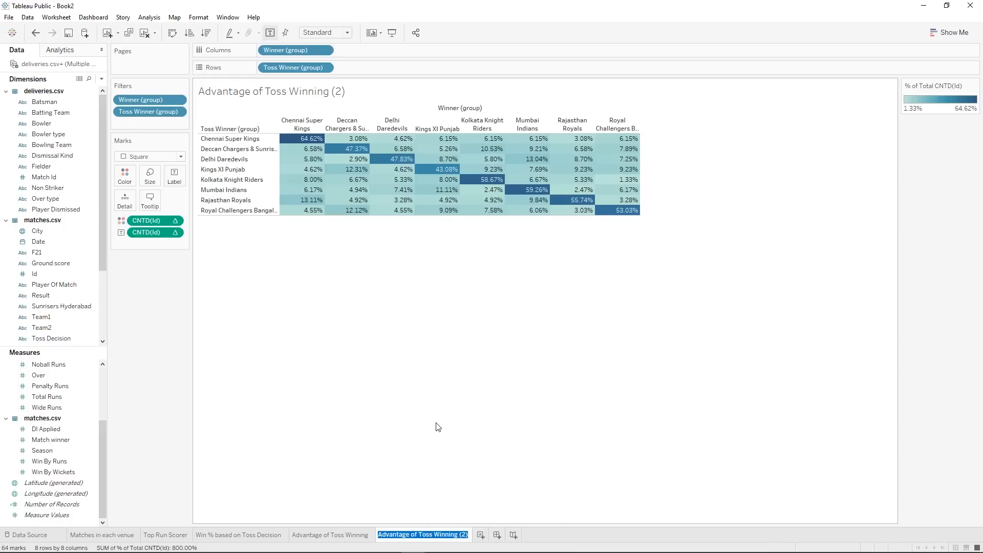
text(Batting First Advantage)
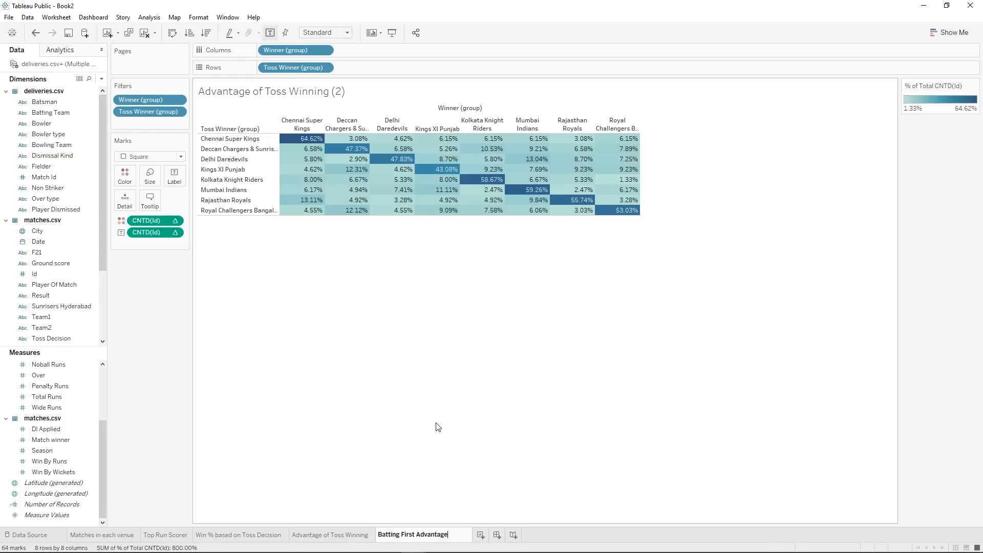
key(Return)
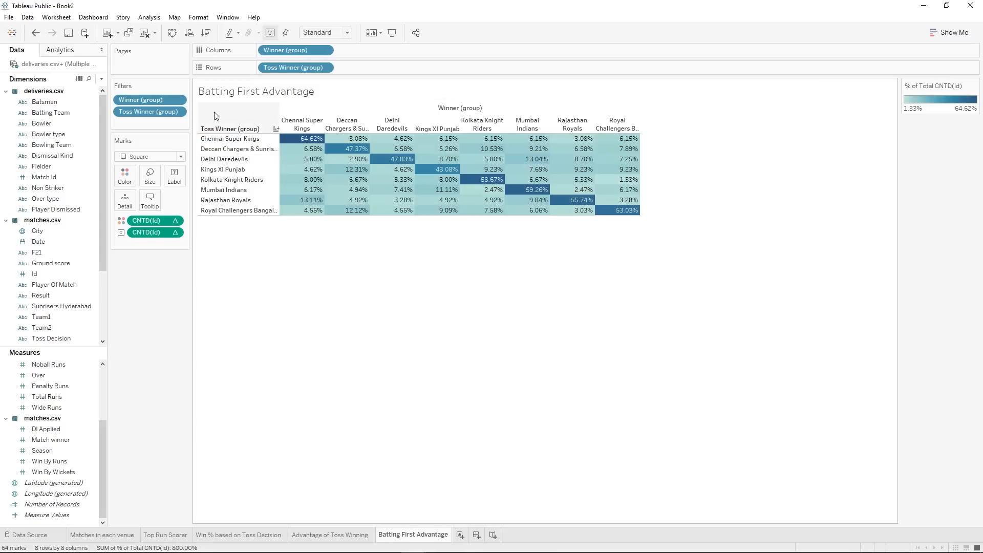
Create a Batting Team (group) field that groups Deccan Chargers with Sunrisers Hyderabad.
right_click(70, 114)
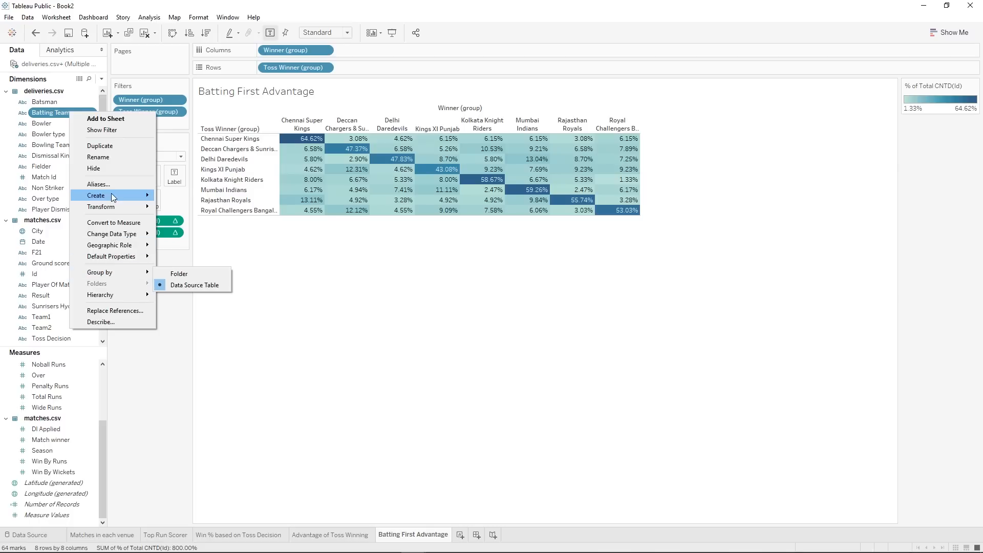
mouse_move(112, 195)
click(195, 208)
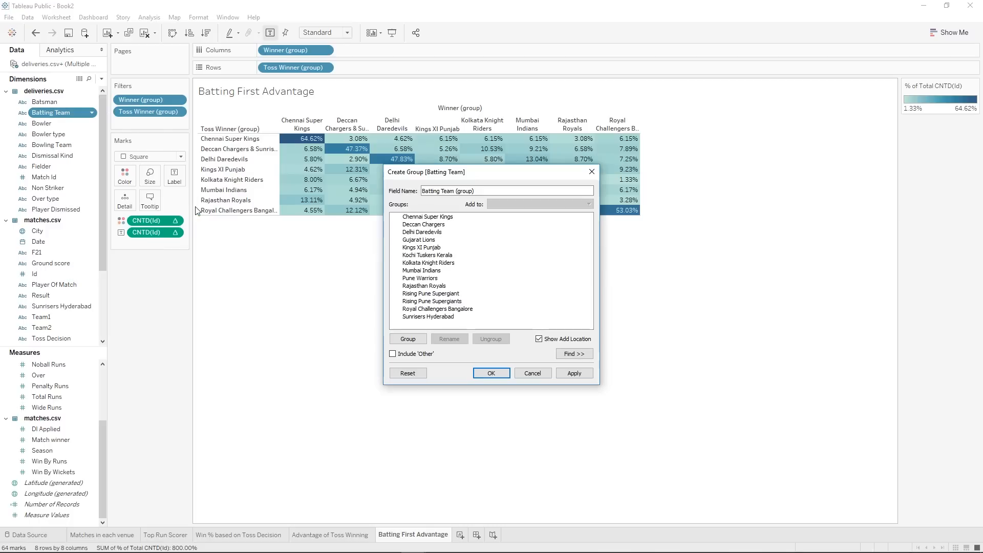
click(433, 225)
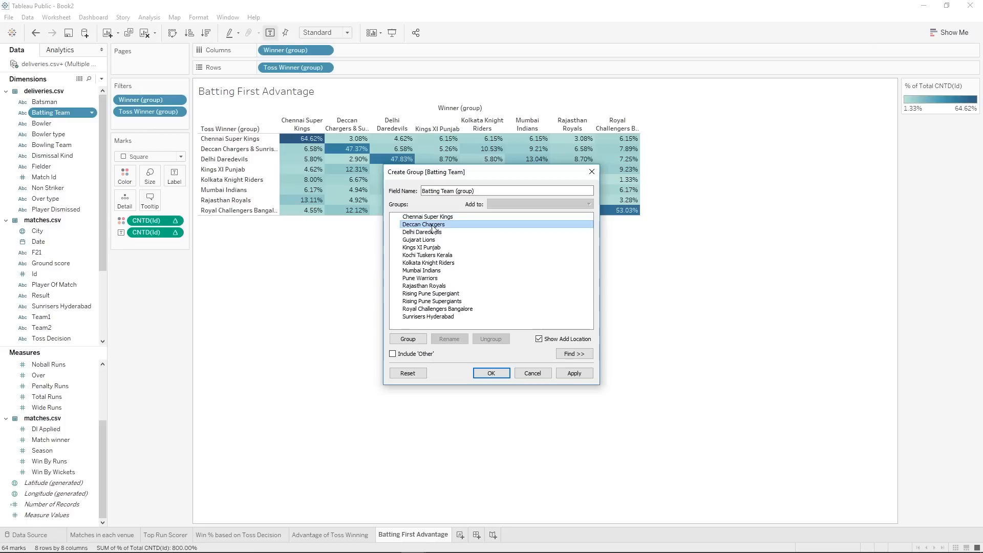
ctrl+click(444, 317)
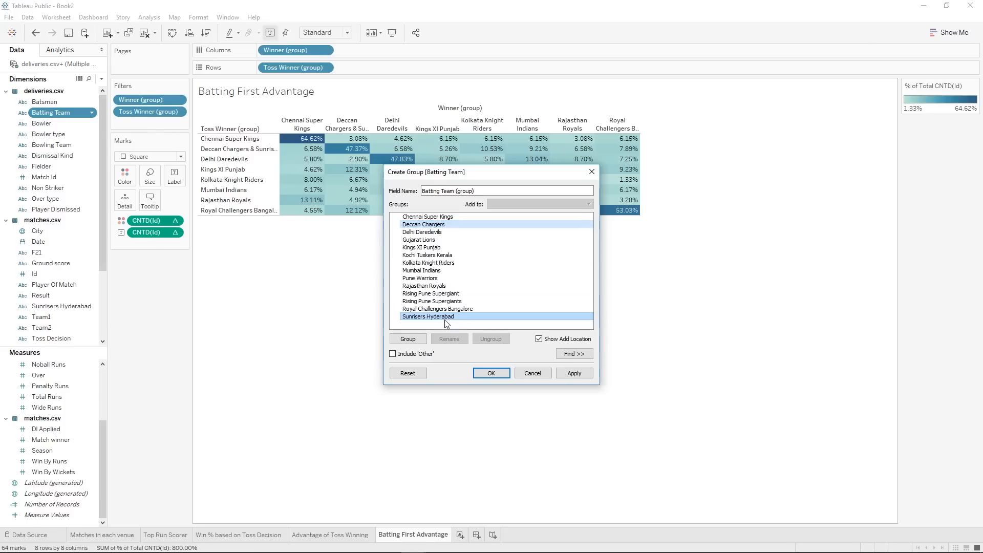
click(408, 339)
click(505, 373)
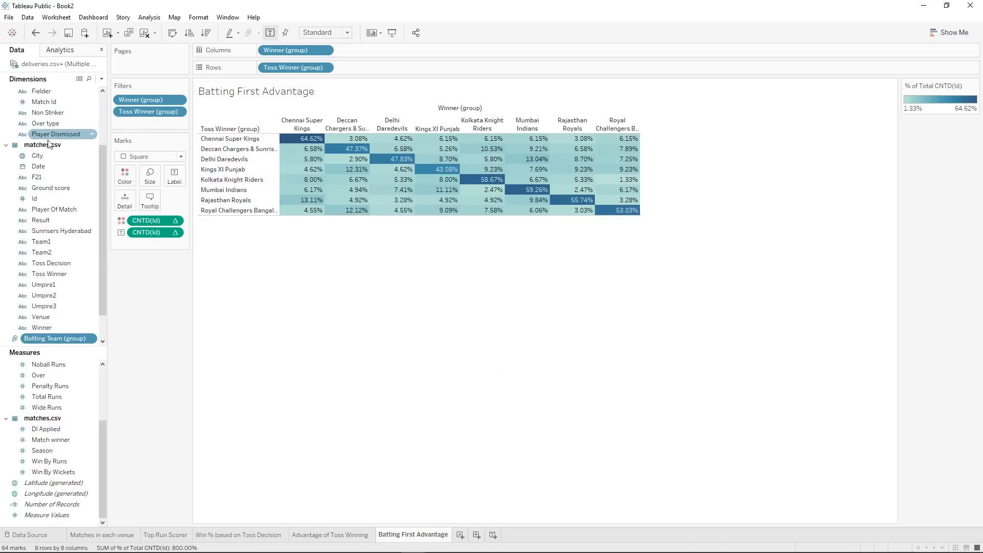
Replace Toss Winner (group) with Batting Team (group) on the crosstab's rows and remove the Toss Winner (group) filter.
scroll(48, 174, up, 3)
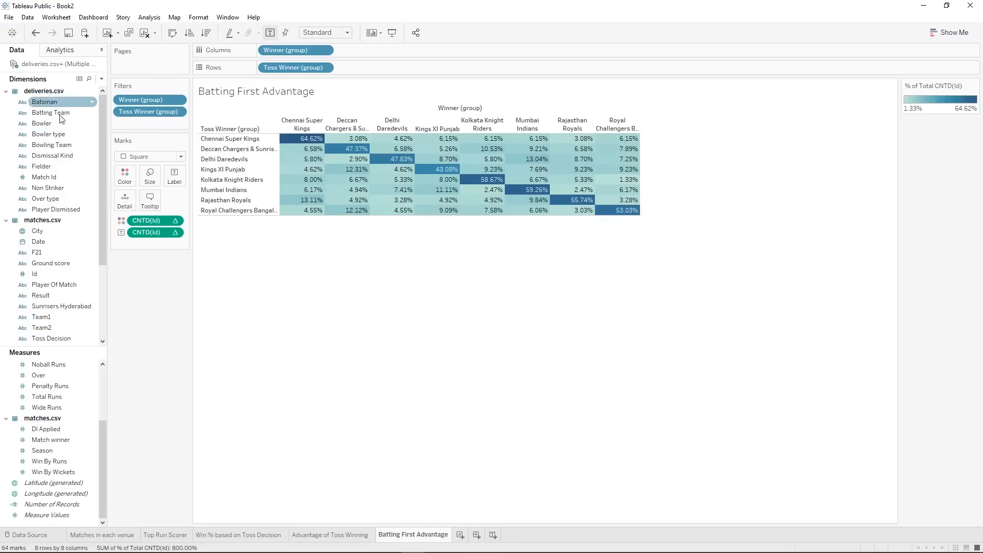
click(6, 92)
click(5, 102)
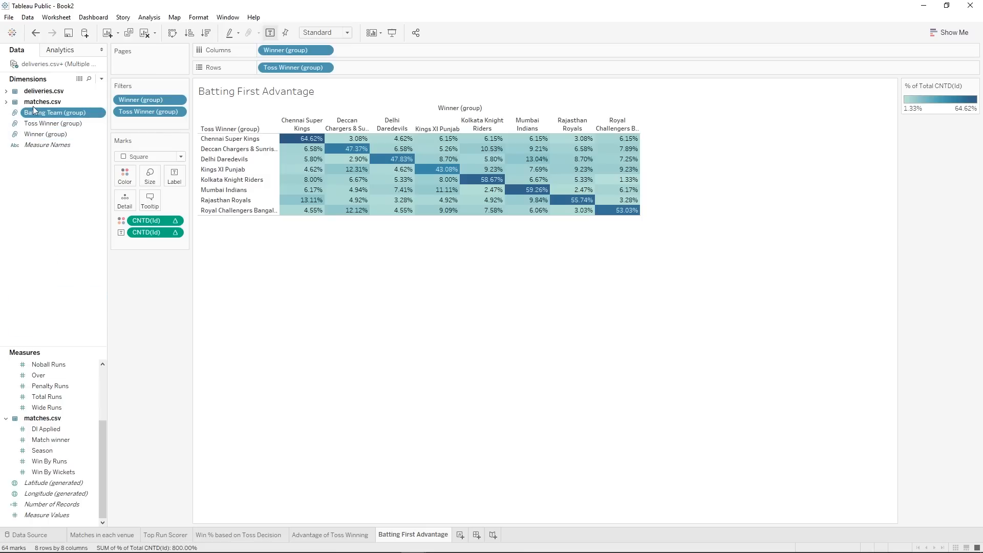
ctrl+click(28, 135)
click(6, 90)
click(6, 220)
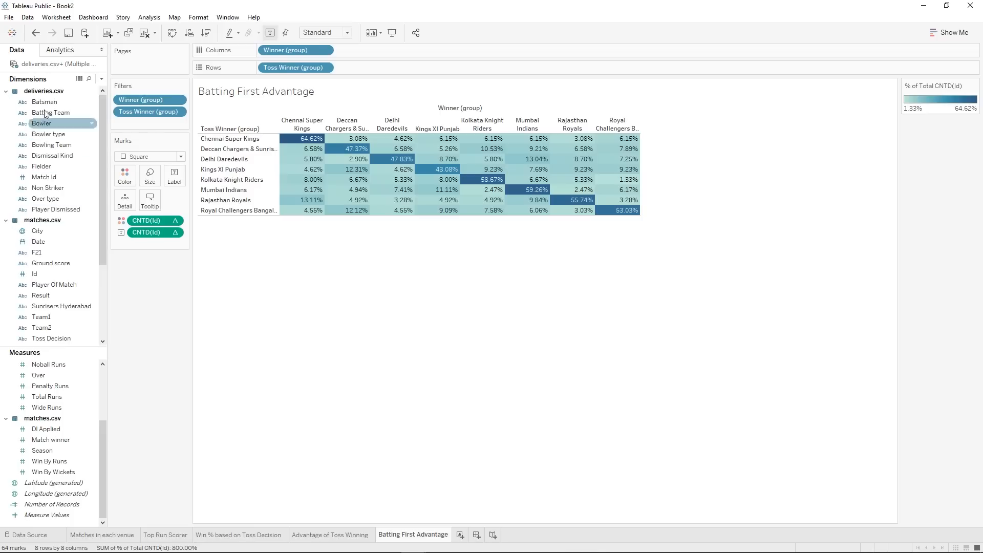
scroll(49, 180, down, 3)
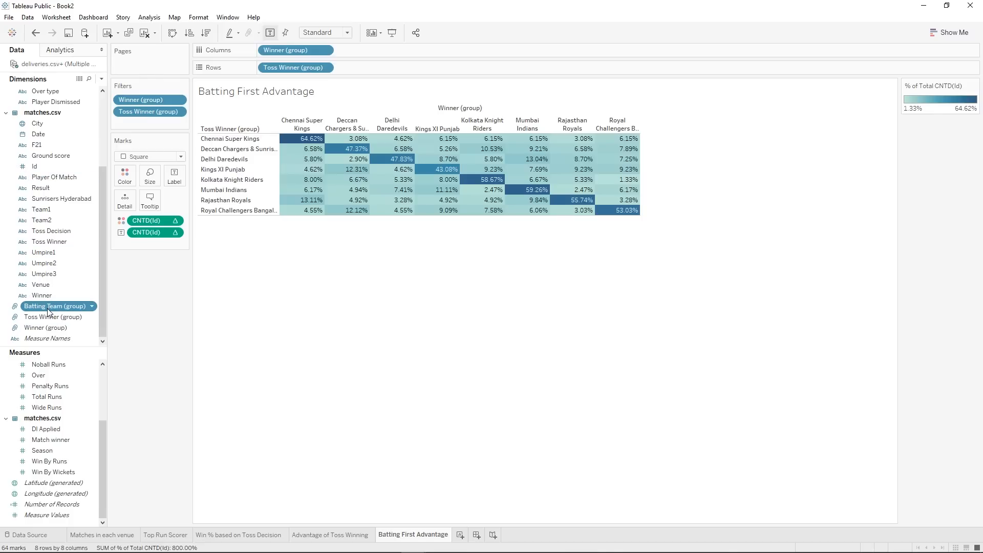
drag(48, 311, 286, 70)
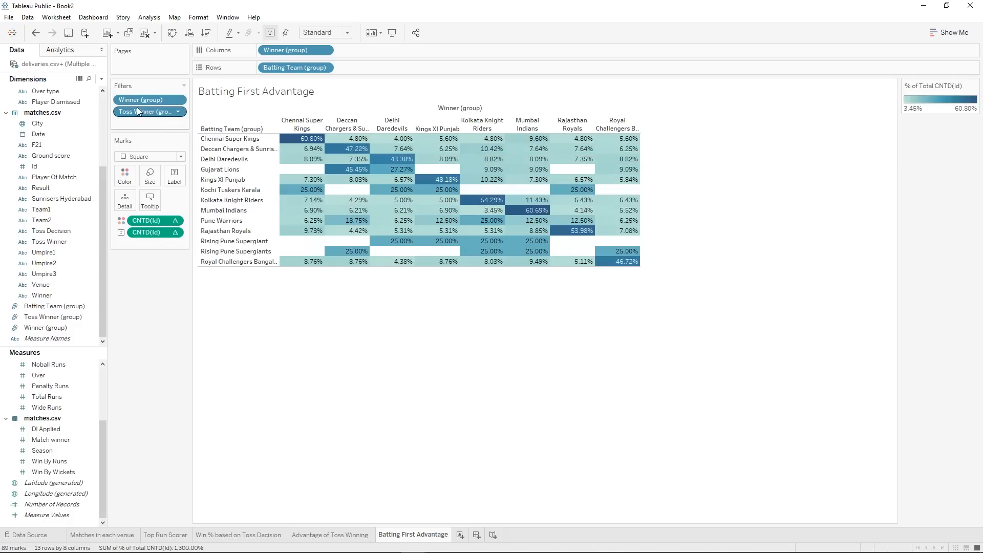
drag(157, 118, 142, 295)
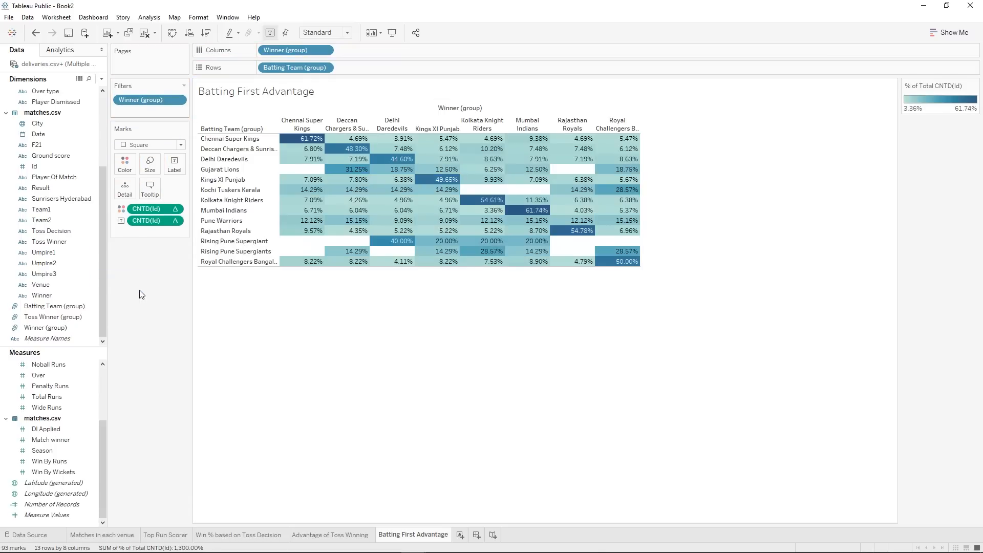
Exclude the Gujarat Lions, Kochi Tuskers Kerala, Pune Warriors and both Rising Pune rows, and compare the crosstab with the Advantage of Toss Winning sheet.
click(232, 170)
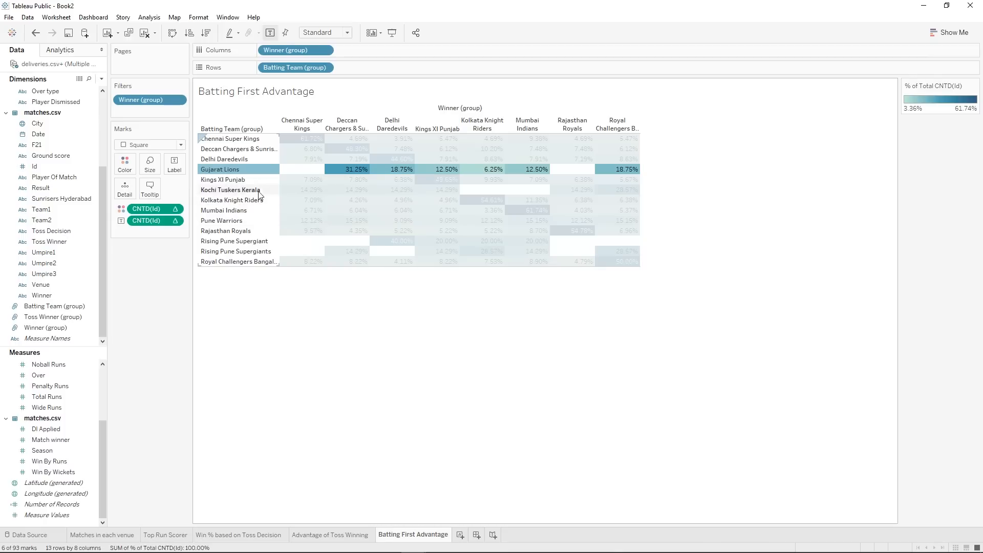
ctrl+click(253, 193)
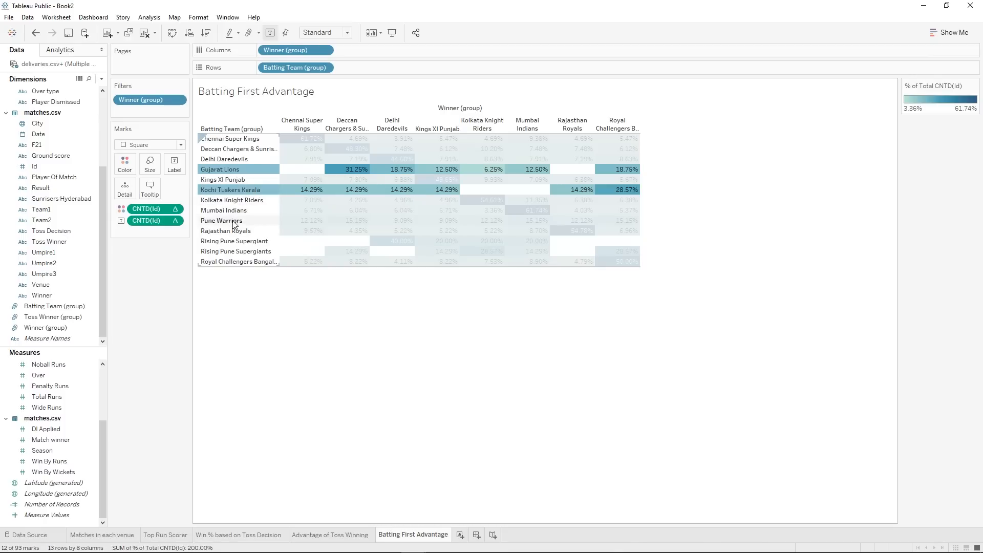
ctrl+click(234, 223)
ctrl+click(228, 241)
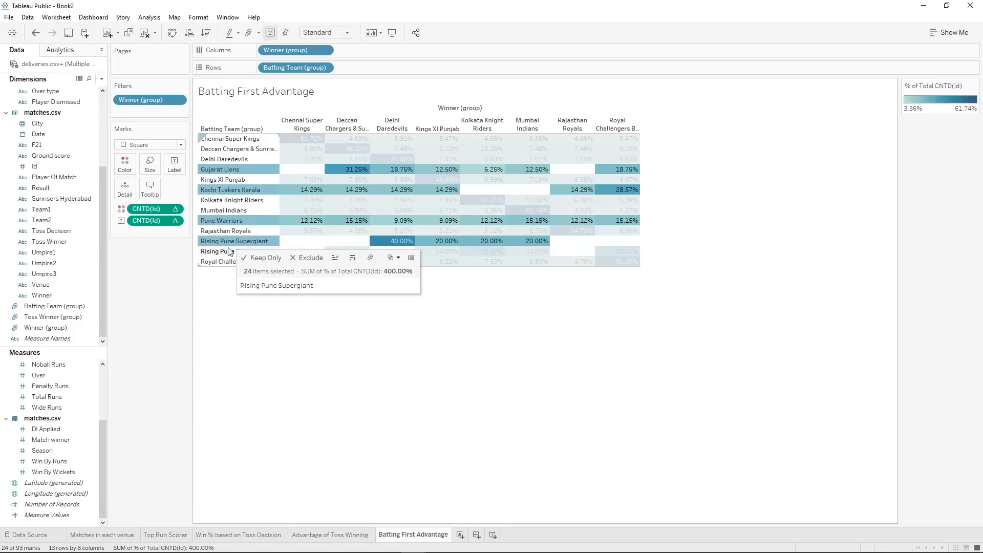
ctrl+click(228, 251)
click(306, 264)
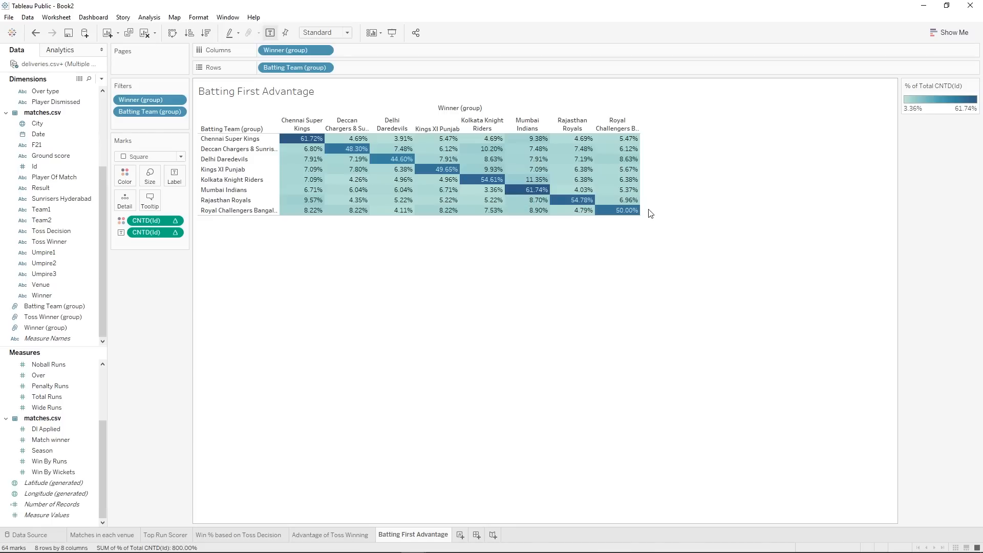
click(355, 535)
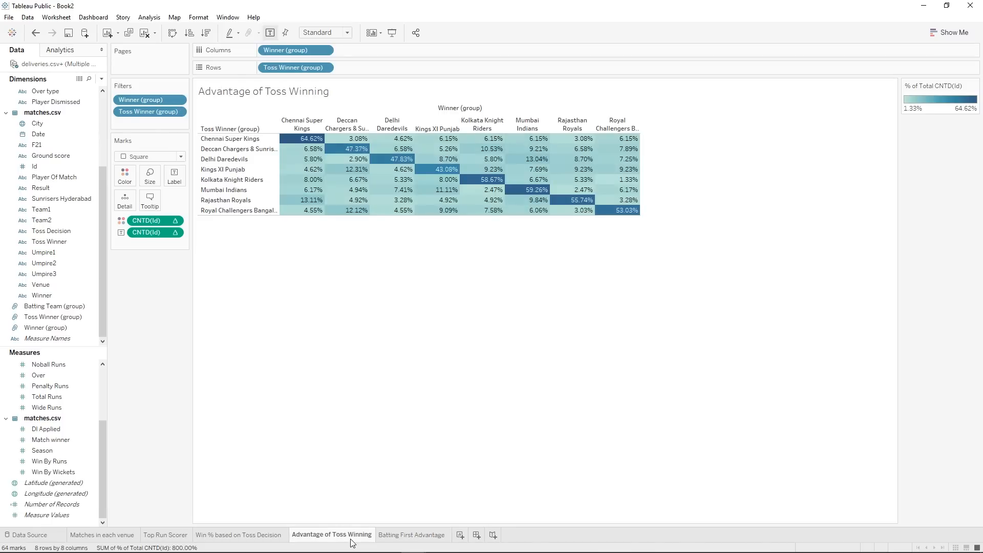
click(388, 541)
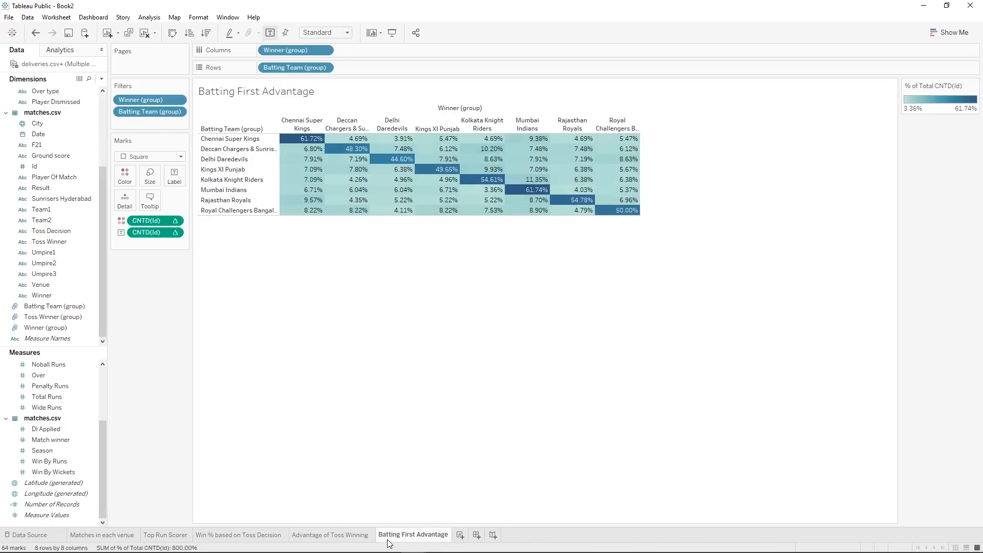
Add a new worksheet and name it Leading Batsman.
click(460, 536)
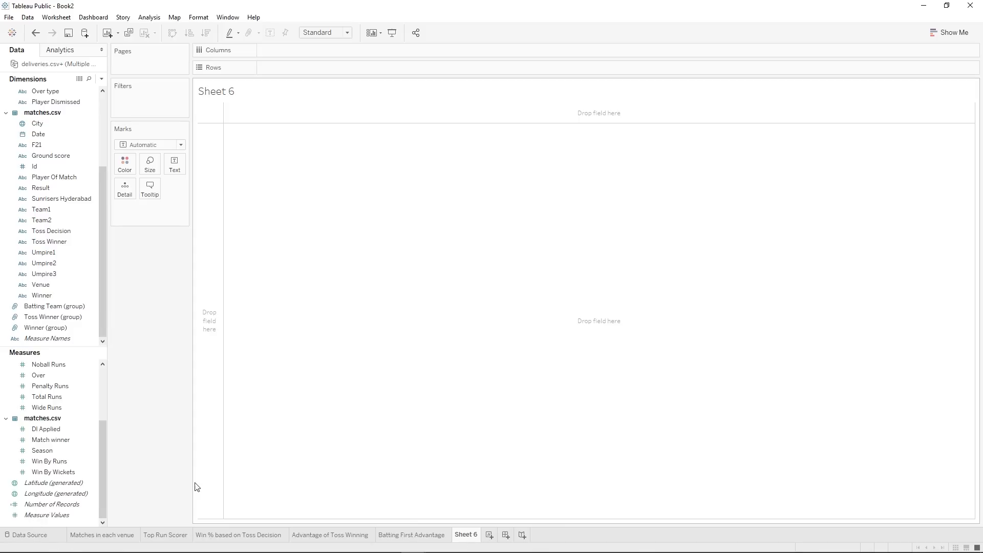
right_click(463, 535)
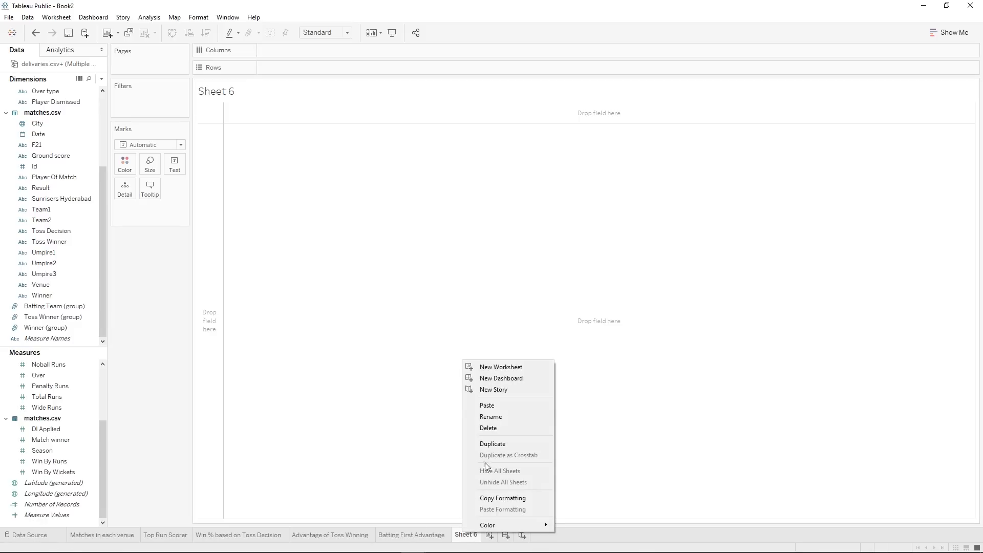
click(500, 416)
text(Leading)
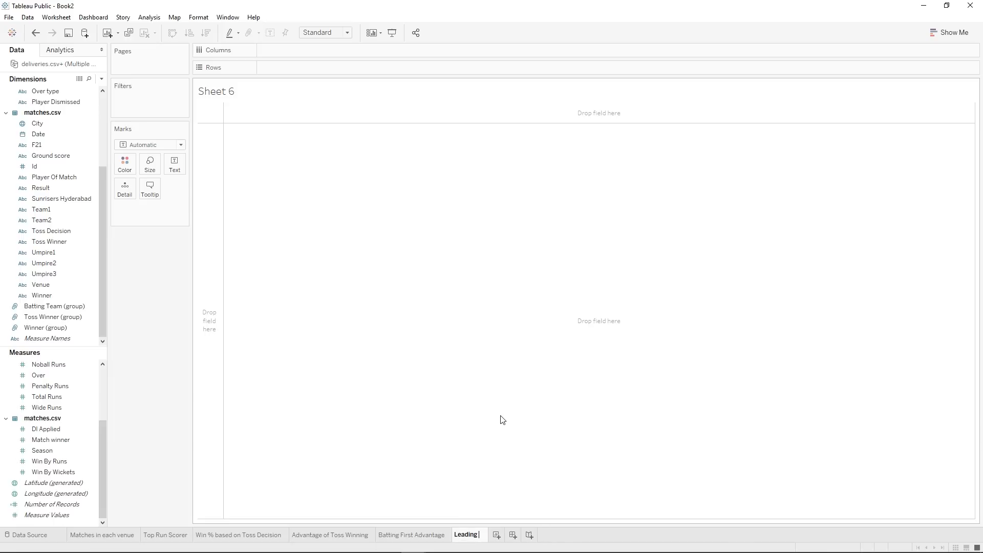
text( Batsman)
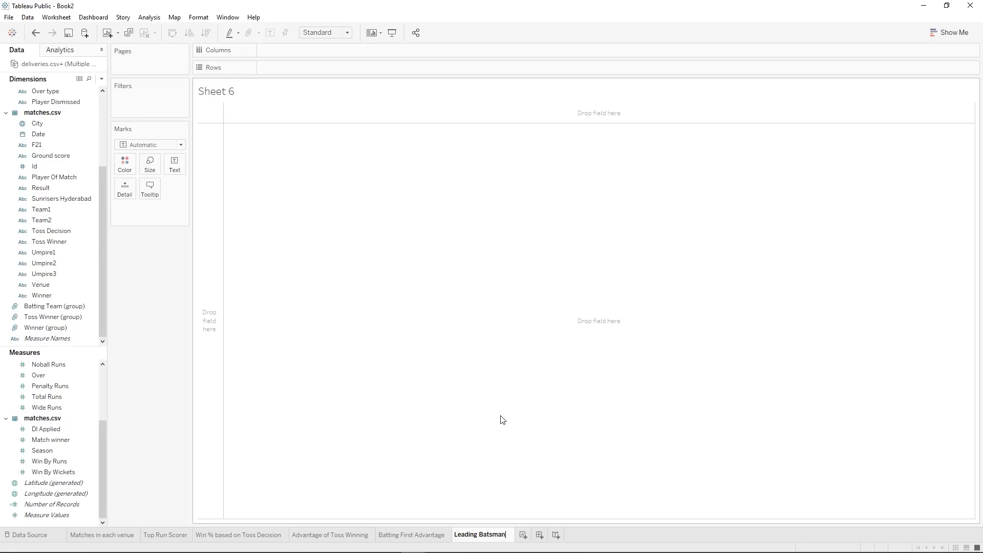
key(Return)
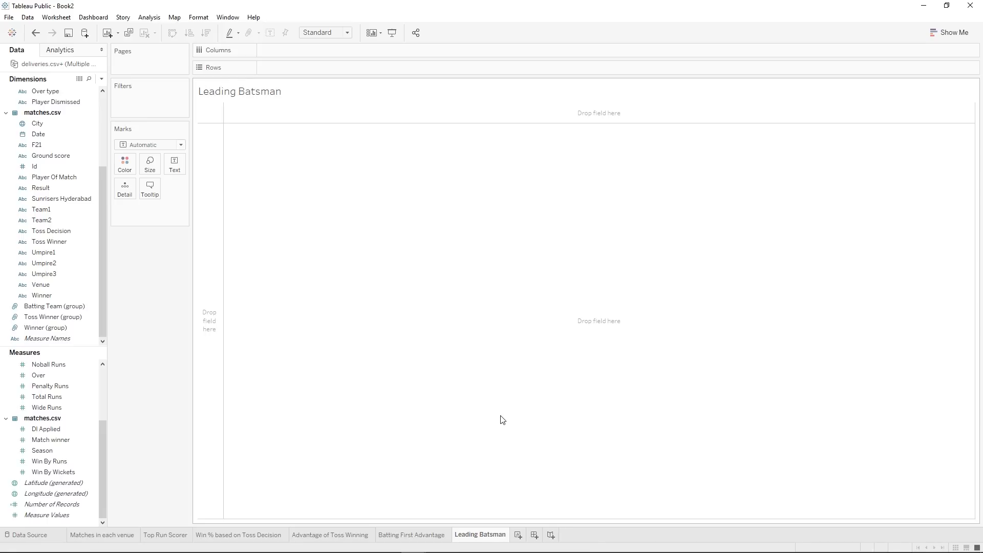
drag(100, 283, 100, 213)
scroll(72, 421, up, 3)
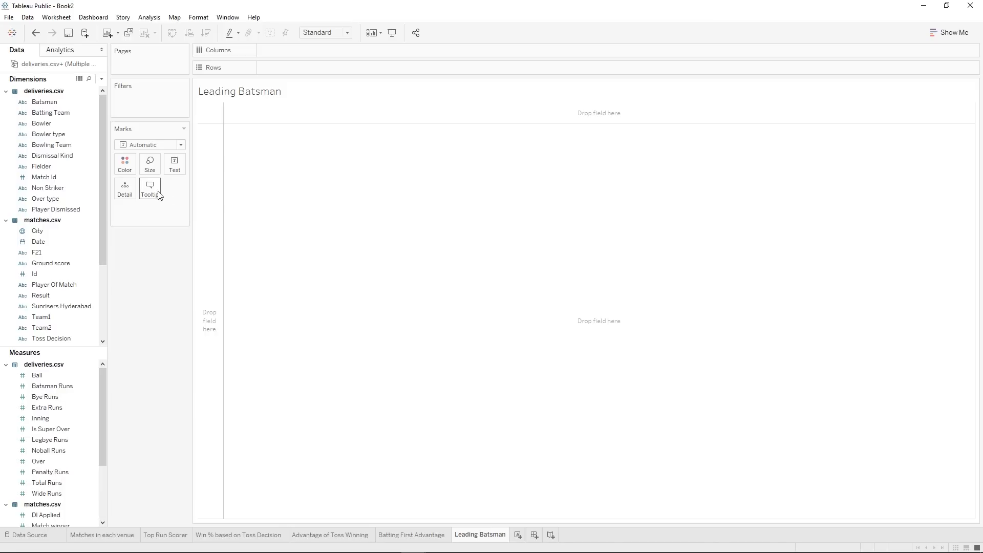
Build a bar chart with Batsman on rows and the sum of Batsman Runs on columns.
click(55, 105)
drag(53, 104, 277, 70)
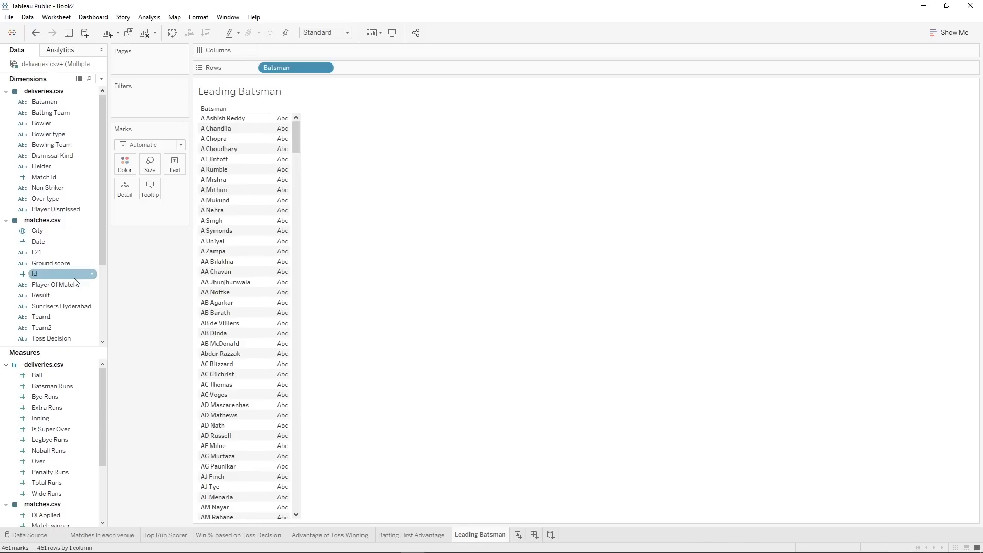
click(62, 387)
drag(64, 390, 285, 51)
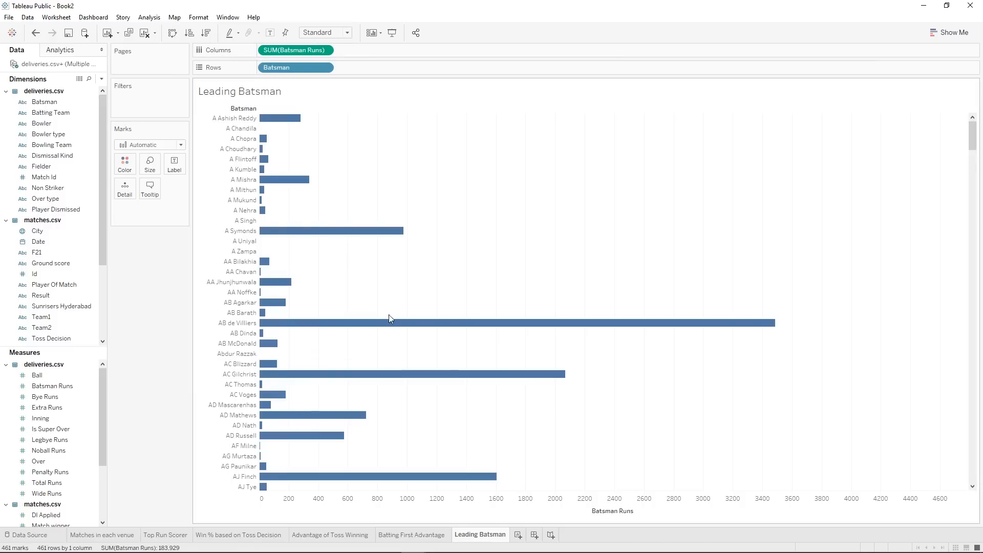
Sort the batsmen in descending order of runs and color the bars by Batsman, keeping Batsman on rows.
mouse_move(277, 373)
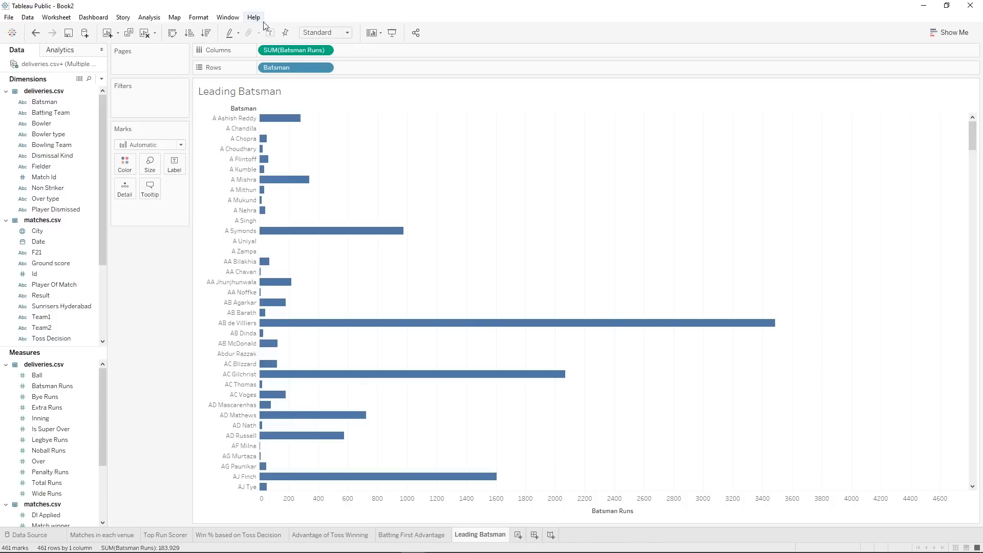
click(206, 32)
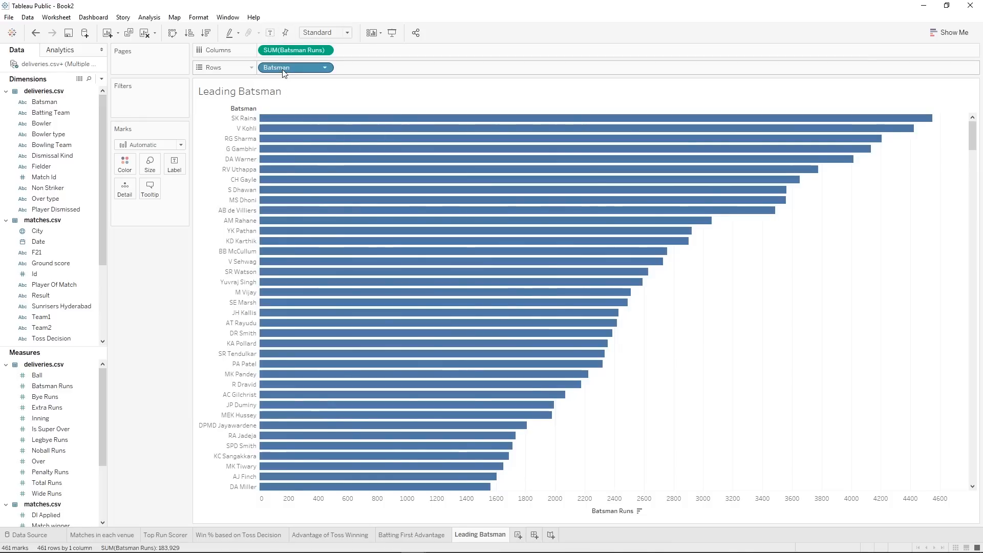
drag(283, 73, 126, 169)
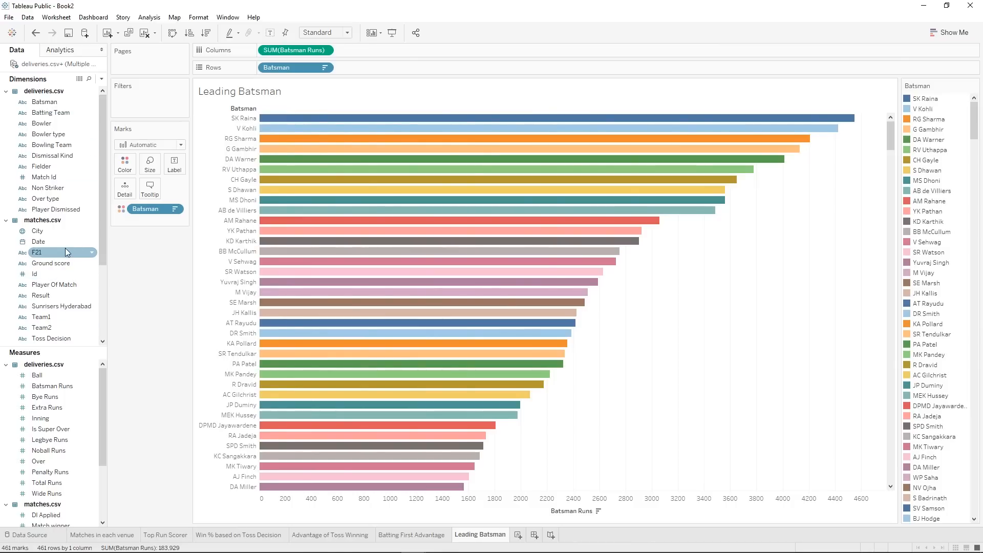
Show a Batting Team filter for the Leading Batsman chart.
scroll(66, 248, down, 3)
scroll(45, 339, up, 1)
scroll(45, 339, up, 3)
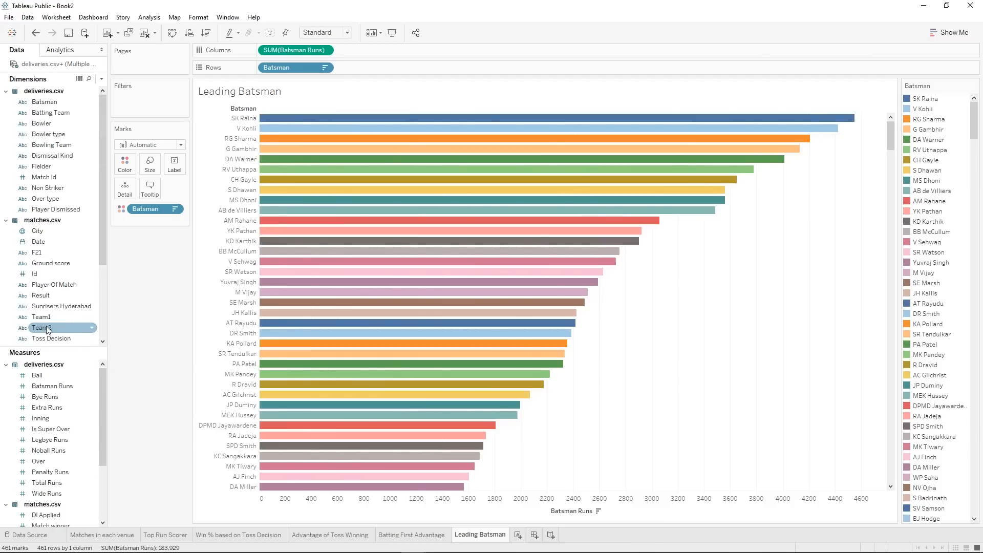
right_click(56, 118)
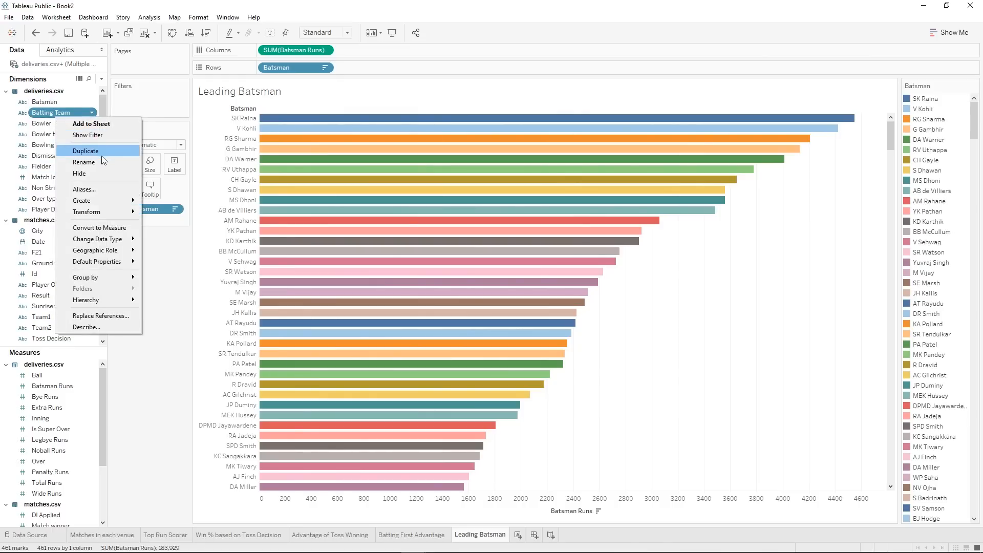
click(93, 136)
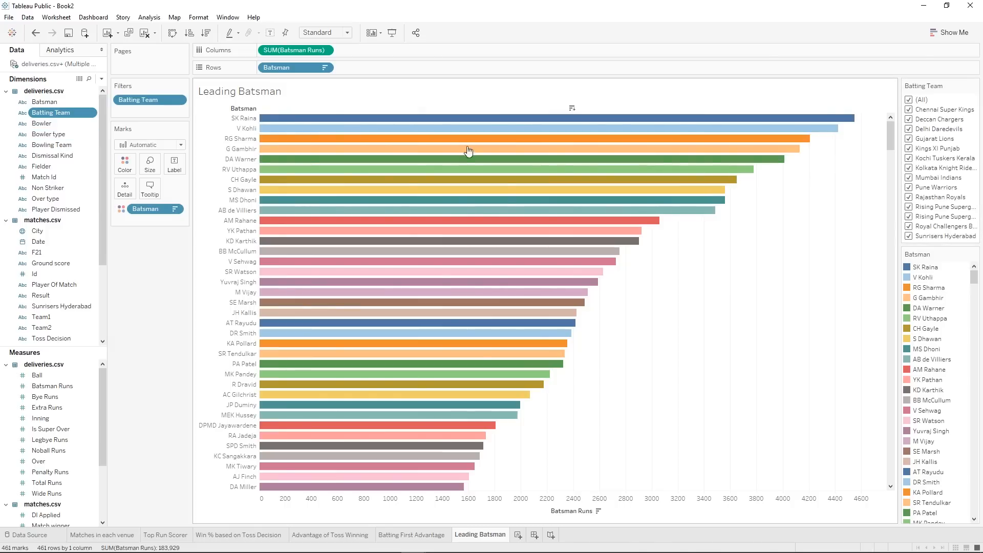
Filter the chart to Chennai Super Kings, to Deccan Chargers, and to Deccan Chargers with Sunrisers Hyderabad, and reselect all teams.
click(909, 99)
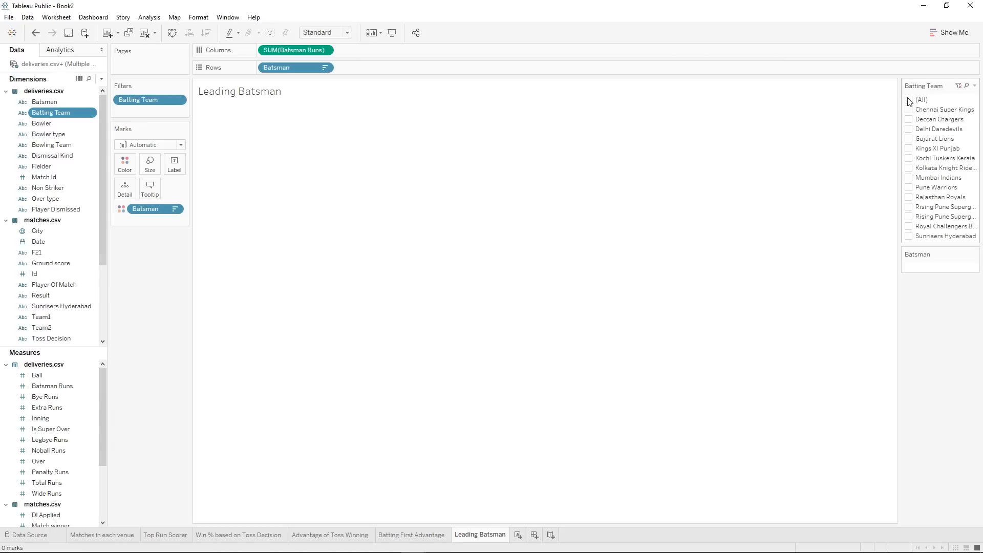
click(909, 110)
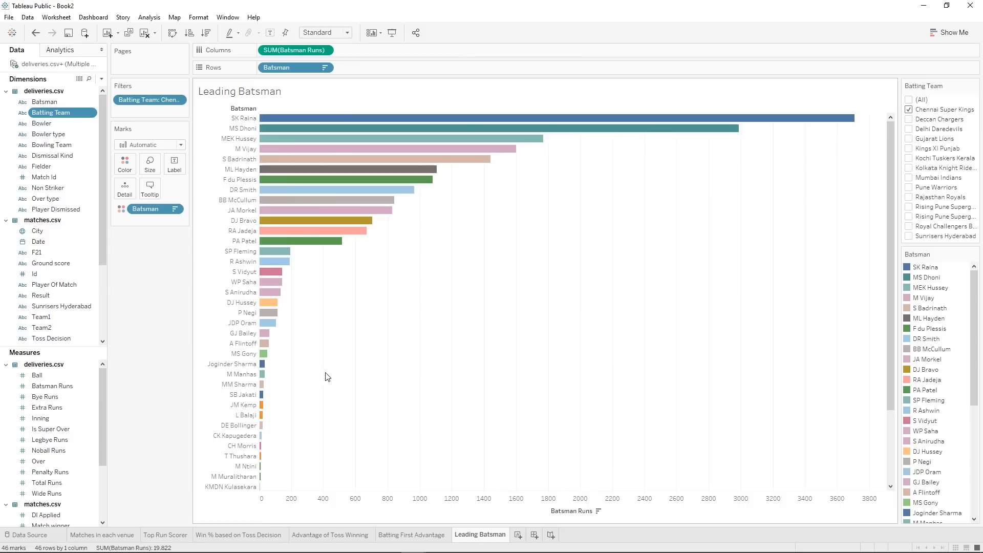
click(910, 111)
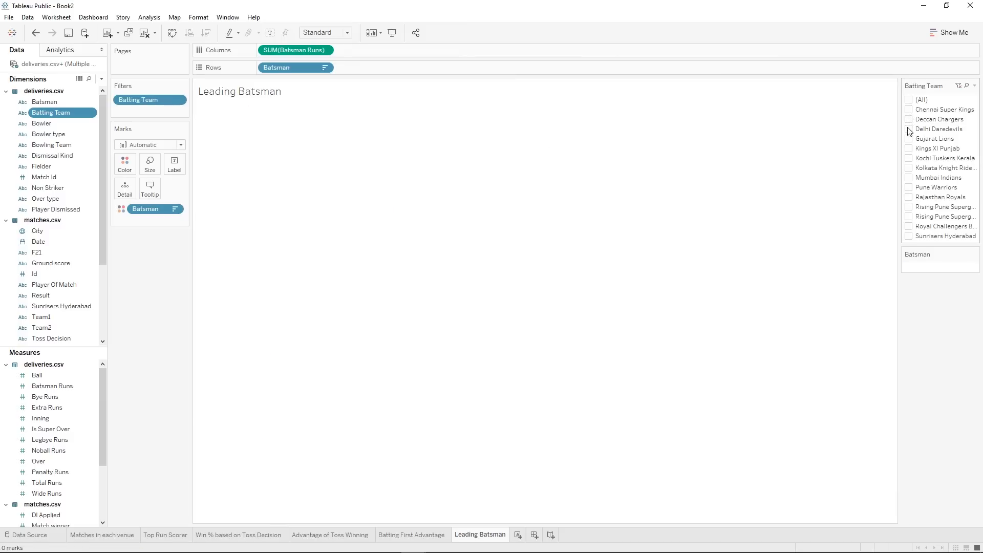
click(910, 120)
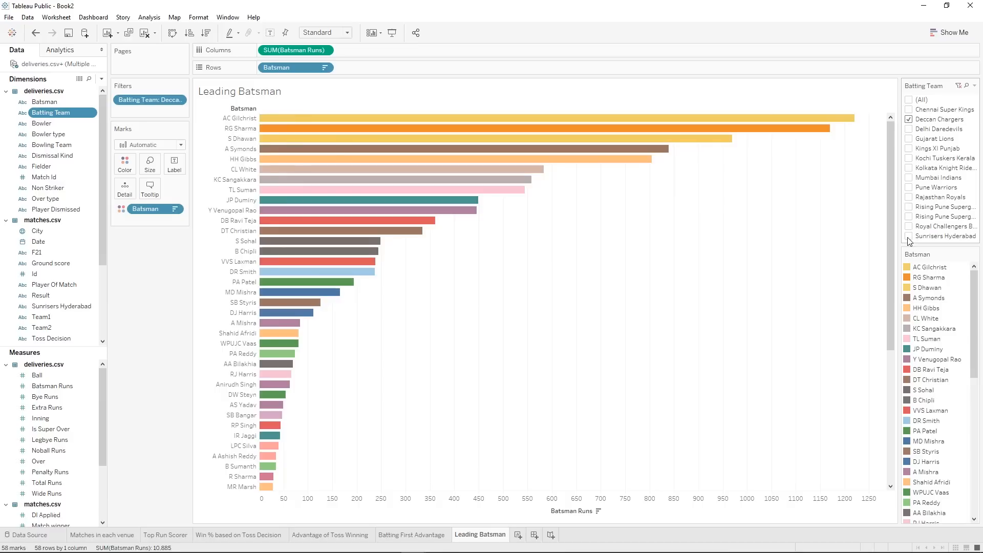
click(909, 237)
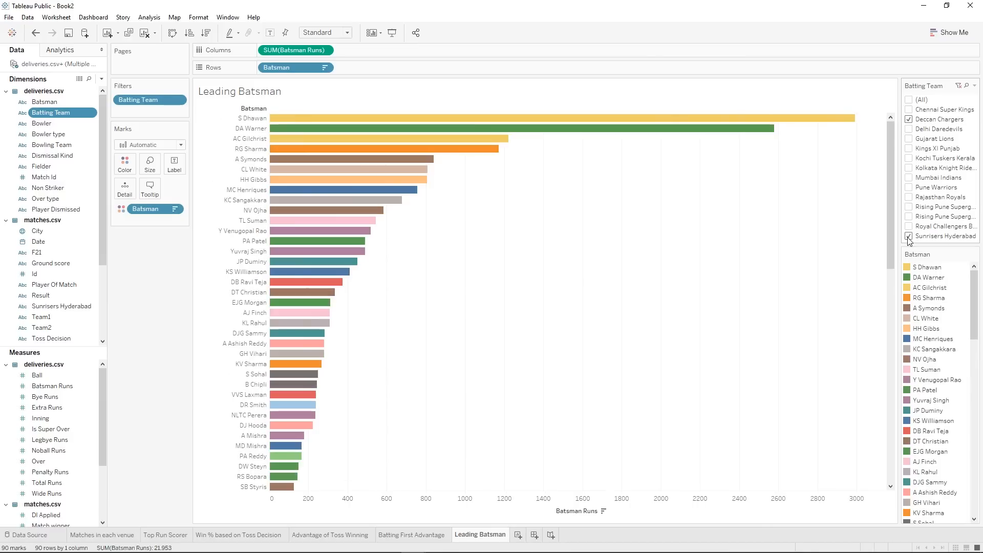
click(909, 99)
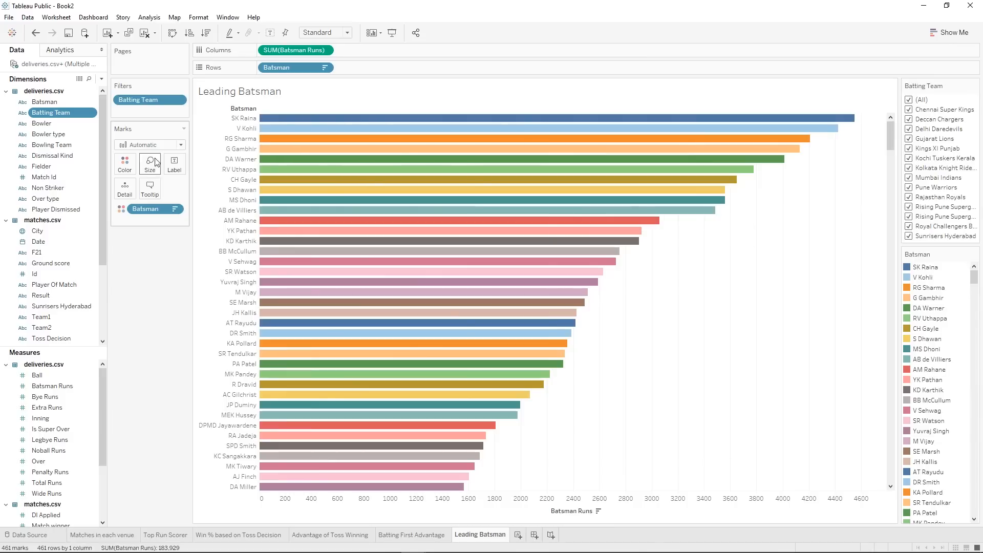
Show a year filter for Date, try it with 2017 and 2016, and reselect all years.
right_click(48, 247)
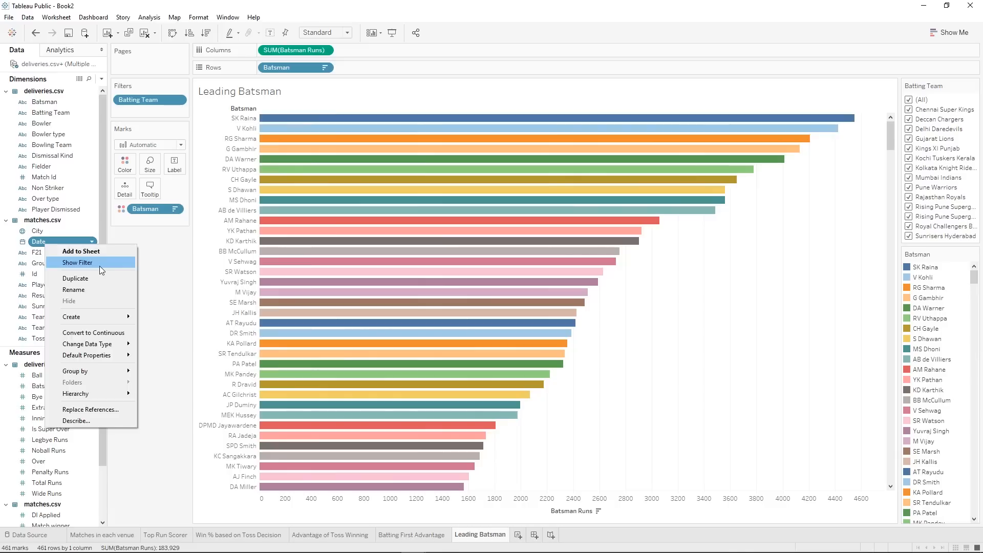
click(100, 266)
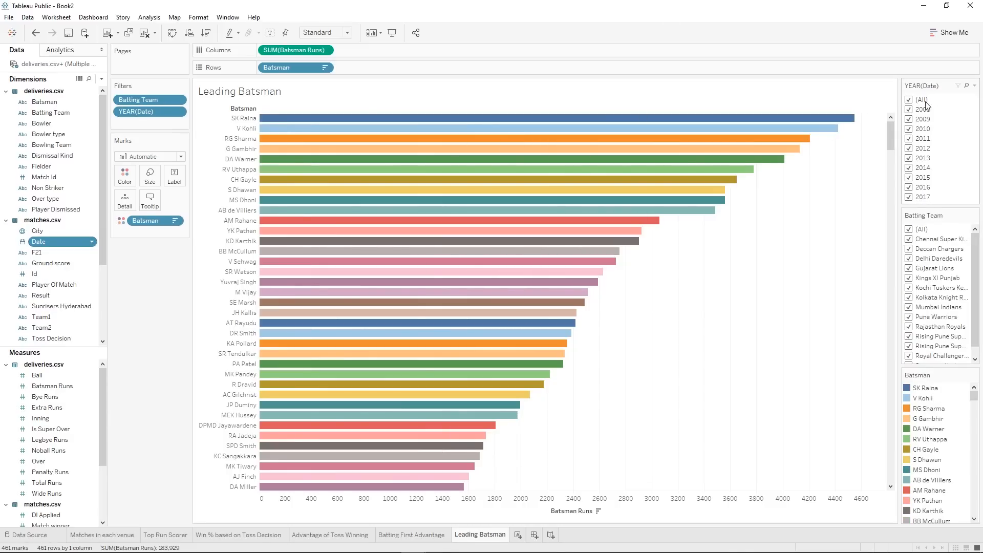
click(910, 100)
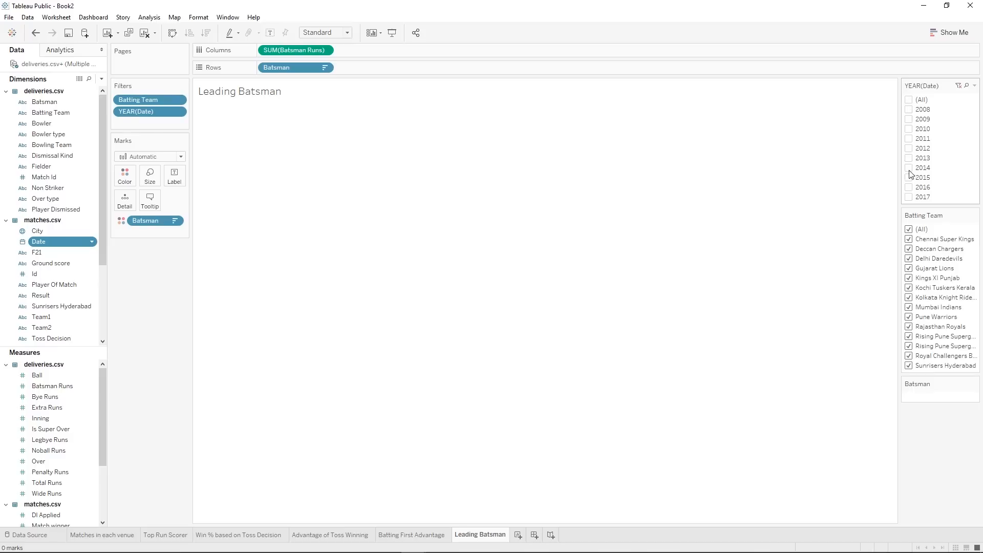
click(910, 197)
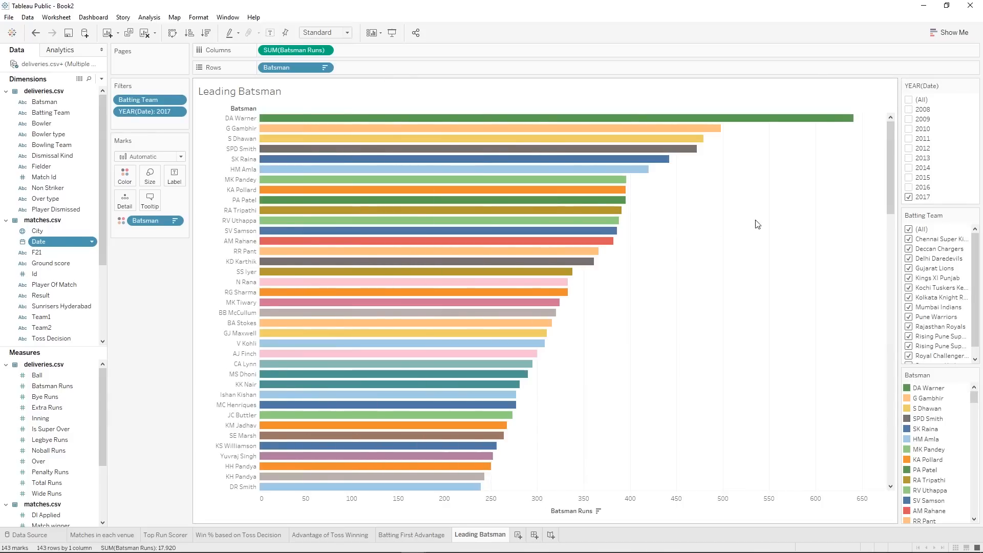
click(909, 197)
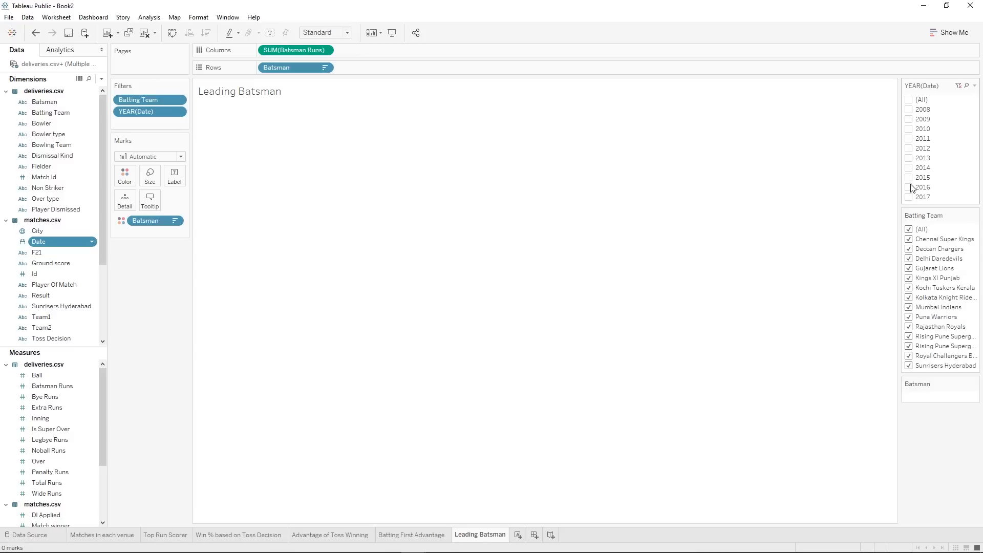
click(910, 187)
click(909, 100)
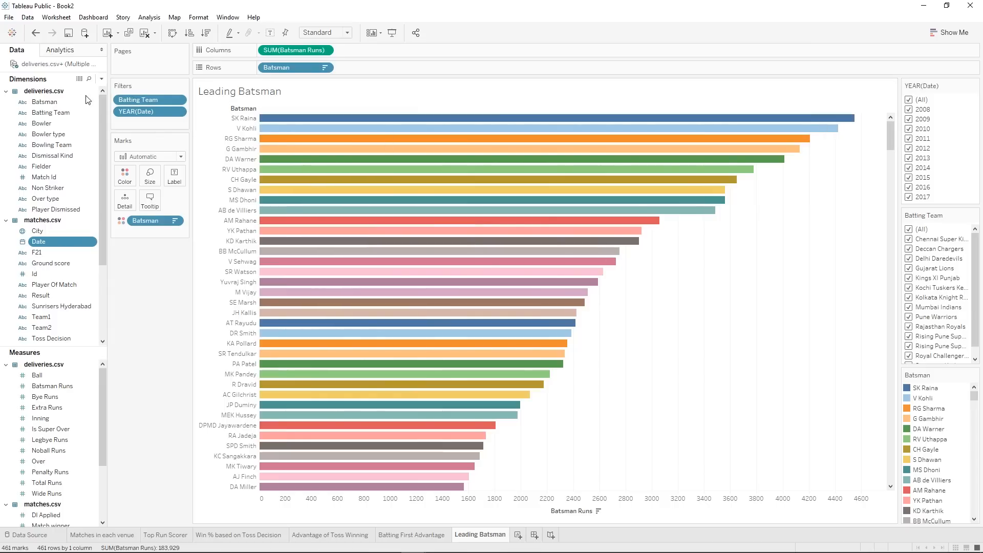
Add a Batsman filter that keeps the top 5 by the sum of Batsman Runs.
drag(50, 108, 134, 122)
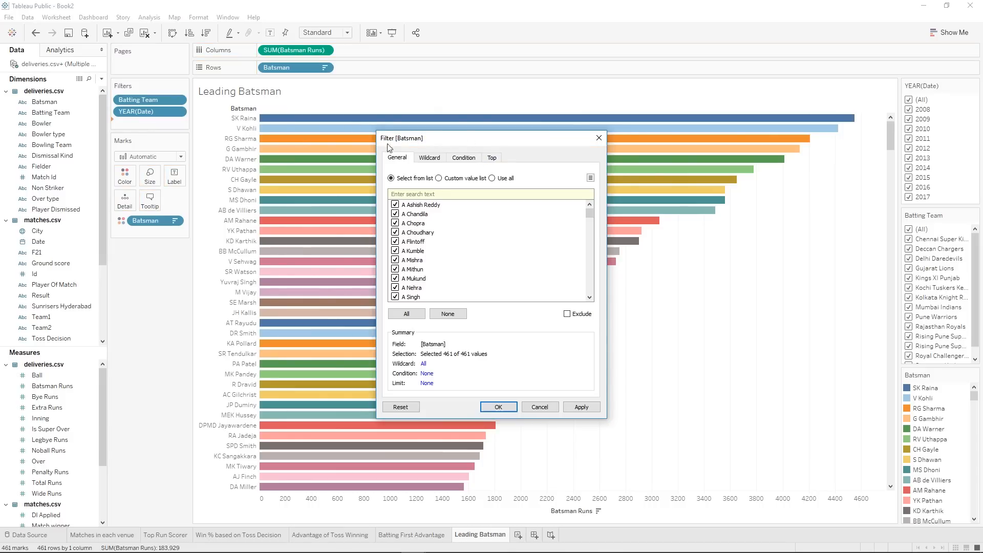
click(496, 161)
click(415, 184)
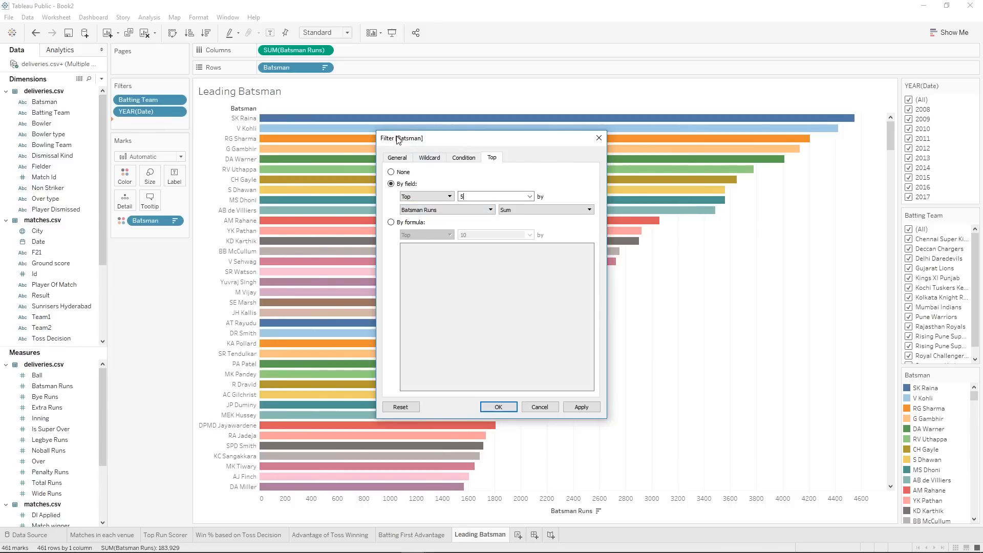
click(480, 210)
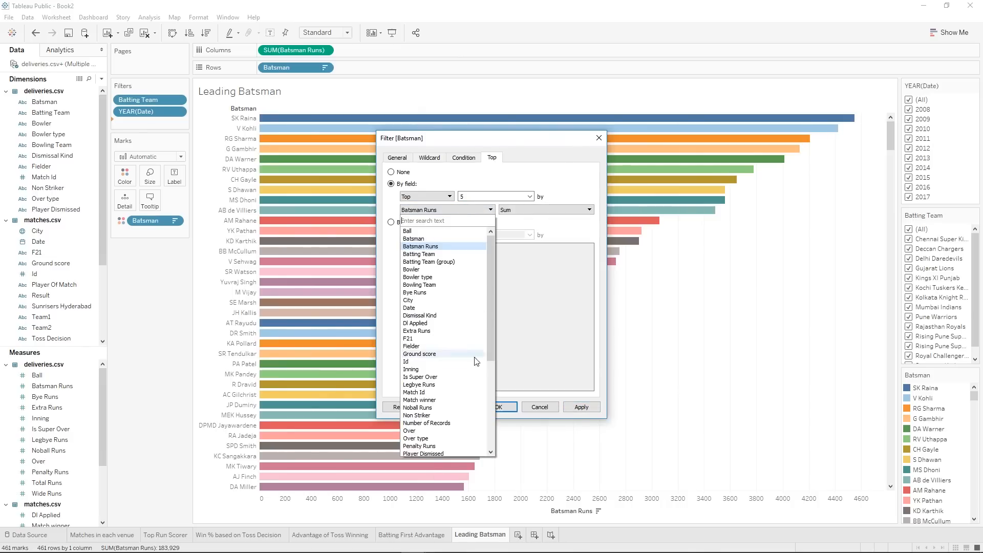
click(436, 246)
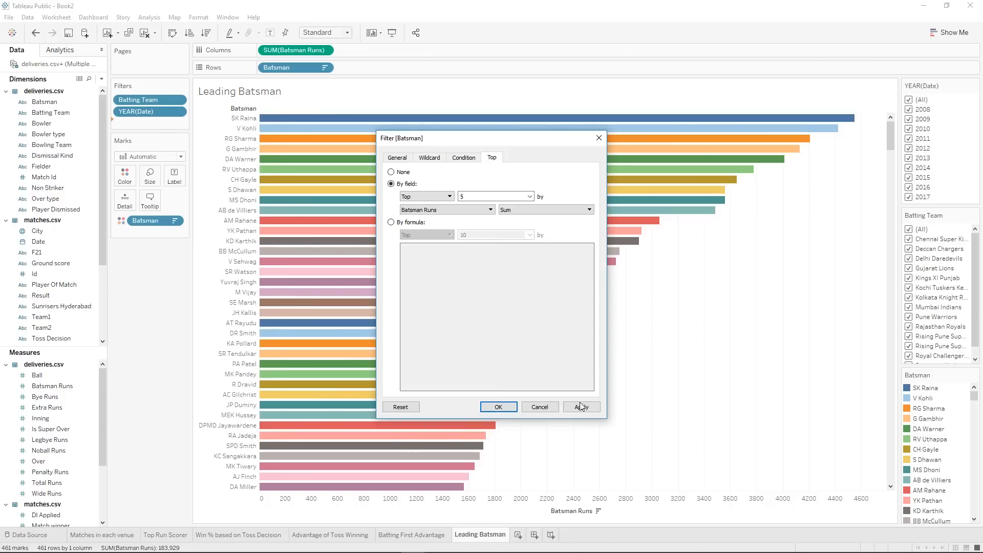
click(586, 406)
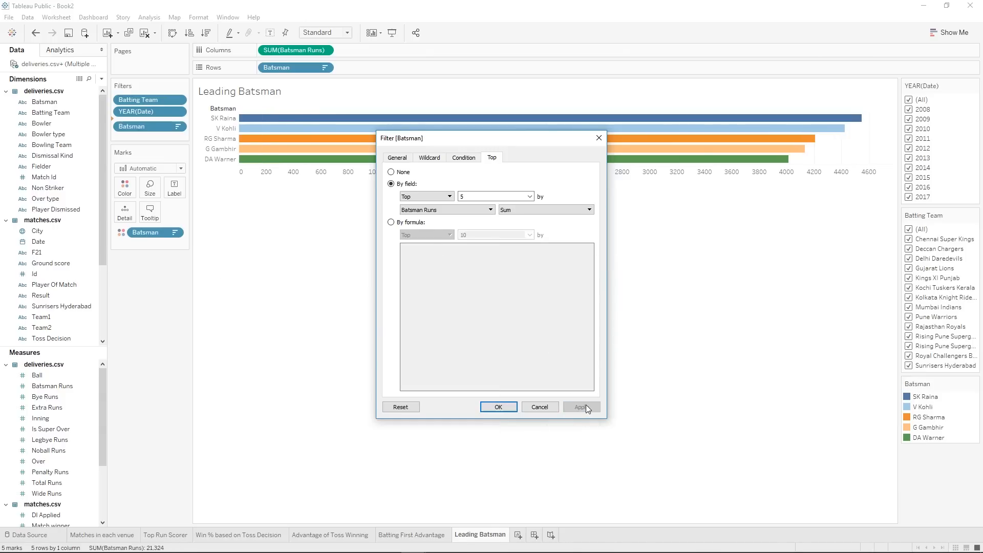
click(499, 407)
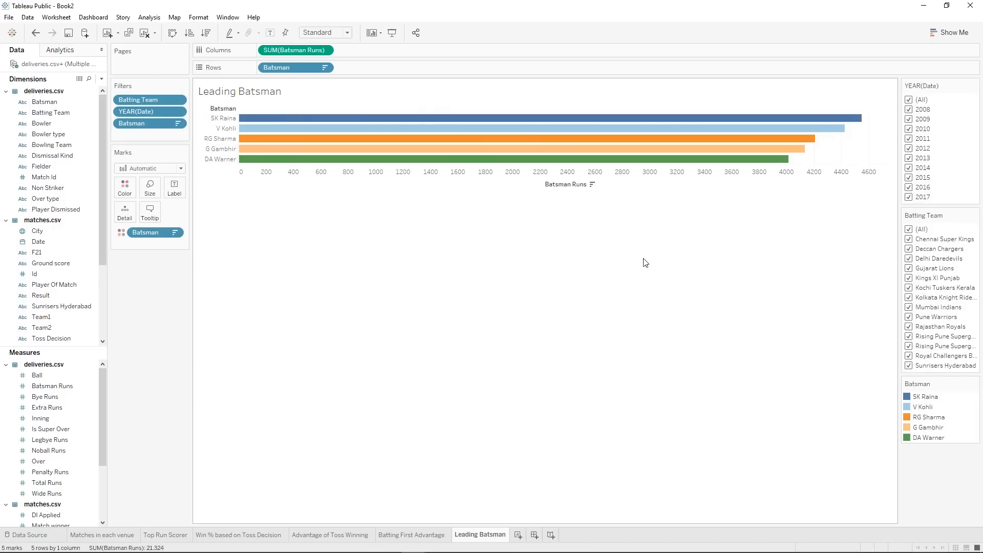
Check the filtered chart for 2017 alone and for 2016 with 2017, reselect all years, and inspect the leading bar.
click(909, 100)
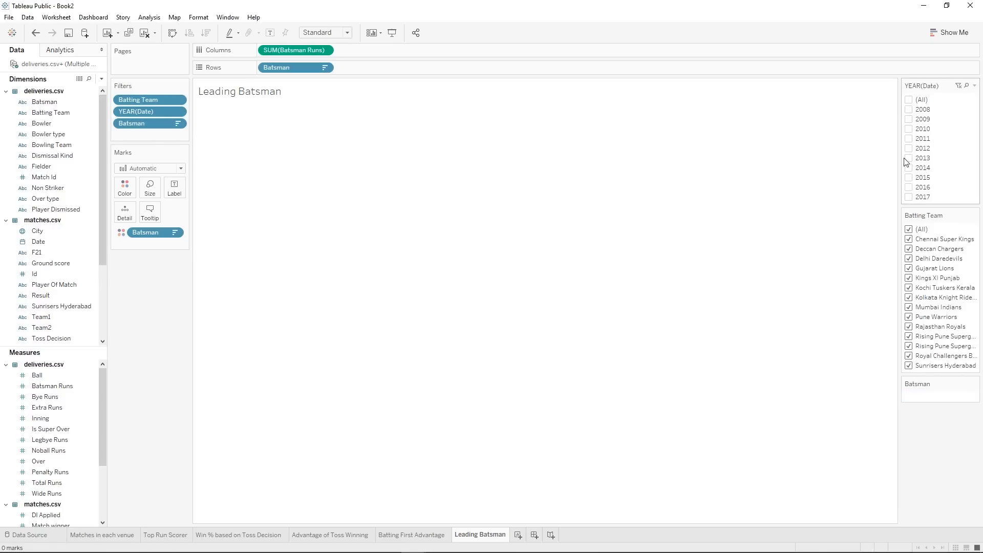
click(909, 198)
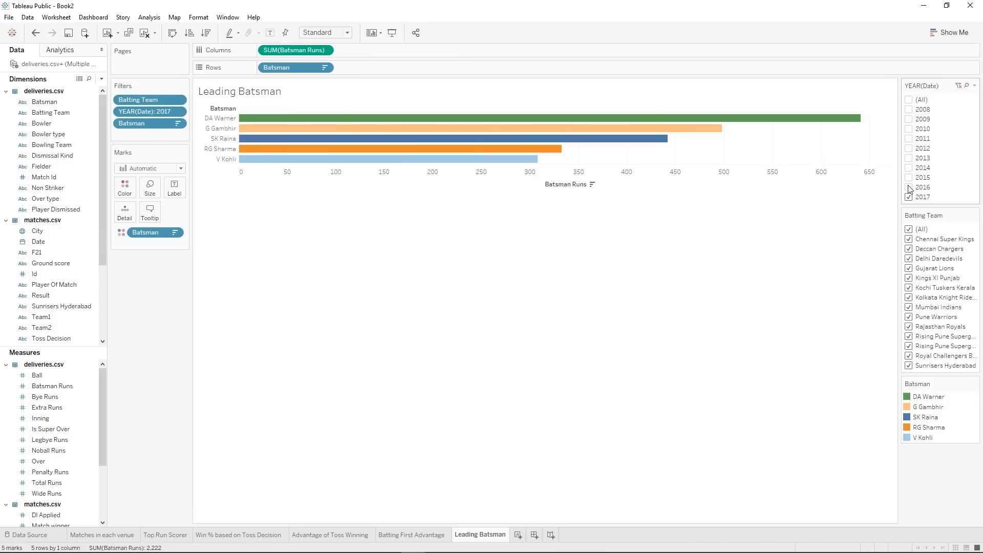
click(909, 188)
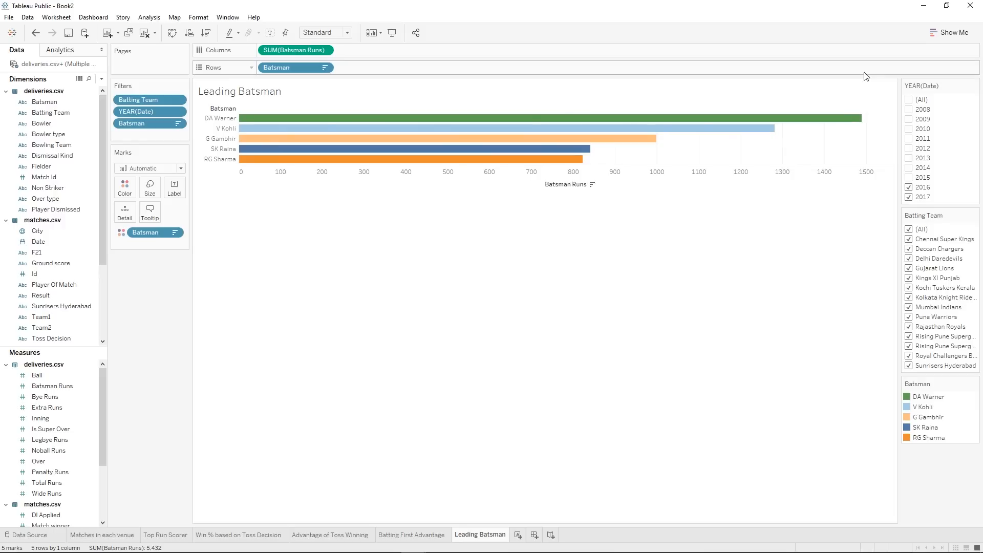
click(909, 100)
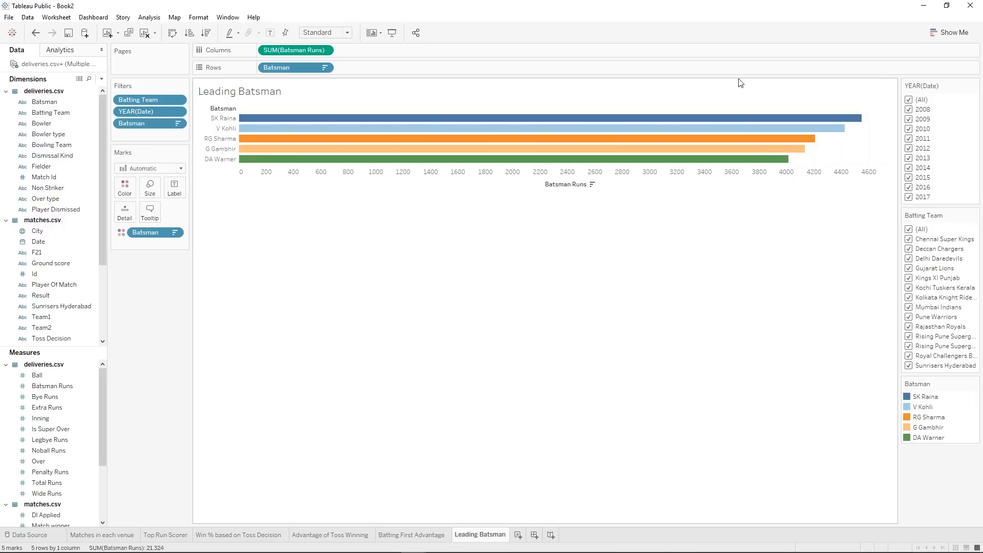
mouse_move(825, 120)
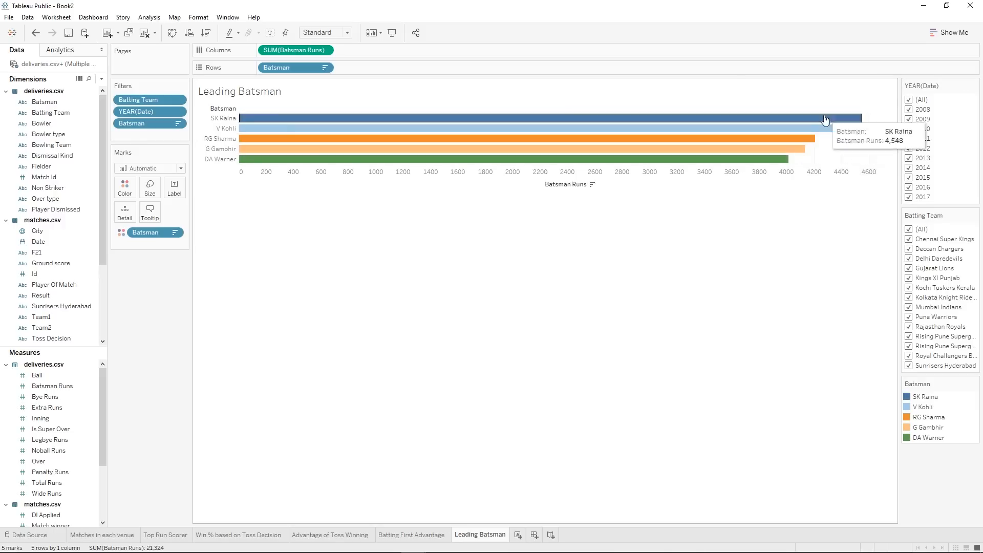
Review the Batsman filter's top-by-field settings and preview the Leading Batsman sheet in presentation mode.
right_click(137, 127)
click(165, 131)
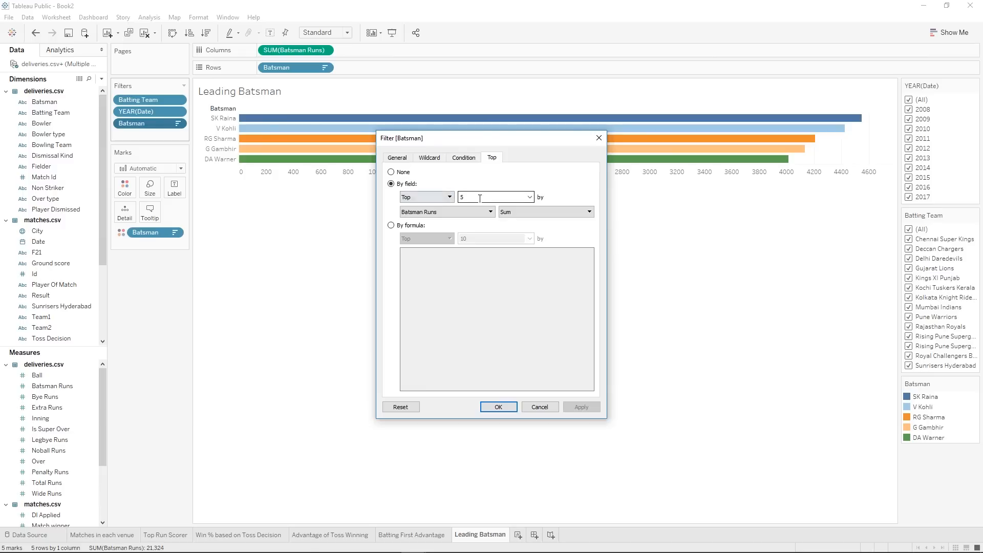
click(599, 139)
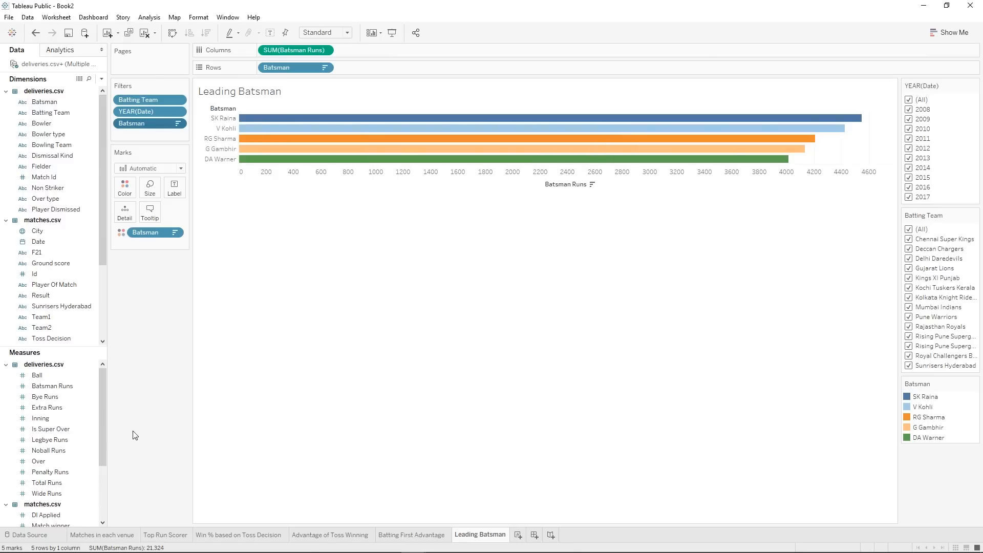
click(392, 33)
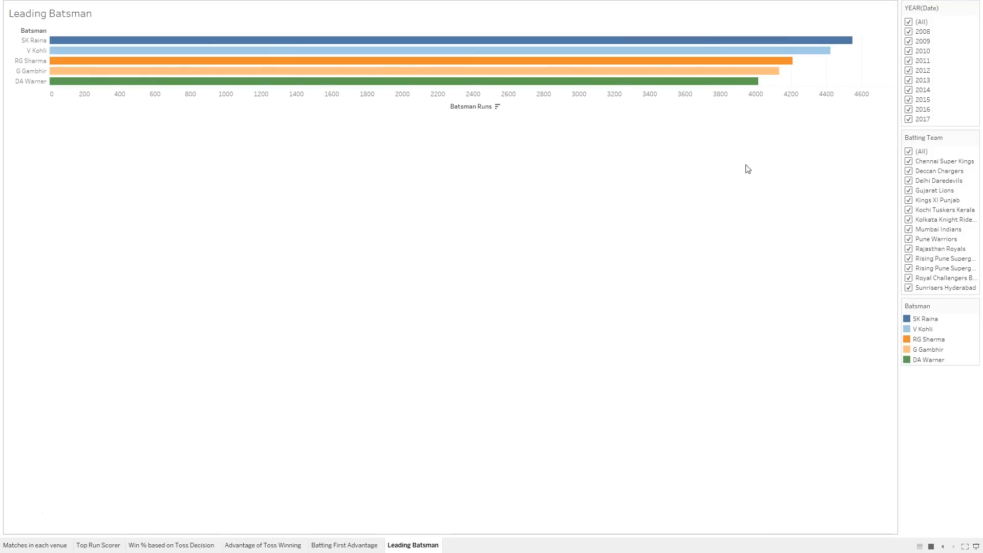
key(Escape)
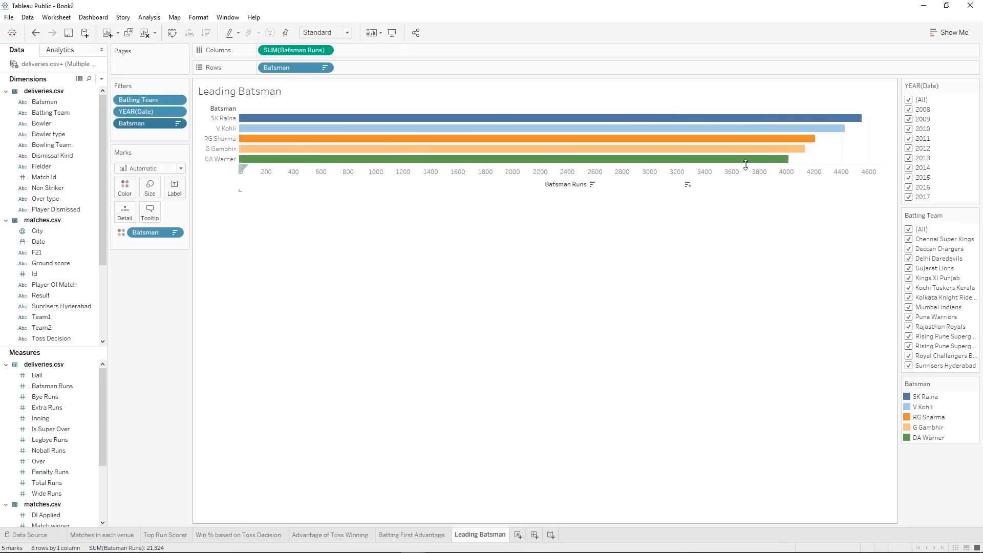
Show the Batsman filter card, browse its list of values, and hide the card again.
right_click(150, 127)
click(181, 148)
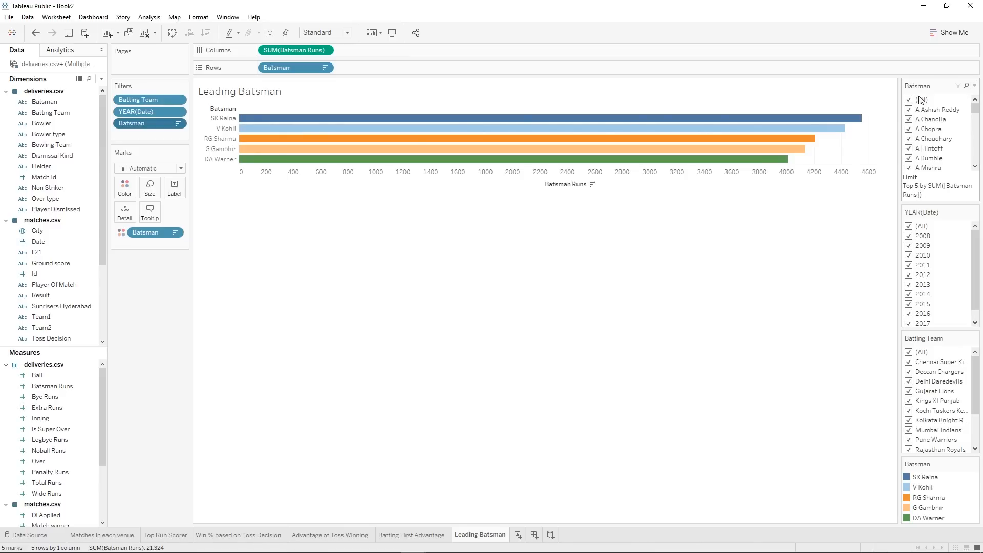
scroll(925, 119, down, 10)
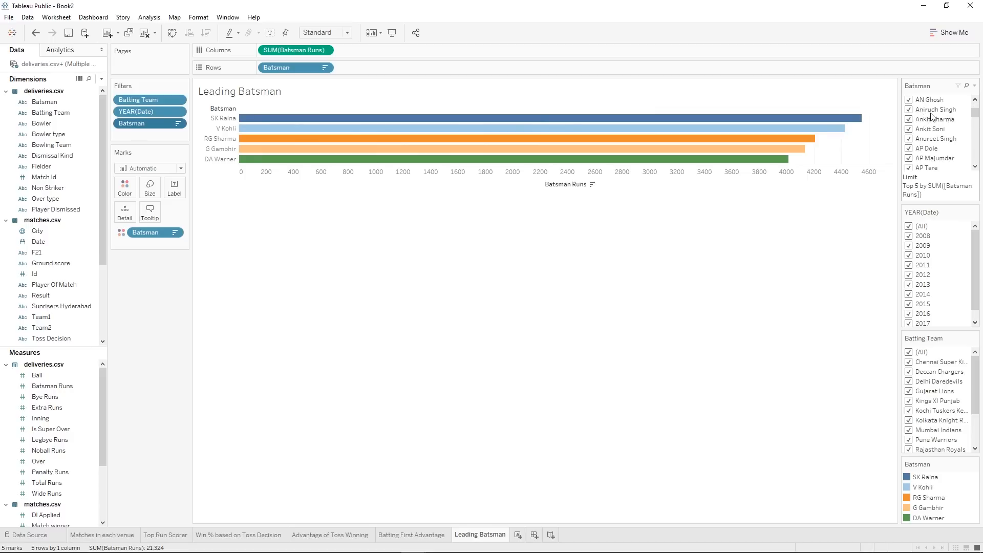
click(975, 86)
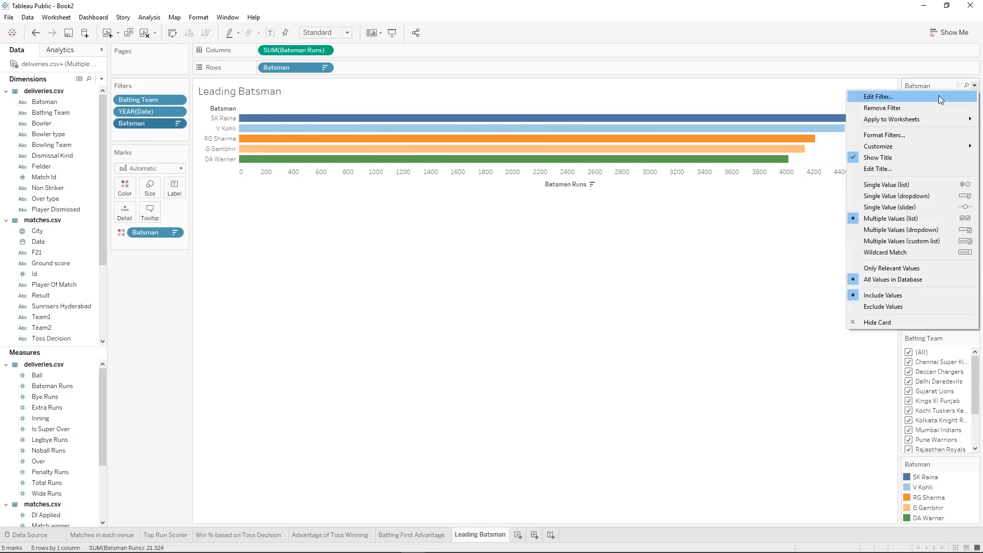
click(895, 323)
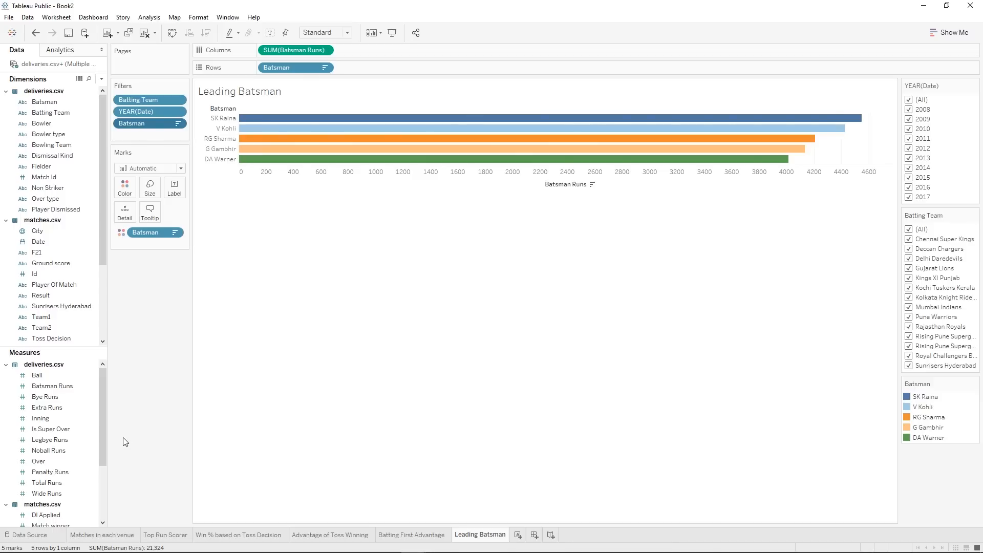
Start a new parameter named Top N with the Integer data type.
click(102, 79)
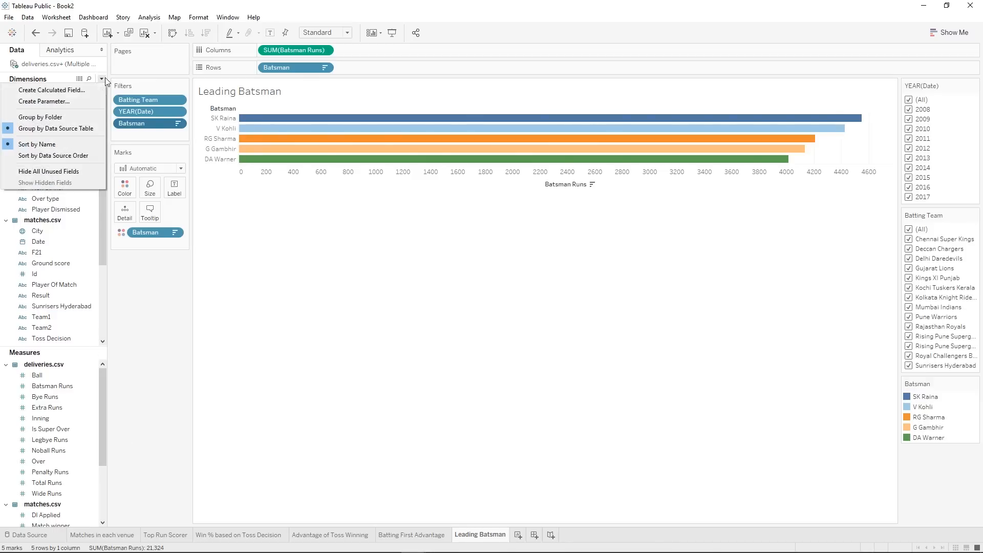
click(62, 102)
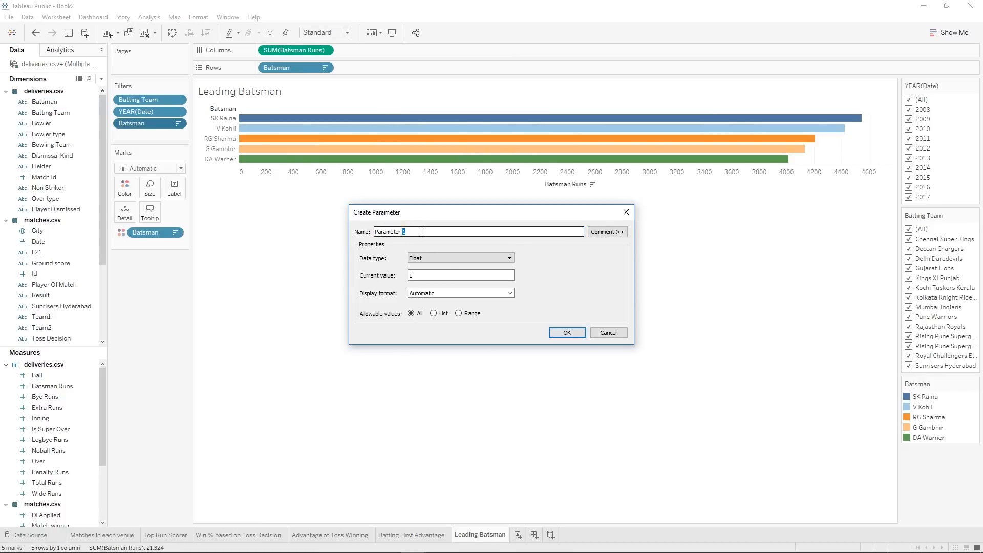
key(BackSpace)
click(424, 254)
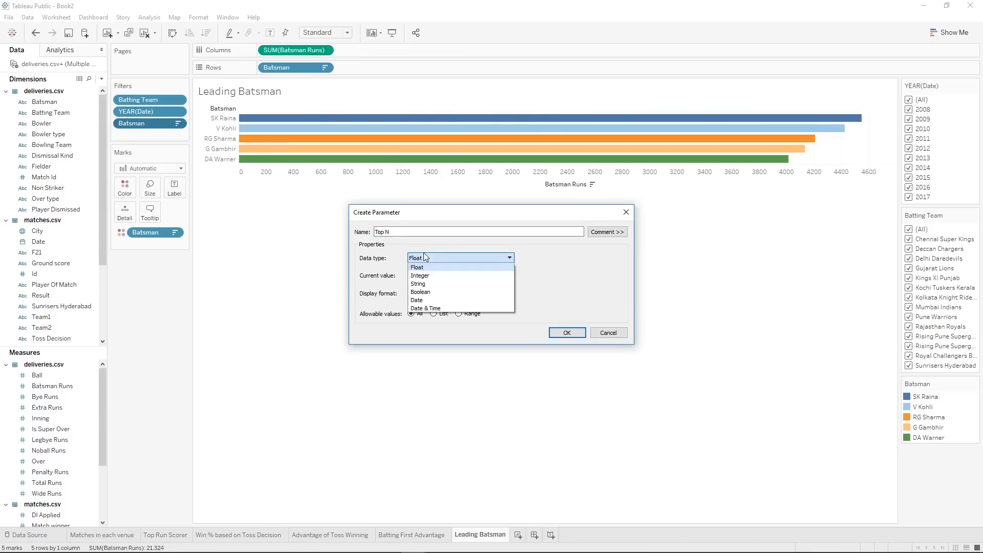
click(428, 276)
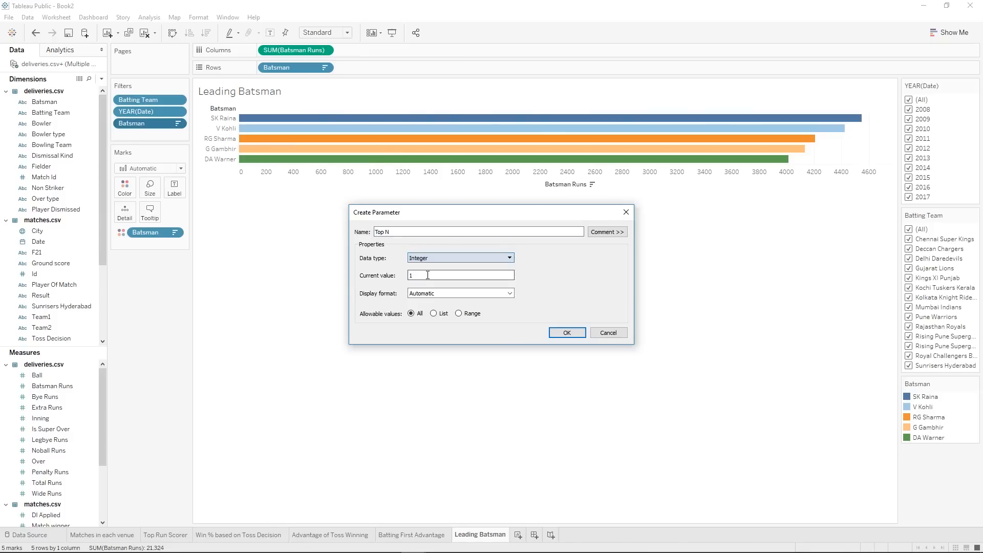
Restrict the Top N parameter to a range of allowable values with minimum 5 and maximum 30.
click(462, 313)
click(363, 345)
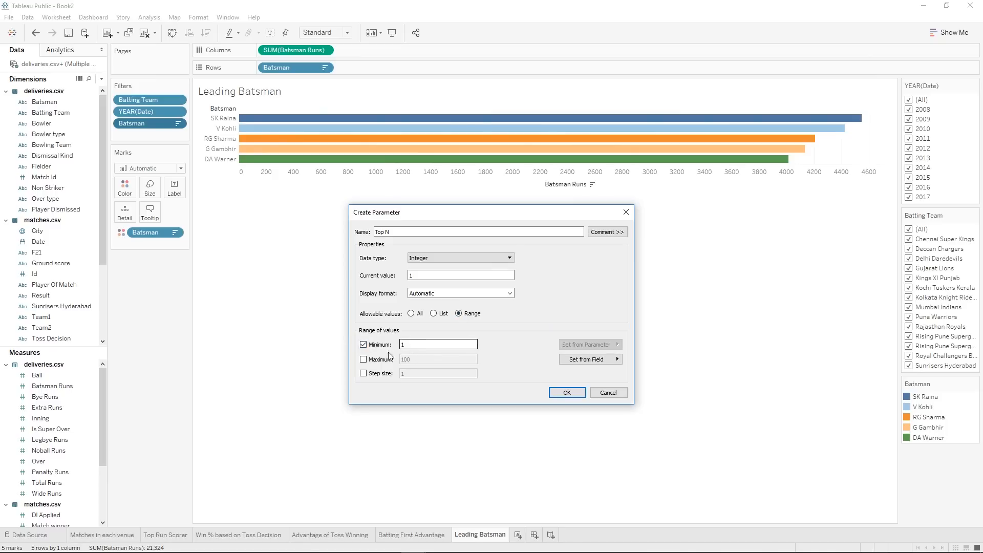
drag(413, 344, 373, 340)
click(363, 359)
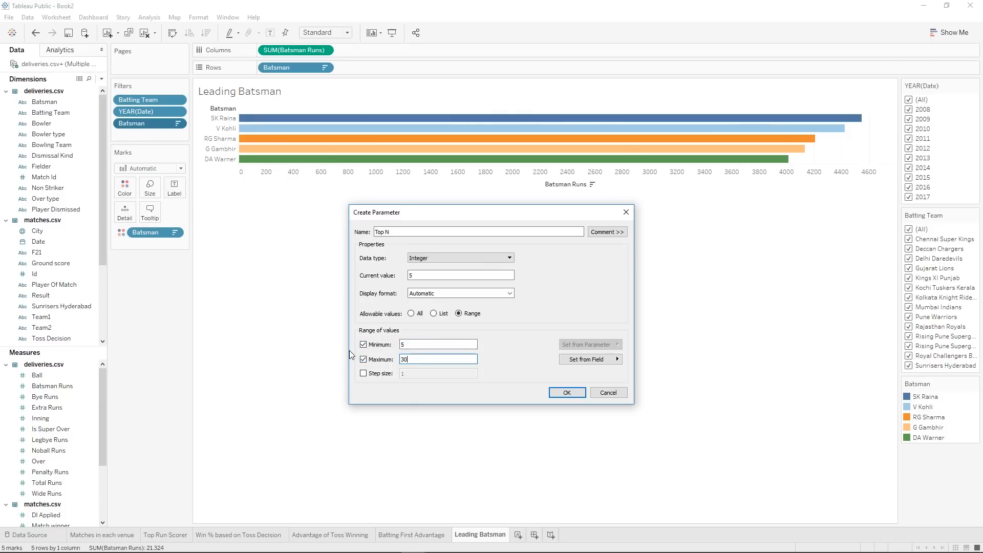
Set the Top N parameter's step size to 5 and create the parameter.
click(363, 373)
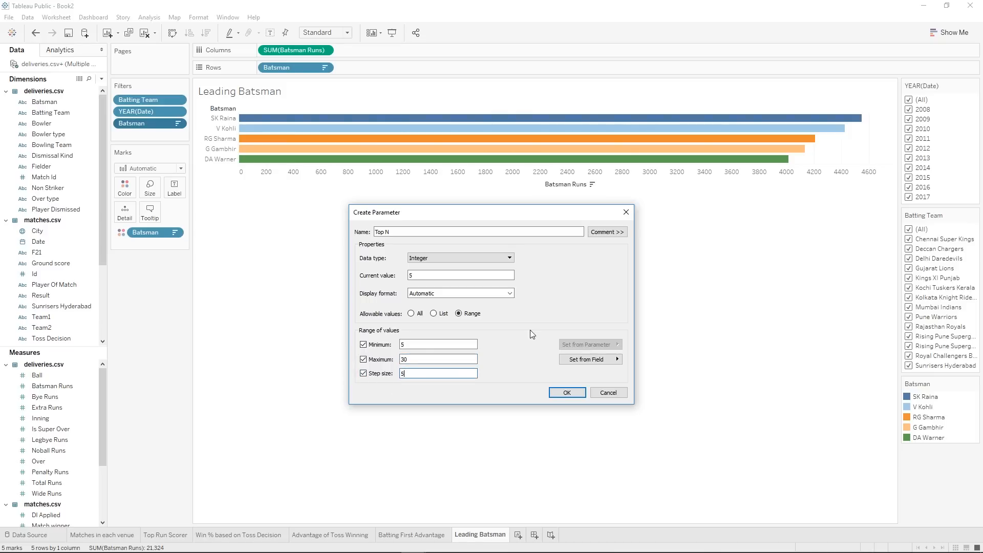
click(566, 393)
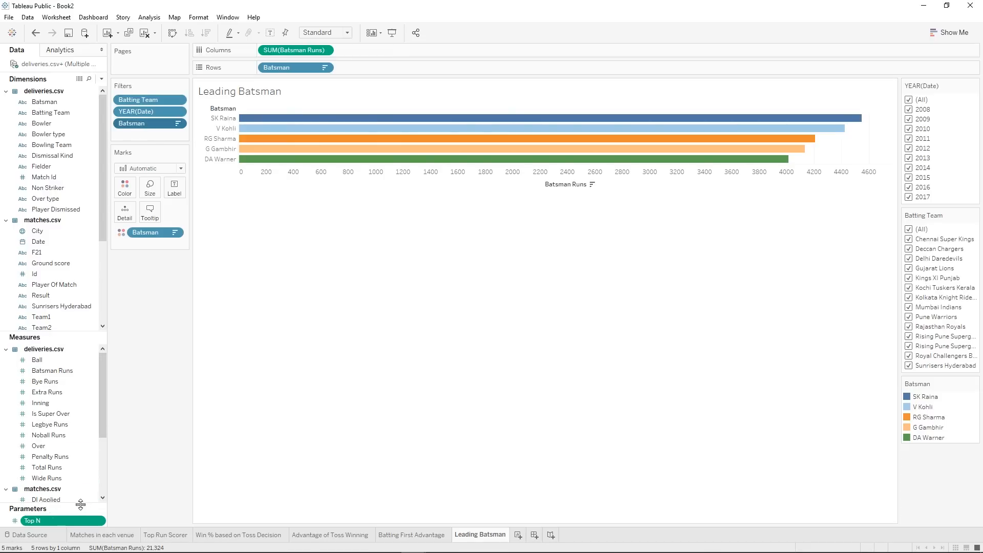
Show the Top N parameter control above the YEAR(Date) filter card and try stepping its value up to 25.
right_click(54, 521)
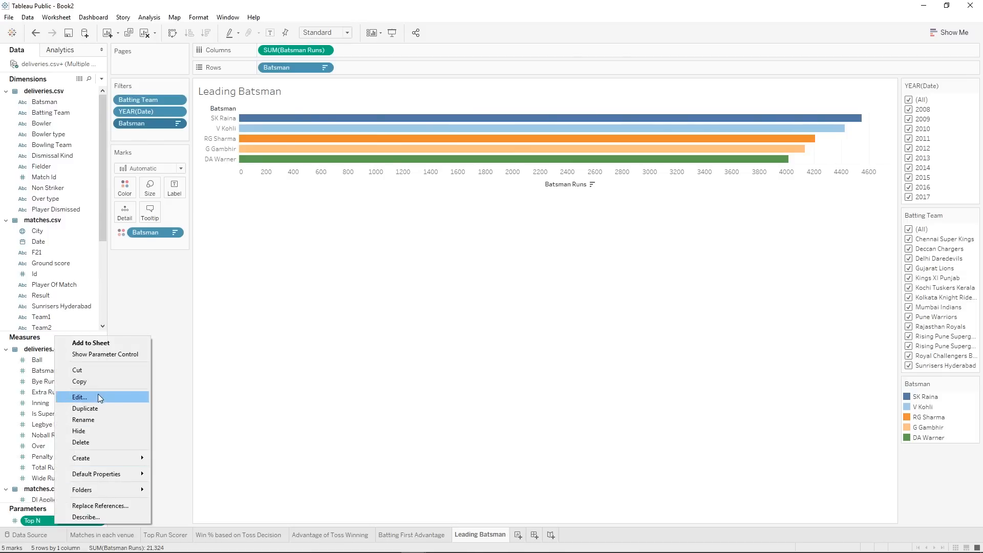
click(91, 354)
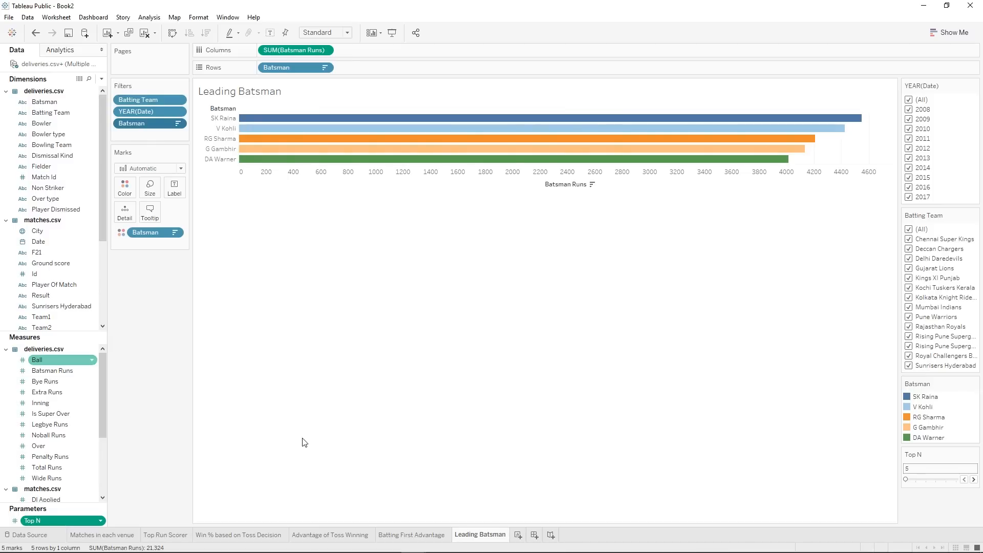
drag(927, 455, 923, 78)
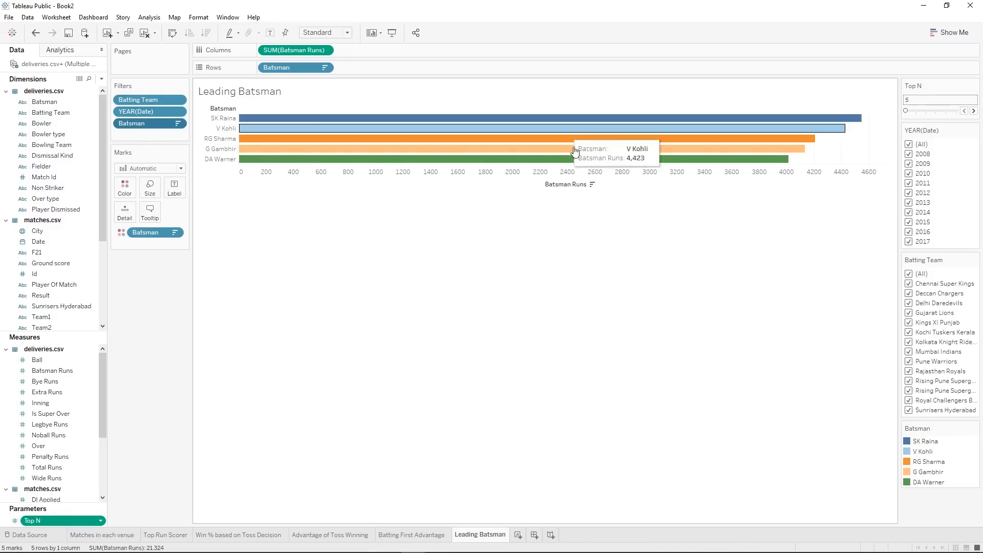
click(974, 111)
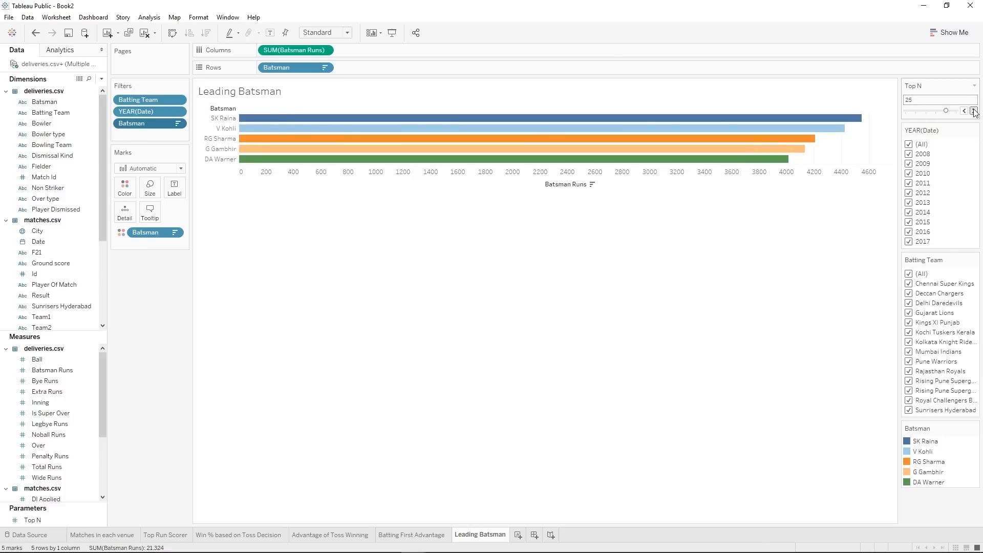
click(974, 110)
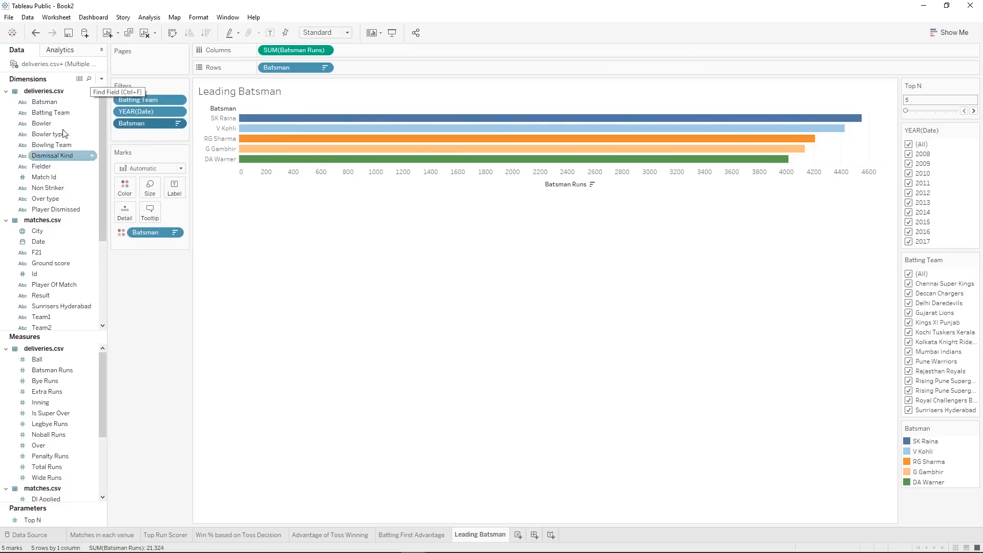
Edit the Batsman filter so its top limit by sum of Batsman Runs uses the Top N parameter.
right_click(160, 125)
click(192, 132)
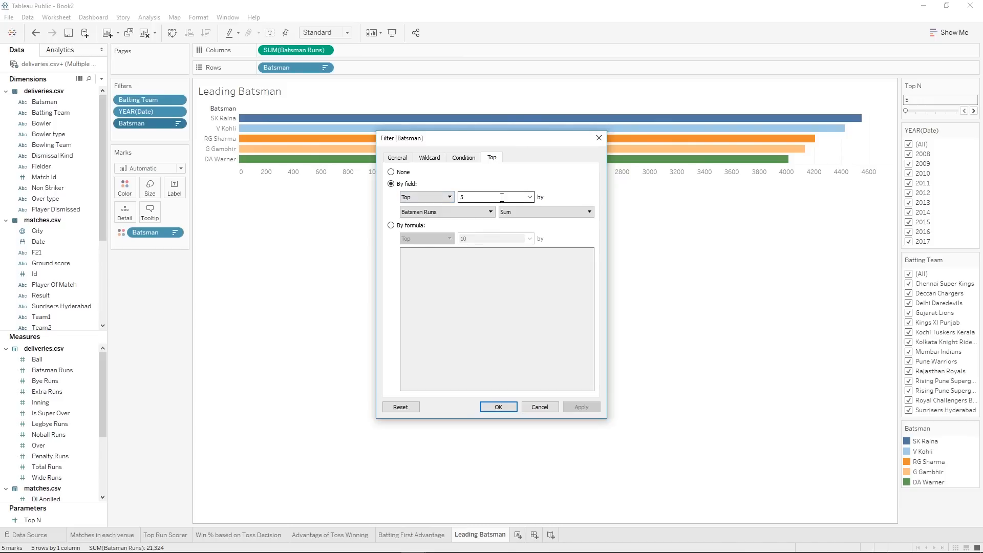
click(529, 198)
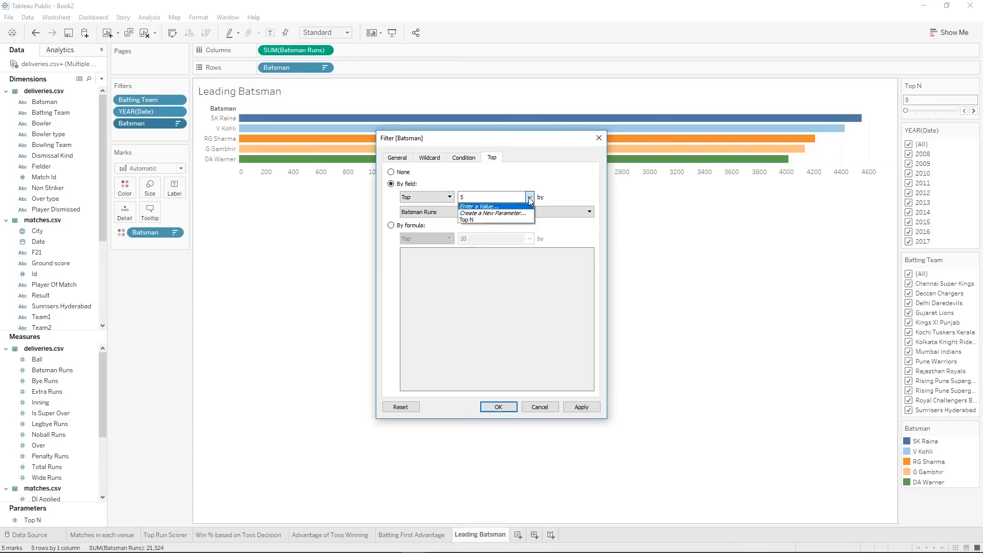
click(480, 220)
click(500, 407)
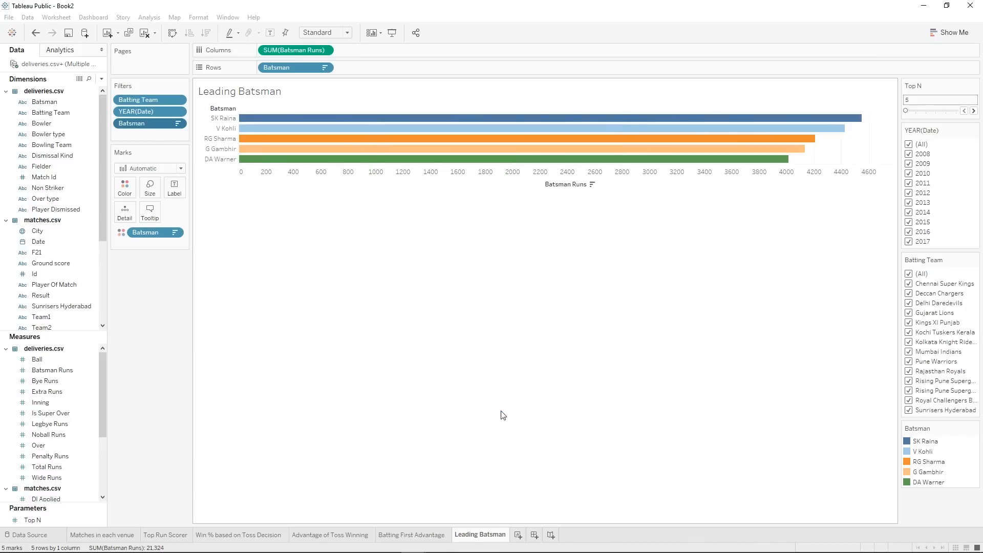
Set Top N to 10, raise it to 30 in presentation mode, and return to the worksheet editor.
click(974, 111)
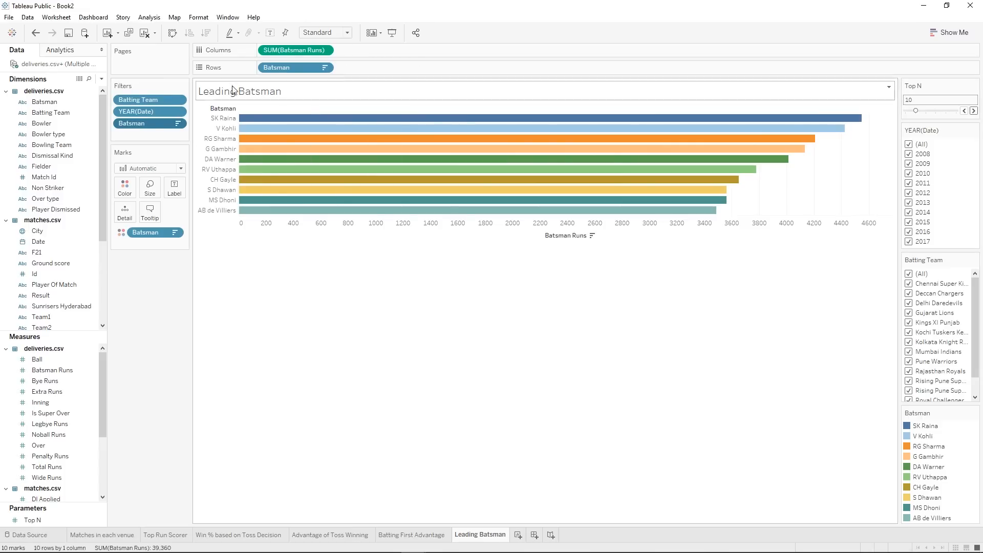
click(392, 32)
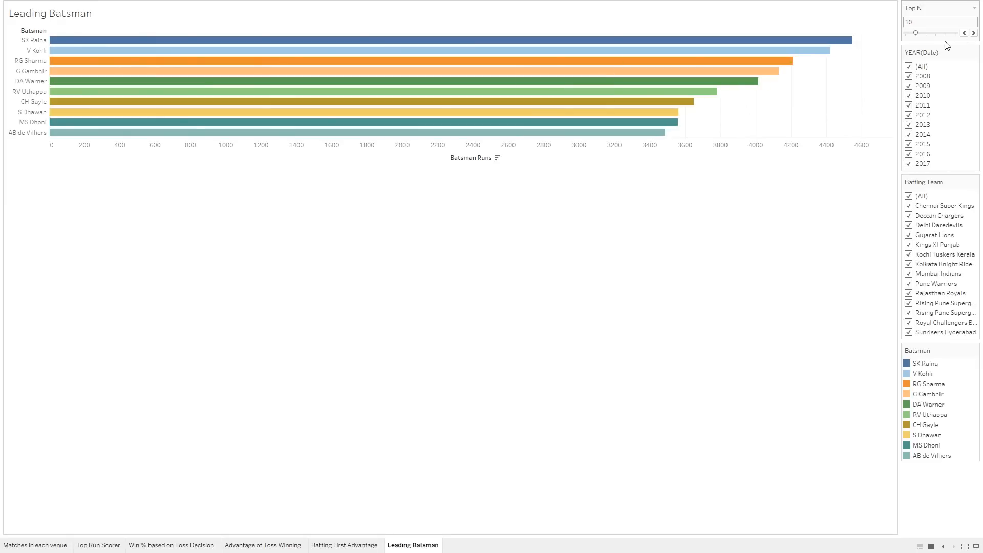
drag(928, 36, 956, 34)
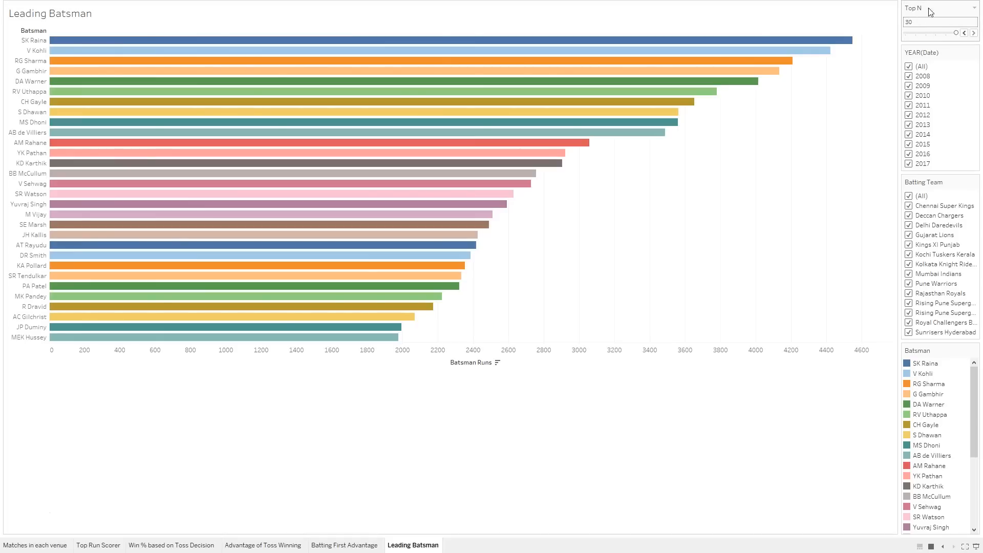
click(974, 7)
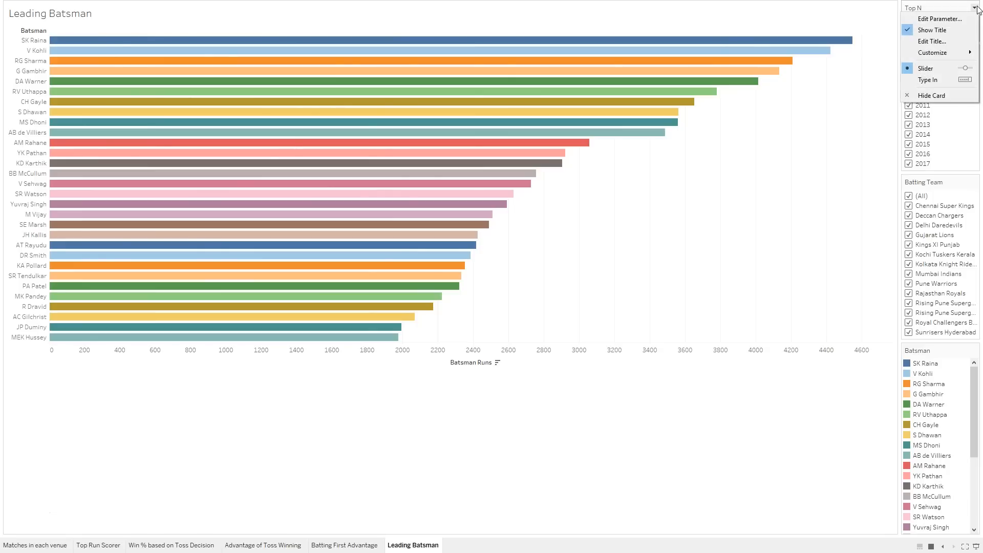
click(944, 8)
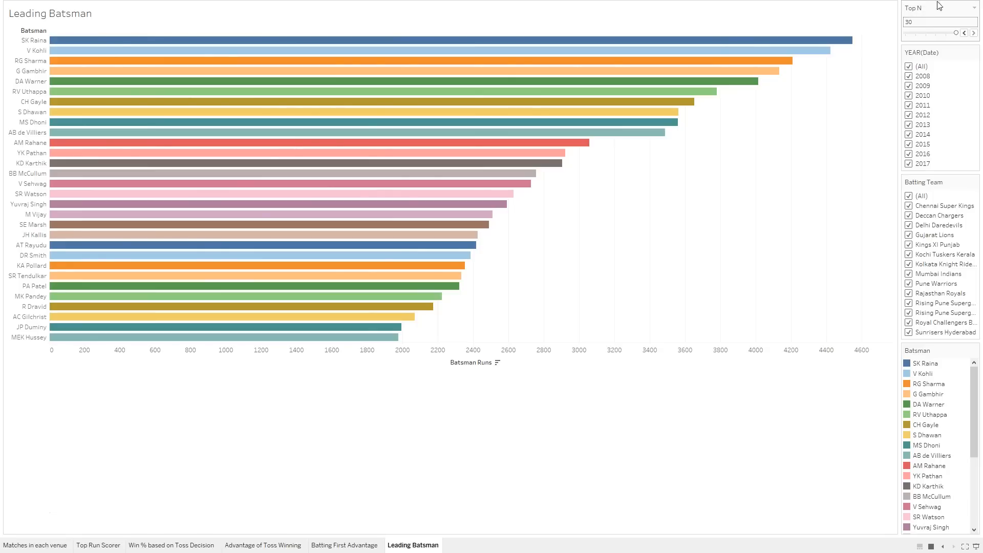
key(Escape)
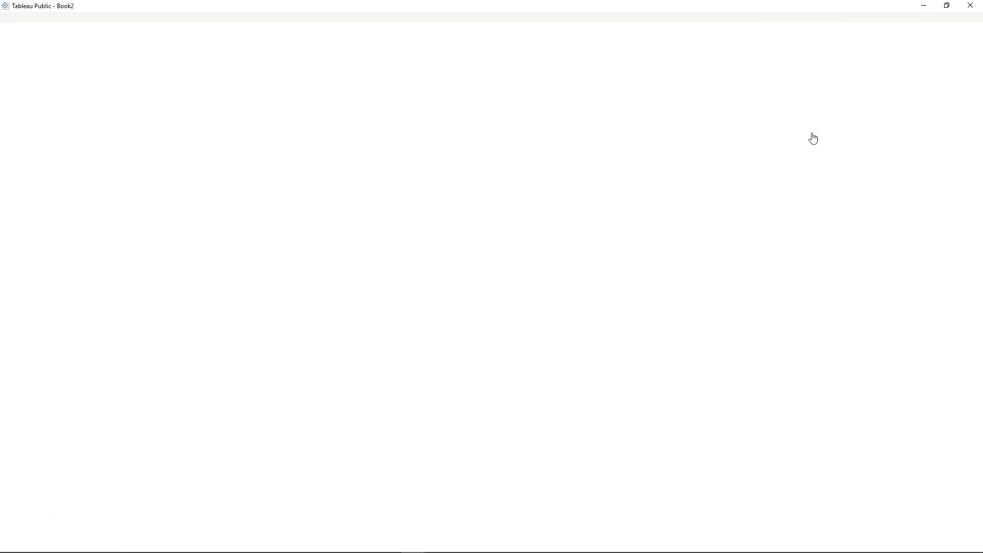
Set the Top N parameter's maximum to 100 and try Top N values of 80 and 55 on the chart.
click(66, 523)
right_click(67, 522)
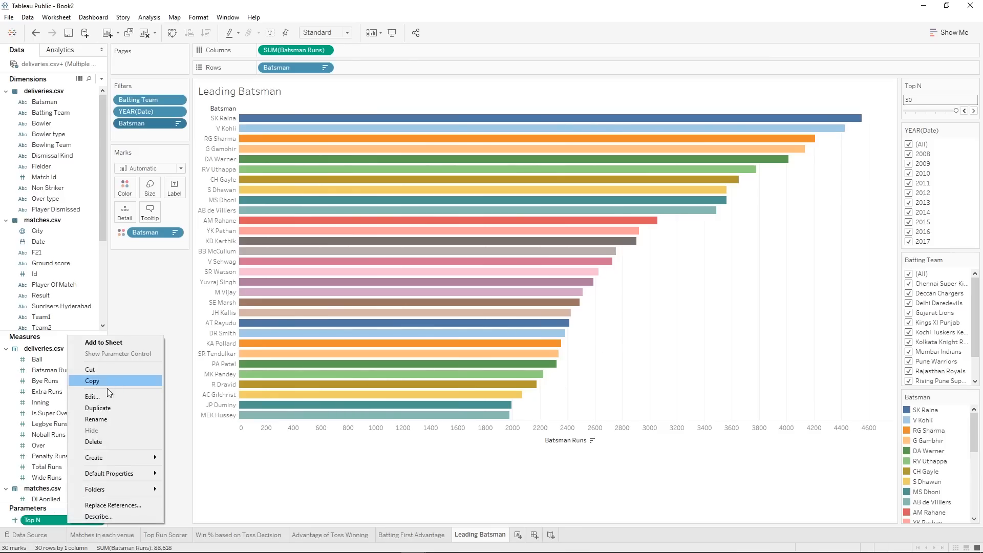
click(92, 396)
double_click(405, 329)
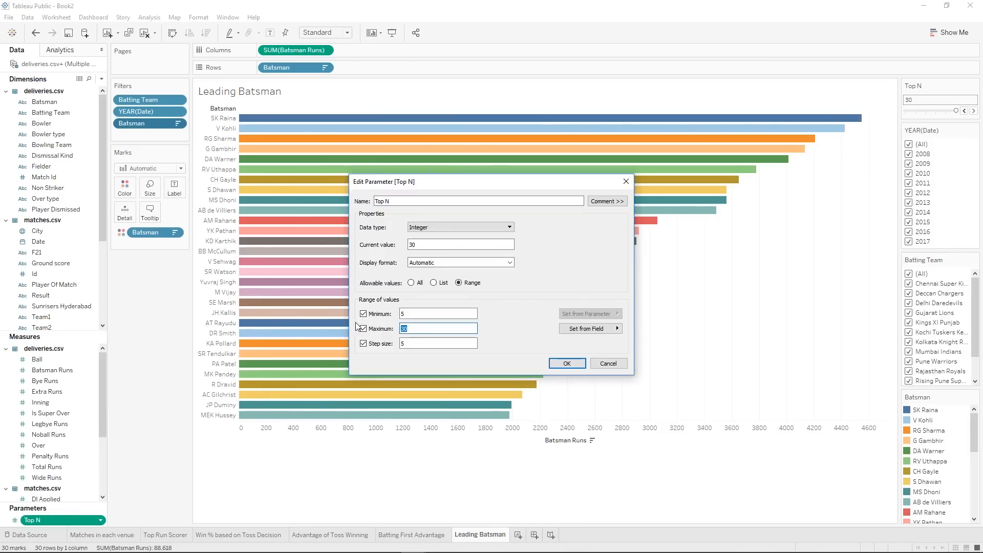
click(577, 363)
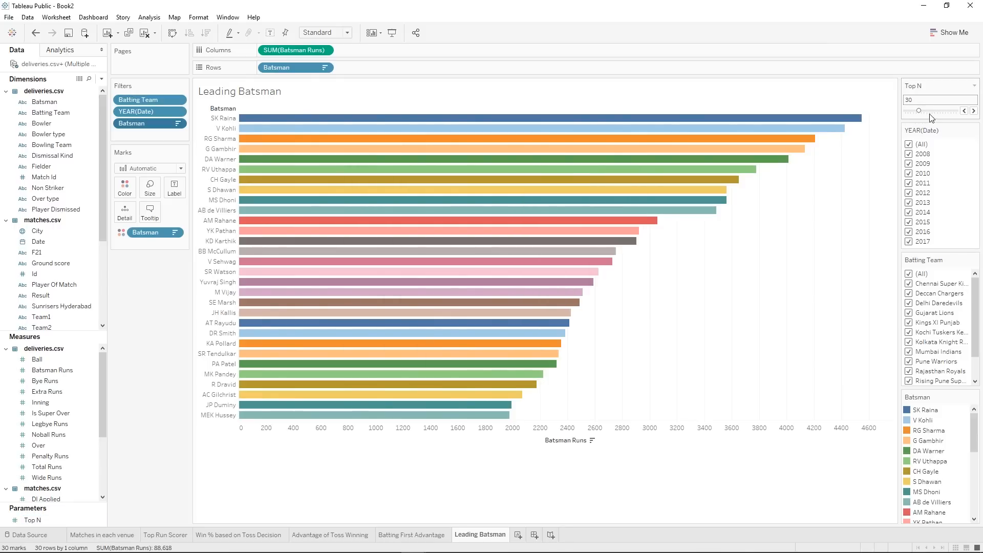
click(946, 114)
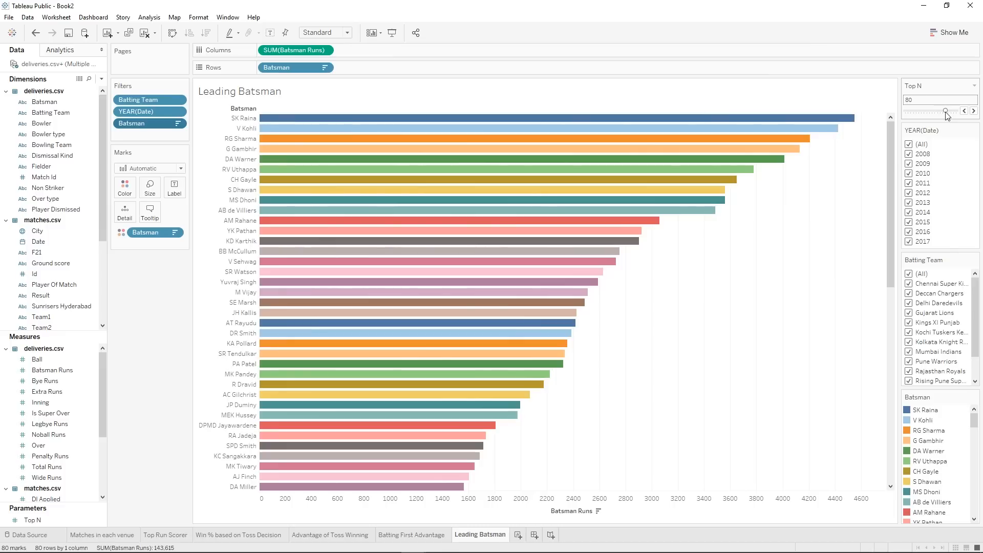
click(932, 112)
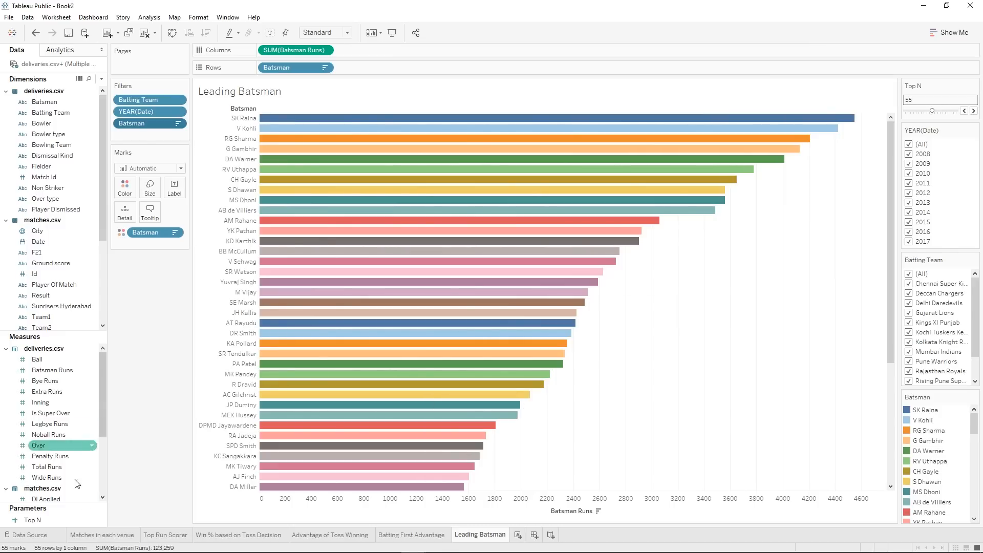
Turn off the Top N parameter's step size and set Top N to 65.
right_click(94, 521)
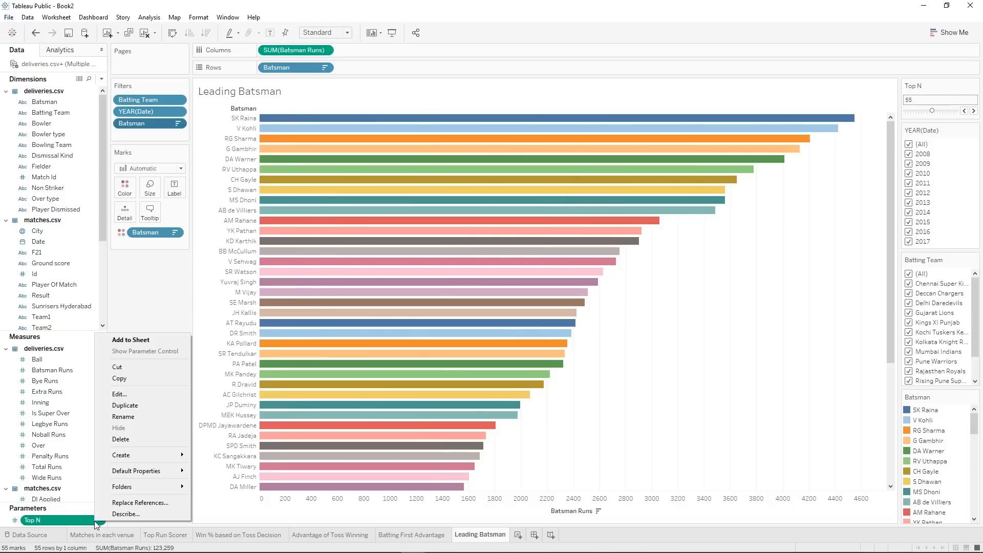
click(122, 394)
click(363, 344)
click(363, 344)
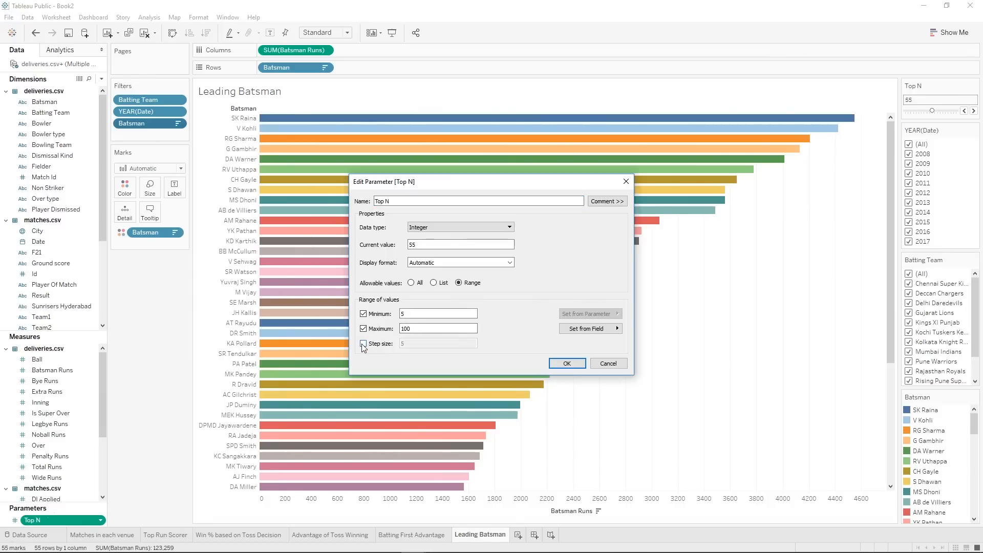
click(567, 363)
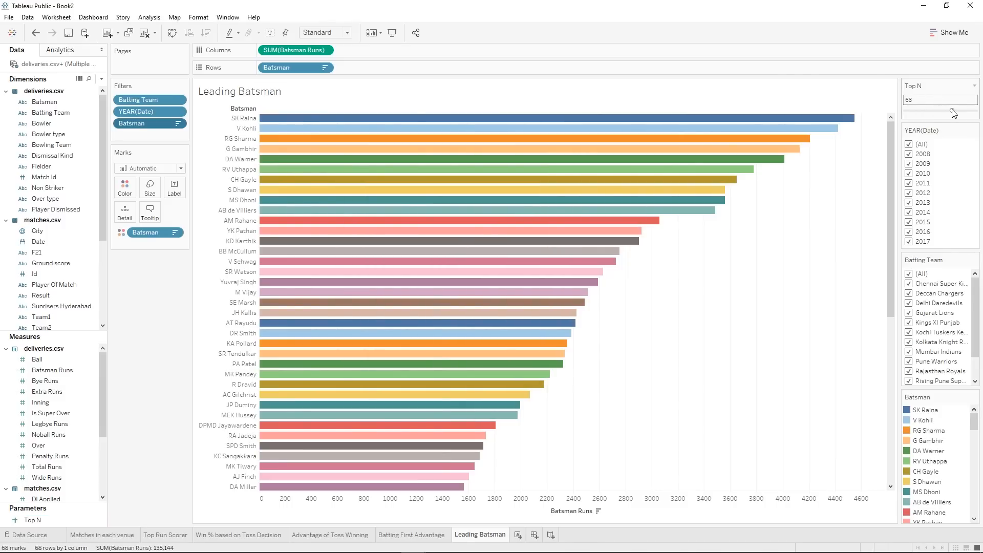
drag(924, 112, 951, 117)
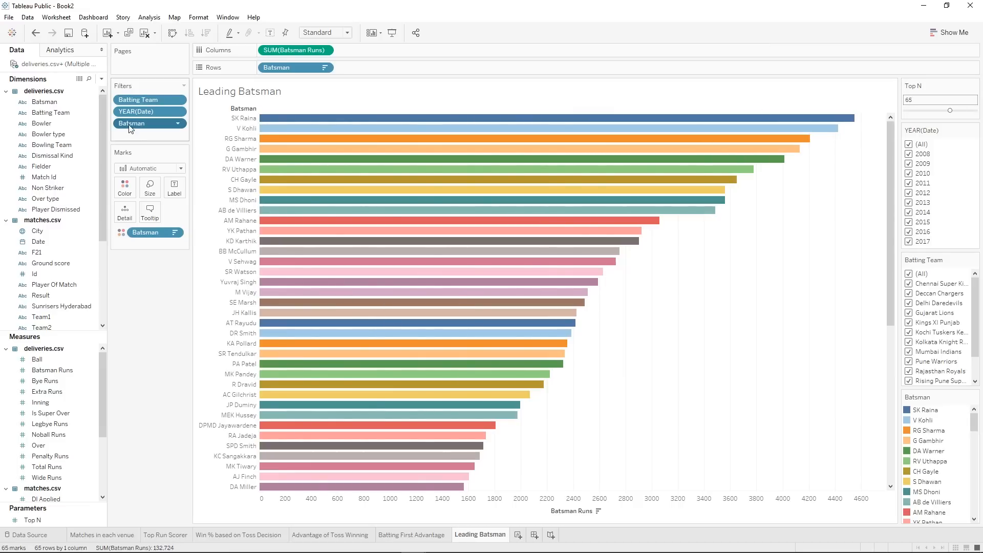
Remove the Batsman filter from the Leading Batsman sheet and hide the Top N parameter control.
drag(131, 125, 127, 313)
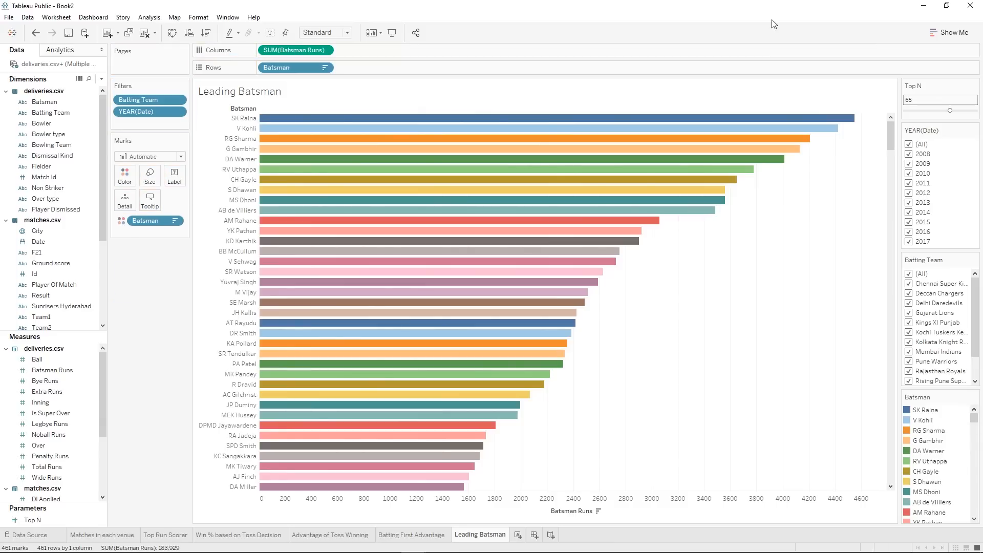
click(975, 86)
click(916, 184)
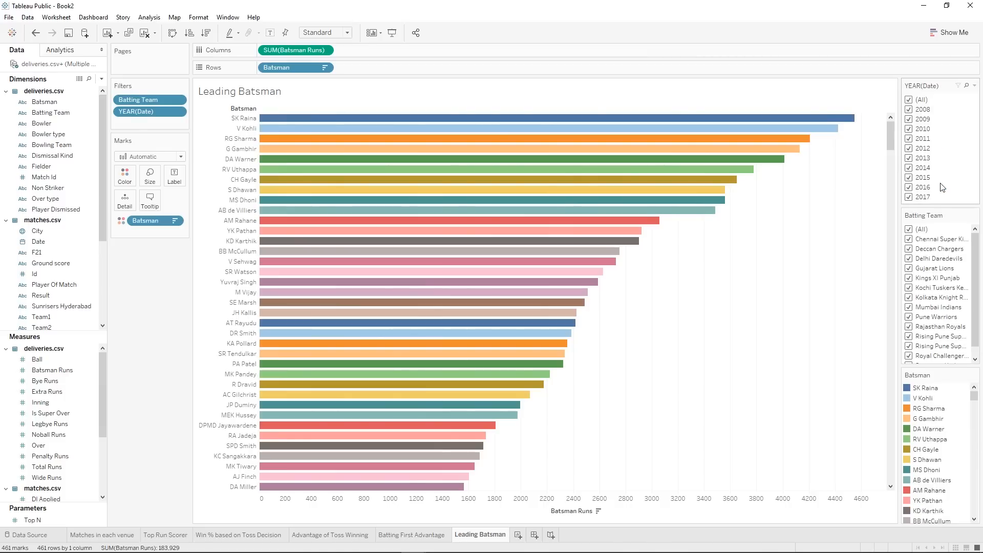
mouse_move(890, 133)
mouse_down()
mouse_move(889, 461)
mouse_move(890, 131)
mouse_up()
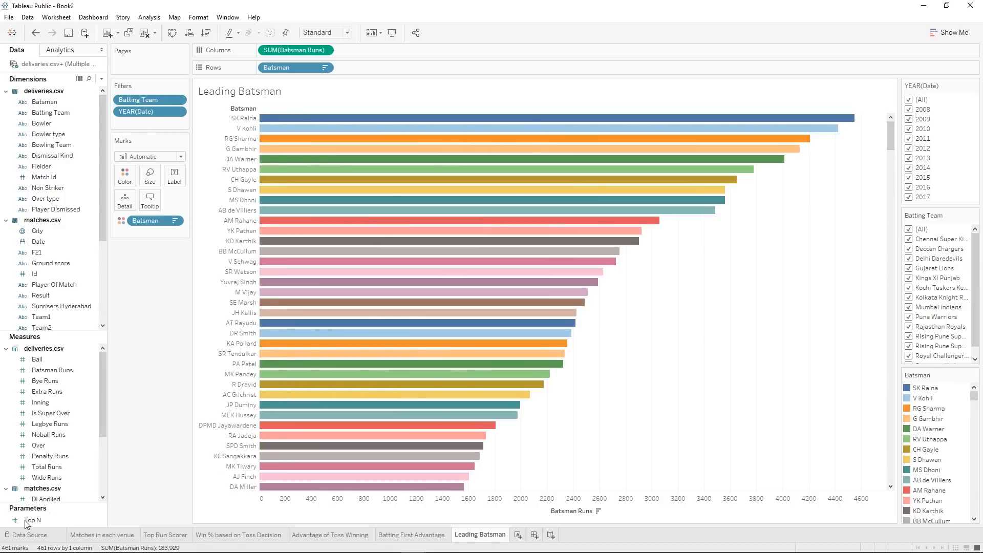
Create a new worksheet and name it Top 5 Batsman.
click(519, 535)
right_click(520, 535)
click(574, 414)
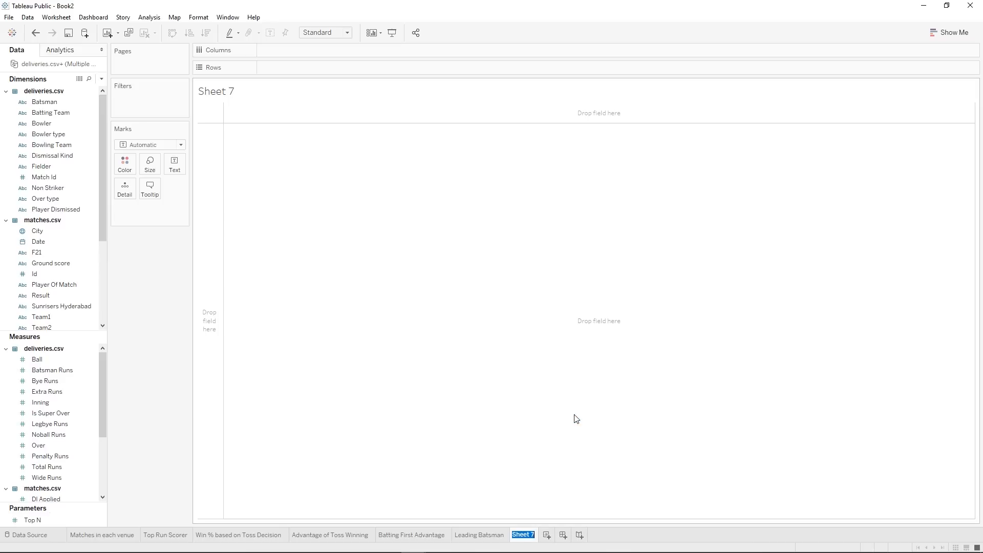
text(Top 5 Batsman)
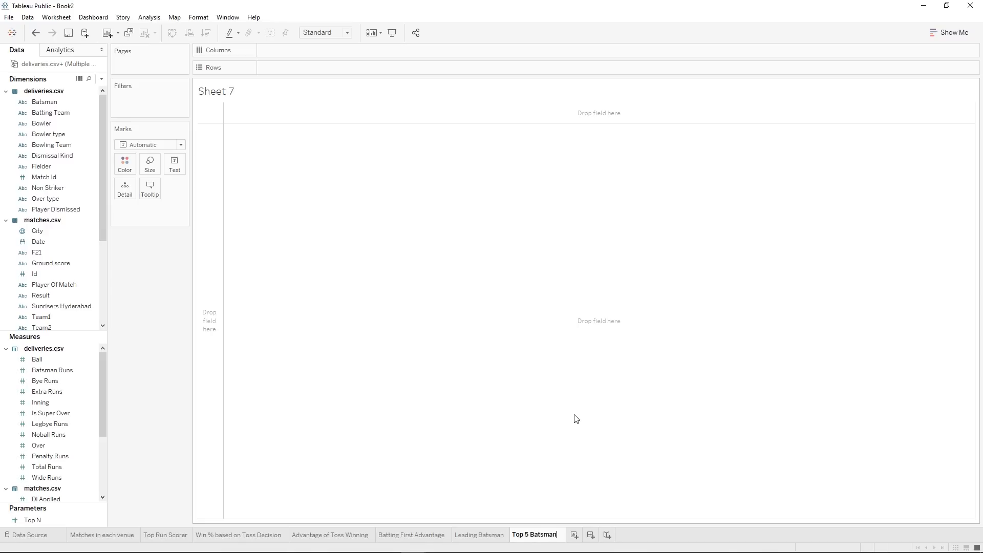
key(Return)
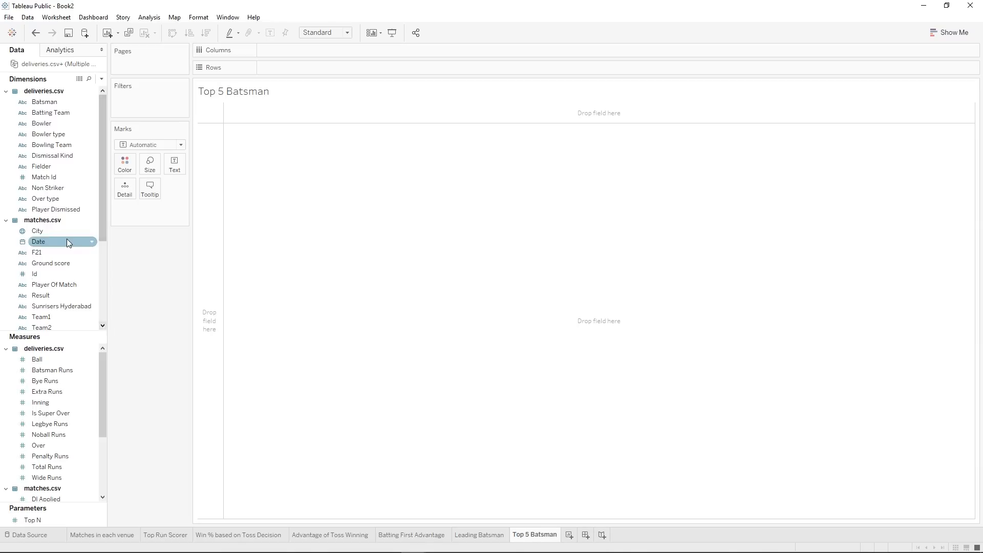
List Batsman in the rows and filter it to the top 5 by the sum of Batsman Runs.
drag(60, 103, 283, 71)
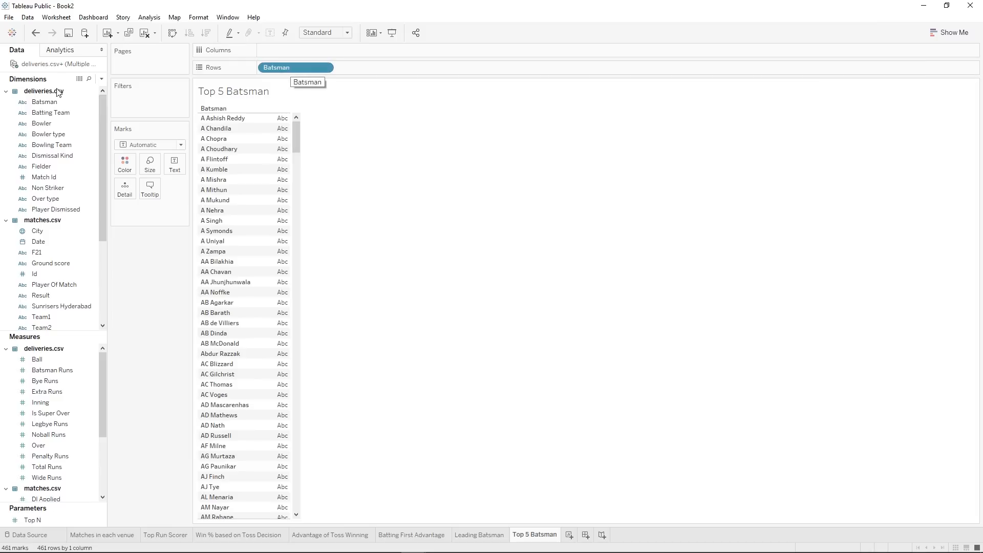
drag(64, 100, 159, 105)
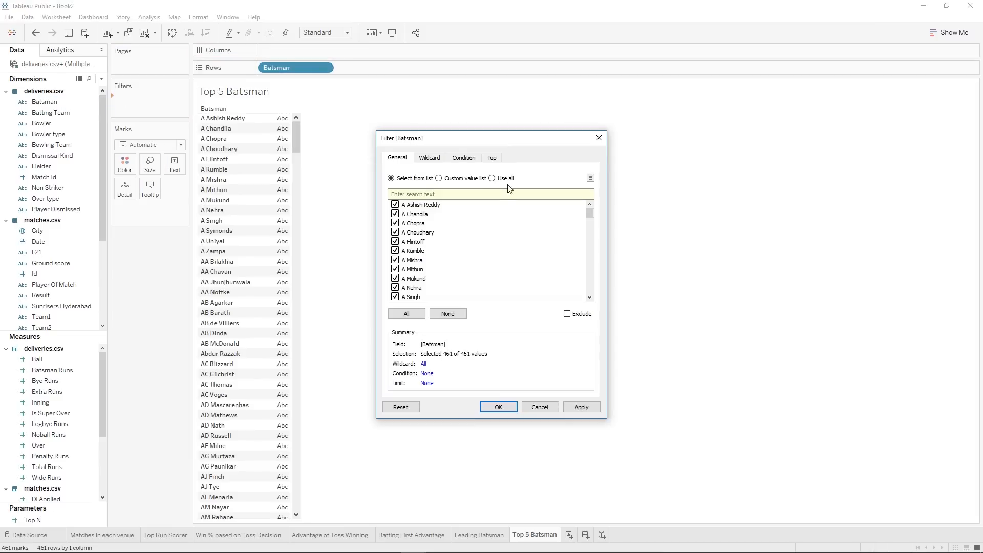
click(491, 157)
click(398, 186)
click(474, 196)
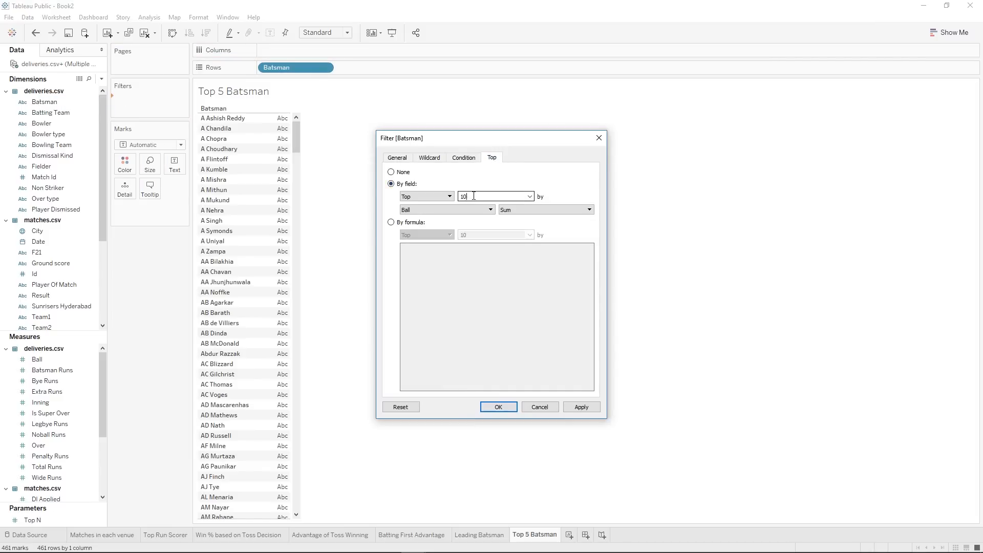
text(5)
click(485, 210)
click(504, 188)
click(429, 211)
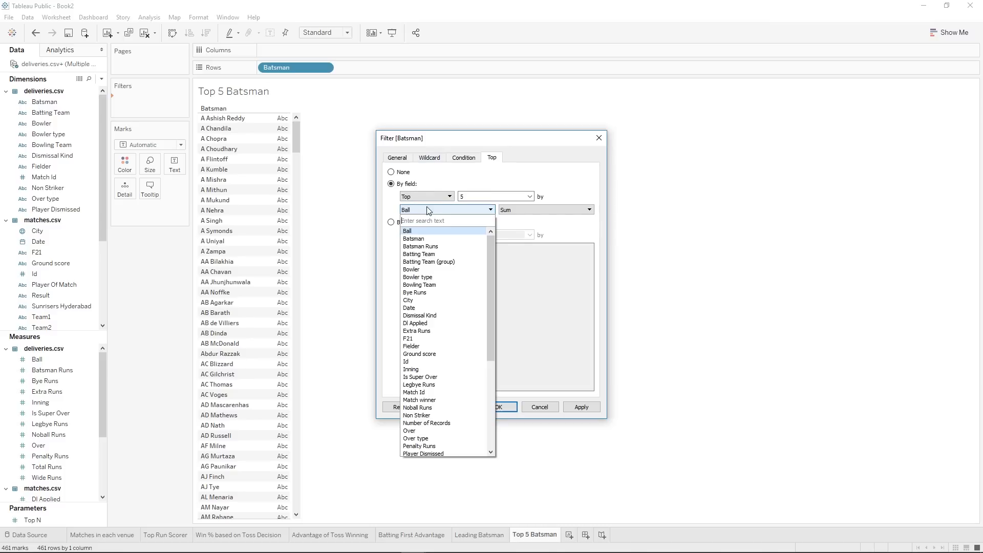
click(422, 247)
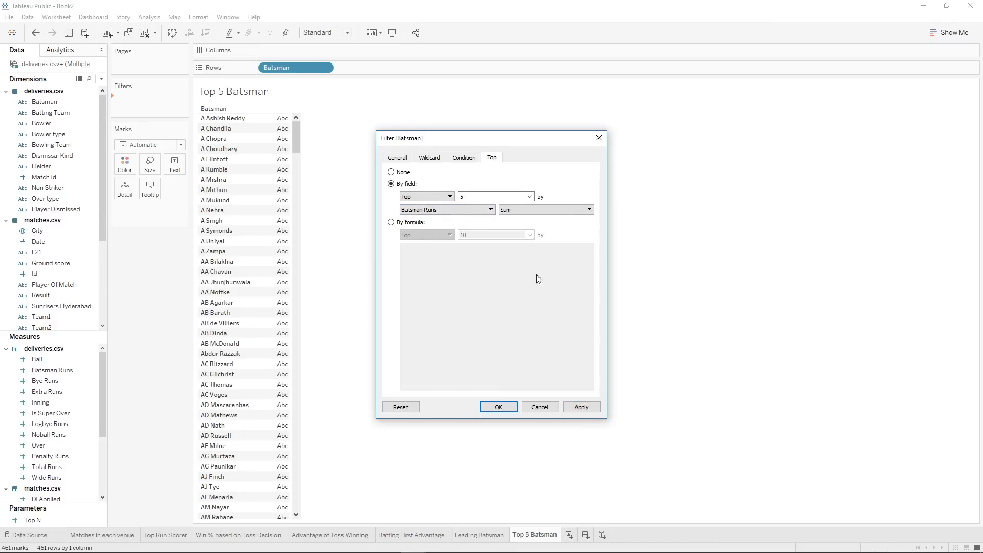
click(586, 407)
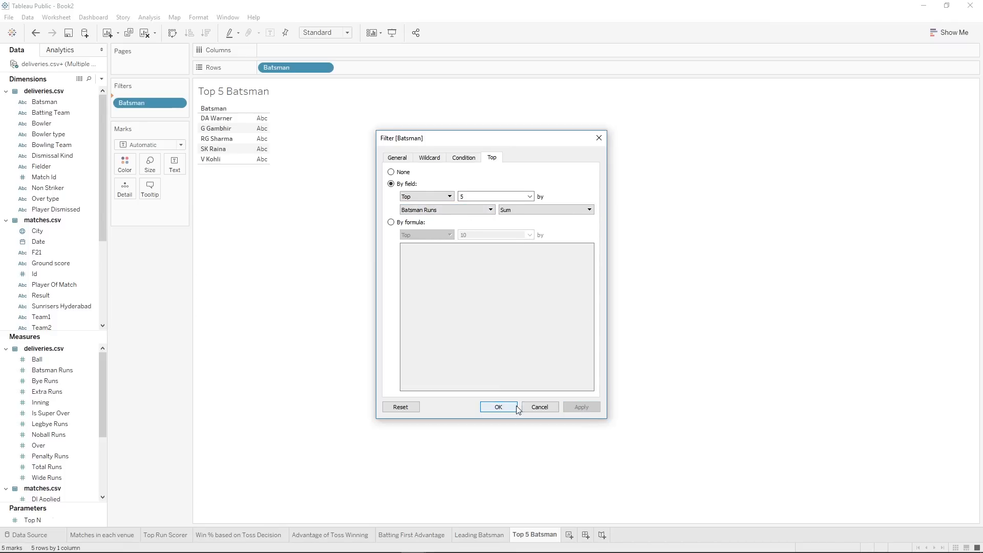
click(511, 410)
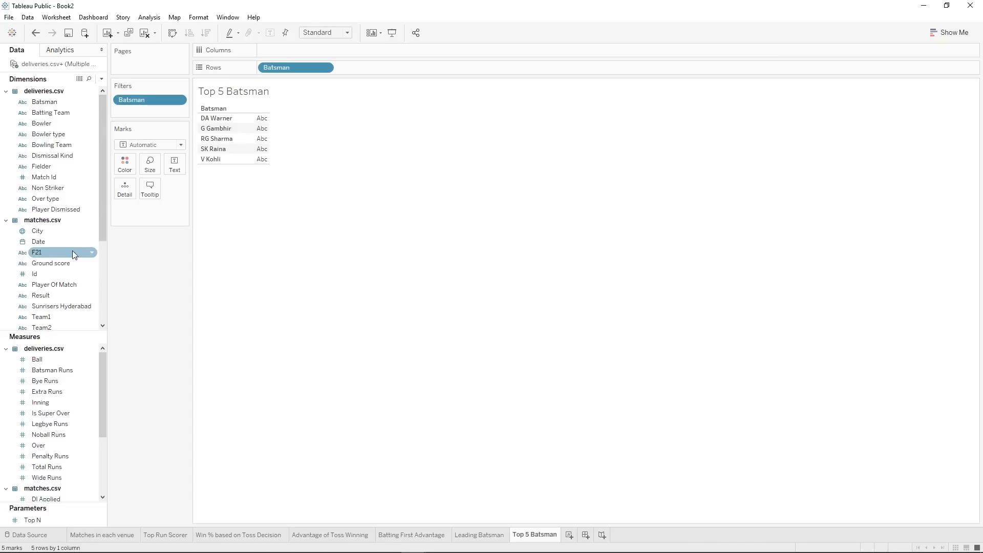
Add Batsman Runs to the rows beside Batsman and sort the batsmen in descending order of runs.
drag(60, 373, 380, 72)
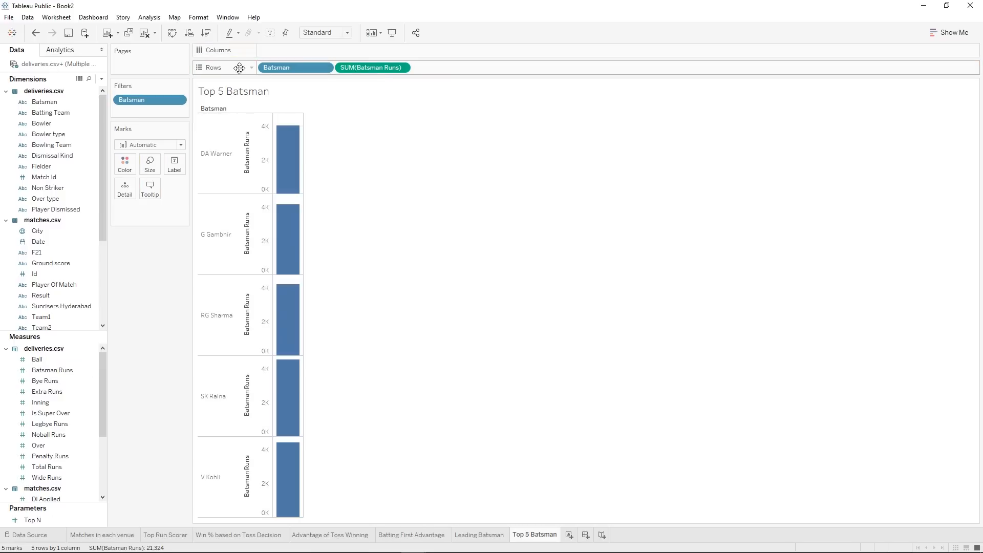
click(205, 32)
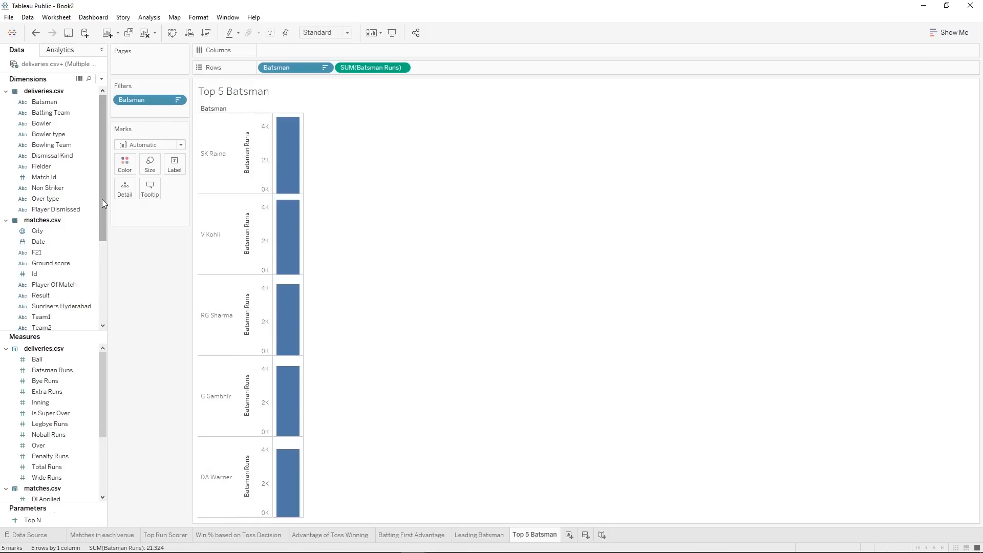
Add Date to the columns and plot the runs over continuous years.
click(54, 241)
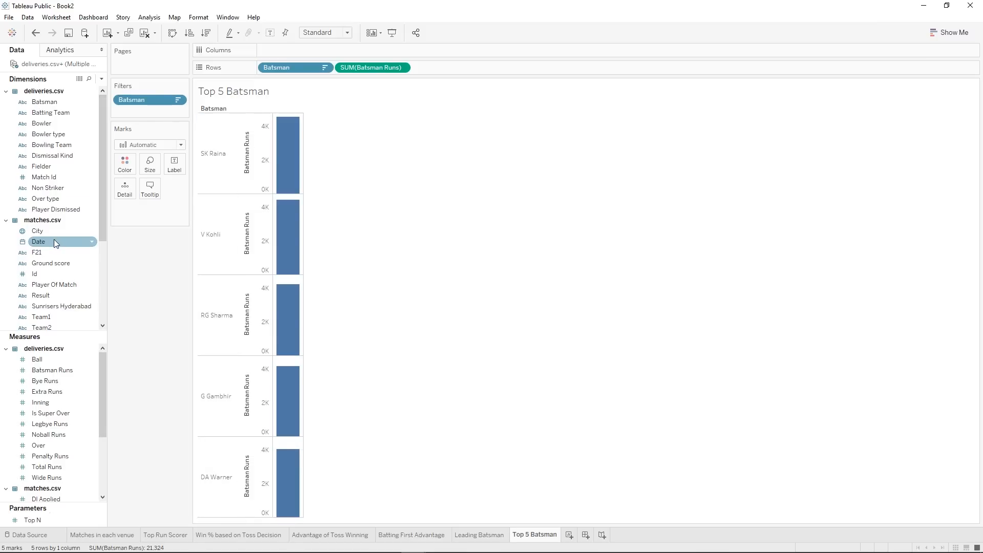
drag(54, 239, 276, 49)
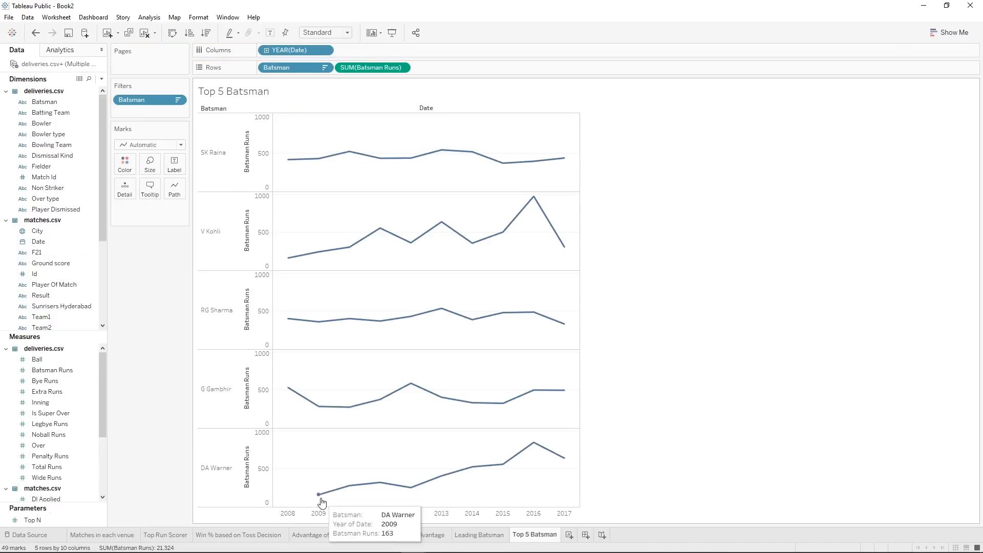
mouse_move(353, 492)
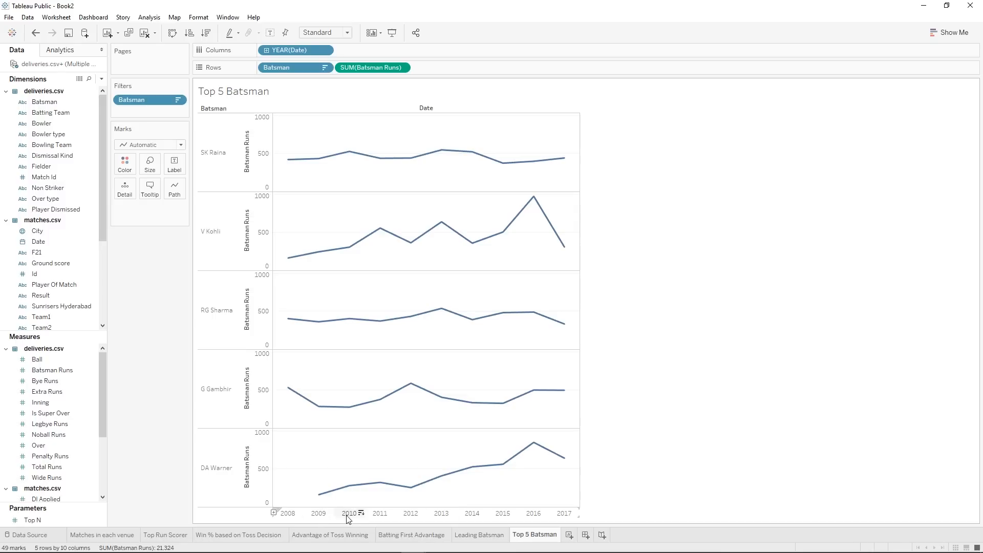
right_click(307, 53)
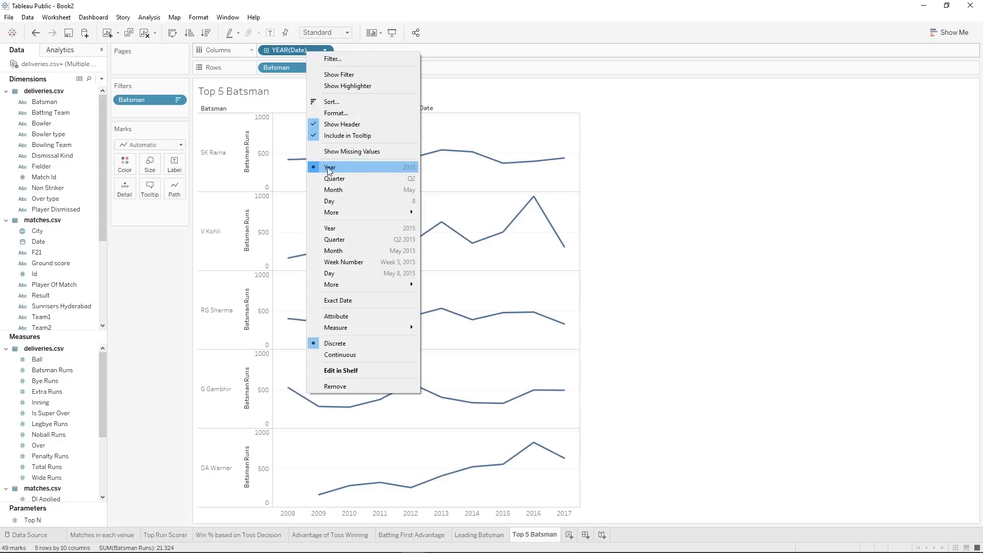
click(362, 228)
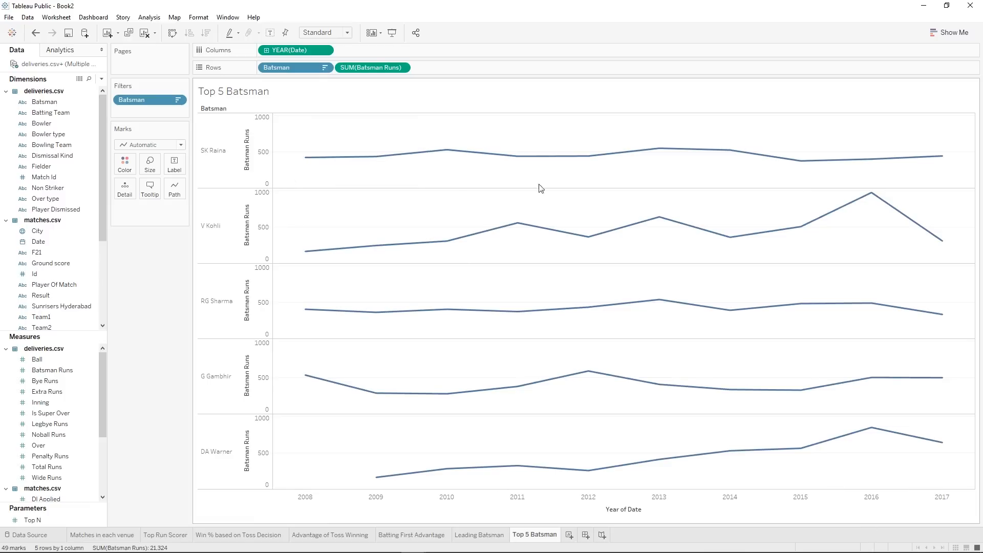
Color the lines by Batsman and label the points with Batsman Runs.
drag(49, 102, 124, 164)
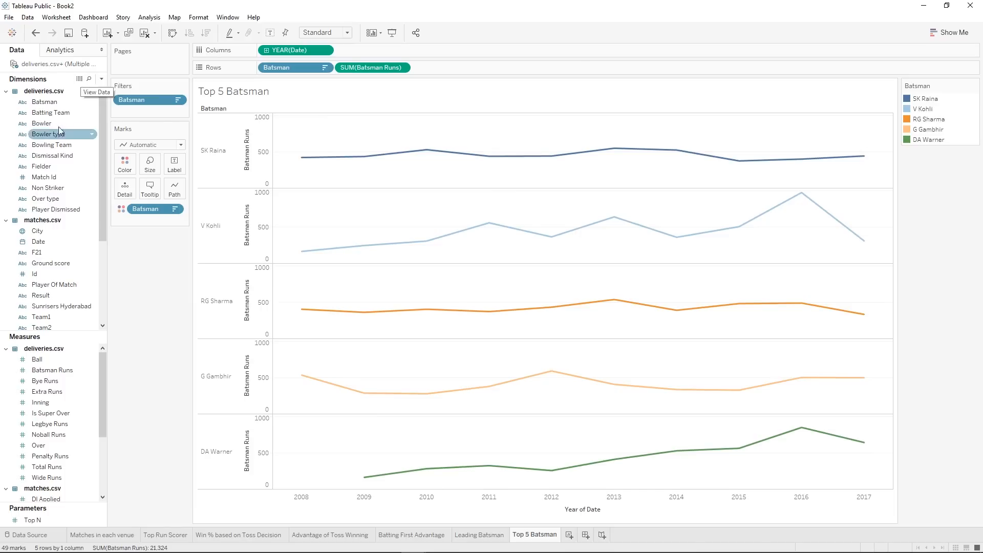
click(46, 370)
drag(46, 370, 169, 168)
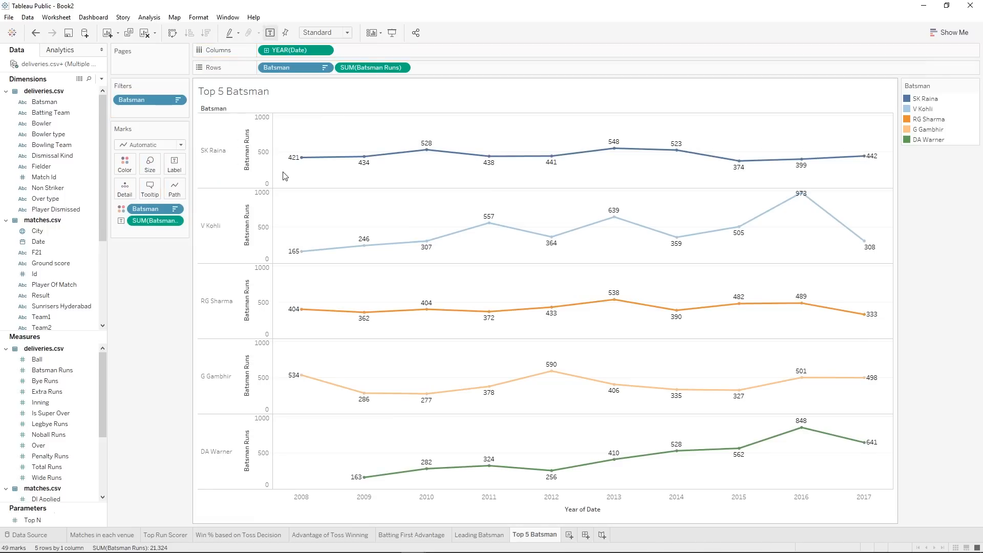
Create a new worksheet charting Batsman Runs for each Bowler, sorted in ascending order.
click(569, 537)
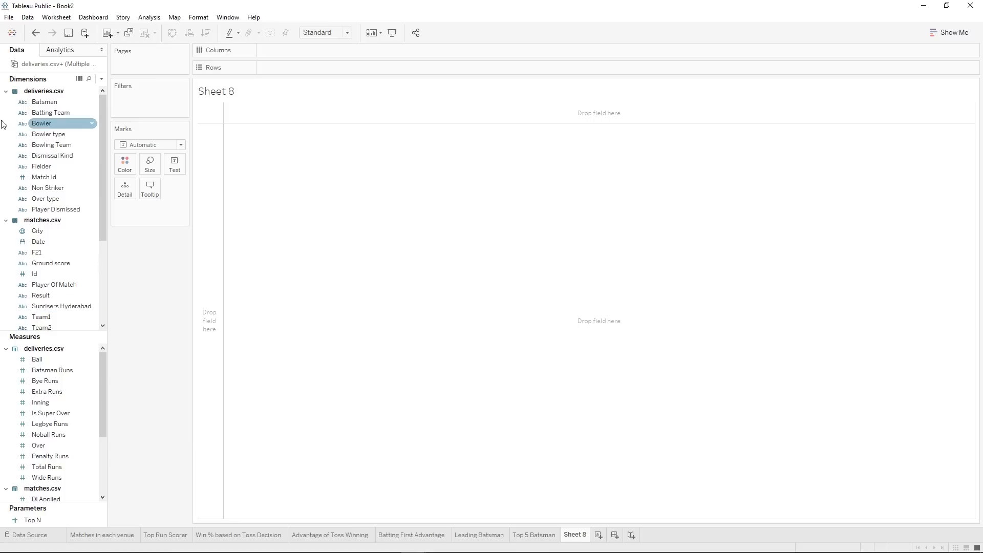
drag(35, 124, 265, 75)
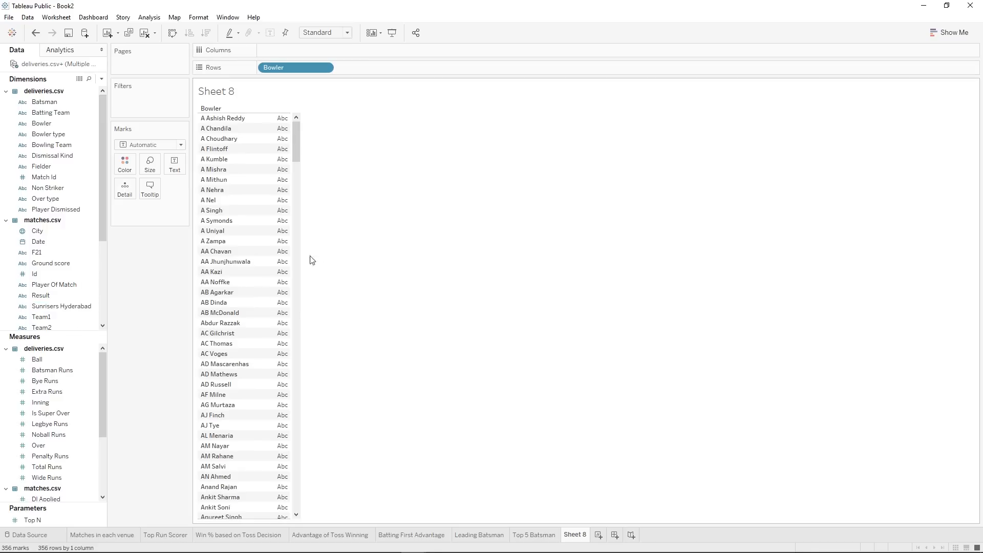
click(80, 373)
drag(80, 375, 309, 53)
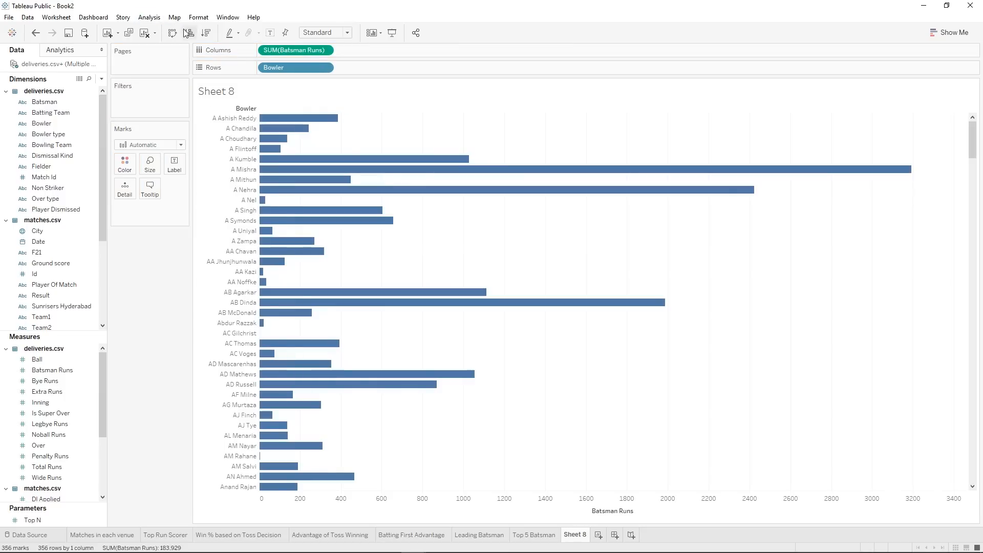
click(188, 33)
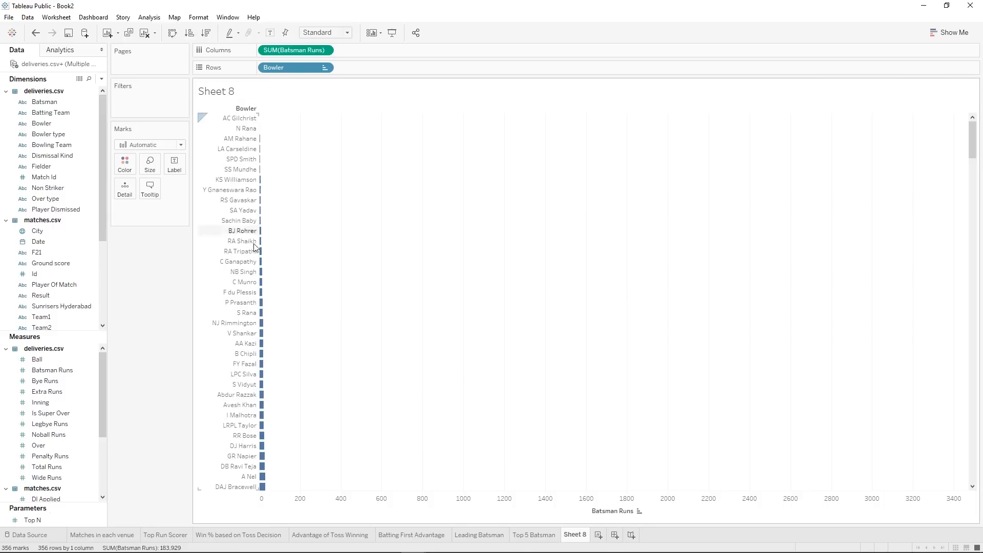
scroll(262, 425, down, 20)
scroll(260, 414, up, 20)
Add Match Id as a count after Batsman Runs in the columns and compare both measures across the bowlers.
drag(76, 173, 367, 48)
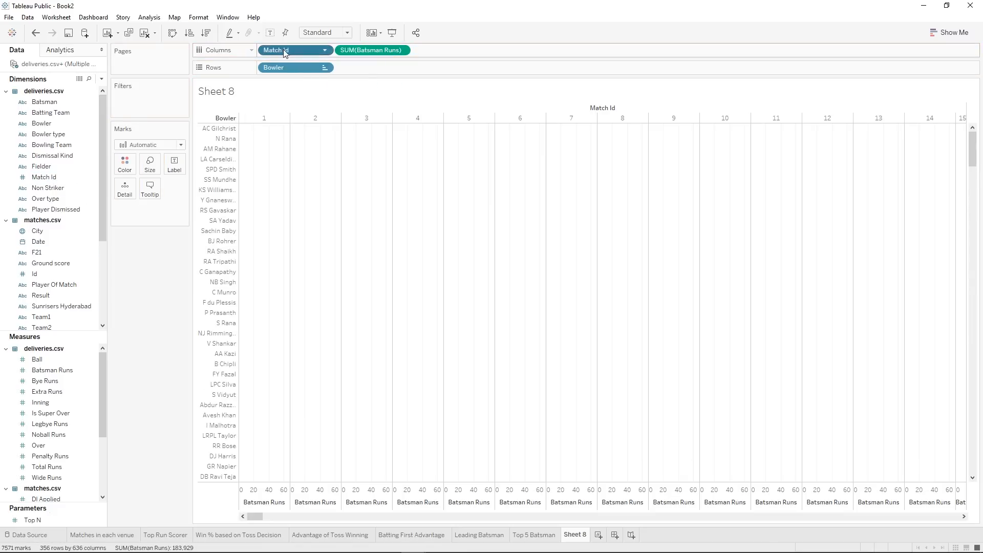
right_click(283, 49)
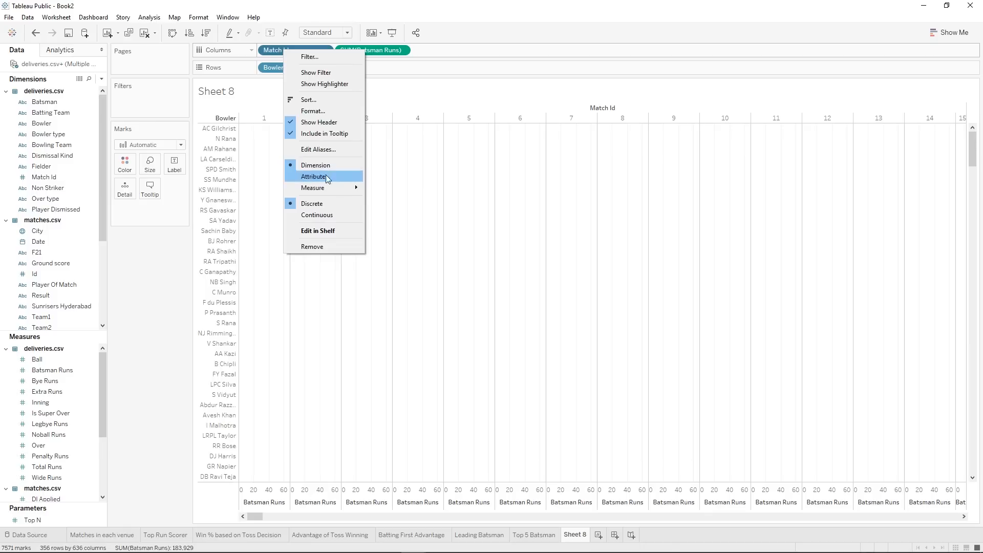
mouse_move(324, 189)
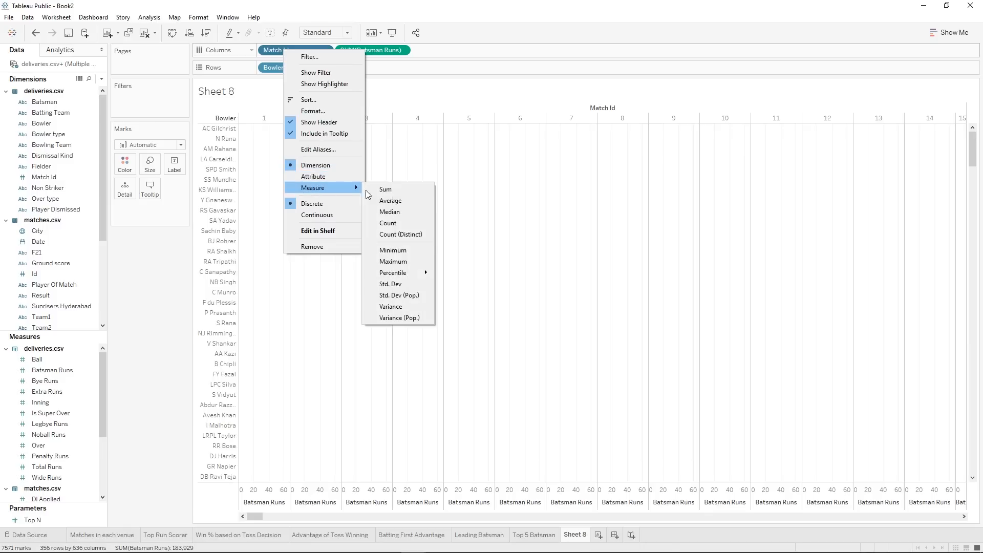
click(409, 223)
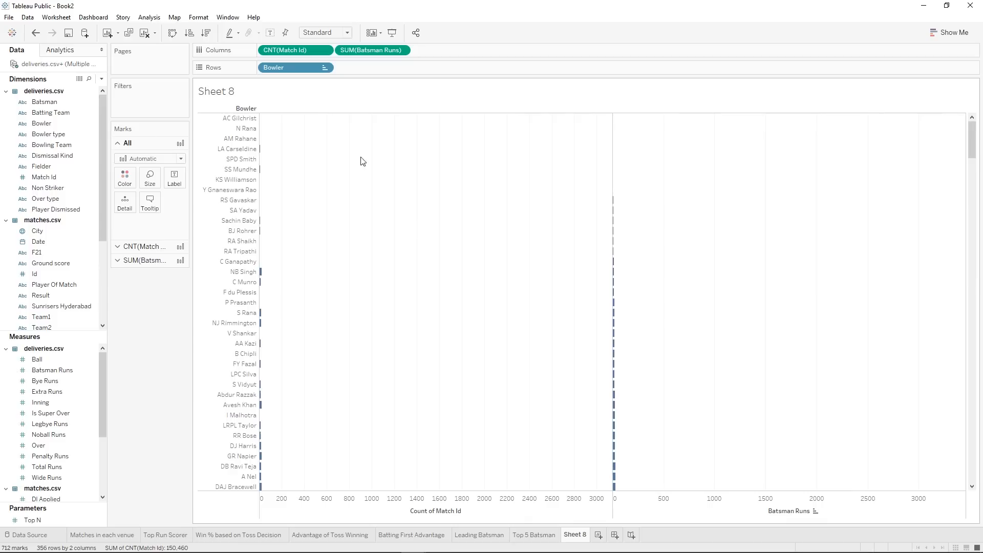
drag(301, 56, 424, 54)
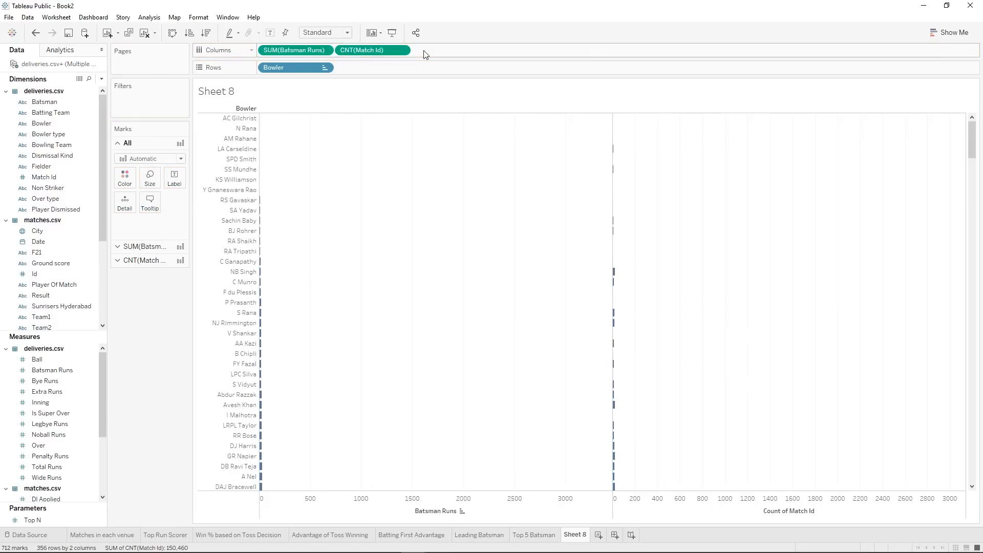
scroll(546, 197, down, 10)
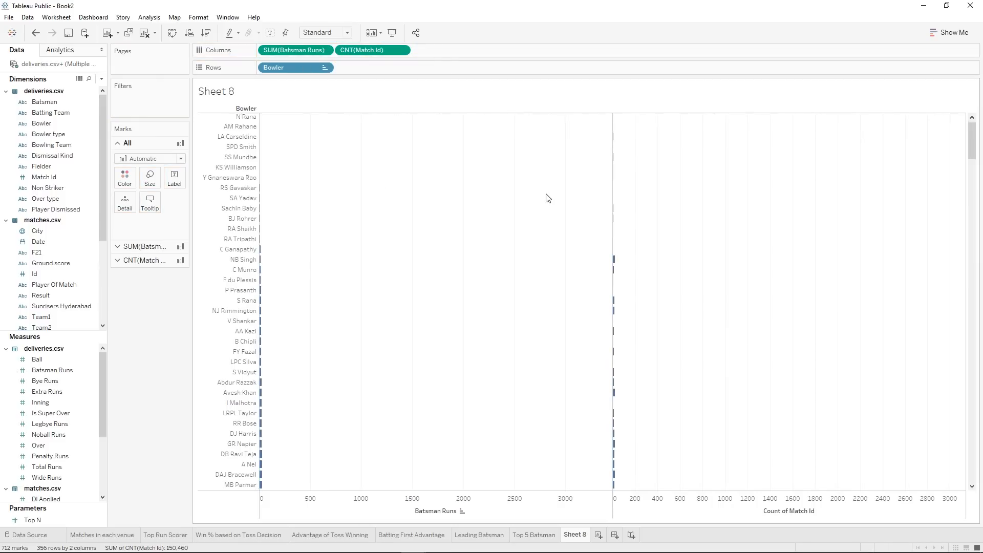
scroll(549, 199, down, 10)
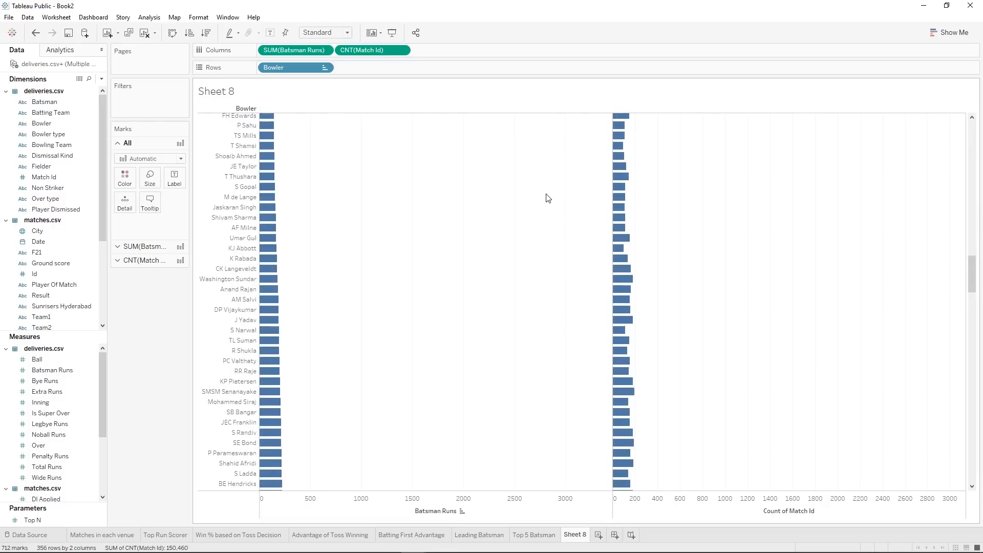
scroll(700, 220, down, 10)
scroll(700, 221, down, 10)
mouse_move(785, 444)
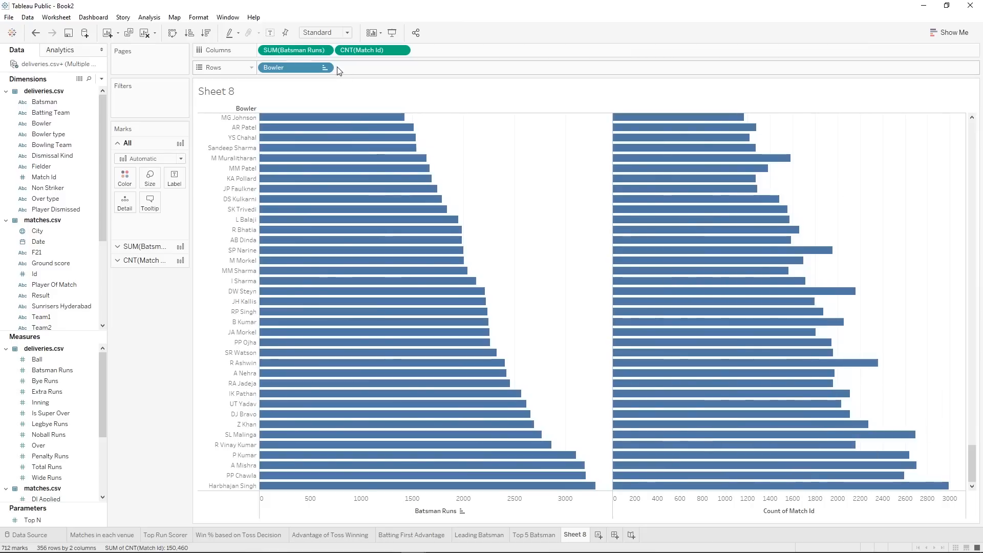
Replace both measures in the columns with Dismissal Kind and widen the table columns to fit the full dismissal names.
drag(364, 50, 179, 313)
drag(280, 53, 143, 314)
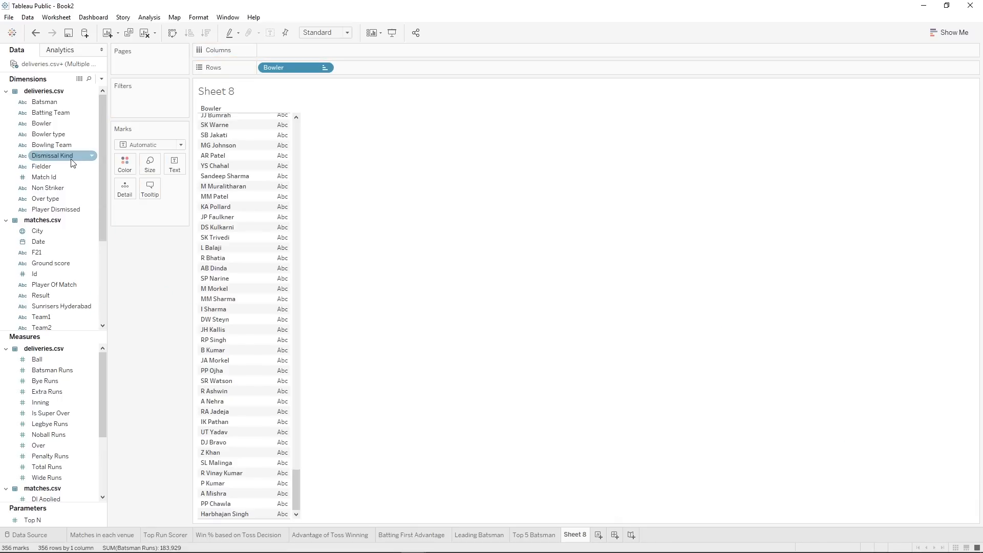
drag(72, 162, 290, 54)
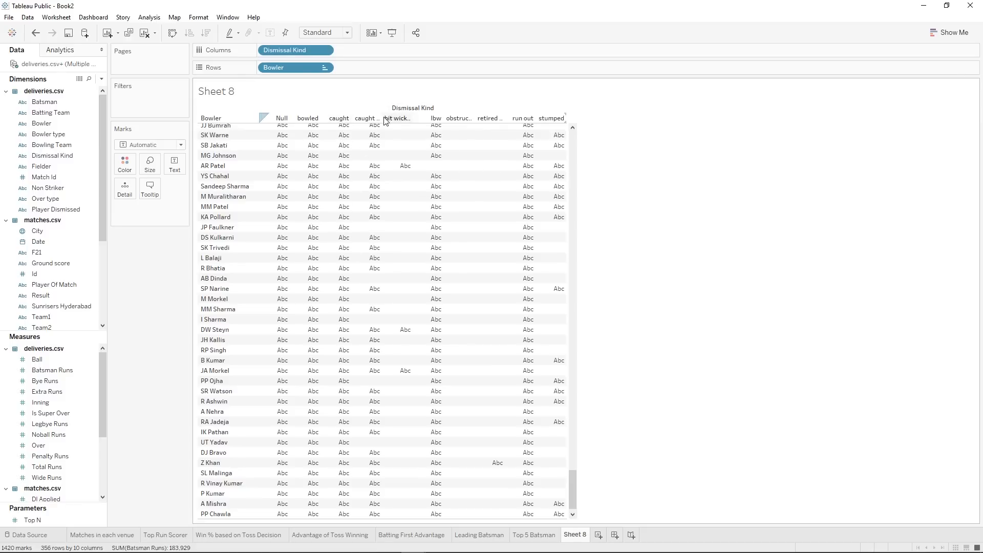
drag(382, 120, 463, 123)
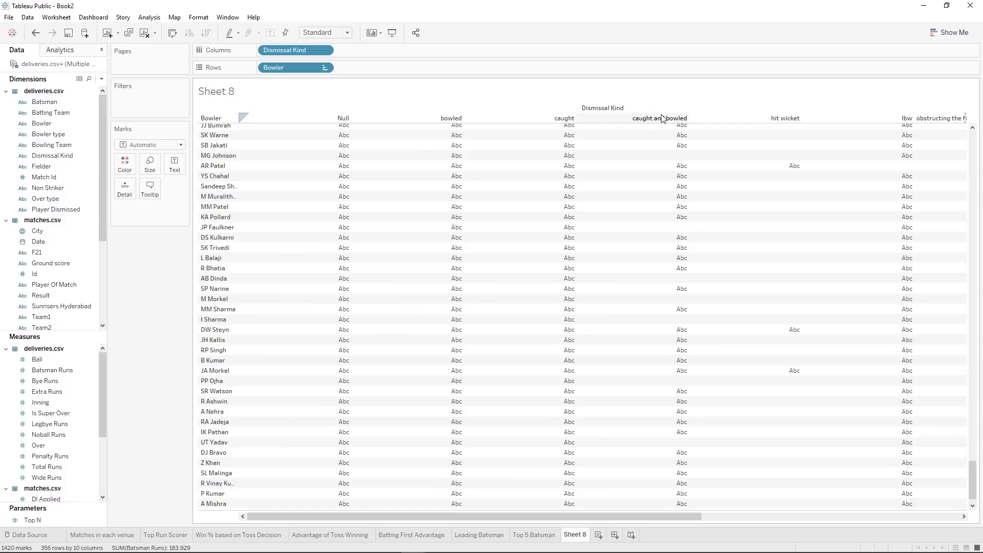
drag(578, 119, 533, 125)
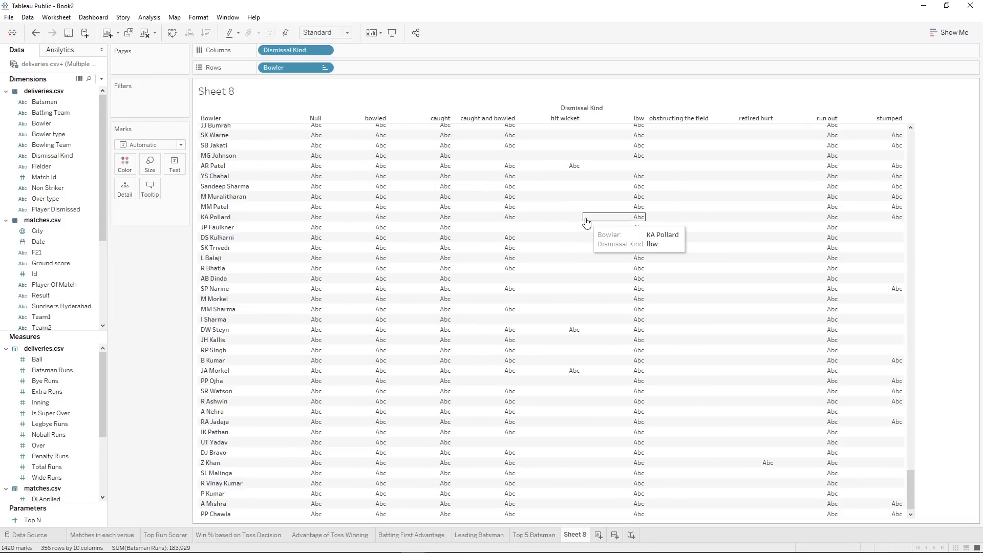
scroll(586, 221, down, 1)
Move Dismissal Kind from the columns to the filters, keeping only hit wicket.
drag(291, 50, 154, 97)
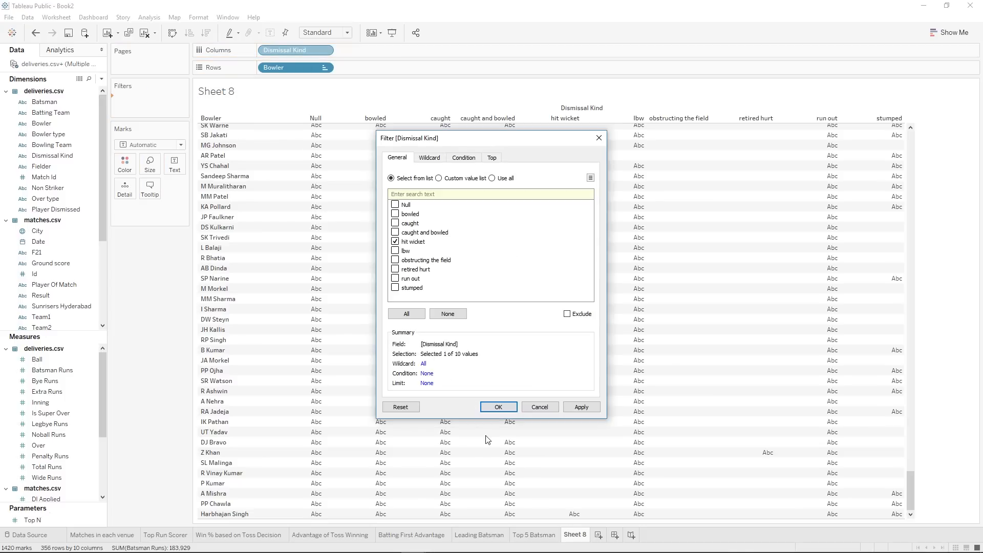
click(498, 407)
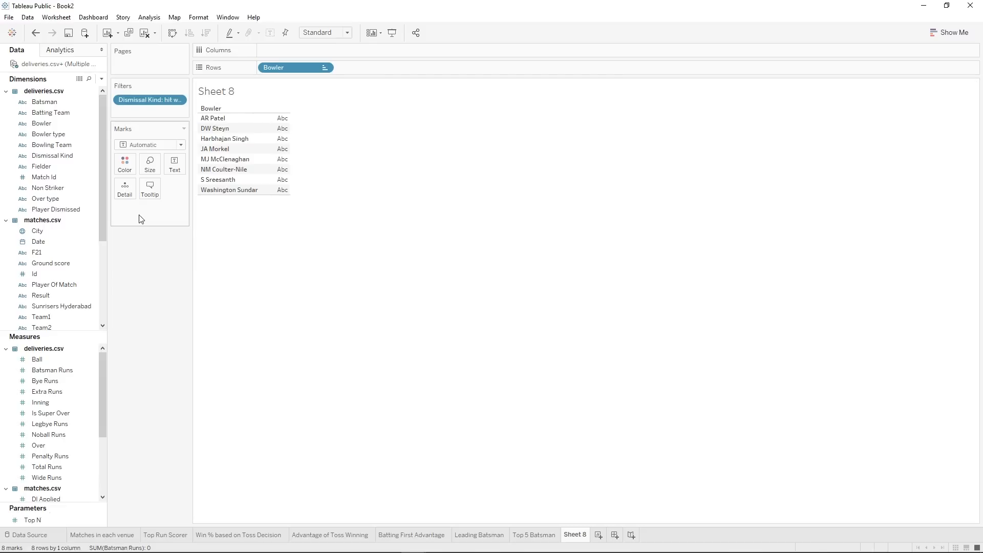
drag(43, 176, 149, 285)
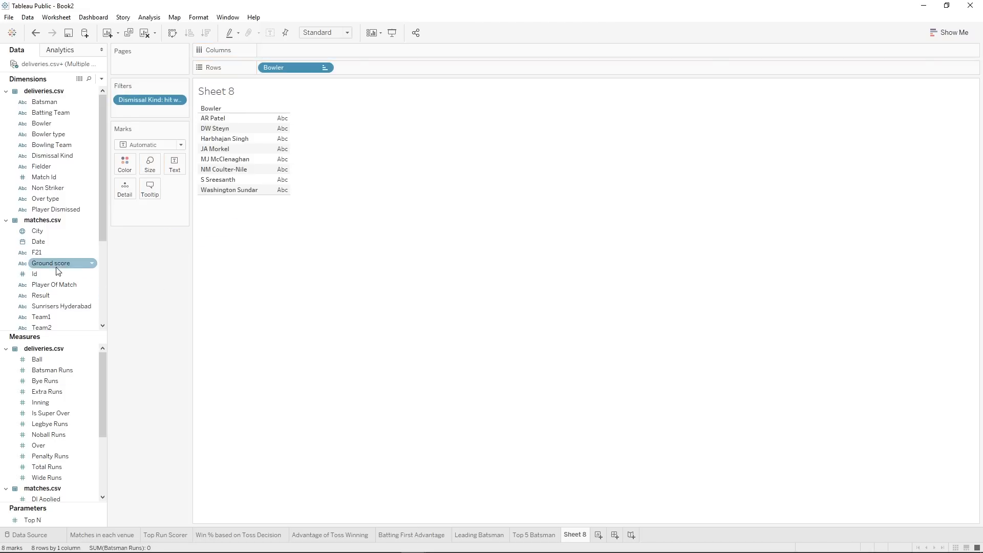
Add Number of Records to the columns and sort the bowlers in descending order.
scroll(57, 266, down, 4)
scroll(43, 400, down, 3)
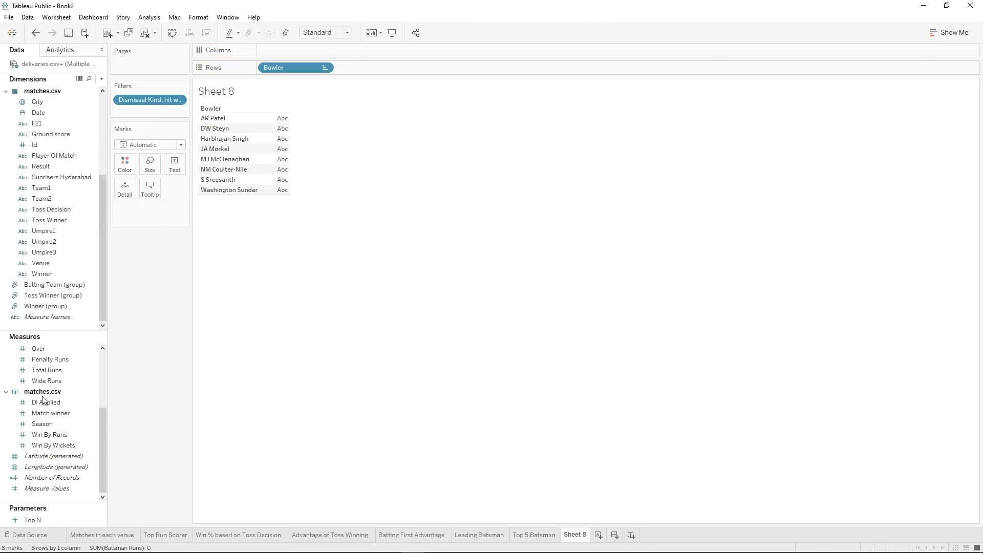
drag(48, 477, 275, 44)
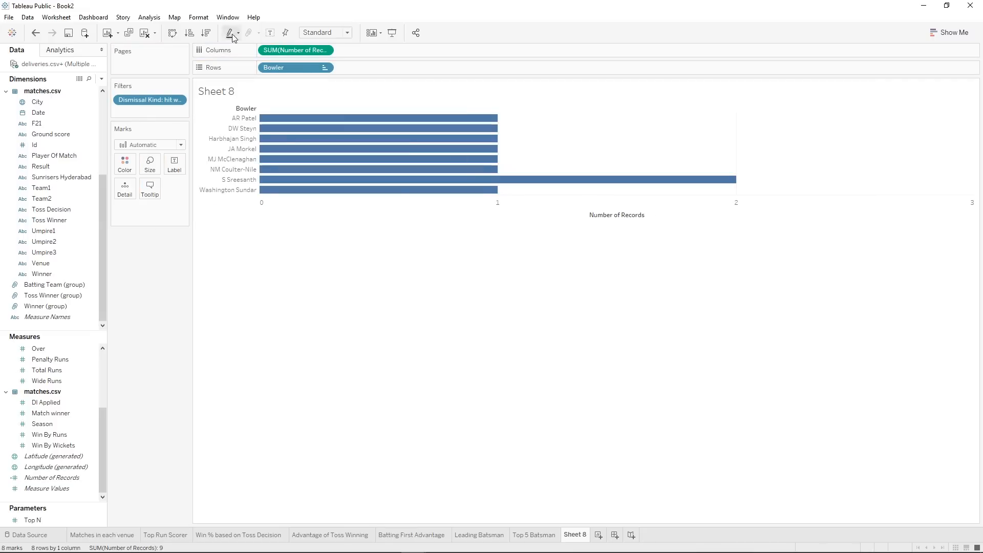
click(206, 33)
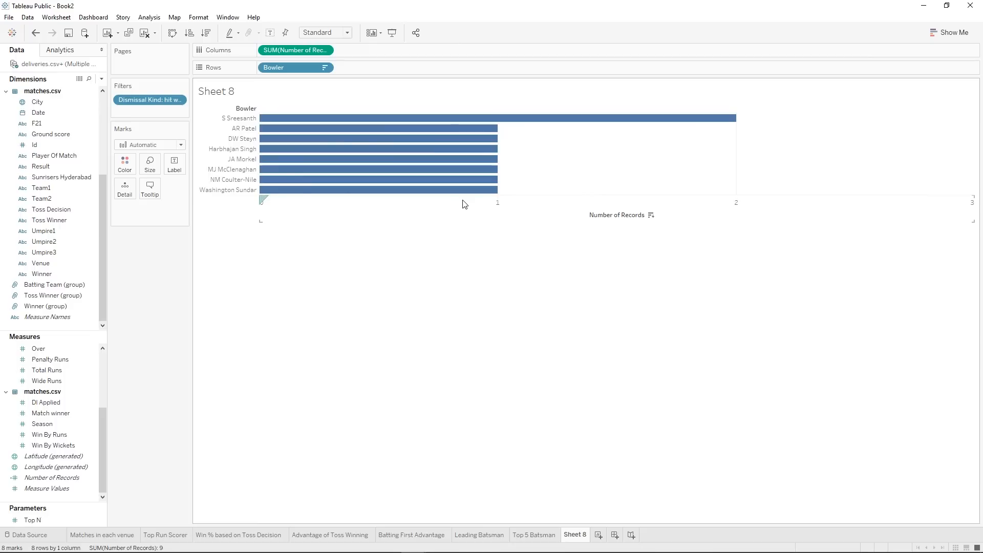
Edit the Dismissal Kind filter to include every dismissal type except Null.
right_click(169, 101)
click(196, 105)
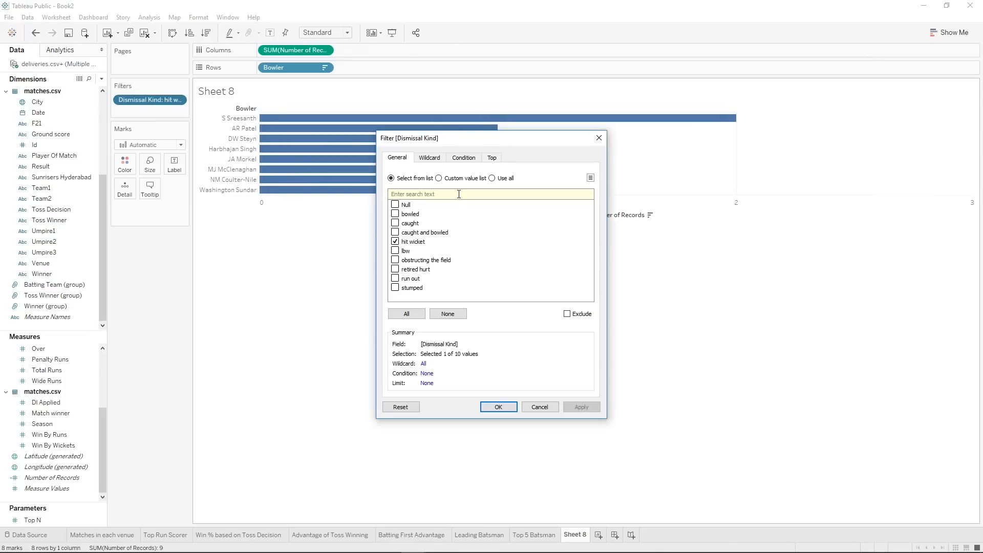
click(442, 314)
click(407, 314)
click(395, 205)
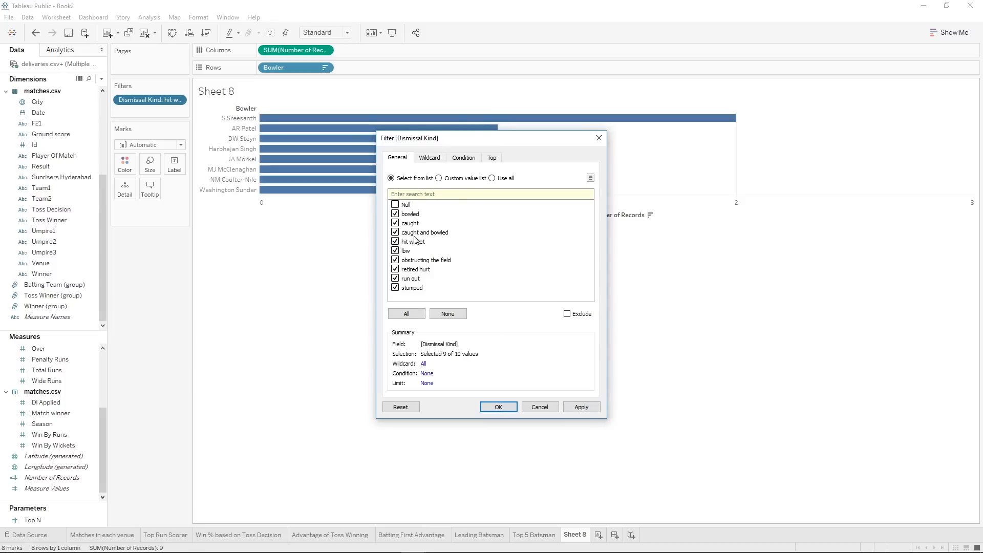
click(498, 407)
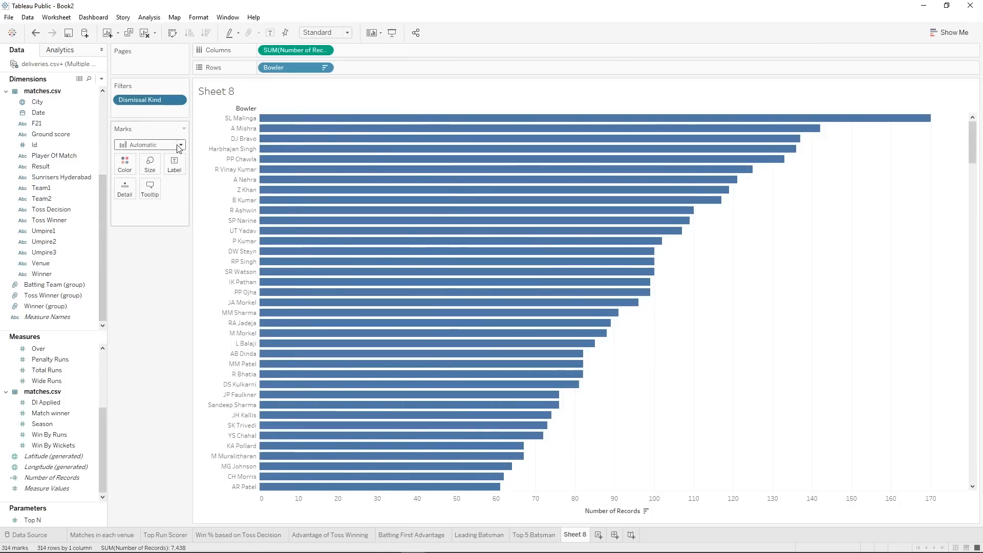
Colour the bars by Bowler and rename the worksheet as Leading Bowler.
drag(285, 69, 125, 164)
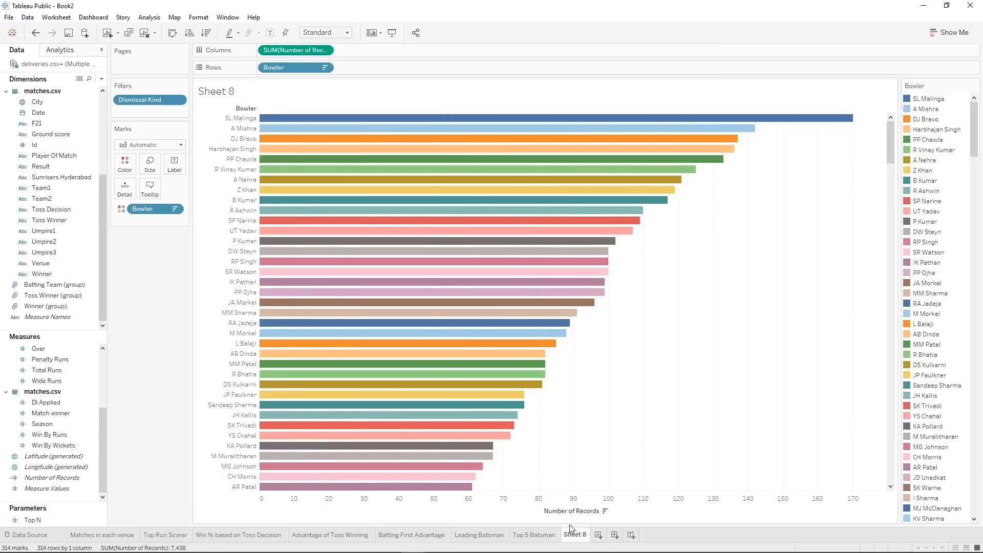
right_click(575, 538)
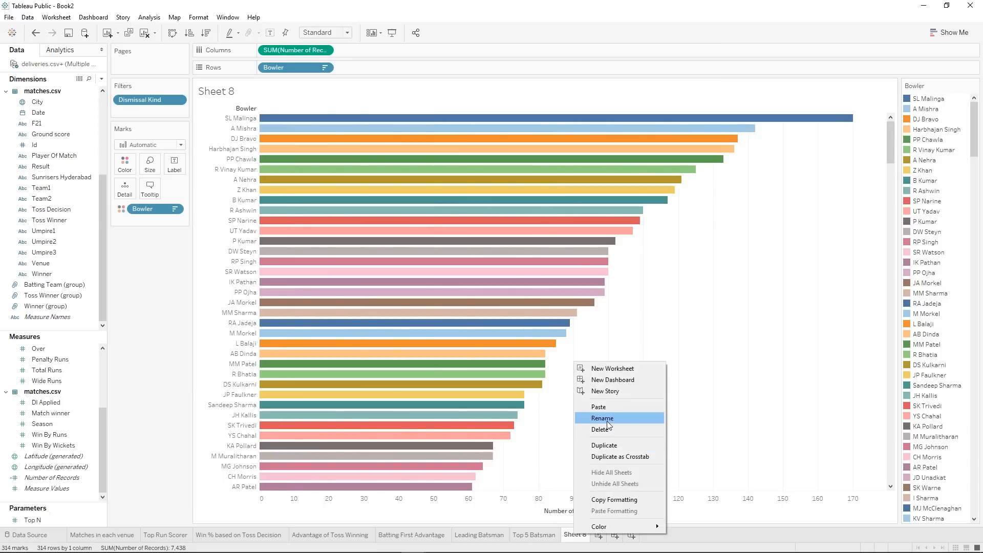
click(607, 424)
text(L)
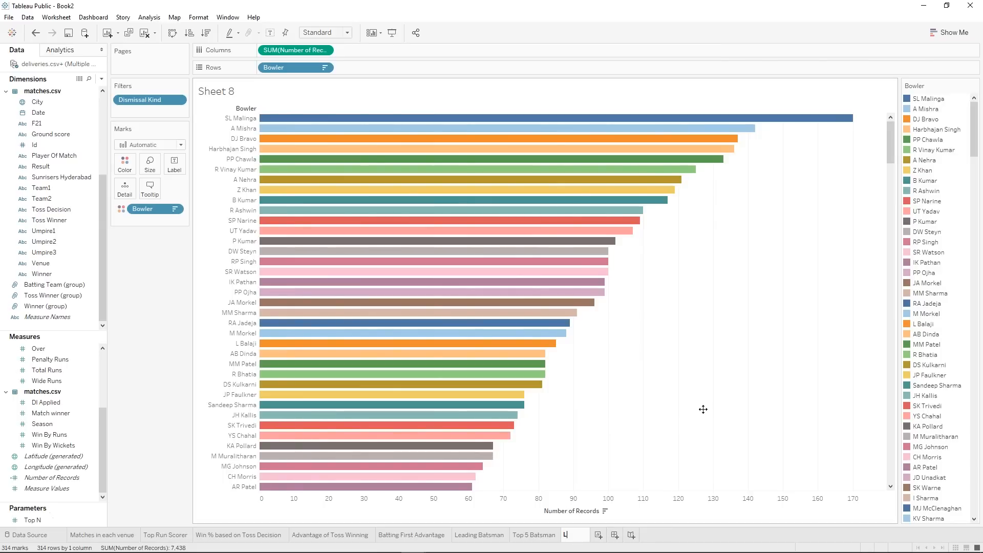
text(eading Bowler)
key(Return)
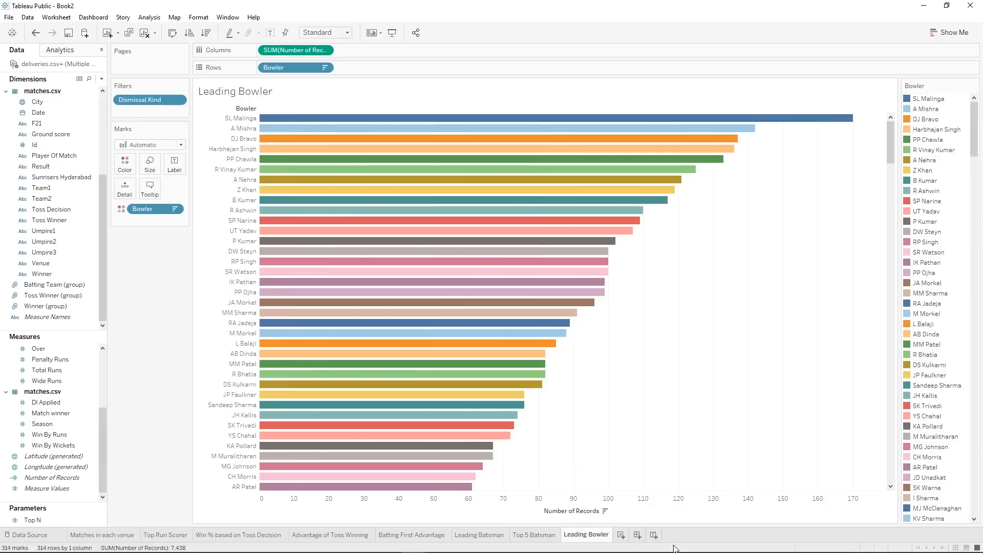
Duplicate the Top 5 Batsman worksheet and place the copy after Leading Bowler.
click(541, 540)
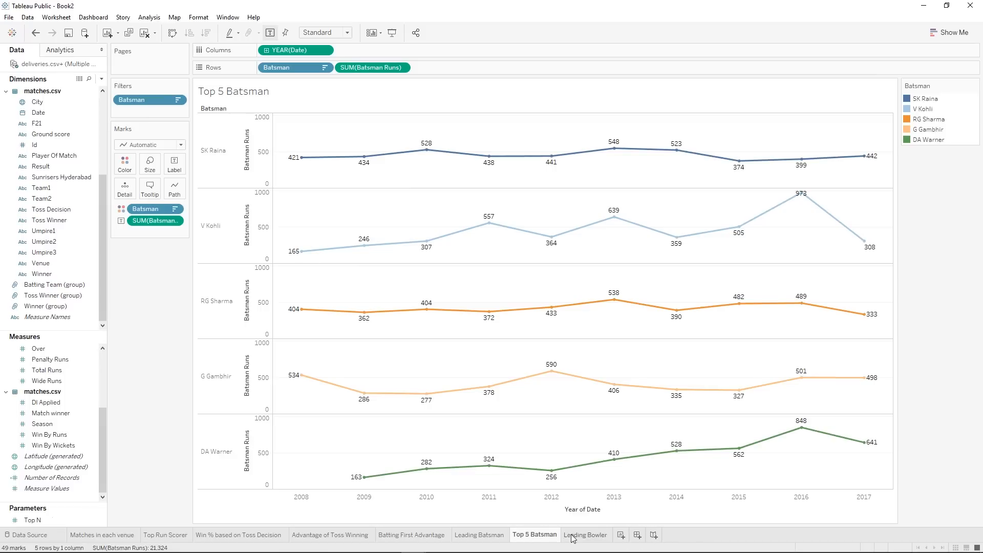
right_click(533, 537)
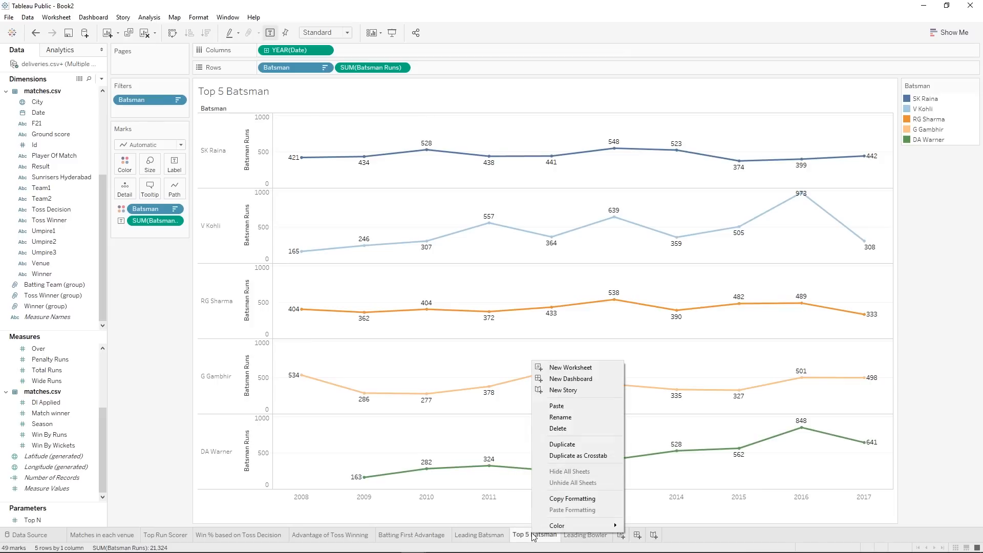
click(566, 445)
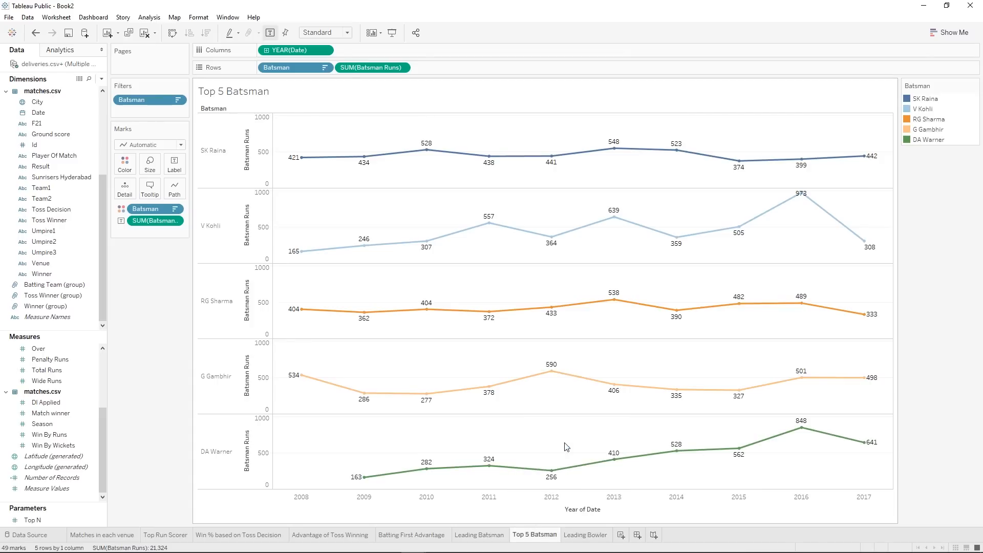
drag(631, 545, 674, 545)
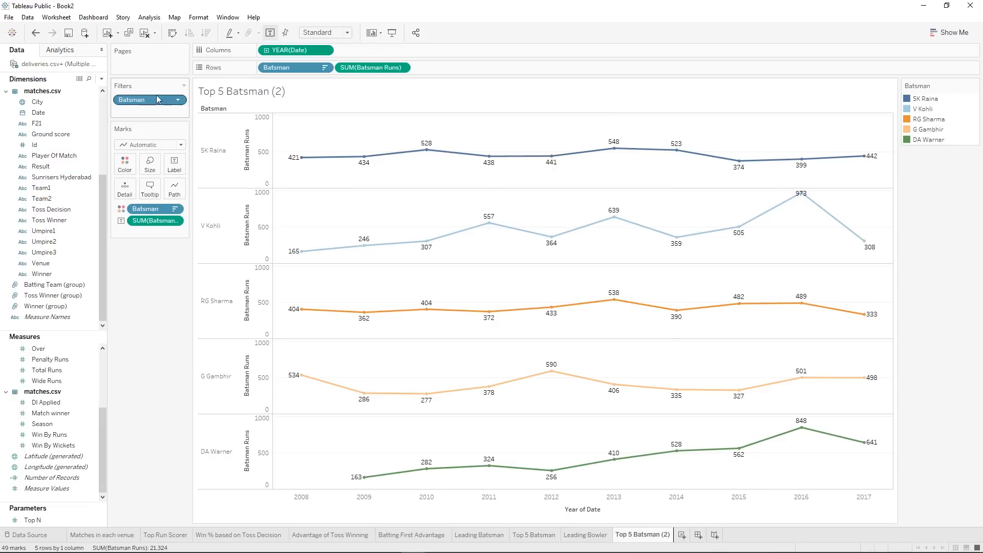
Add a Dismissal Kind filter to the duplicated worksheet that excludes Null.
scroll(75, 146, up, 4)
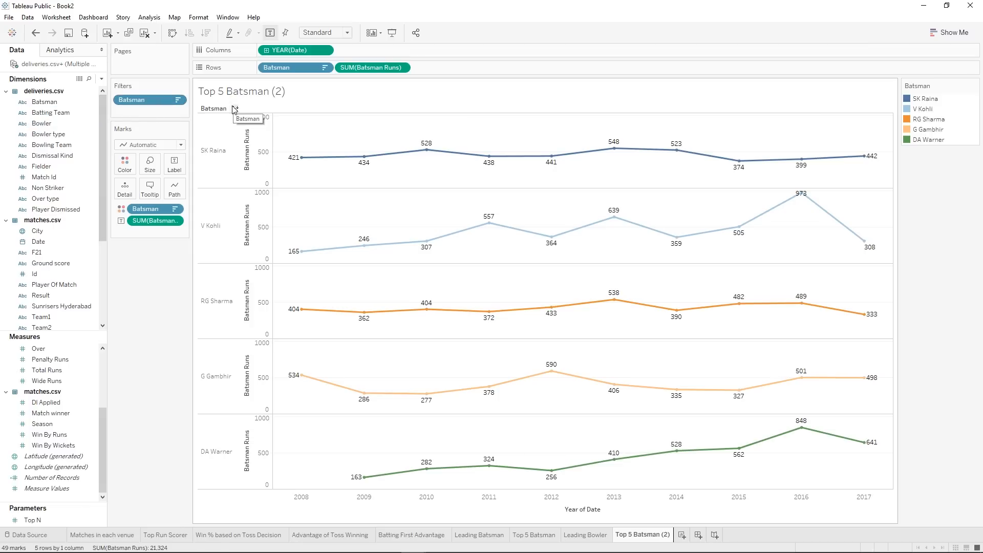
drag(68, 155, 133, 112)
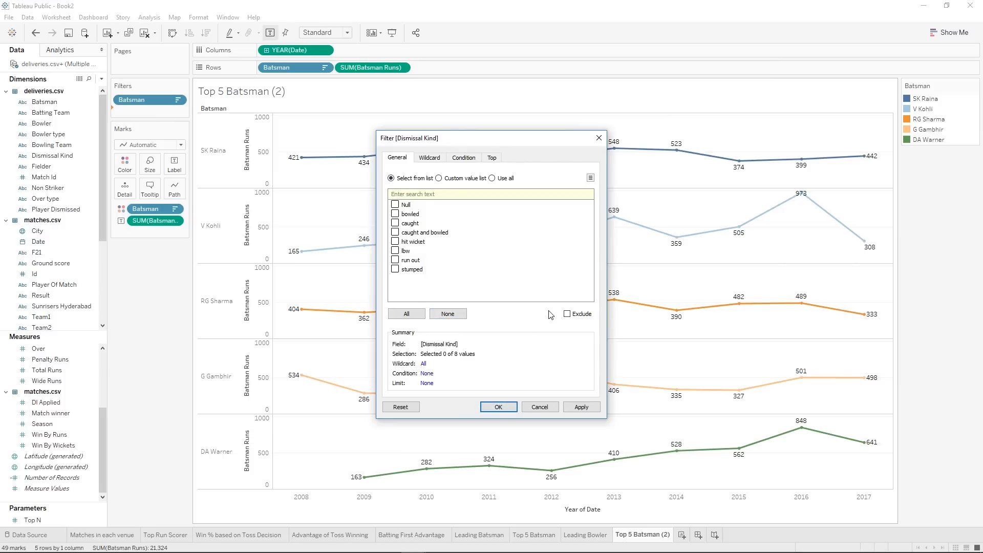
click(568, 314)
click(583, 410)
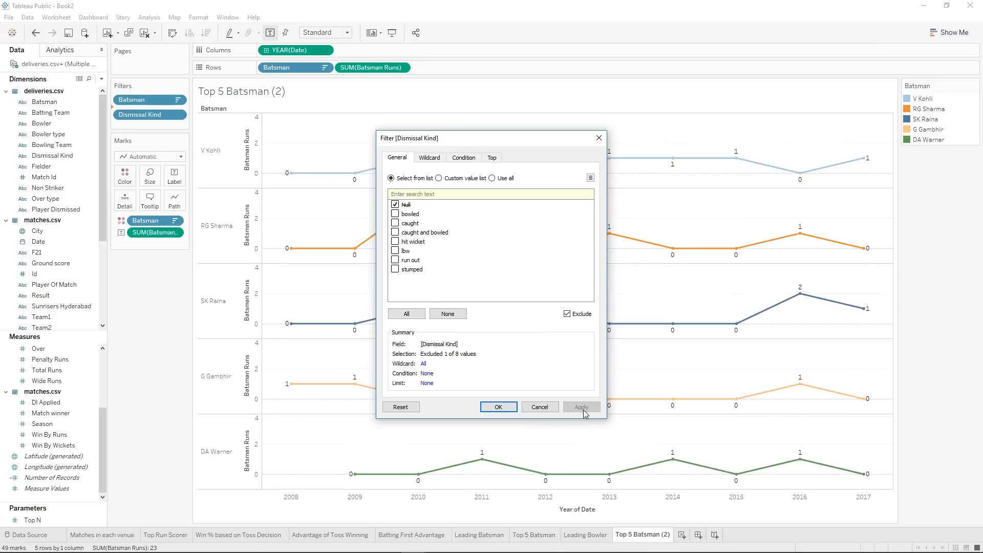
click(504, 408)
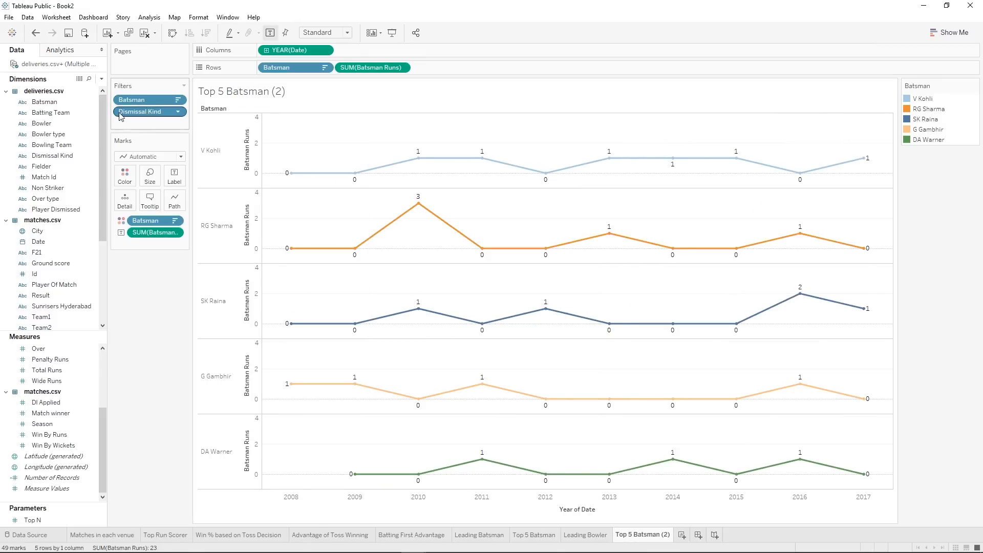
Replace the Batsman filter with a Bowler filter limited to the top 5 by count of Dismissal Kind.
click(41, 124)
drag(41, 123, 131, 100)
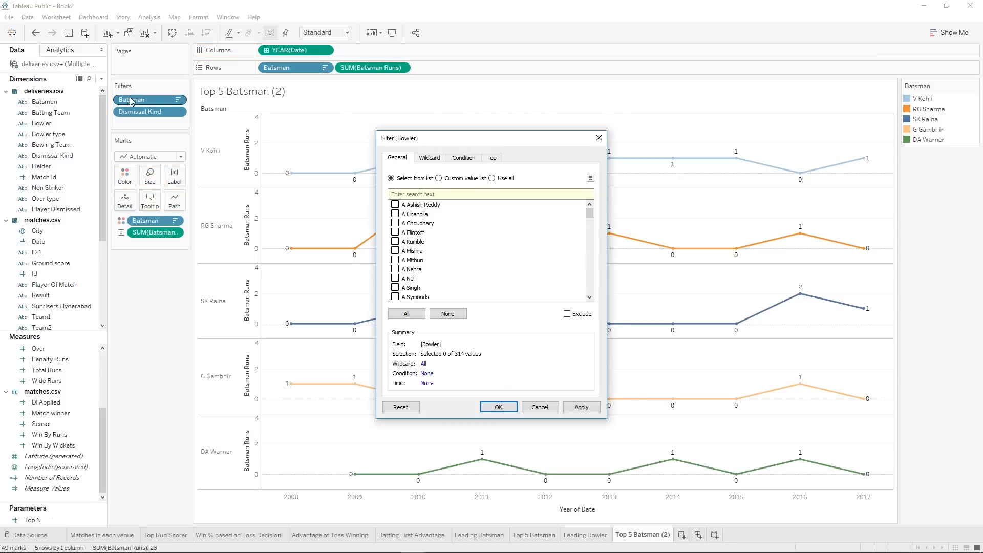
click(491, 158)
click(402, 184)
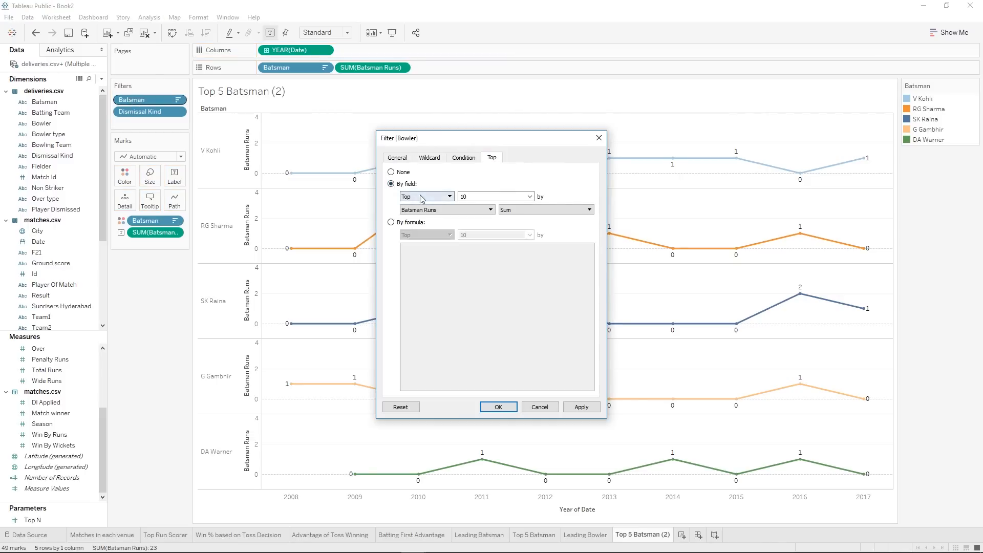
click(470, 210)
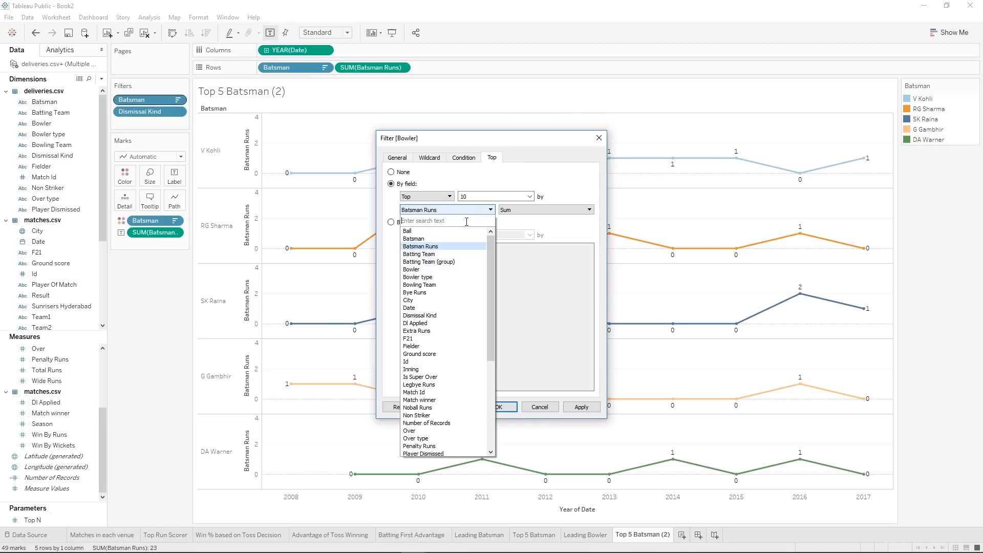
scroll(463, 333, down, 7)
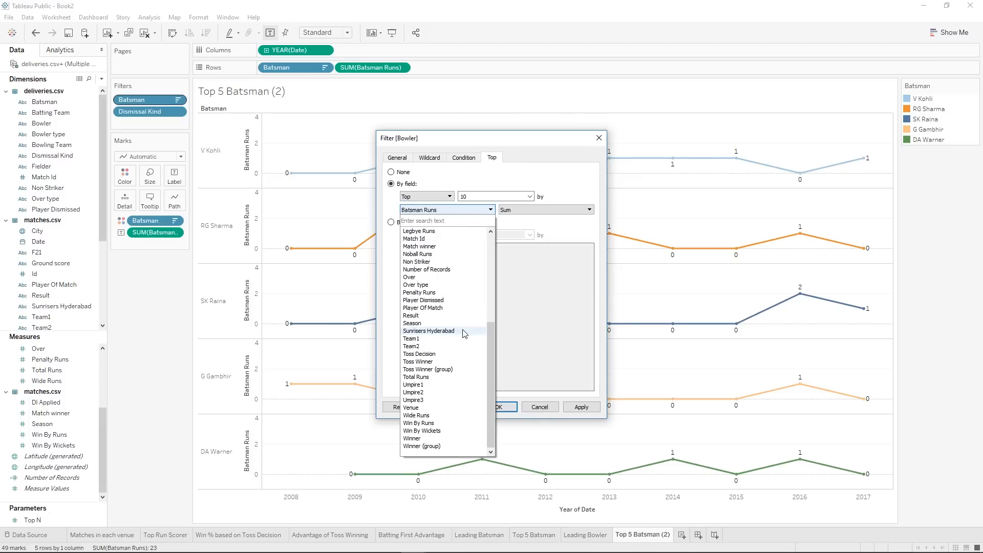
scroll(464, 333, up, 7)
click(428, 318)
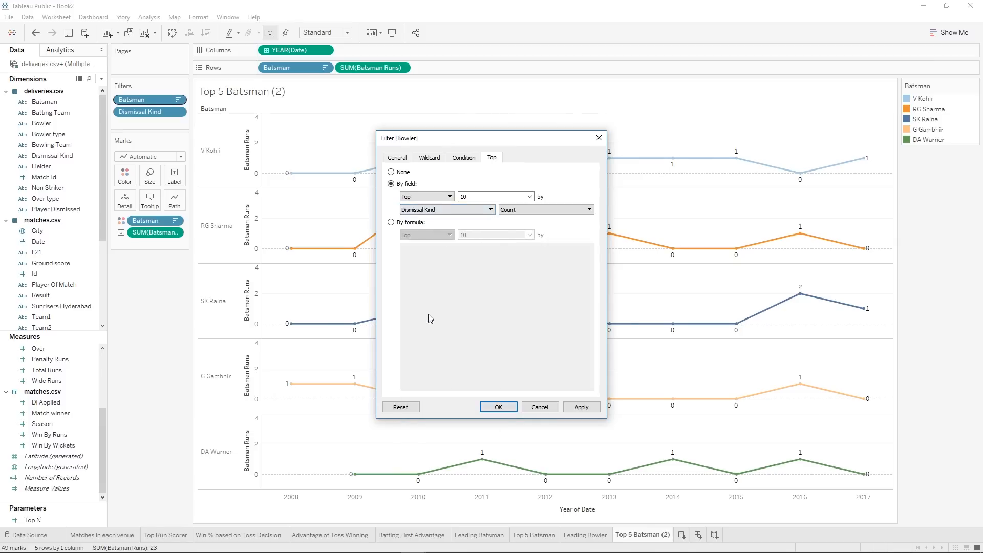
click(524, 211)
click(513, 218)
click(506, 197)
text(5)
click(589, 407)
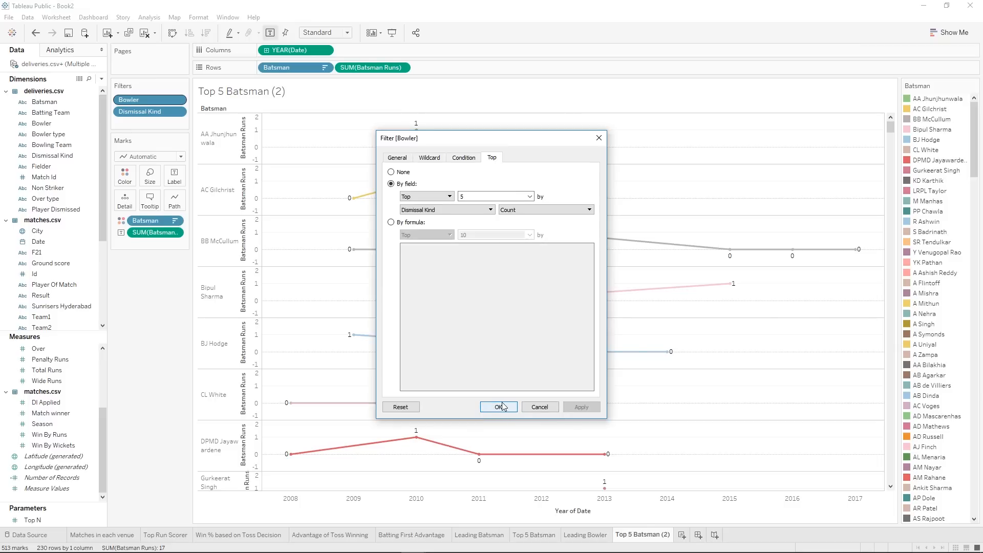
click(499, 407)
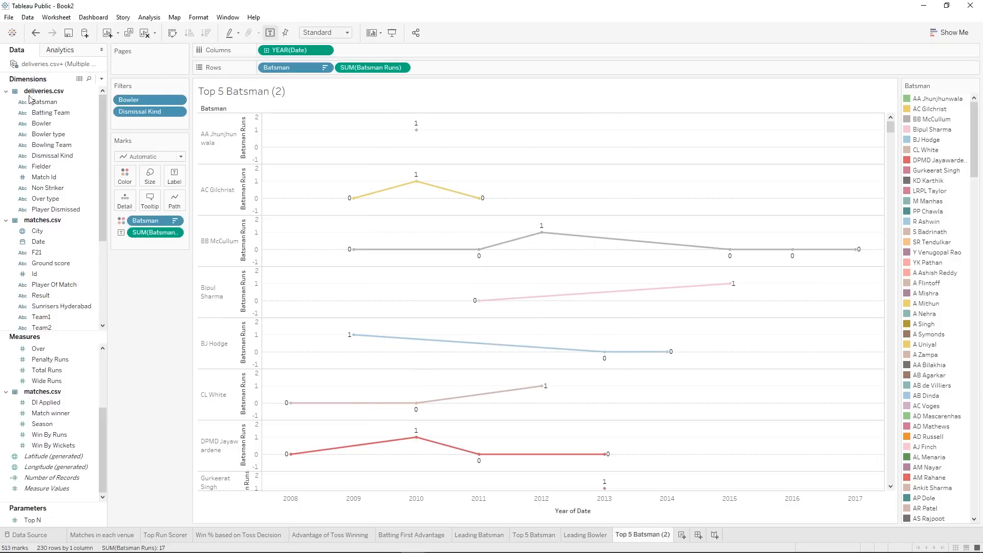
Replace Batsman and Batsman Runs in the rows with Bowler and Number of Records.
drag(45, 123, 279, 71)
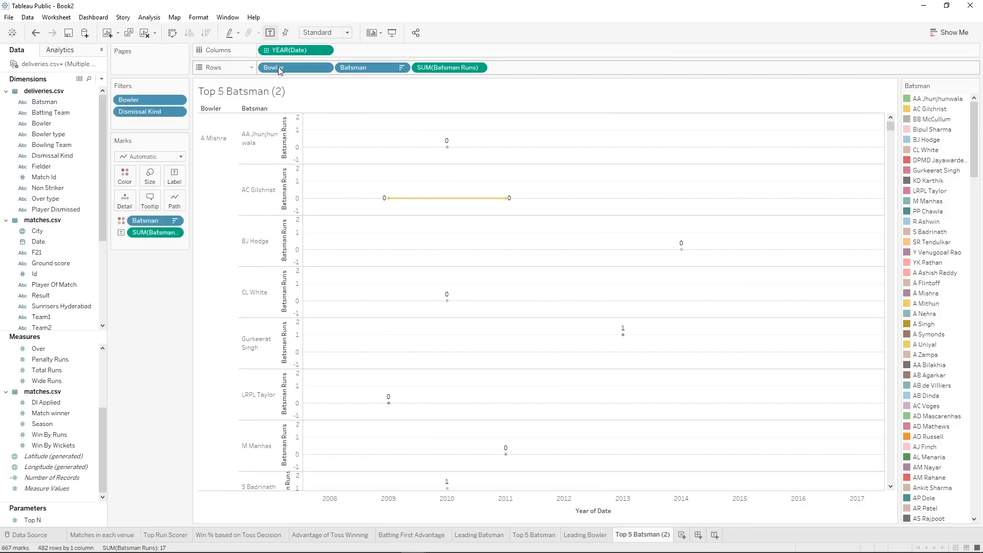
drag(450, 68, 148, 336)
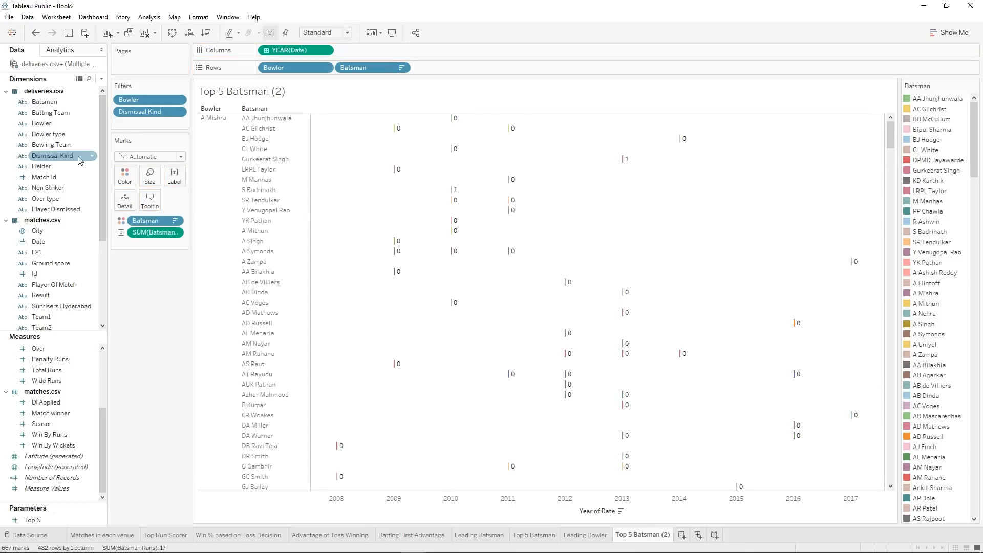
drag(56, 477, 475, 71)
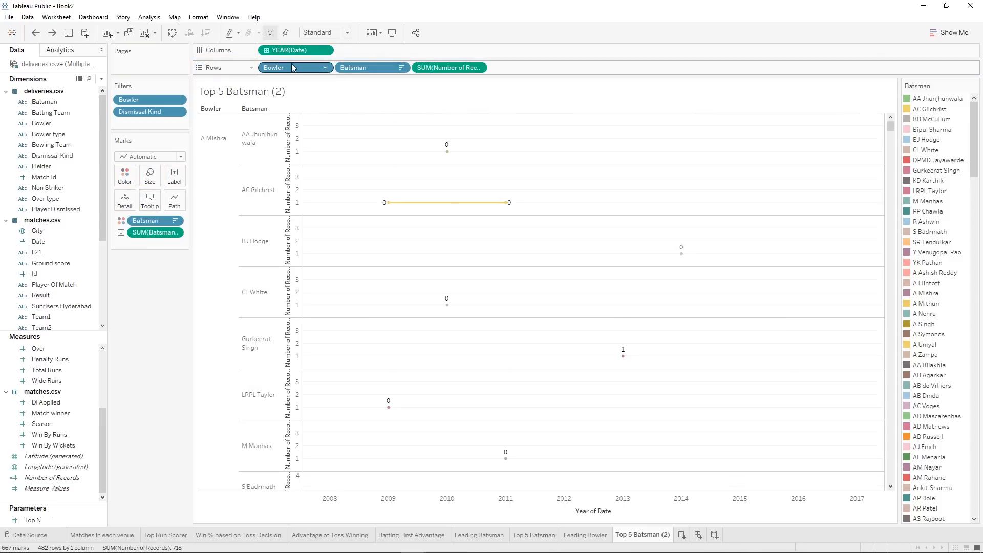
drag(290, 71, 364, 67)
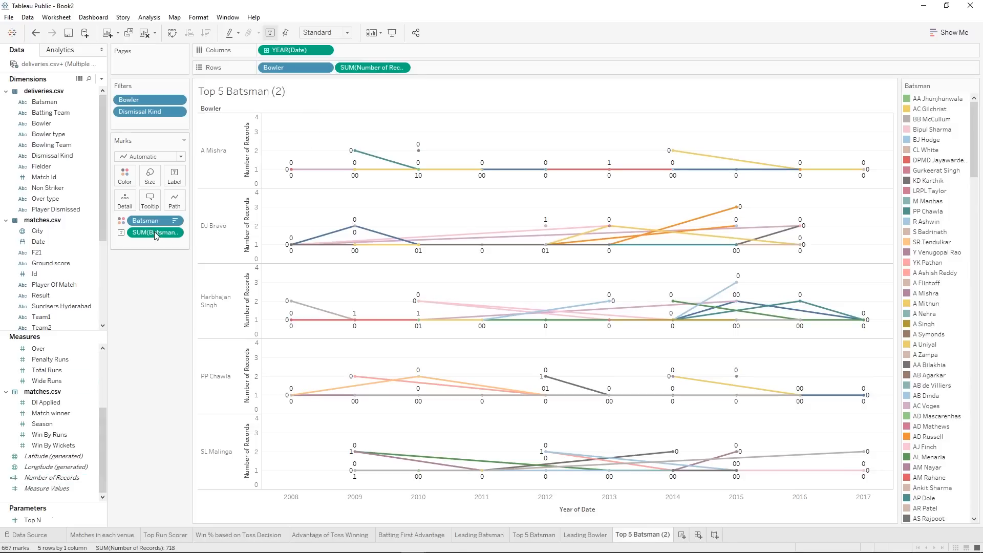
Label the lines with Number of Records and colour them by Bowler in place of the batsman fields.
drag(51, 477, 153, 239)
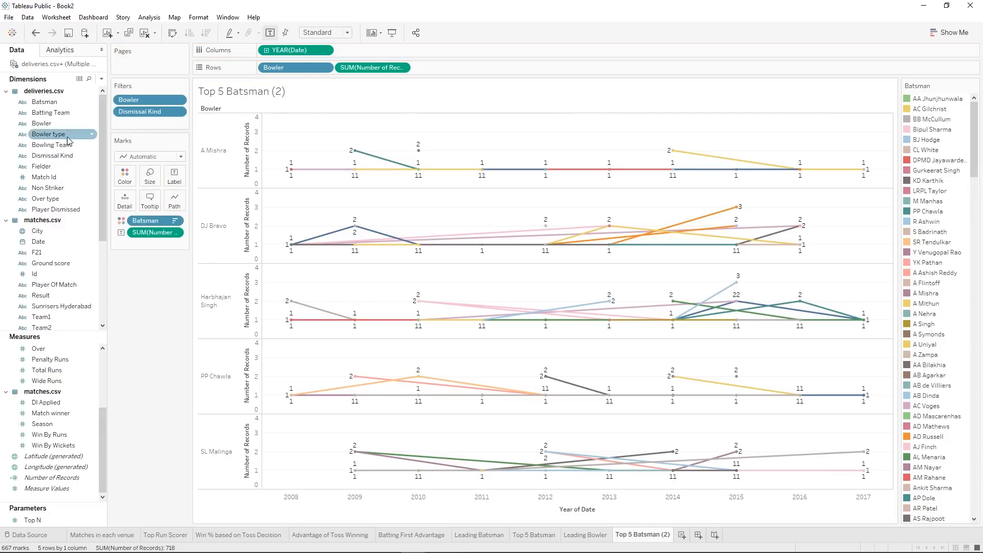
drag(42, 123, 149, 221)
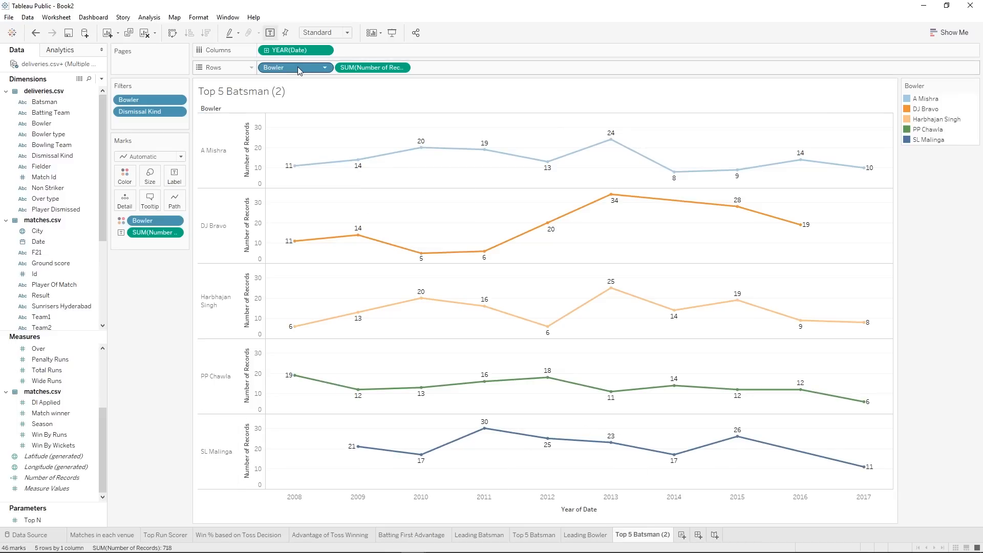
mouse_move(528, 441)
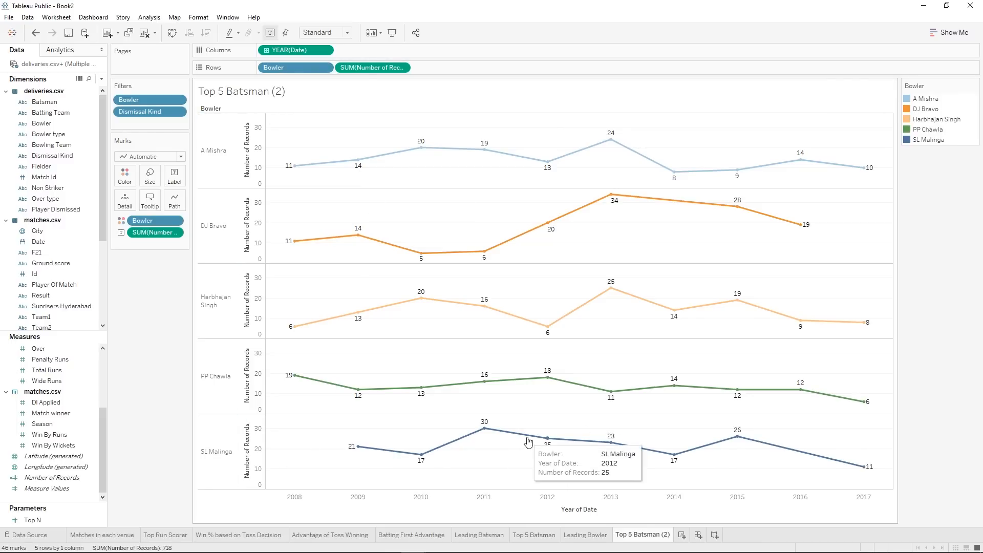
Sort the bowlers in descending order with the date removed, and put Date back in the columns as a continuous year.
drag(291, 50, 151, 320)
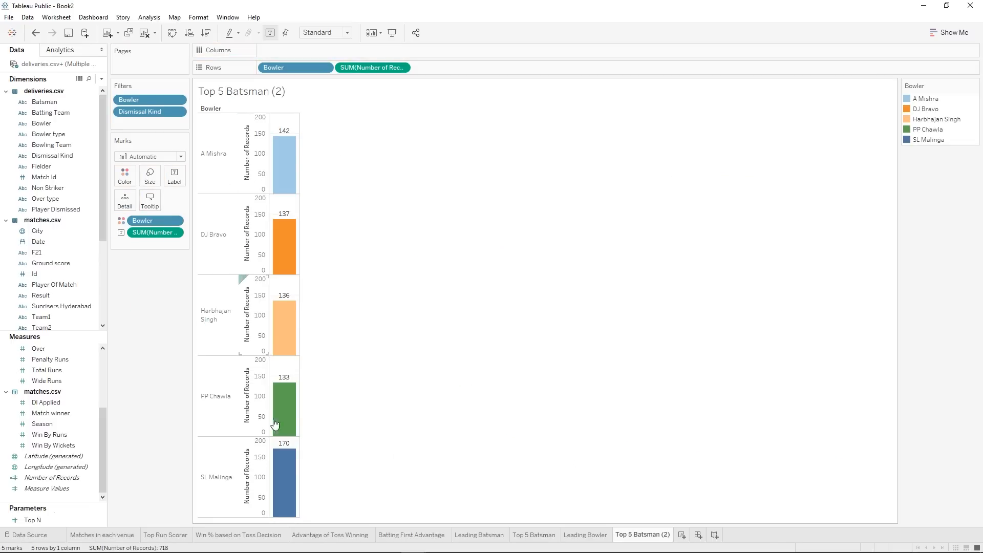
click(206, 34)
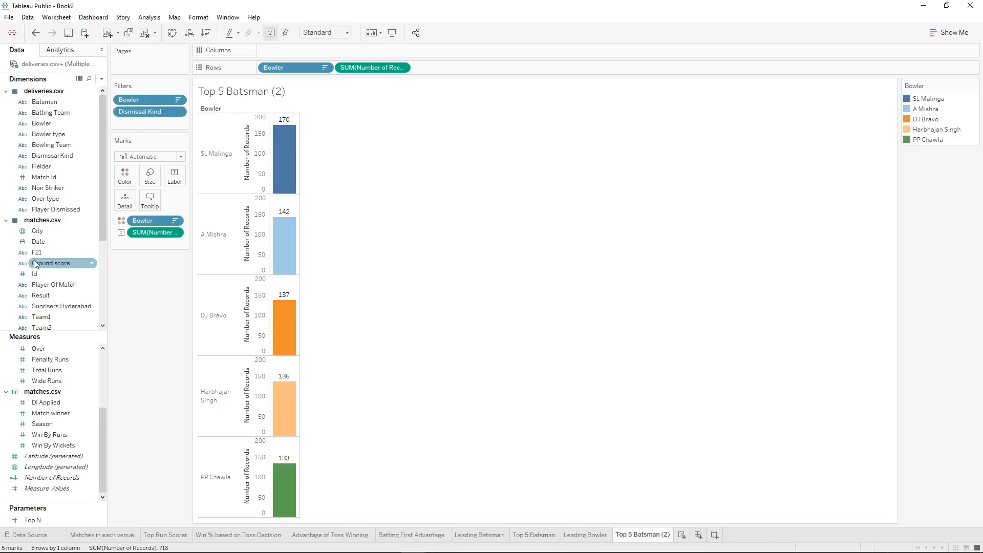
drag(32, 242, 265, 55)
right_click(287, 53)
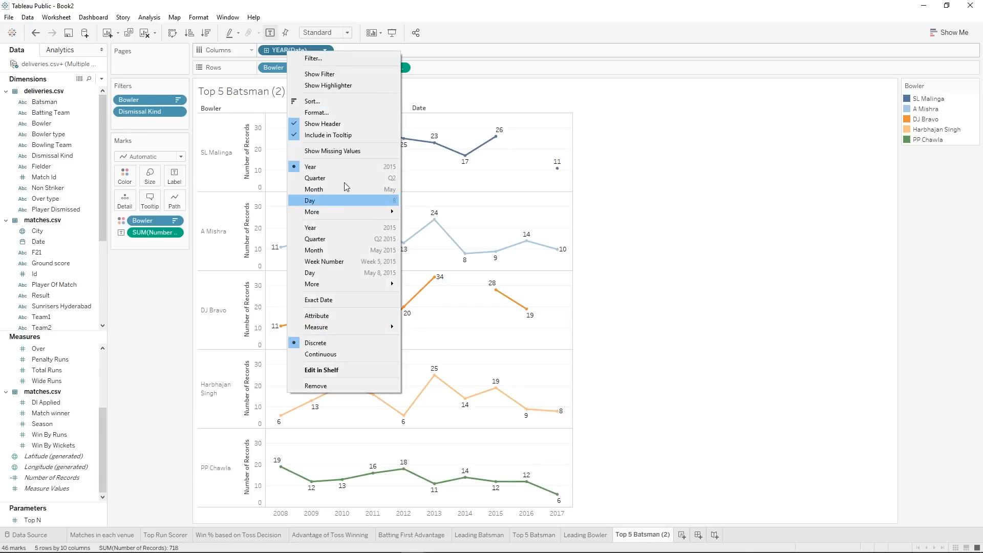
click(334, 227)
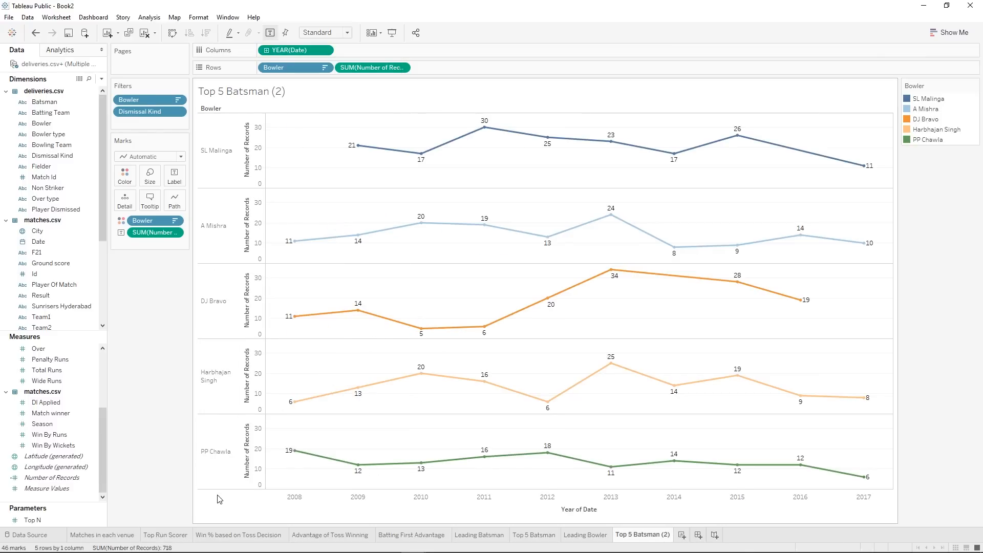
Rename the worksheet Top 5 Batsman (2) as Top 5 Bowlers.
right_click(646, 535)
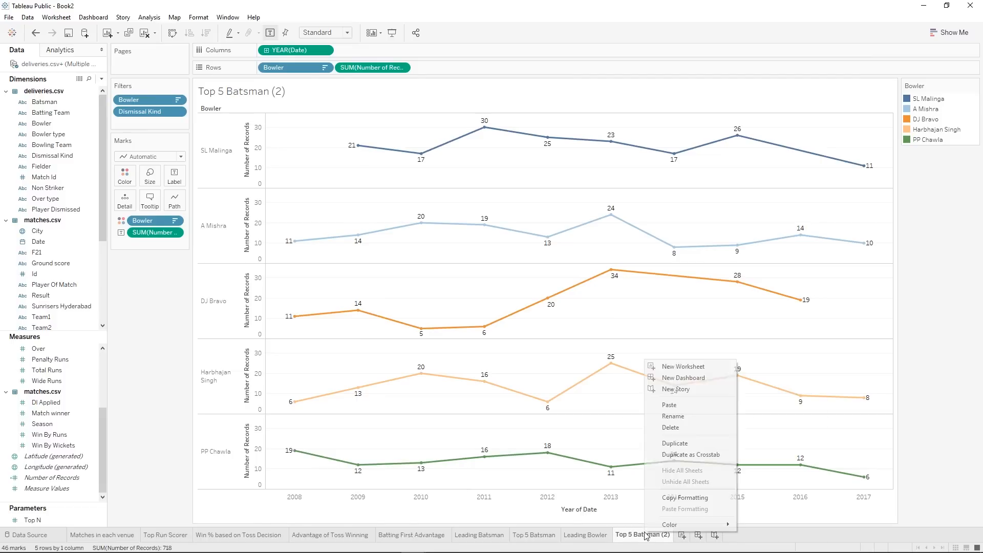
click(672, 416)
click(658, 534)
key(BackSpace)
key(BackSpace)
key(BackSpace)
key(BackSpace)
key(BackSpace)
key(BackSpace)
key(BackSpace)
key(BackSpace)
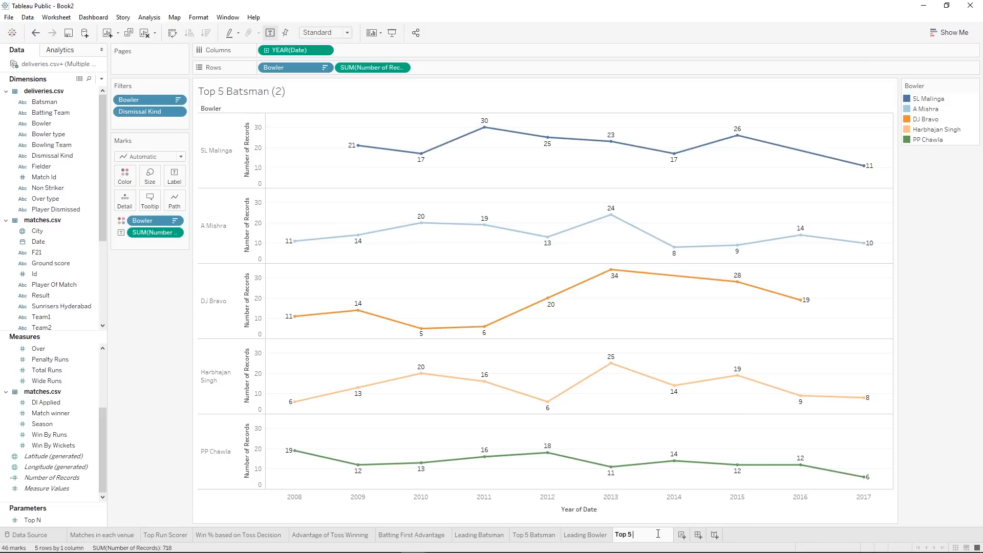
text(Bowlers)
key(Return)
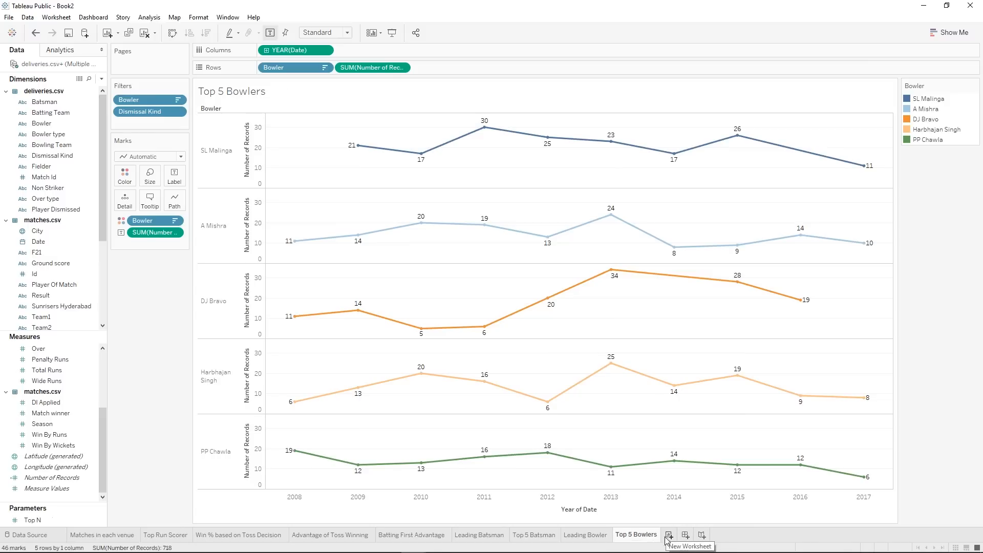
Create a new dashboard and set its size to Automatic.
click(592, 538)
click(643, 538)
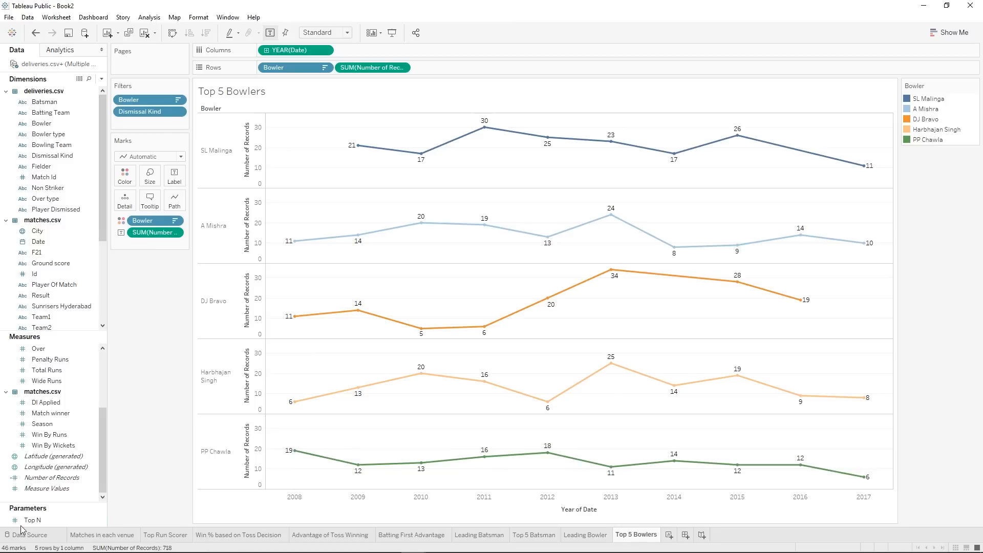
click(686, 534)
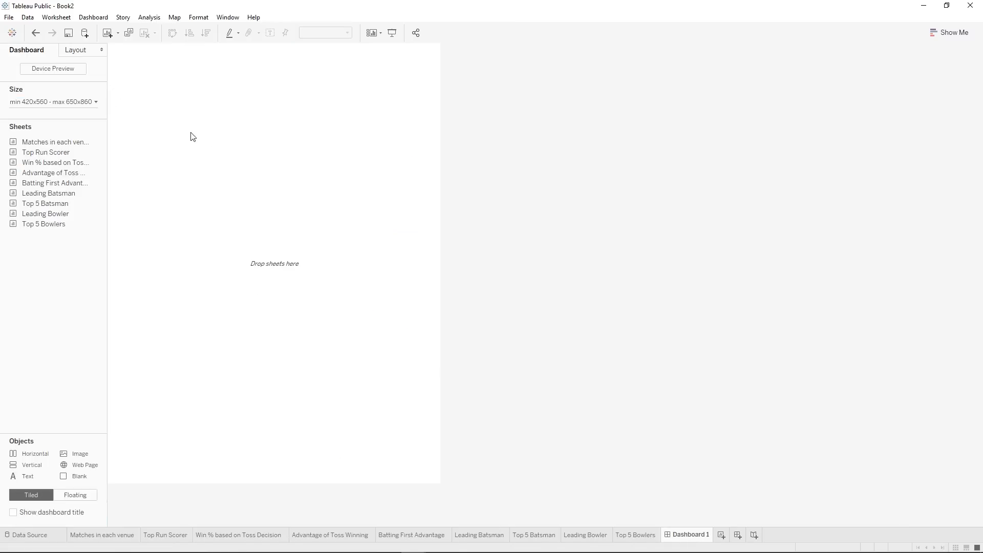
click(49, 101)
click(44, 119)
click(47, 140)
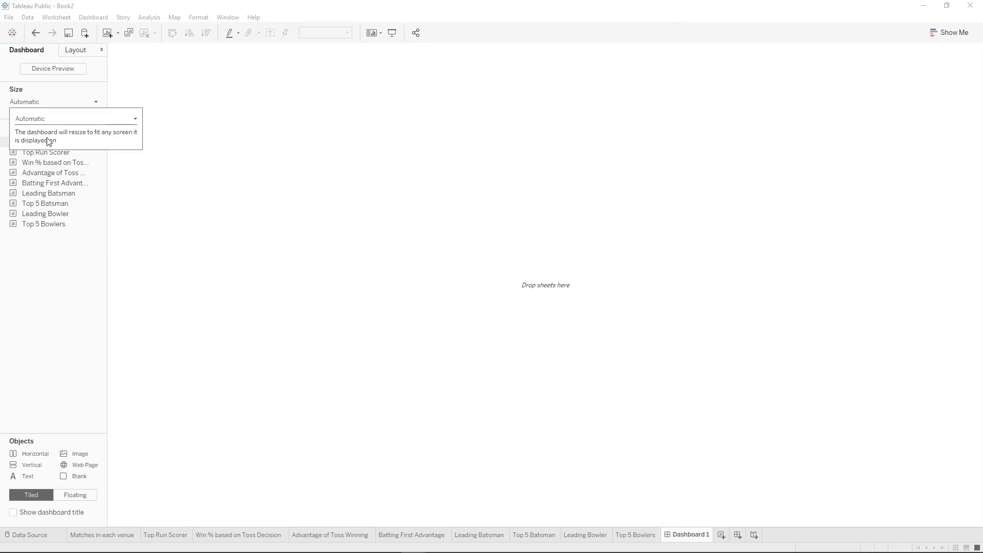
click(227, 229)
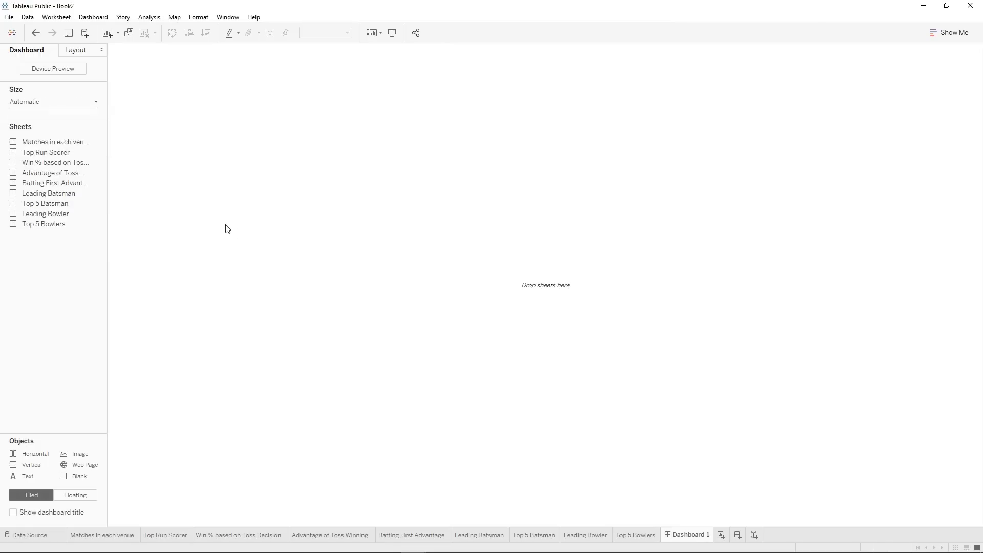
Try the Fixed size option for the dashboard, look through its preset sizes, and return the size to Automatic.
click(28, 106)
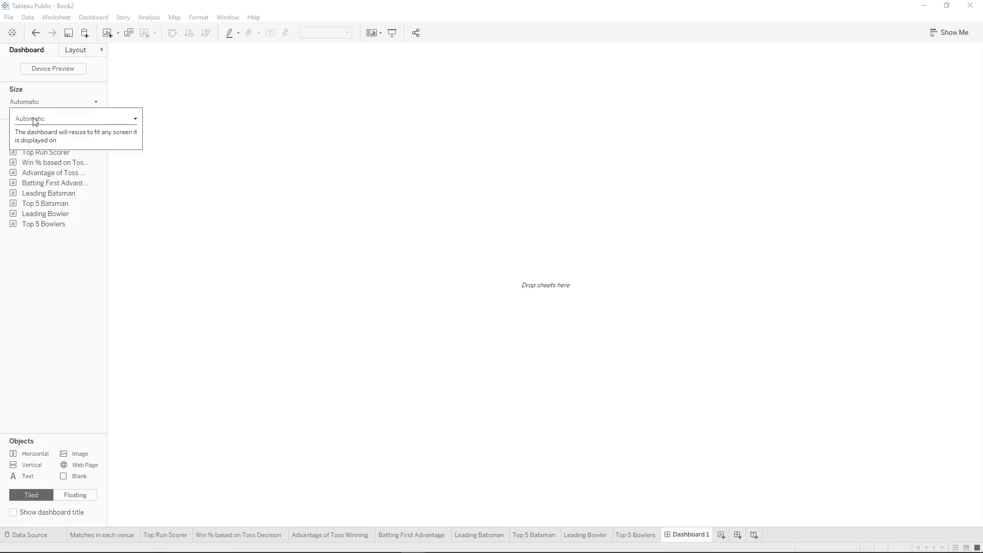
click(34, 121)
click(52, 137)
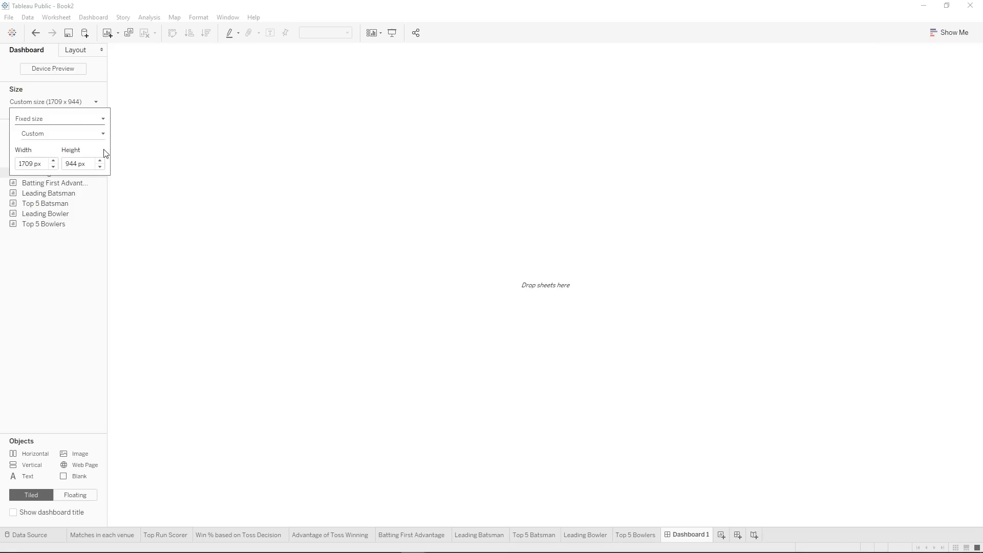
click(44, 133)
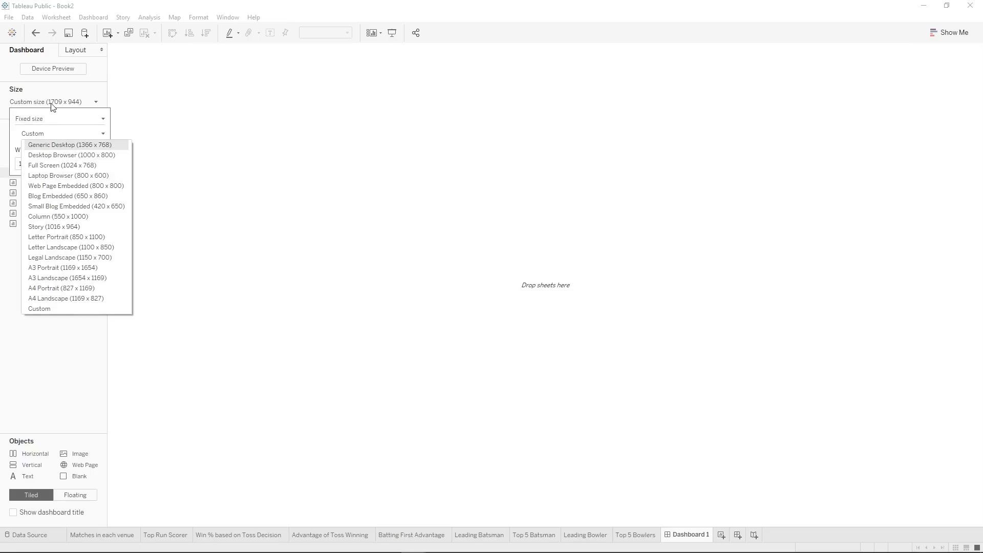
click(50, 133)
click(39, 121)
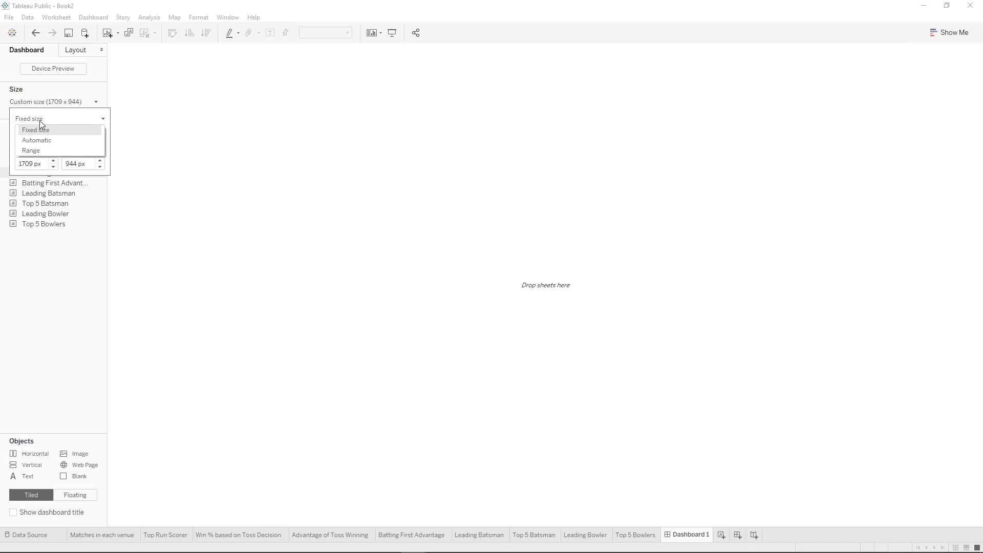
click(47, 141)
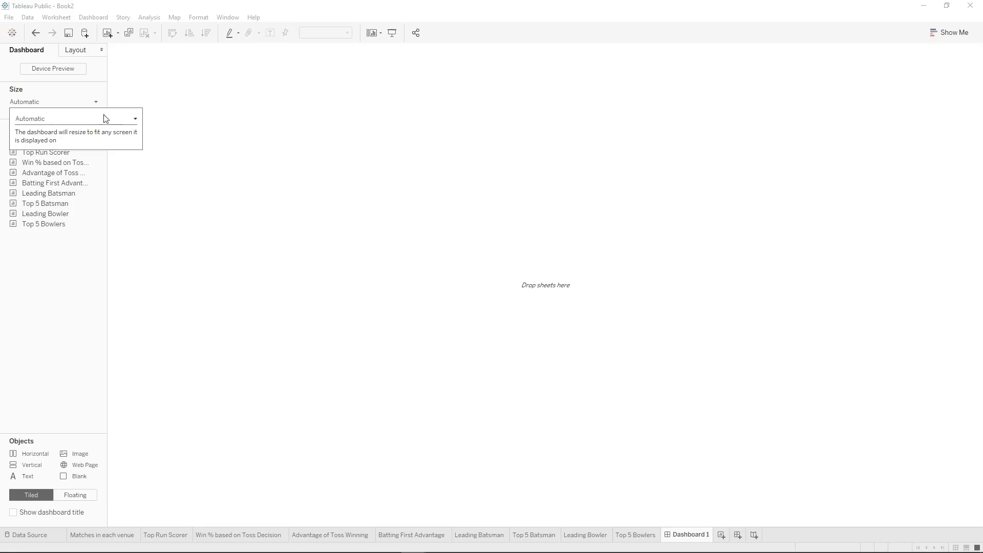
Try the Range sizing option for the dashboard and switch it back to Automatic.
click(85, 125)
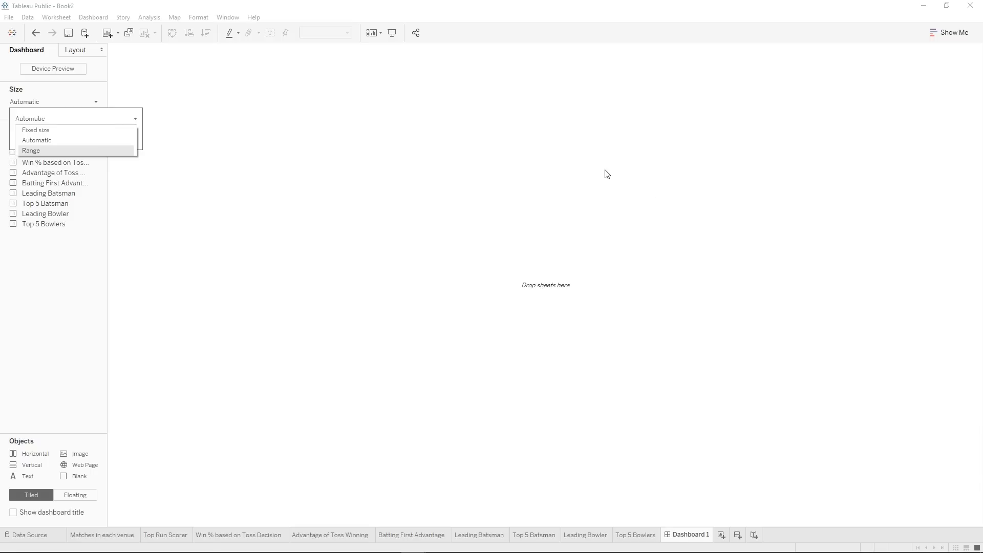
click(50, 151)
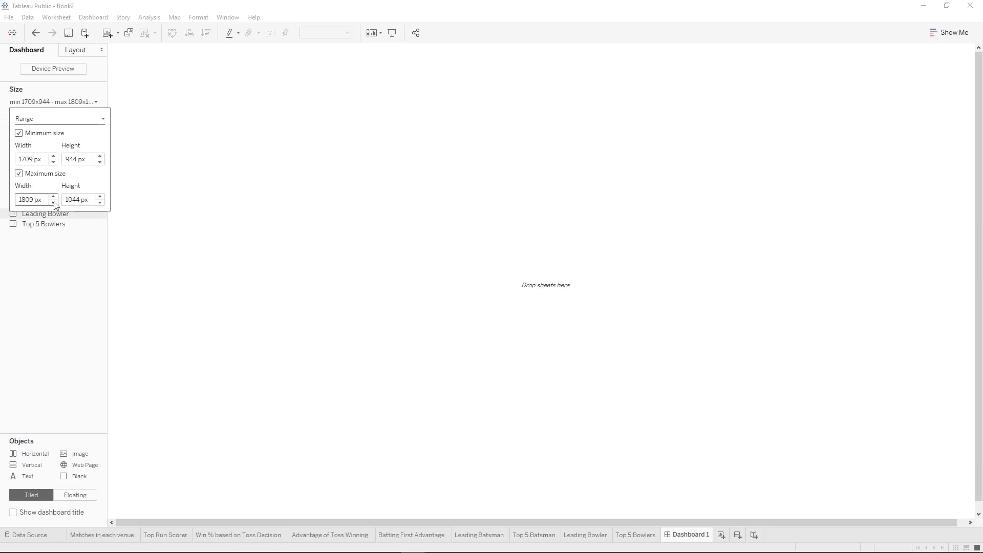
click(71, 106)
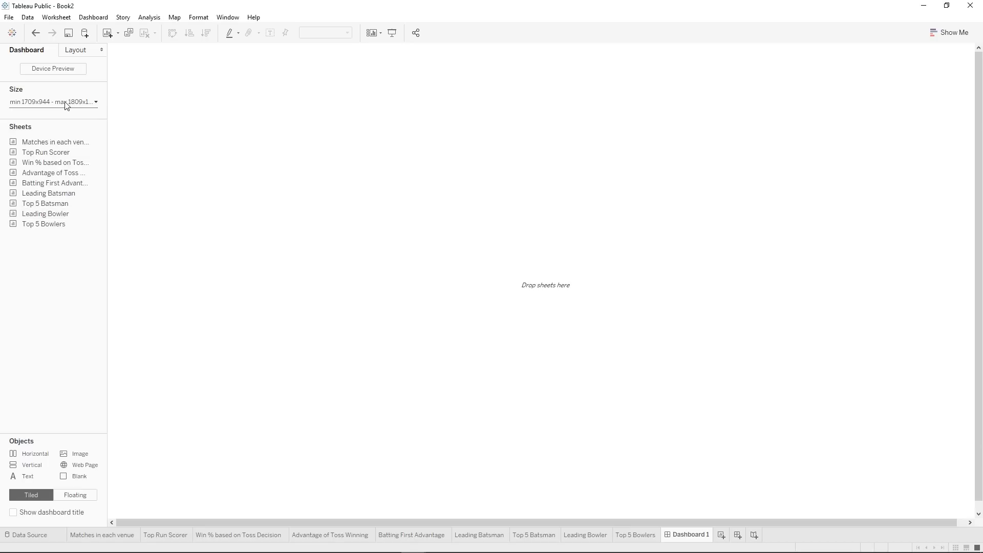
click(68, 105)
click(48, 120)
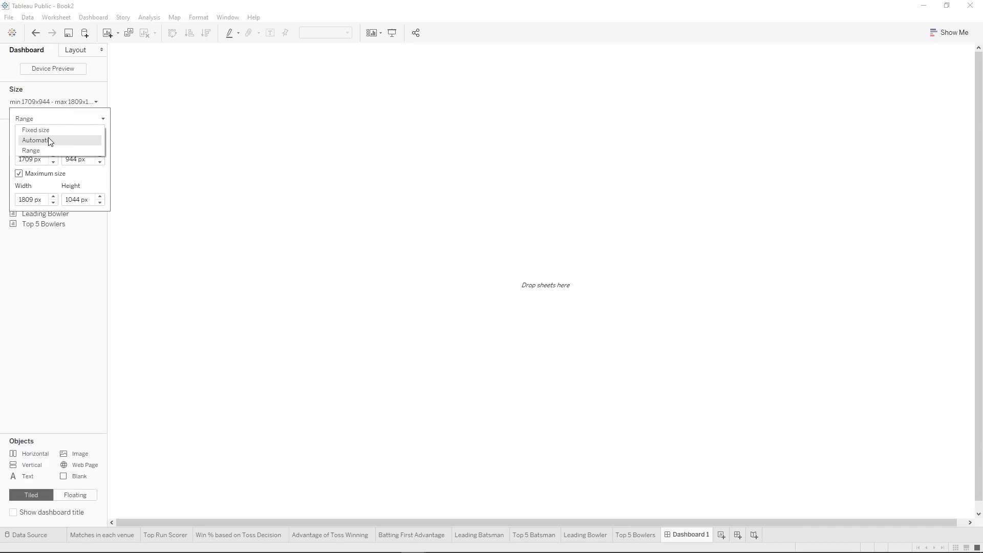
click(48, 137)
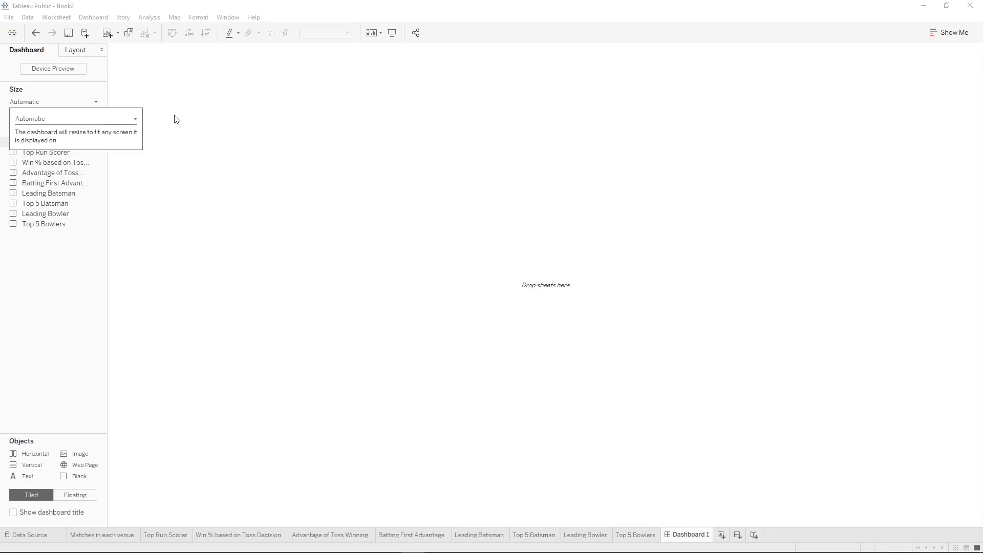
click(94, 88)
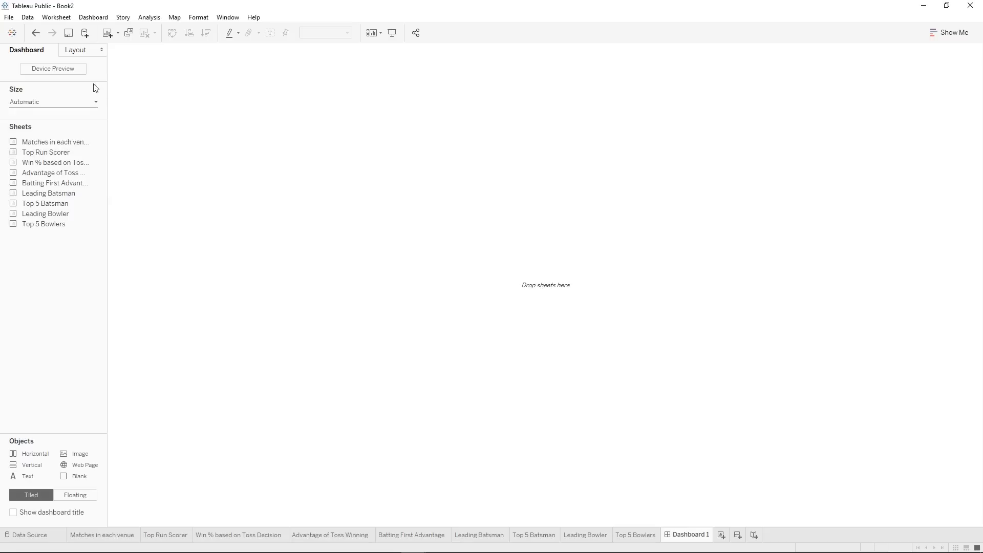
Rename the dashboard as Venue/Run Scored.
mouse_move(94, 166)
right_click(681, 537)
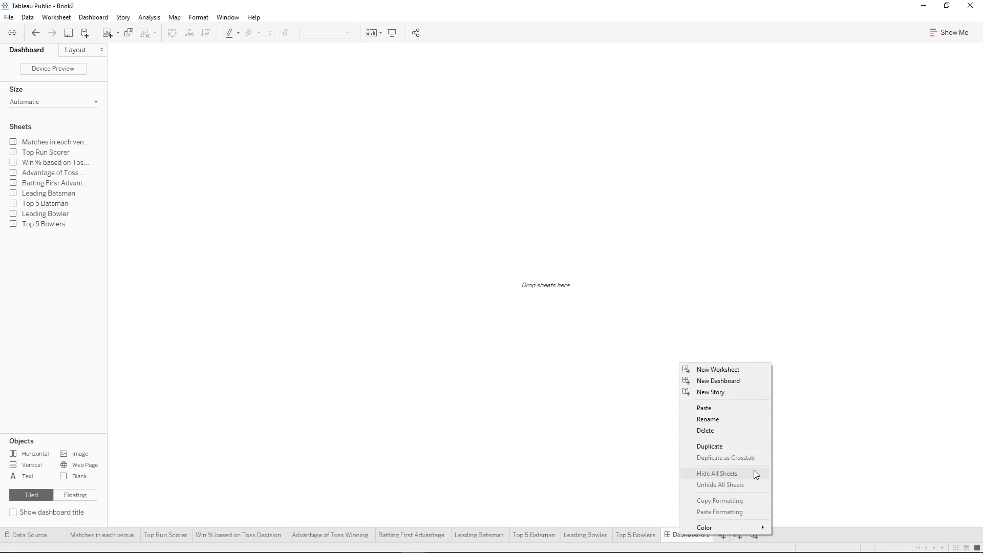
click(736, 418)
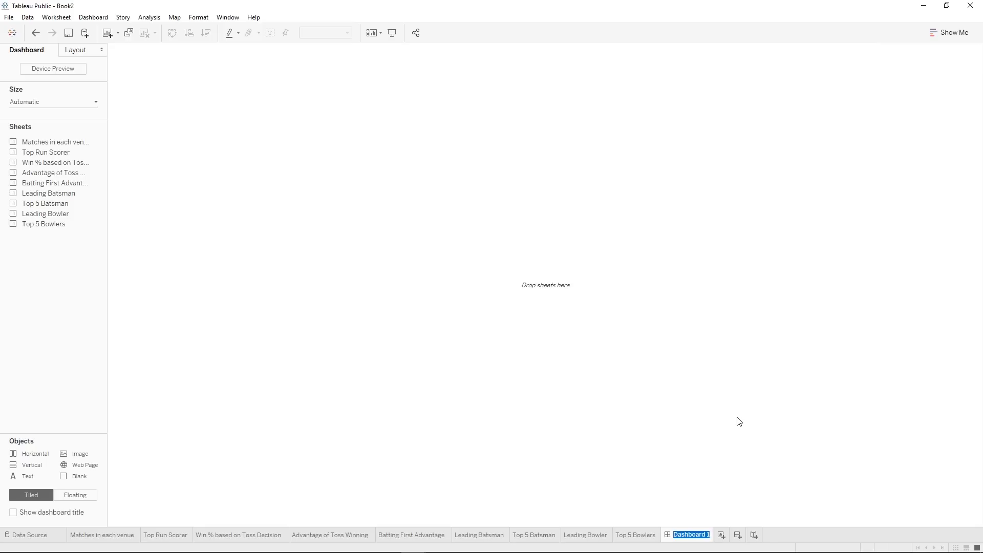
text(Ov)
key(BackSpace)
key(BackSpace)
key(BackSpace)
key(BackSpace)
key(BackSpace)
key(BackSpace)
key(BackSpace)
key(BackSpace)
key(BackSpace)
key(BackSpace)
text(Venue/Run Scored)
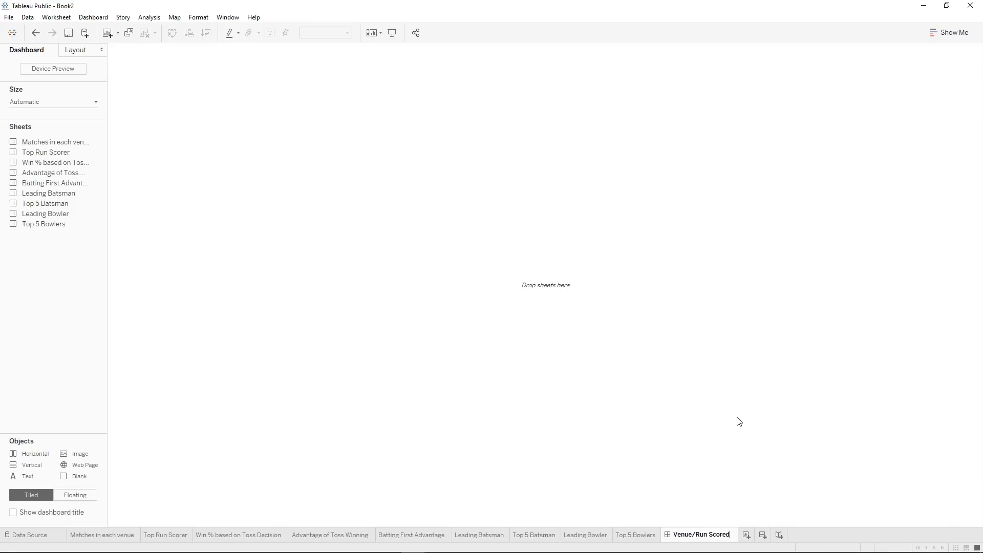
key(Return)
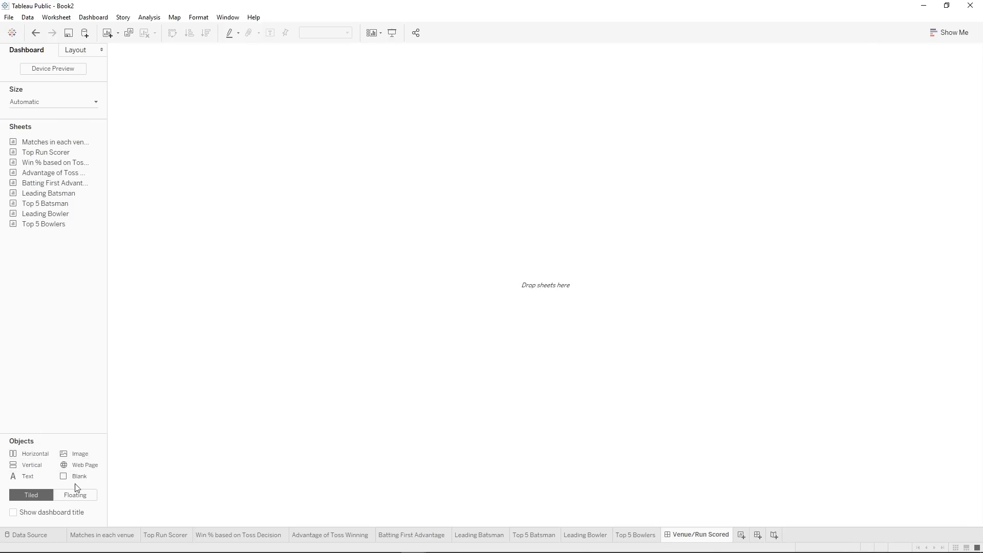
Add the Matches in each venue sheet to the dashboard and place the Top Run Scorer sheet on its right-hand side.
click(78, 51)
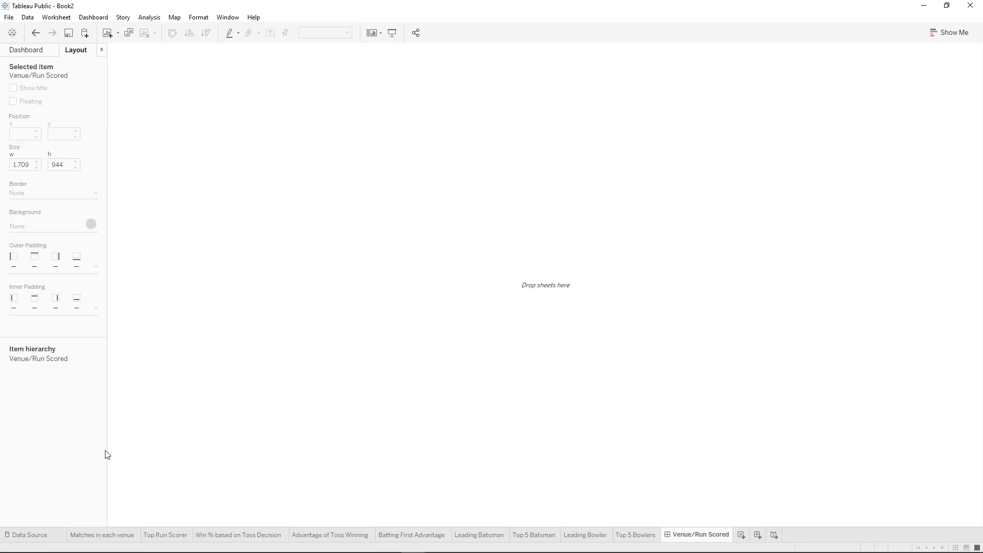
click(23, 51)
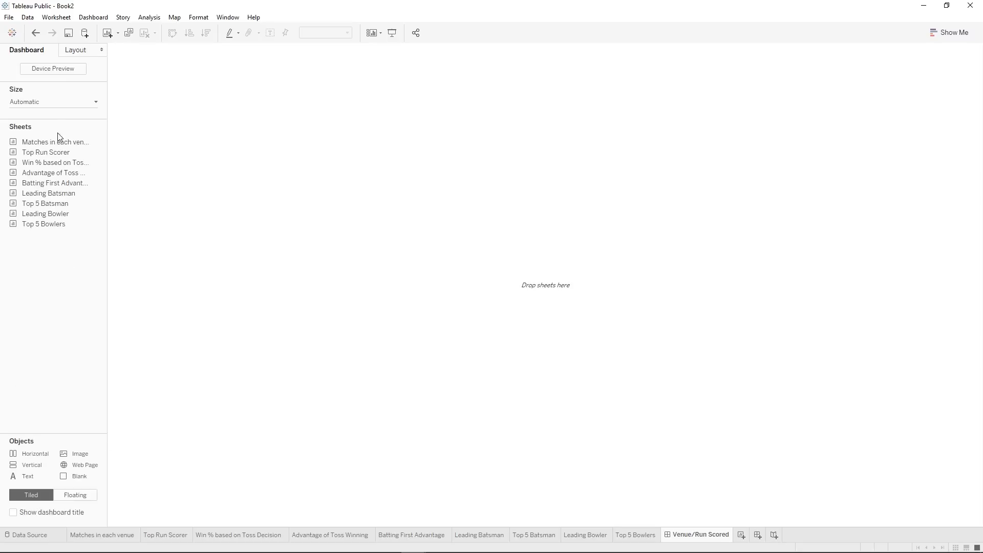
mouse_move(58, 144)
drag(58, 144, 246, 217)
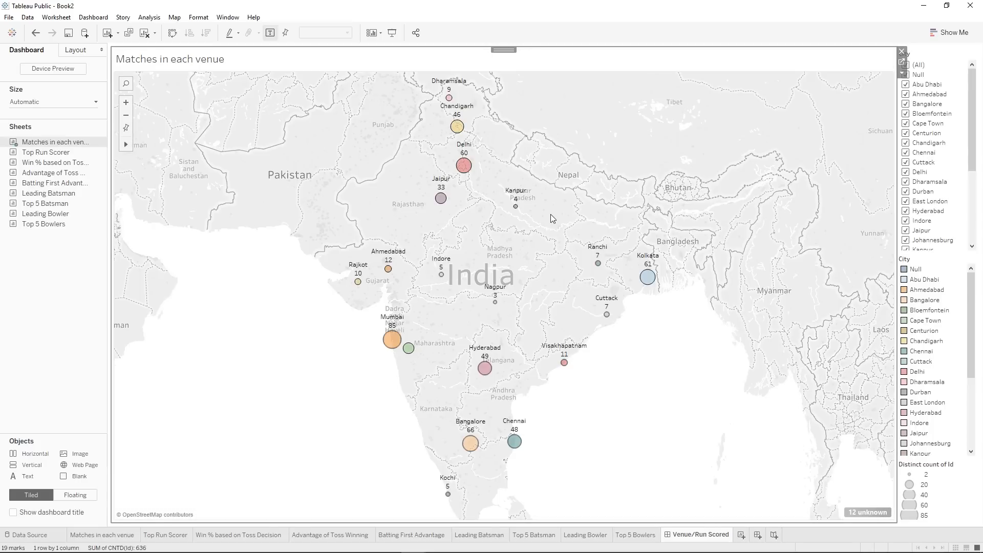
mouse_move(62, 155)
drag(62, 154, 654, 277)
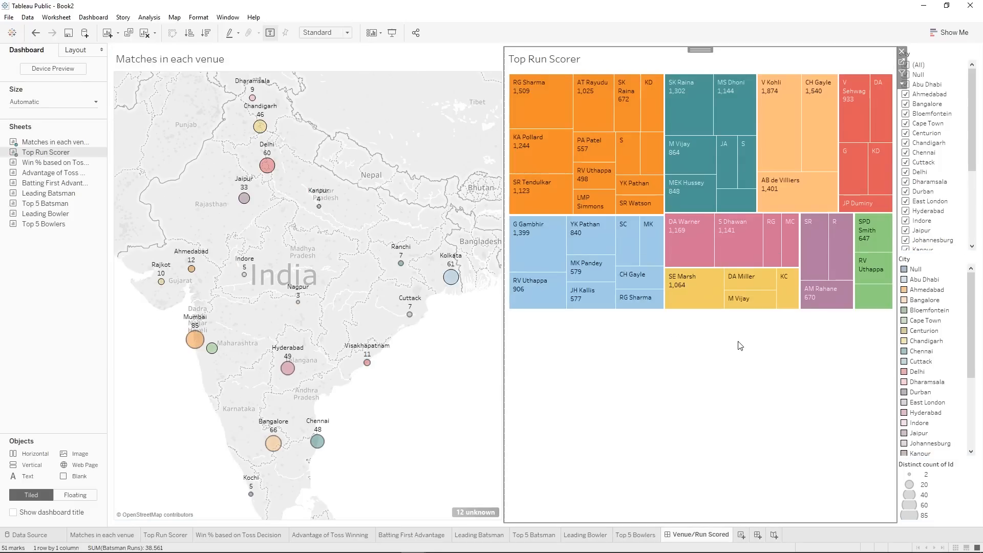
Examine the Top Run Scorer treemap's batsman, city and runs details on the dashboard and in its own worksheet, and return to the dashboard.
mouse_move(256, 483)
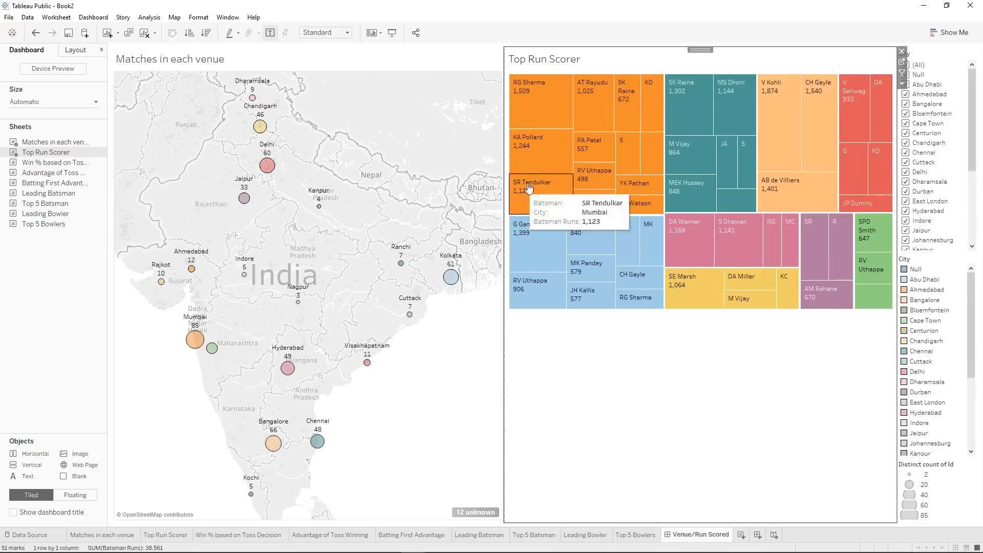
mouse_move(585, 120)
mouse_move(808, 202)
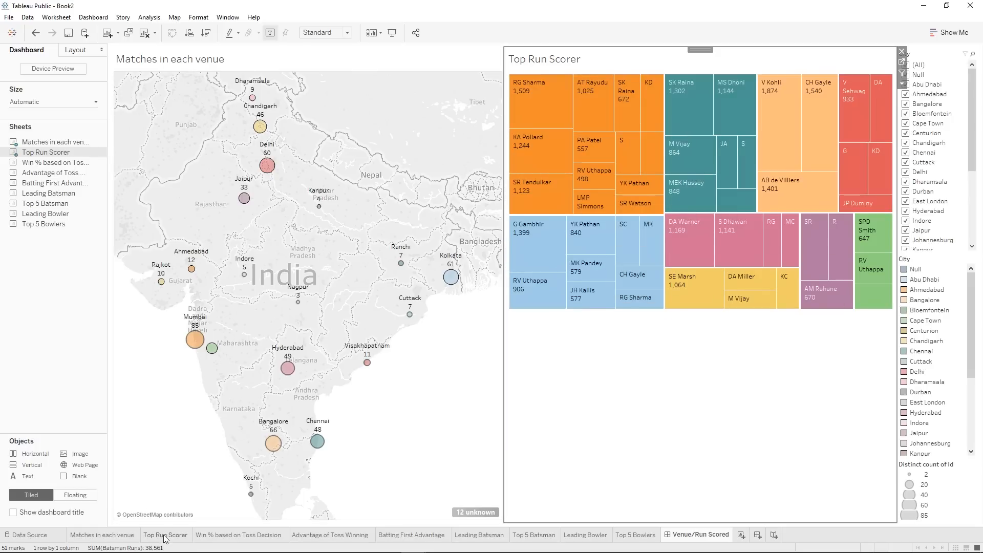
mouse_move(164, 537)
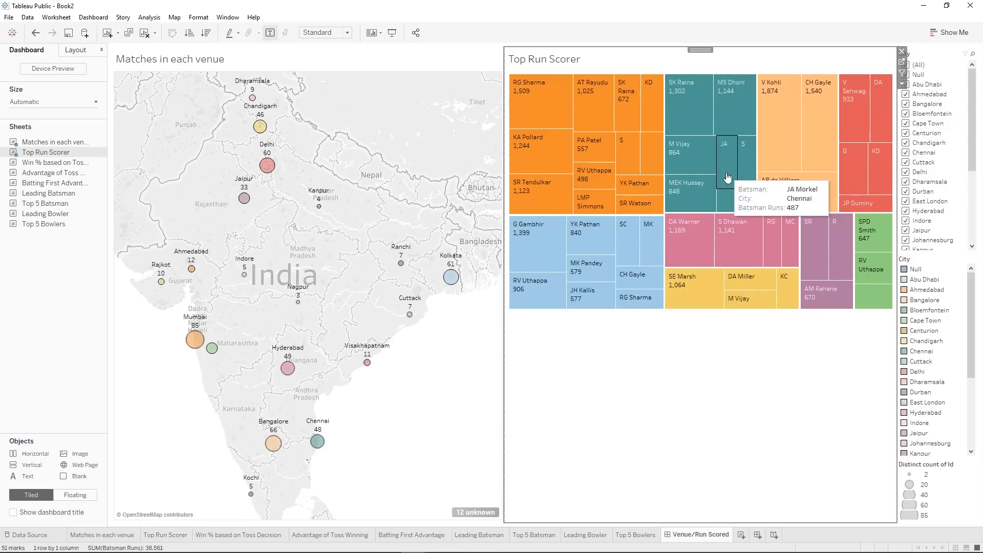
click(902, 62)
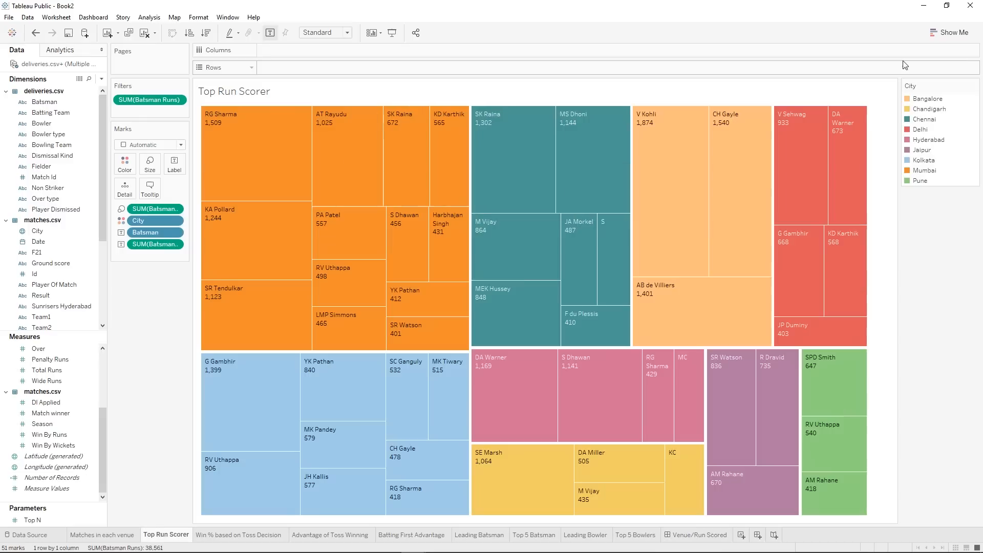
click(35, 32)
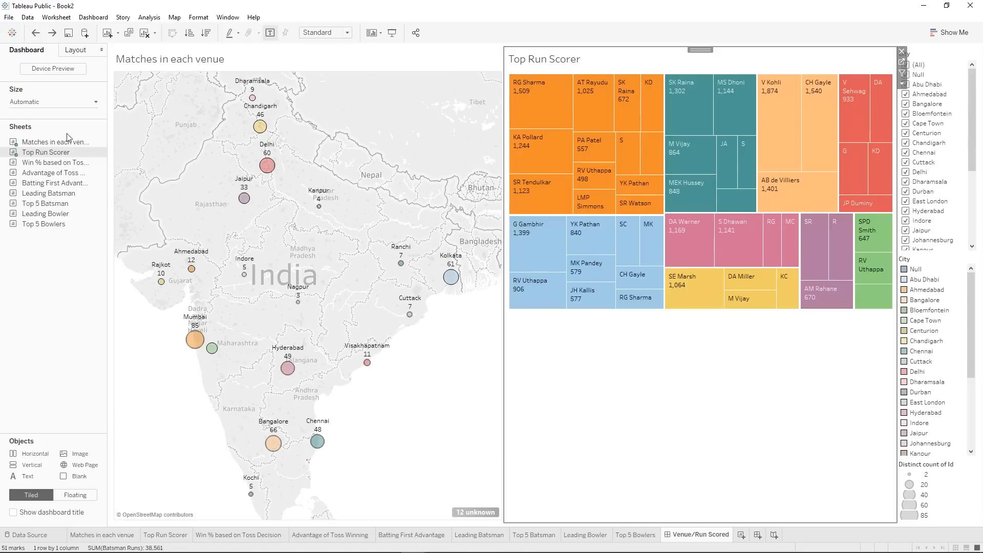
Open the Top Run Scorer worksheet, try removing its SUM(Batsman Runs) filter, and undo the removal.
mouse_move(107, 165)
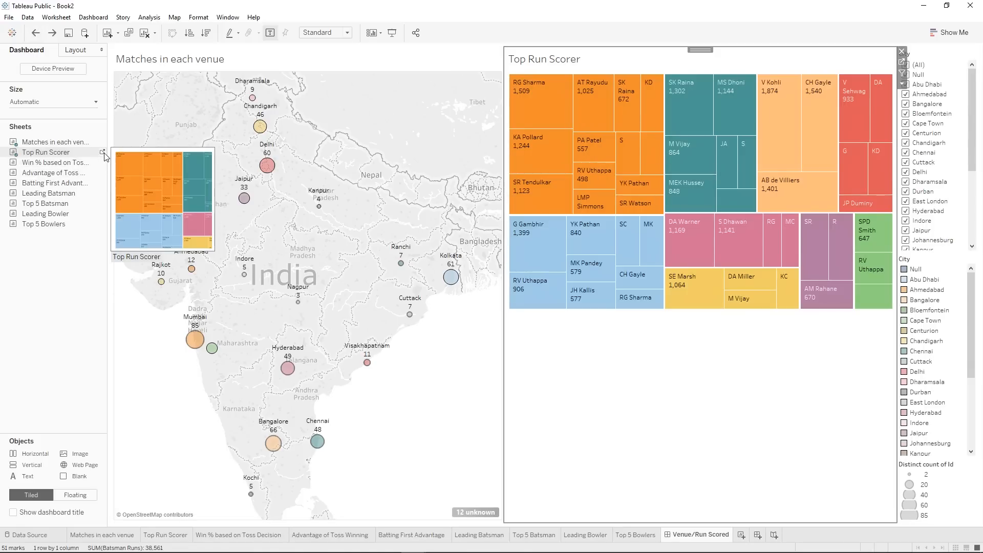
click(102, 153)
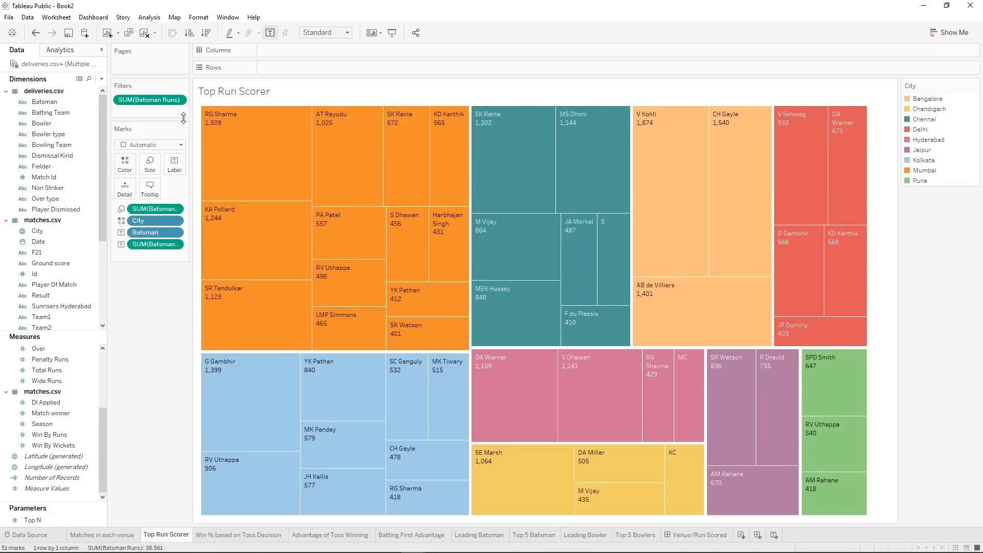
drag(153, 99, 142, 284)
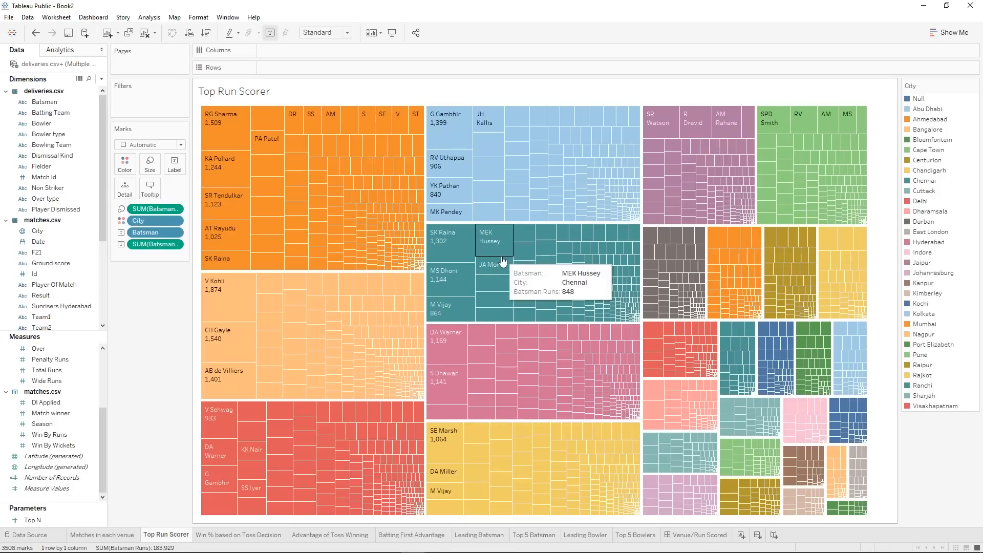
click(36, 32)
Set the minimum of the Top Run Scorer sheet's Batsman Runs filter to 100 and return to the Venue/Run Scored dashboard.
right_click(136, 101)
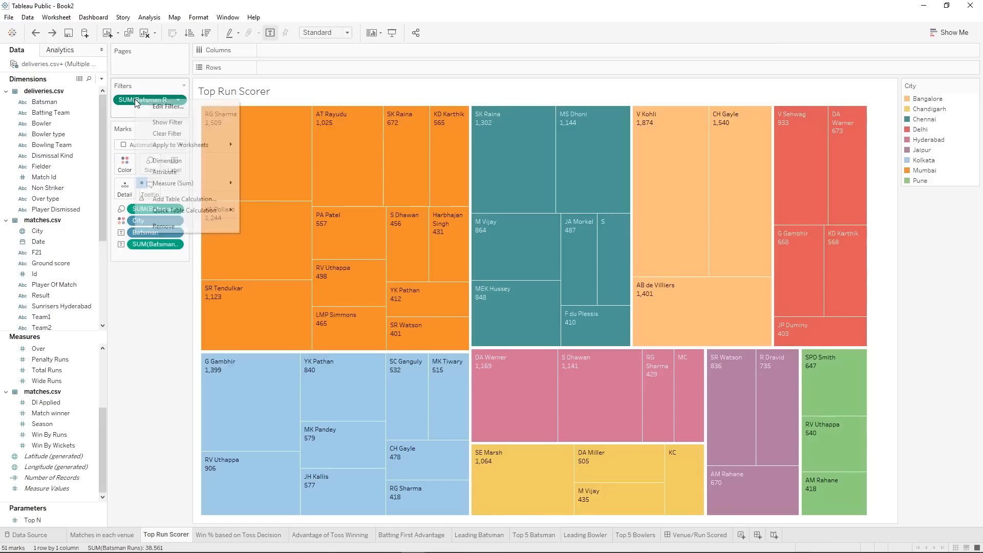
click(167, 106)
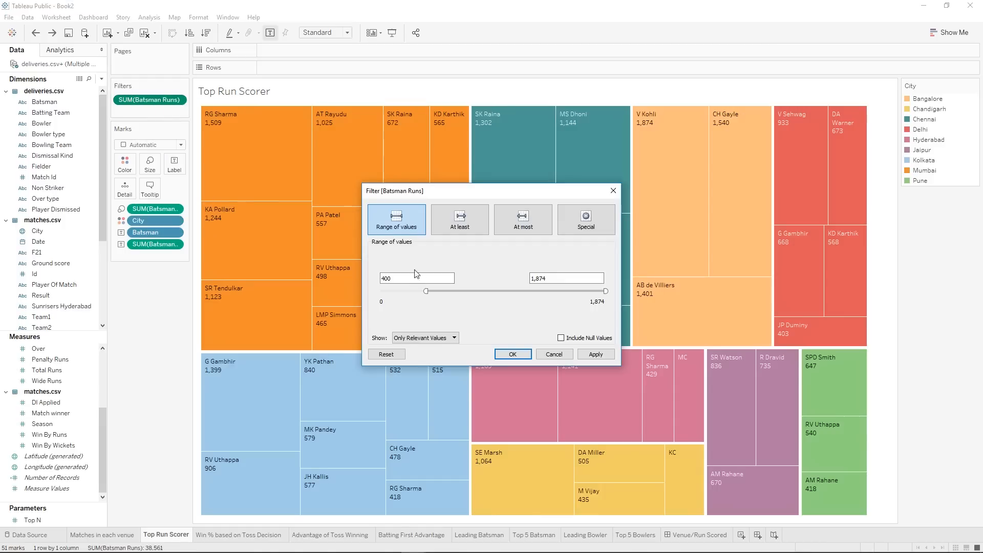
drag(426, 289, 389, 291)
double_click(394, 279)
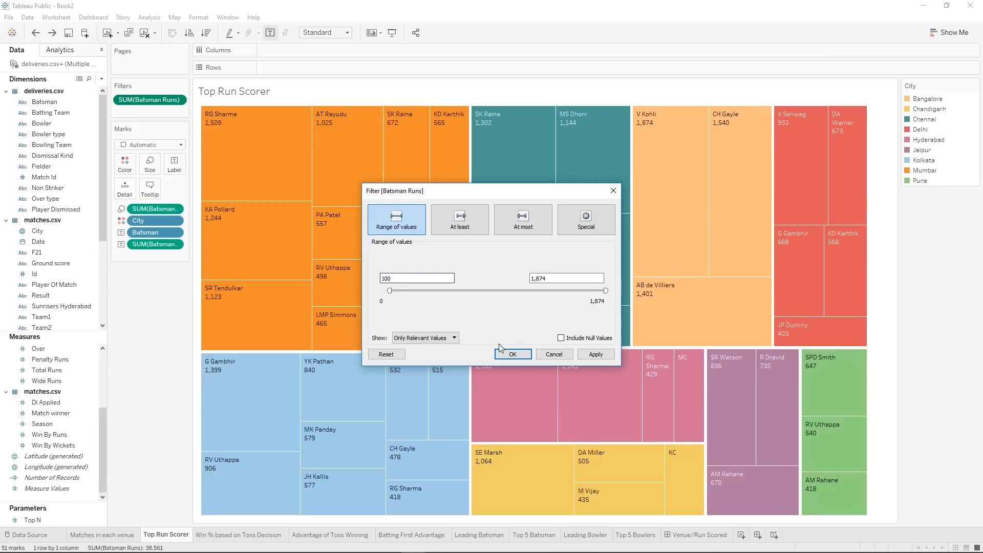
click(596, 354)
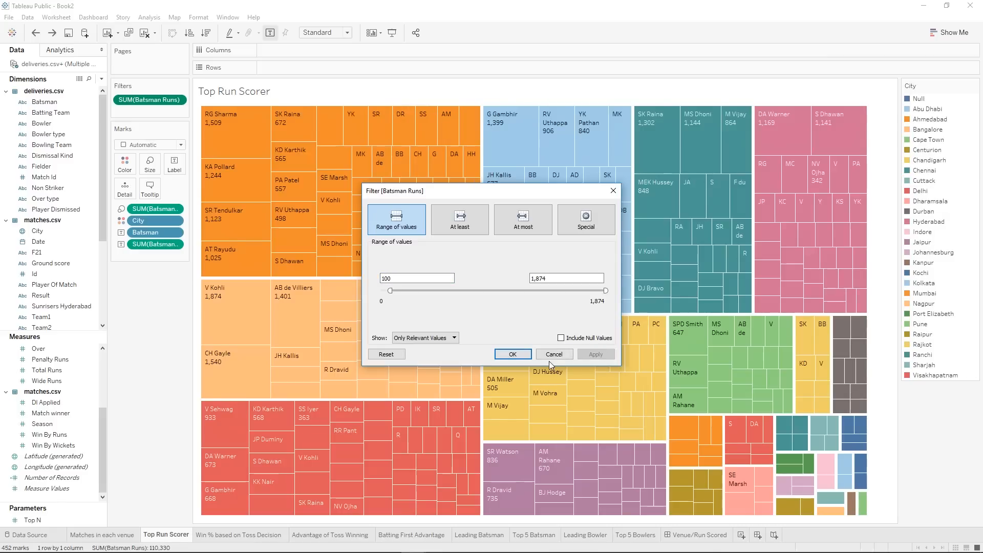
click(513, 355)
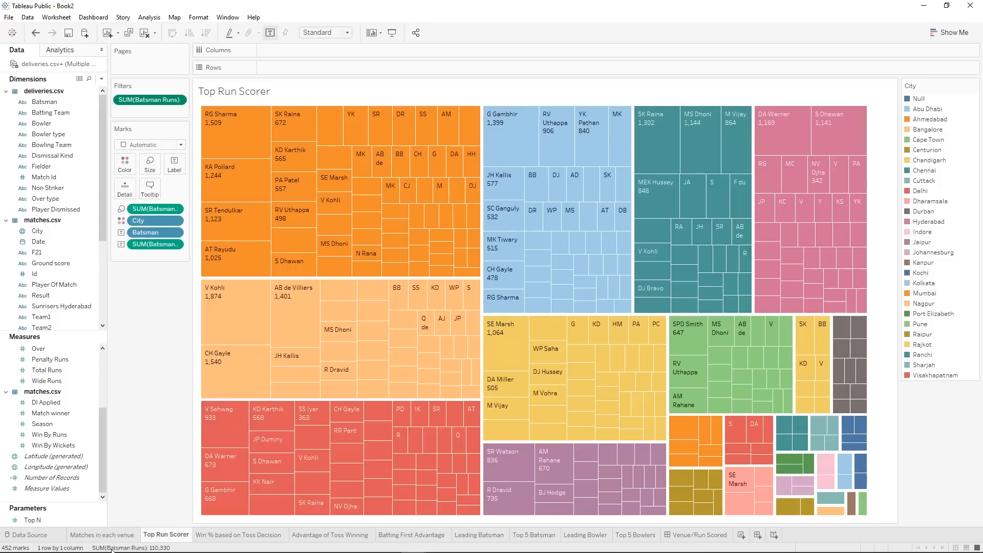
click(702, 534)
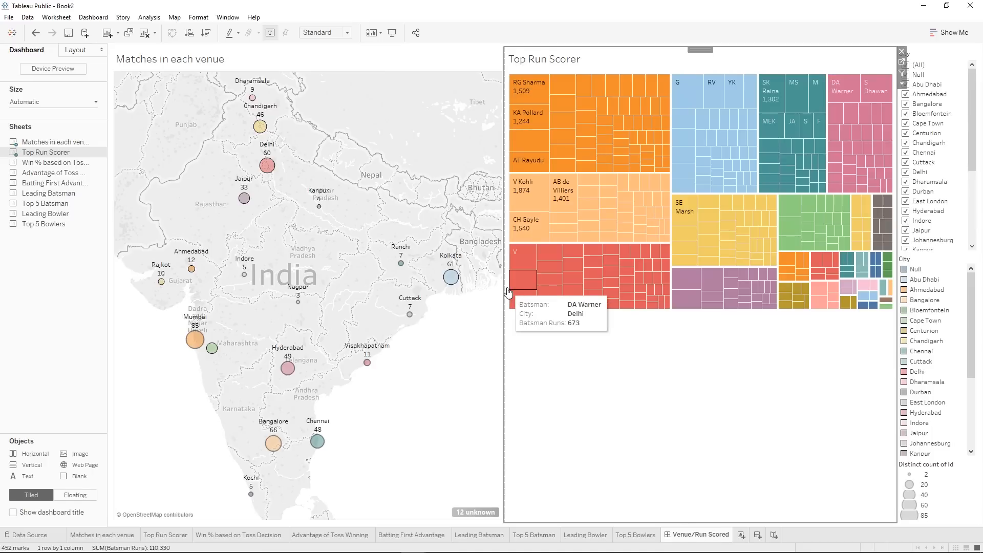
Select and clear Delhi, Mumbai and Cuttack on the venue map to examine how each city filters the Top Run Scorer treemap.
click(438, 61)
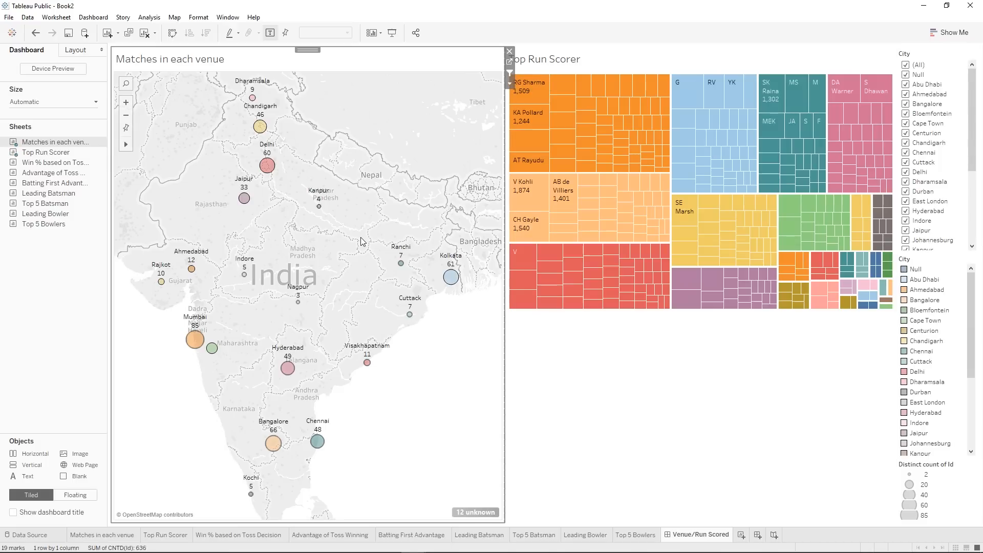
click(267, 166)
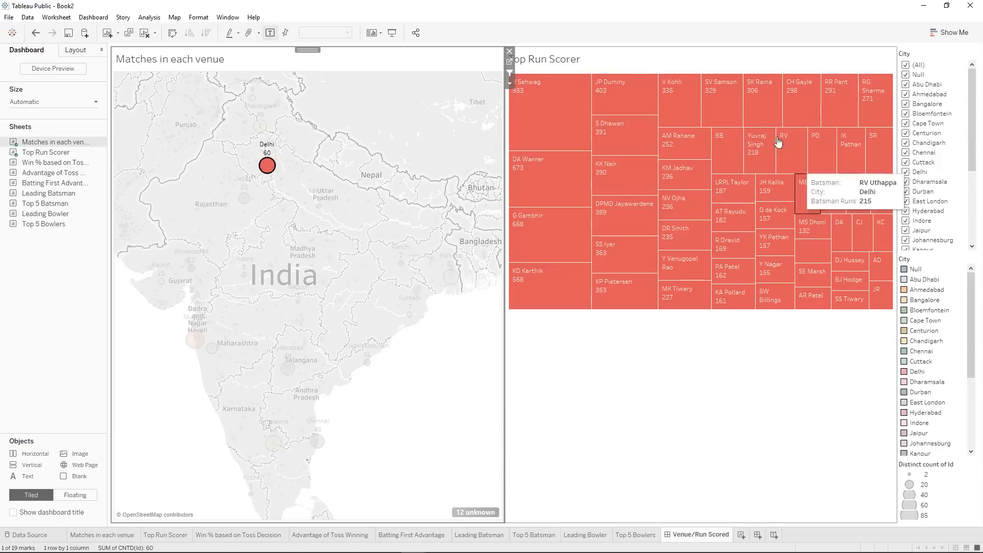
mouse_move(668, 128)
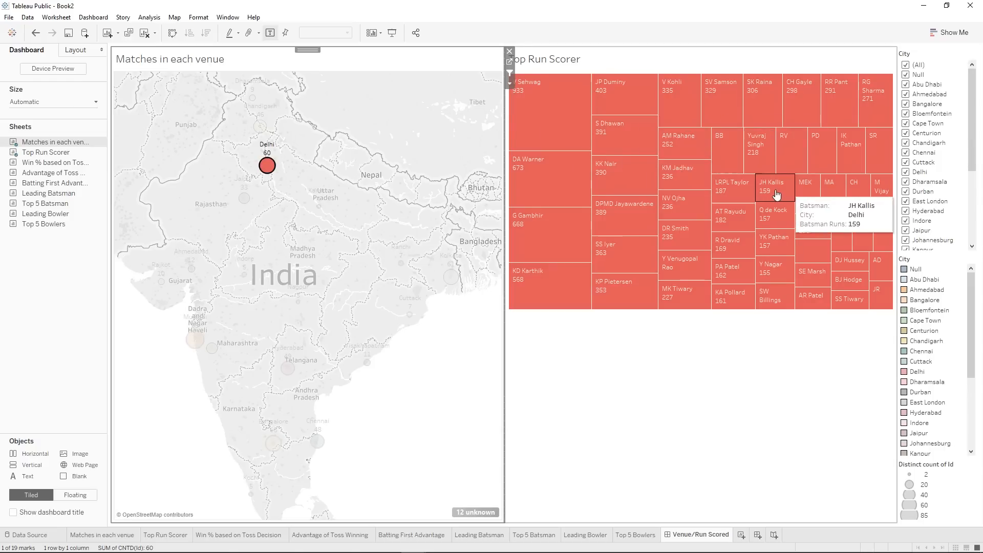
click(273, 173)
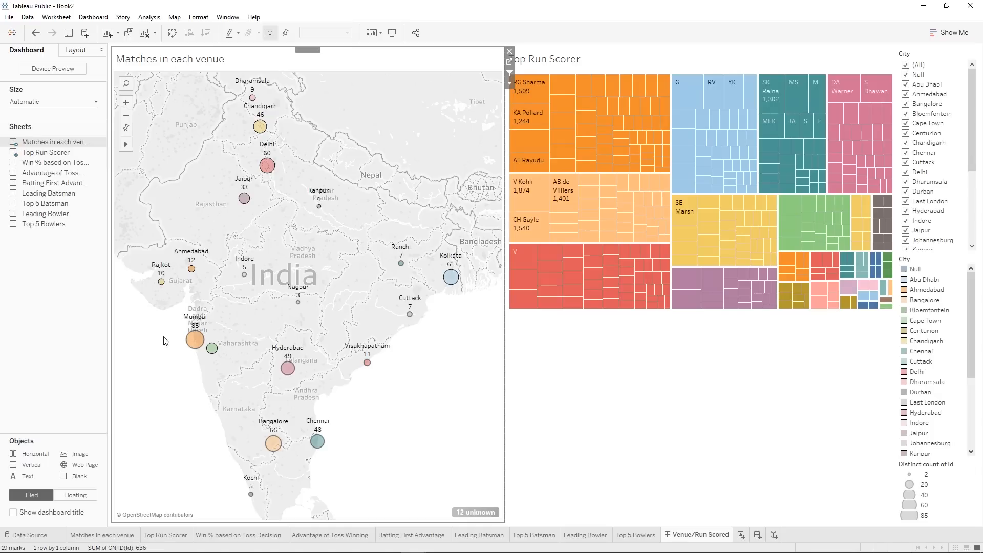
mouse_move(193, 344)
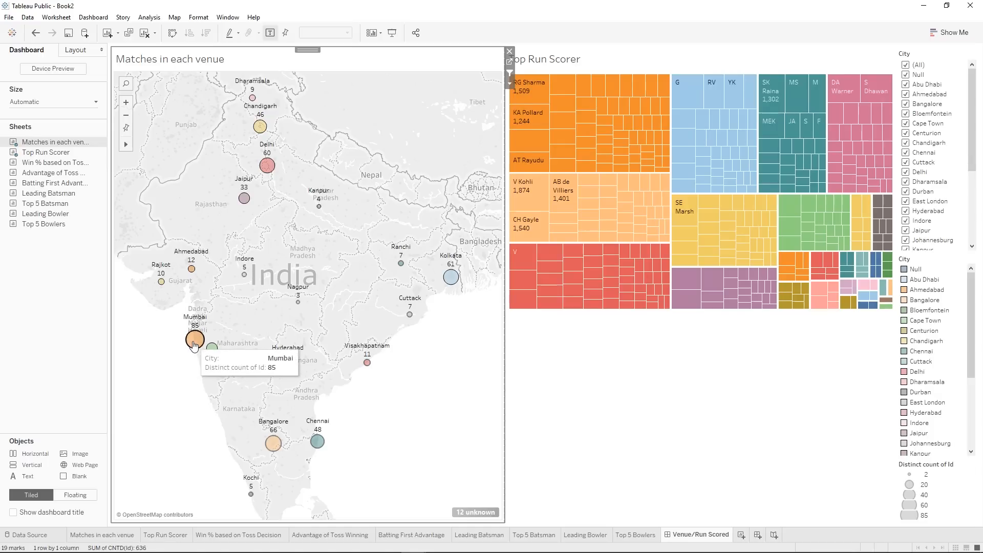
click(193, 344)
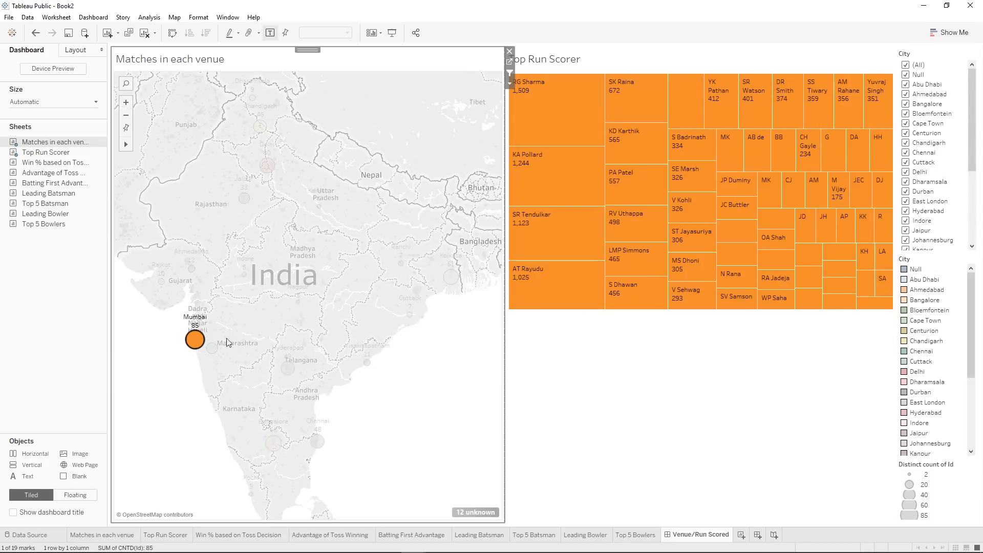
click(194, 339)
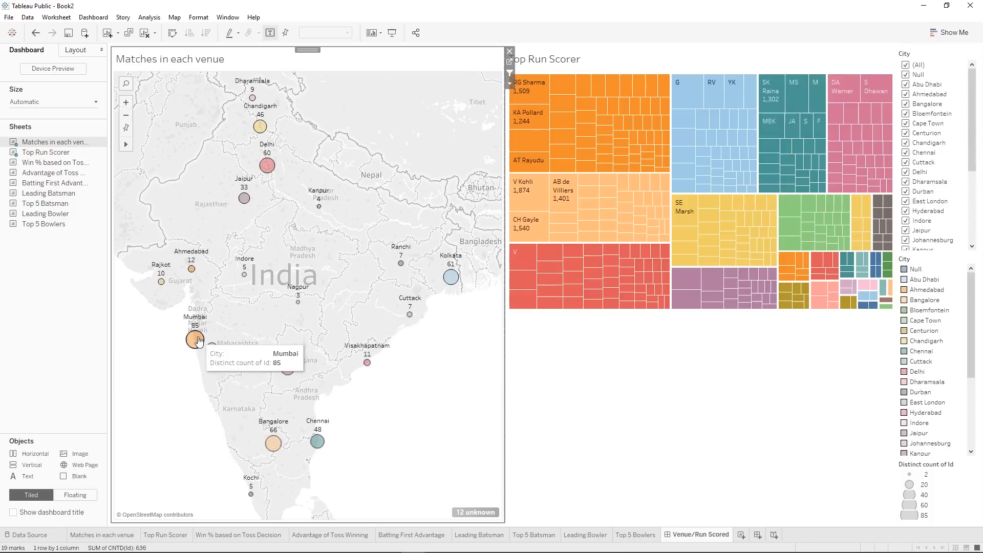
click(409, 315)
click(409, 315)
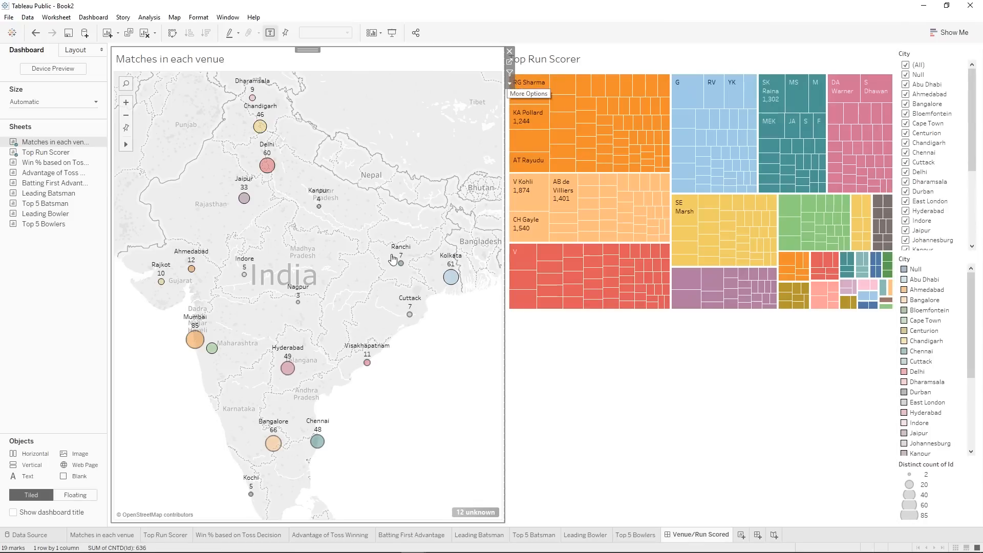
Check the dashboard's list of actions, close it, and use the Matches in each venue sheet as a filter.
click(95, 20)
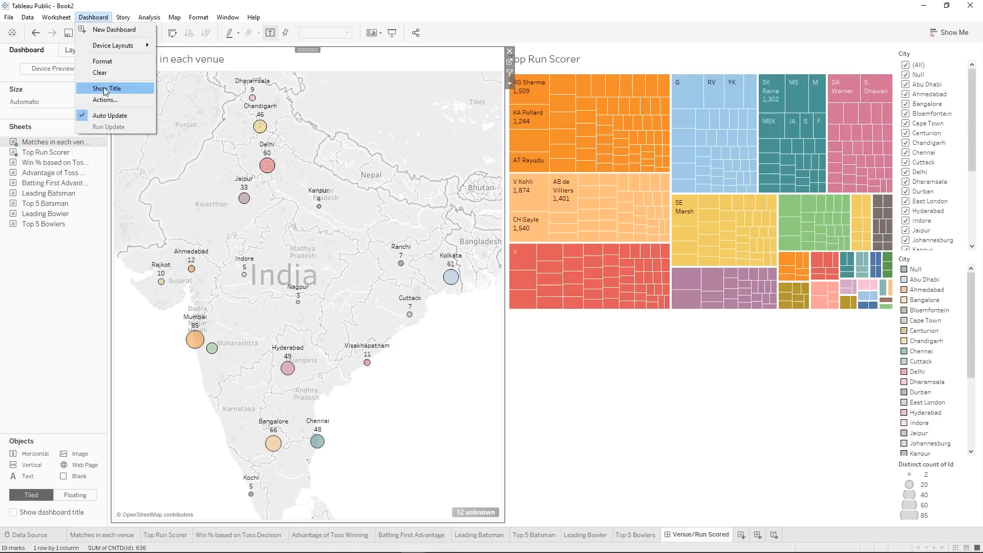
click(111, 102)
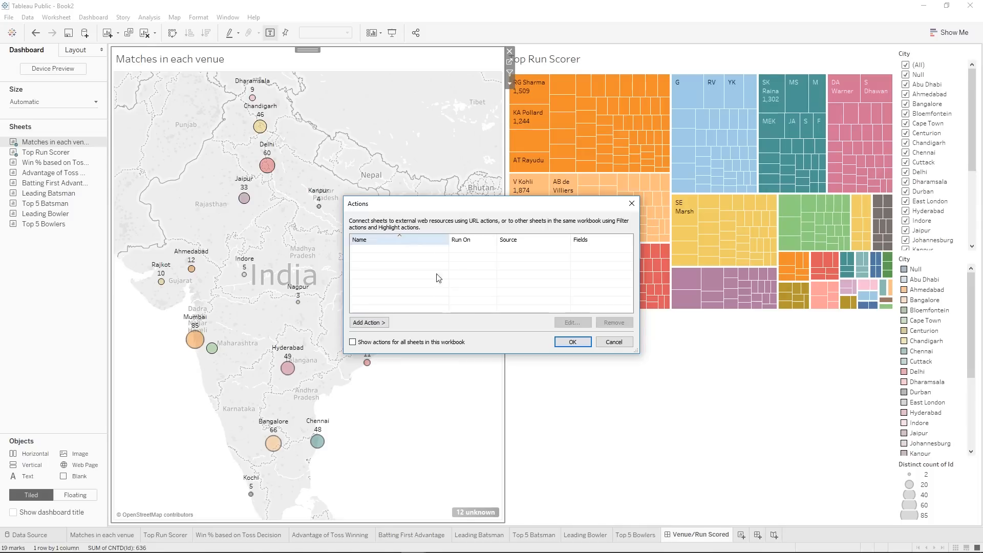
click(581, 347)
click(510, 75)
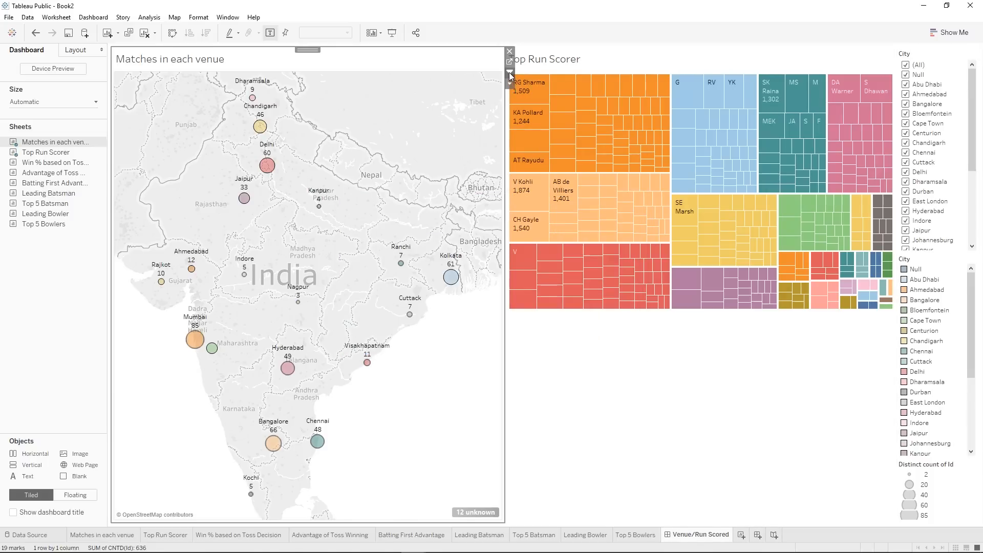
Review the generated filter action's source sheets, run option, target sheets and target filters in the dashboard actions.
click(89, 17)
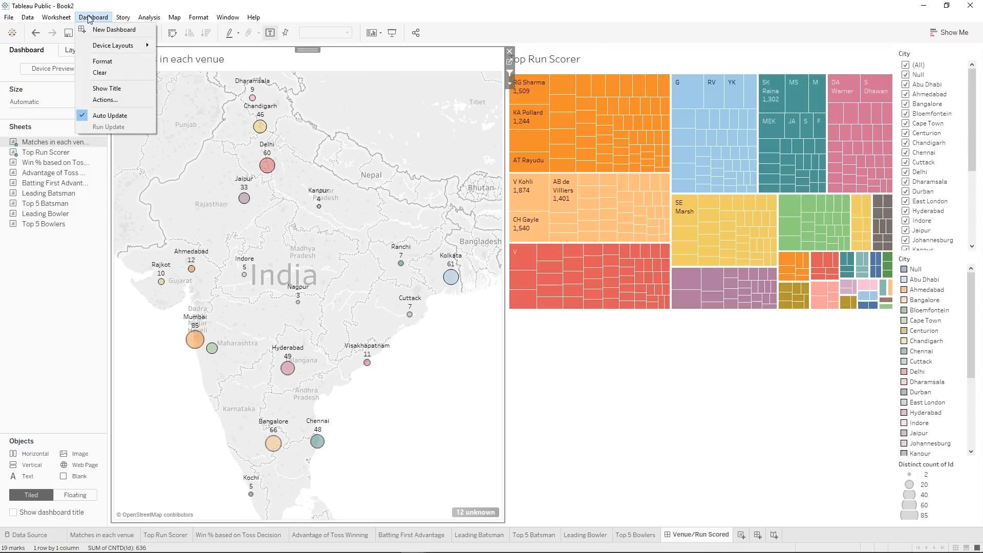
click(99, 102)
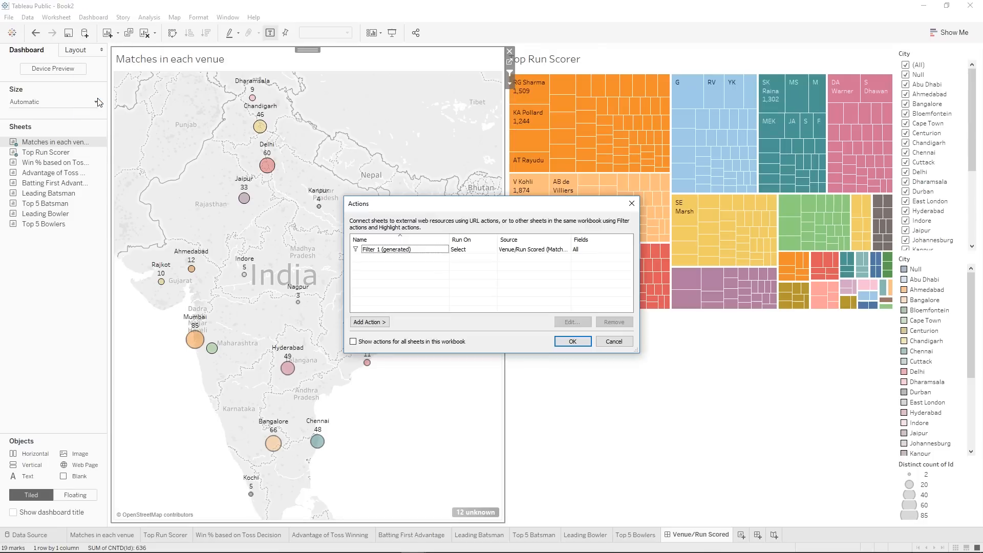
click(411, 252)
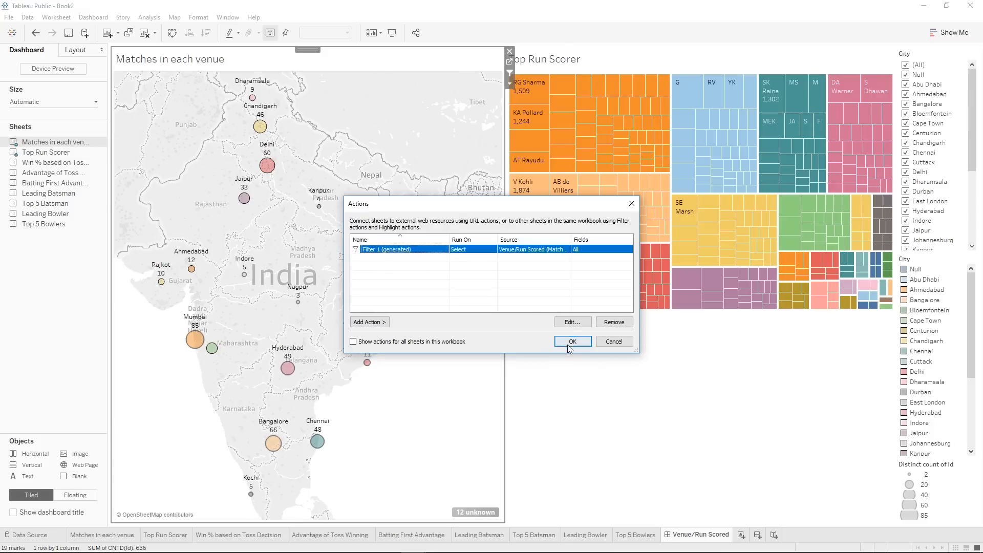
click(570, 322)
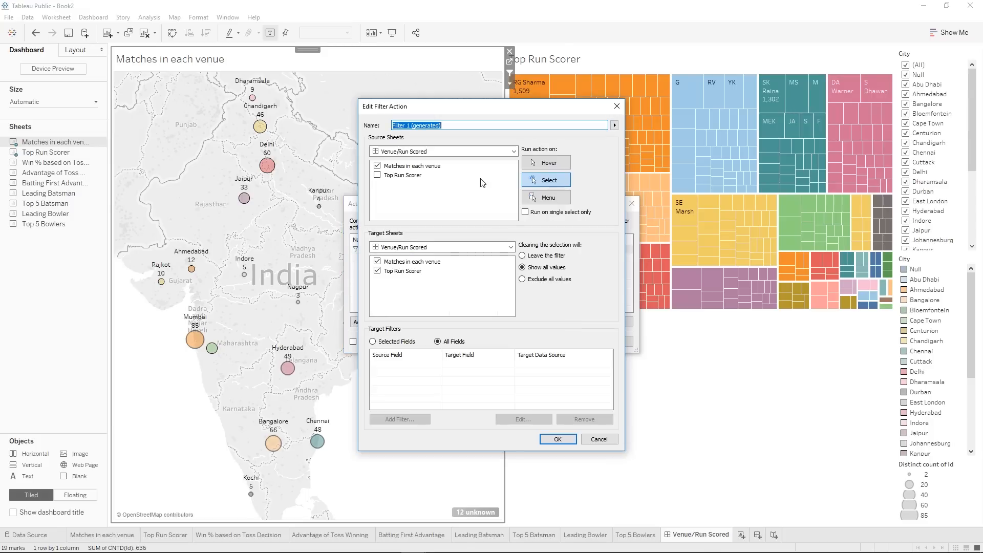
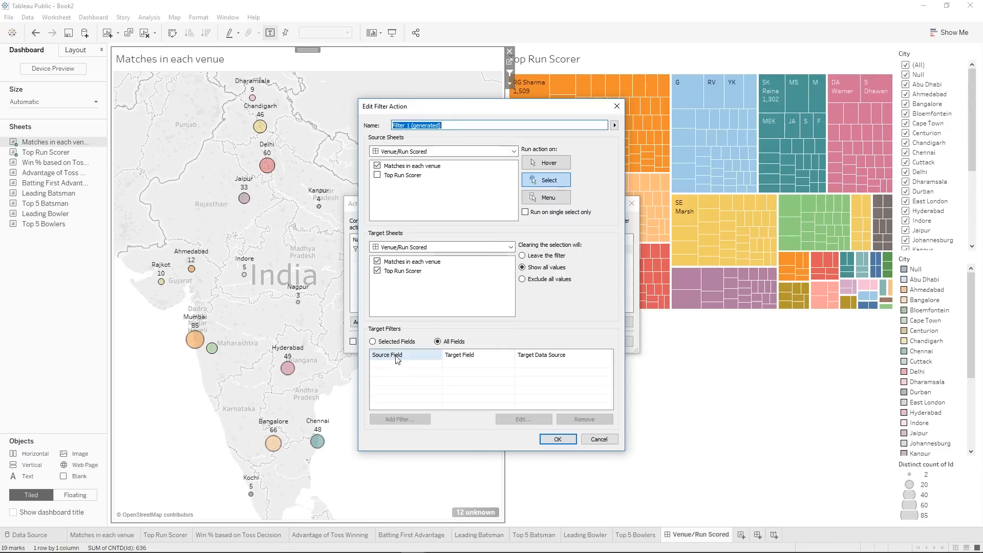
click(558, 439)
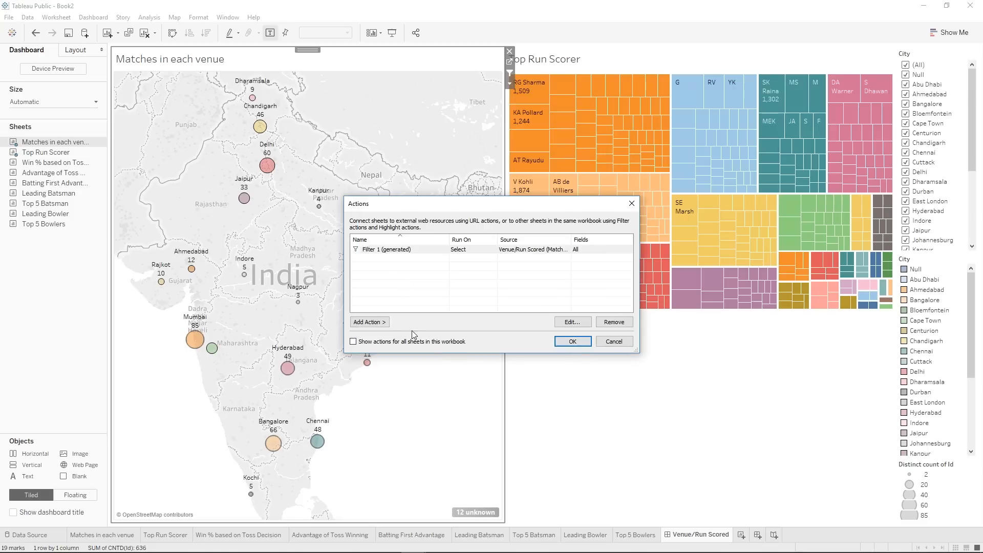
Add a Go to URL action for both dashboard sheets and set it to run on Select.
click(379, 323)
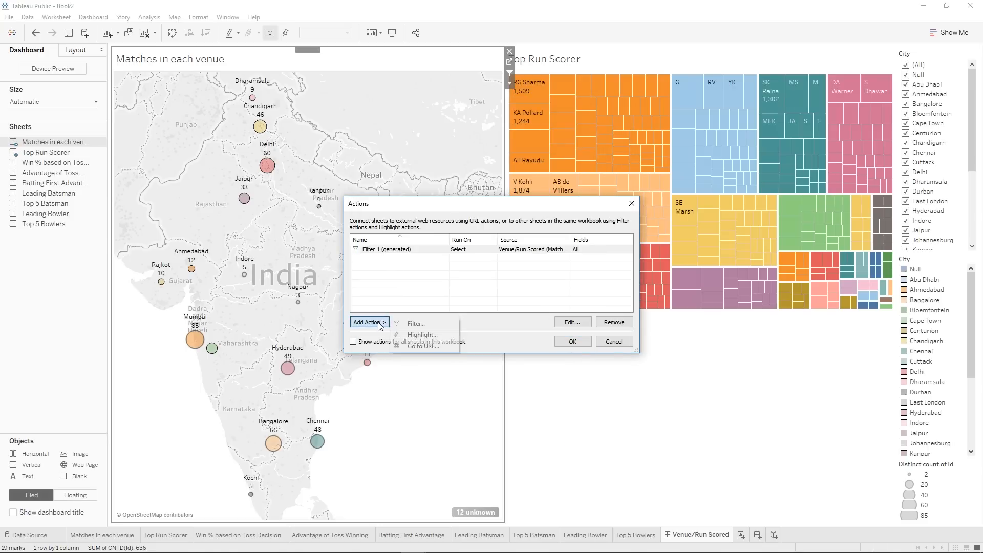
click(415, 346)
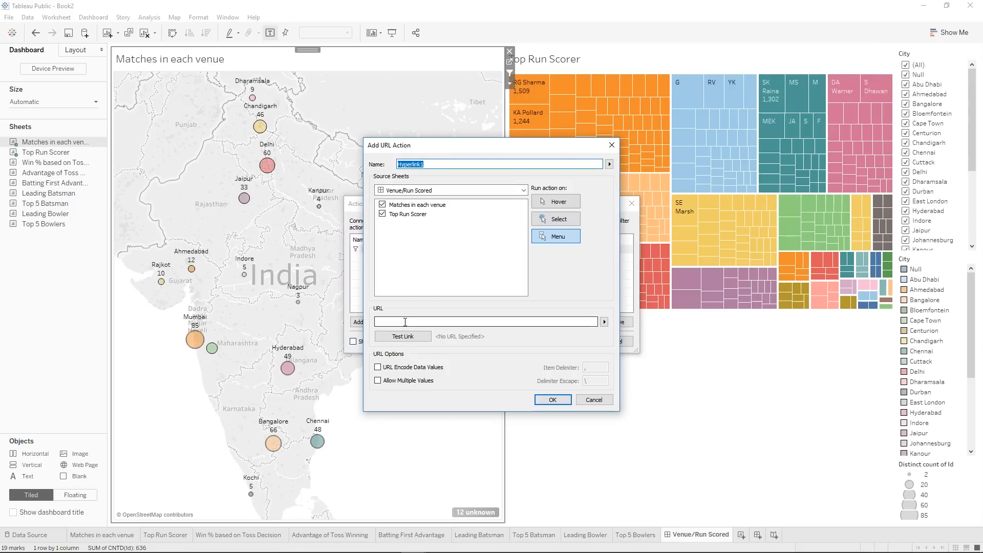
click(573, 219)
click(404, 323)
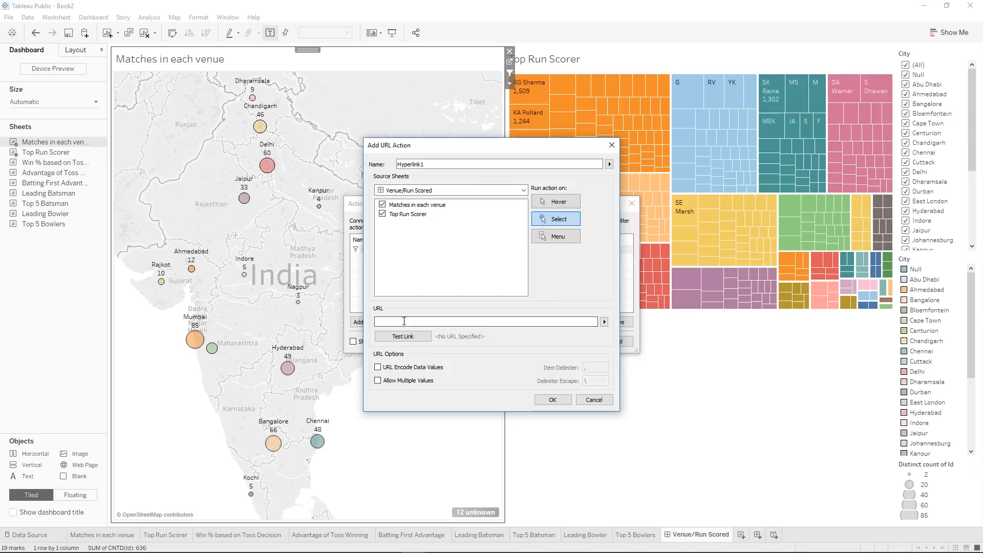
text(https://en.wikipedia.org/wiki/)
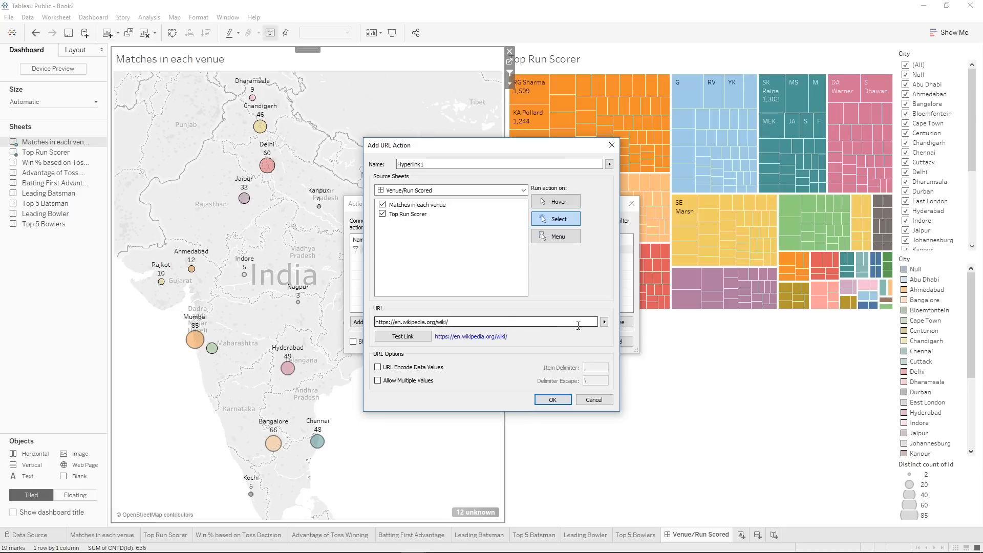
click(605, 322)
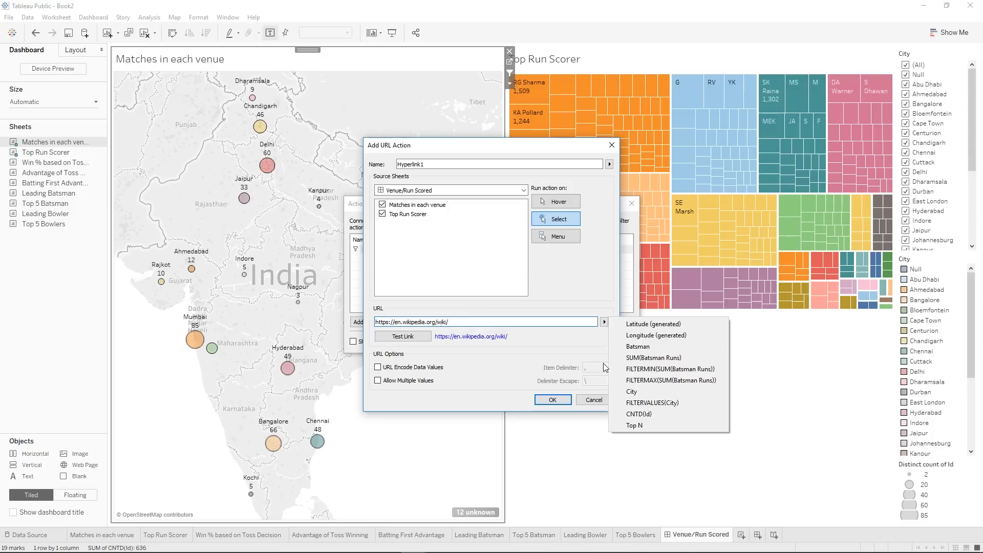
click(633, 392)
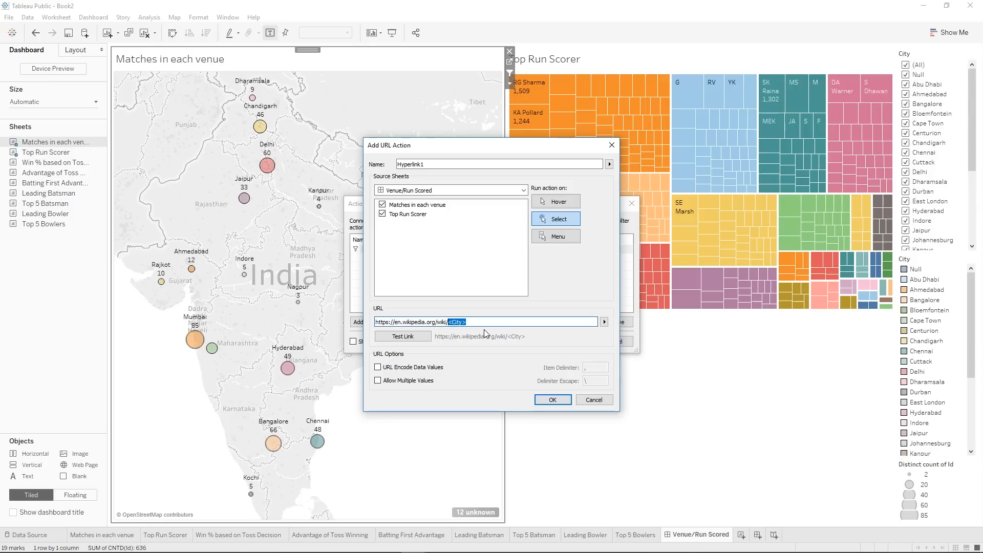
click(471, 326)
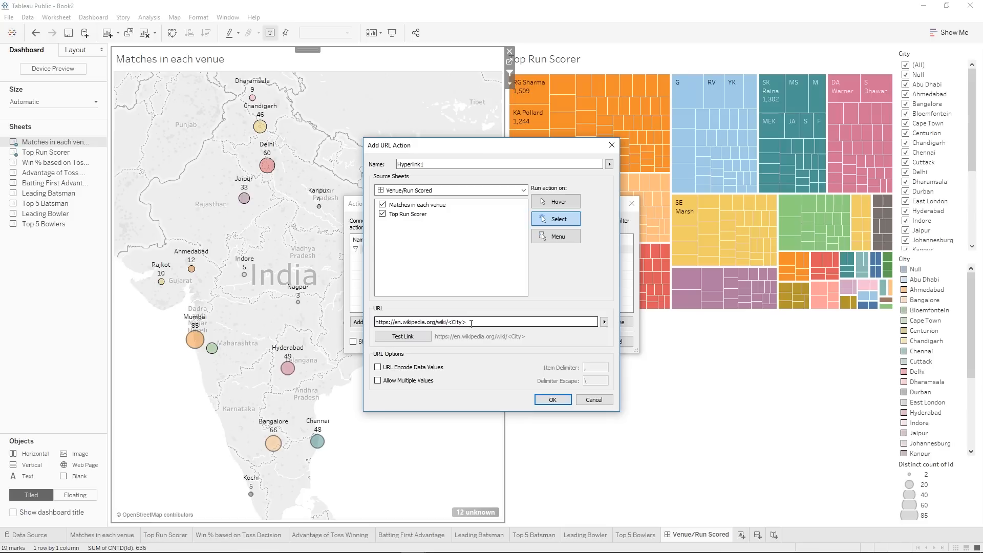
click(553, 400)
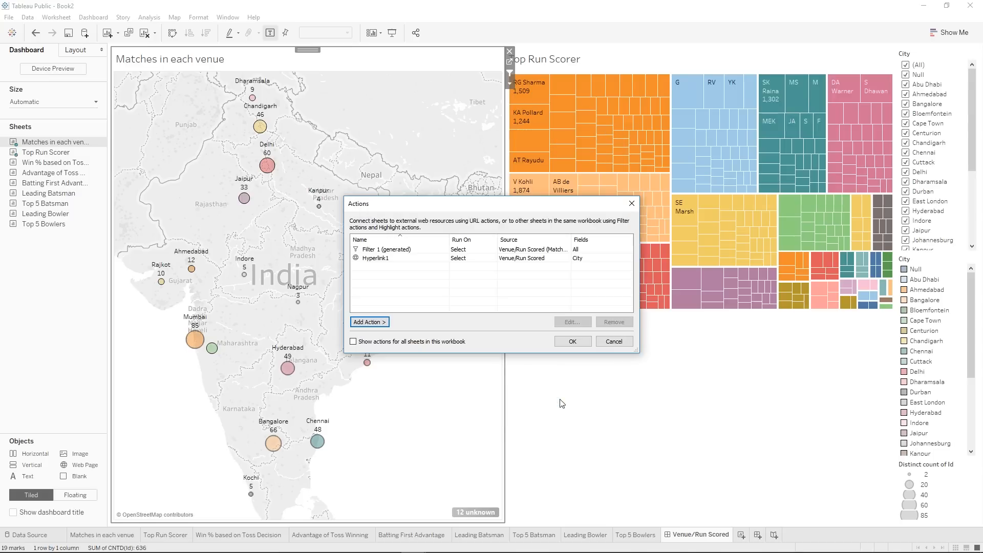
click(583, 342)
Test the URL action by selecting Delhi on the venue map, return from its Wikipedia page, and clear the selection.
mouse_move(266, 170)
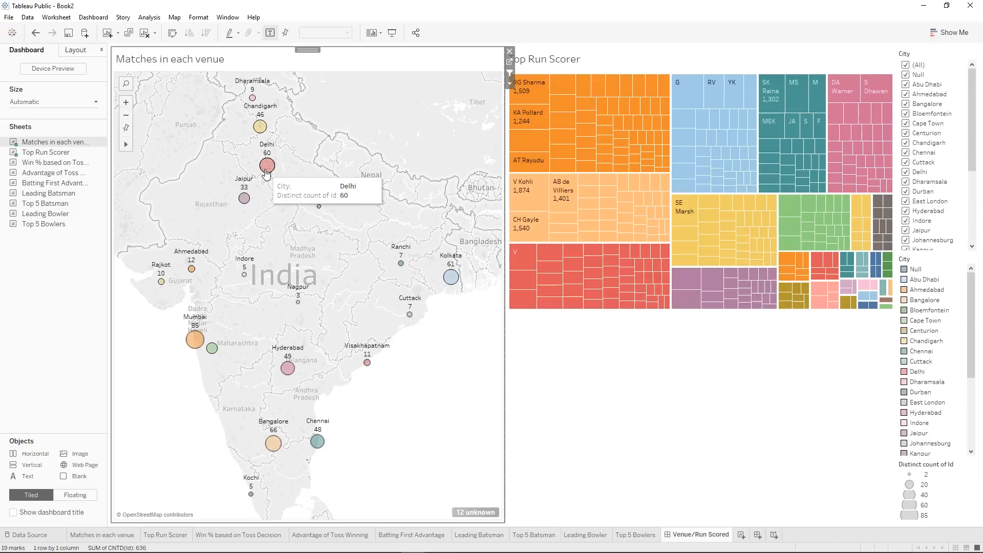
click(266, 166)
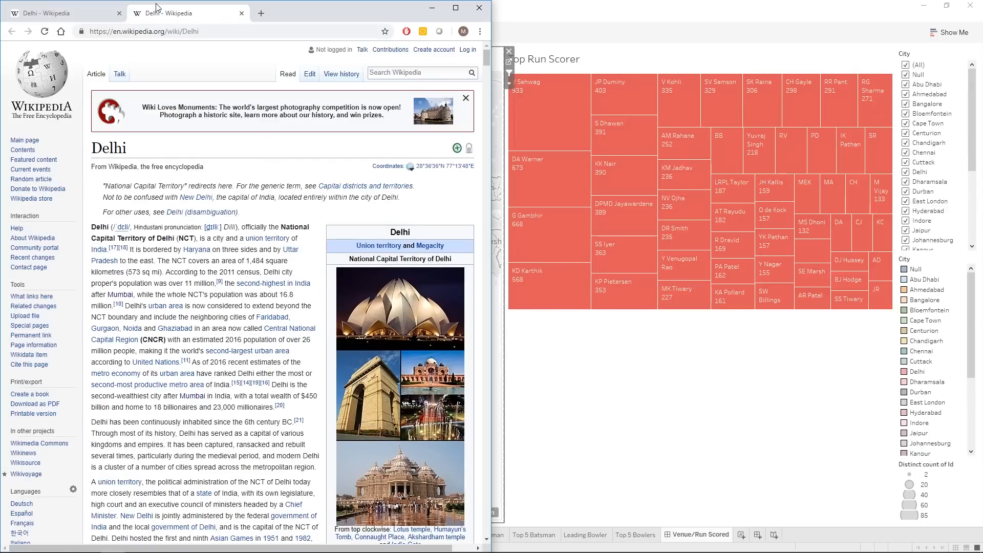
click(609, 7)
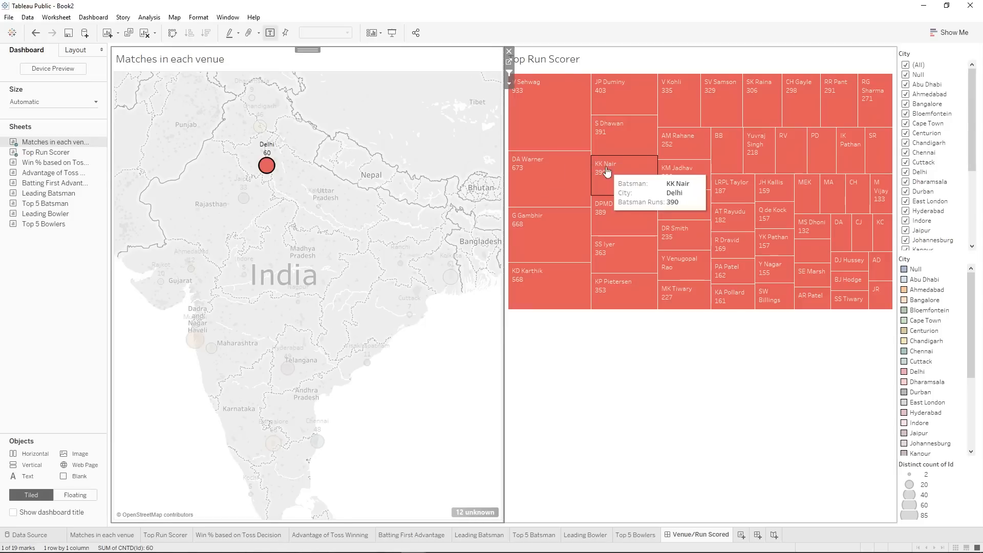
click(266, 173)
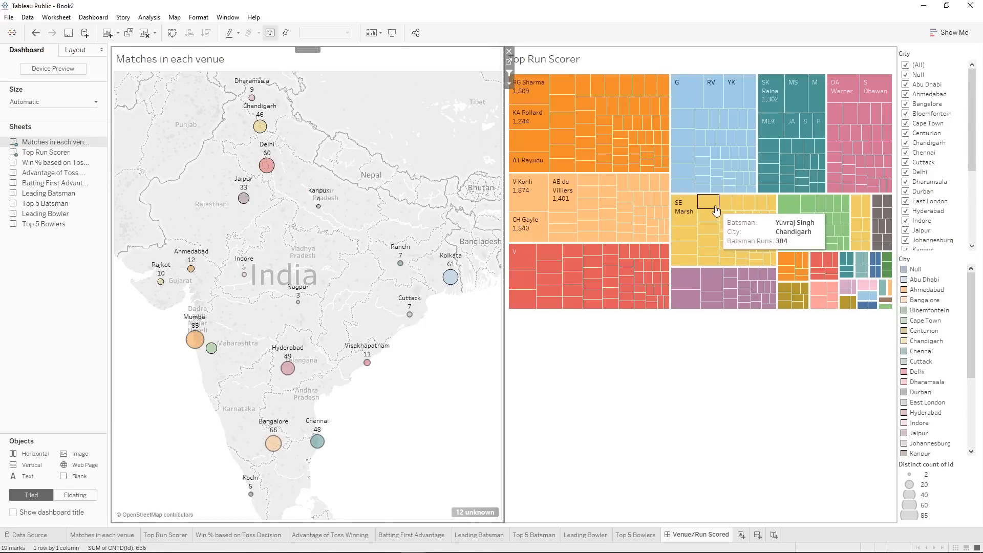
Test the URL action from a Mumbai batsman in the Top Run Scorer treemap, close the Wikipedia page, and clear the selection.
click(606, 131)
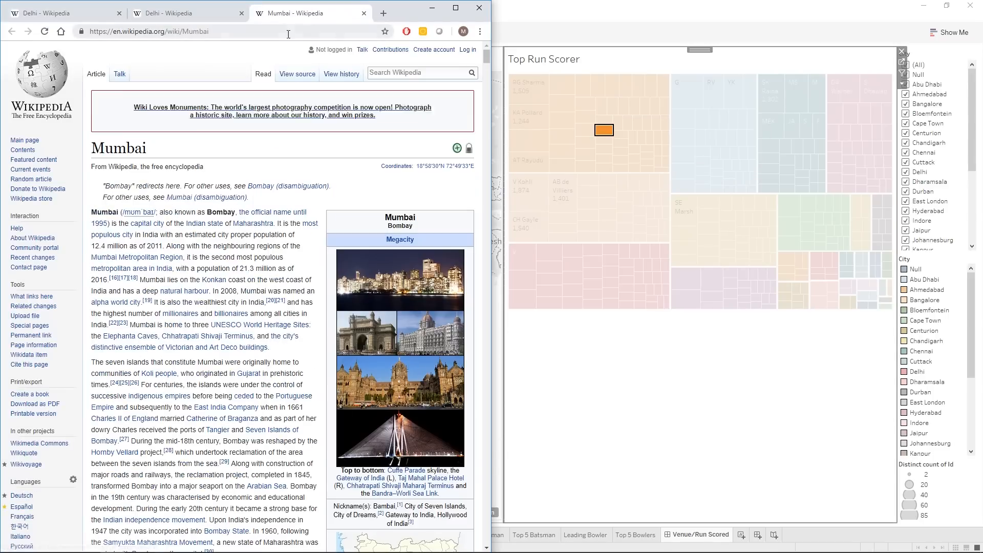
click(364, 14)
click(479, 8)
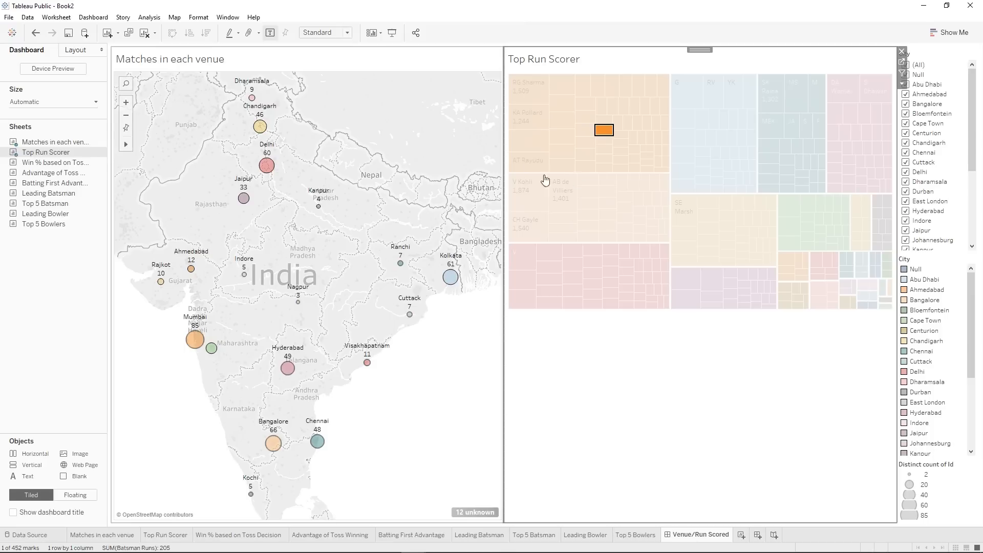
click(604, 129)
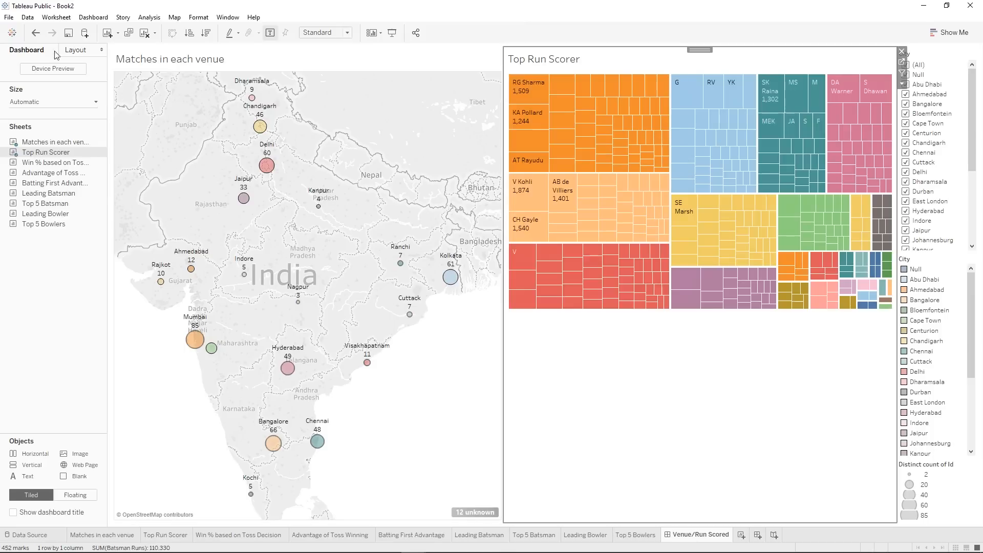
Edit the Hyperlink1 action to exclude Matches in each venue, leaving Top Run Scorer as its only source sheet, and save it.
click(93, 17)
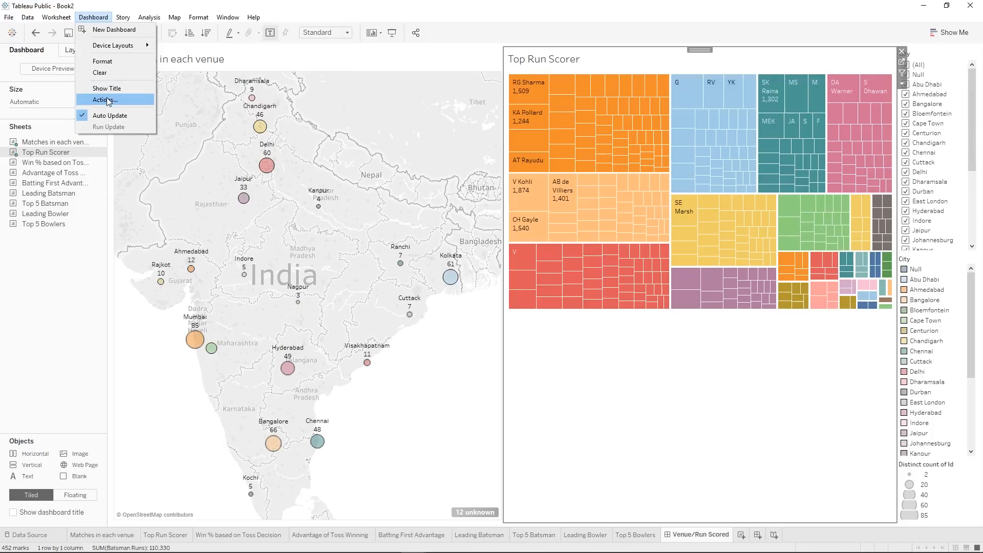
click(109, 100)
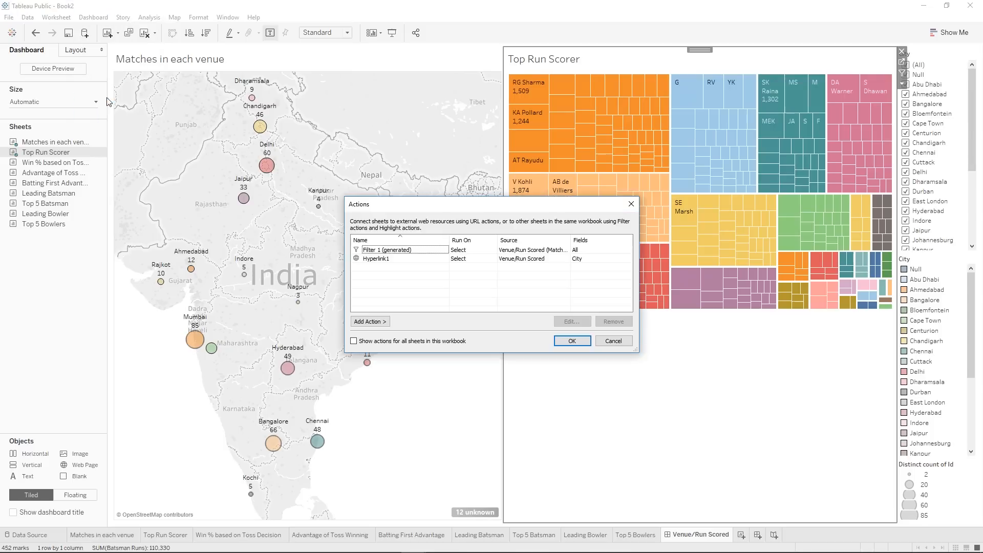
click(393, 261)
click(572, 321)
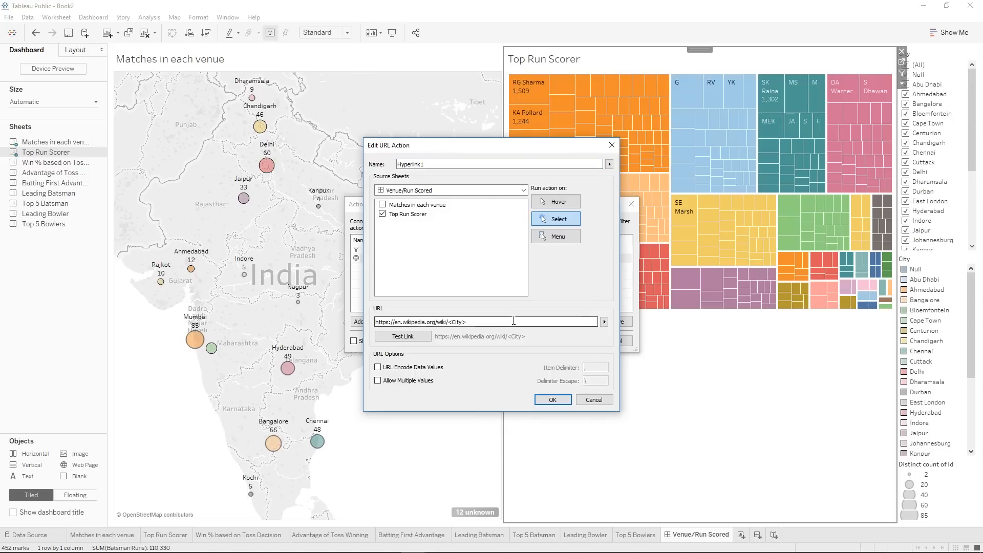
click(555, 402)
click(572, 341)
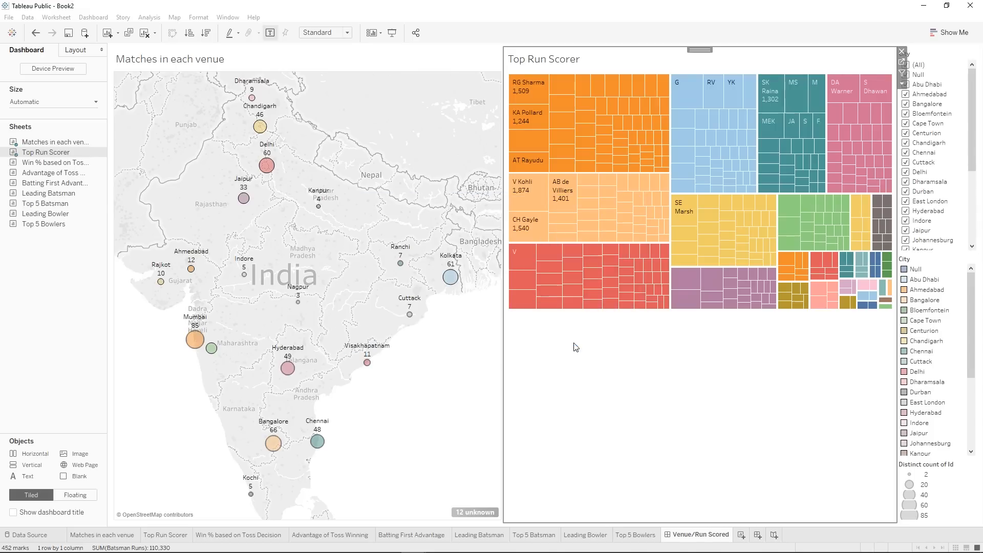
Test the revised actions by selecting Hyderabad and V Kohli, closing the Wikipedia page, and selecting Mumbai and KA Pollard.
click(287, 368)
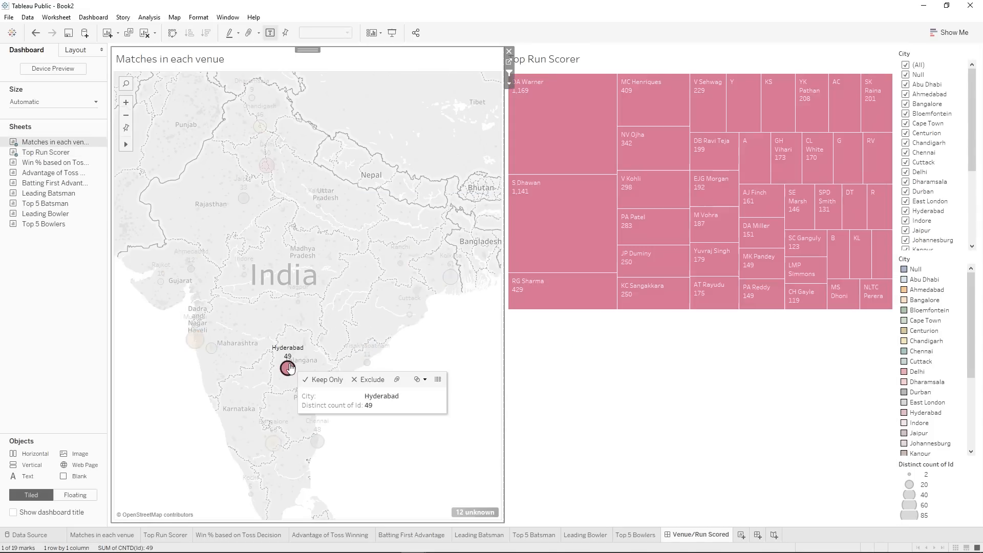
click(659, 193)
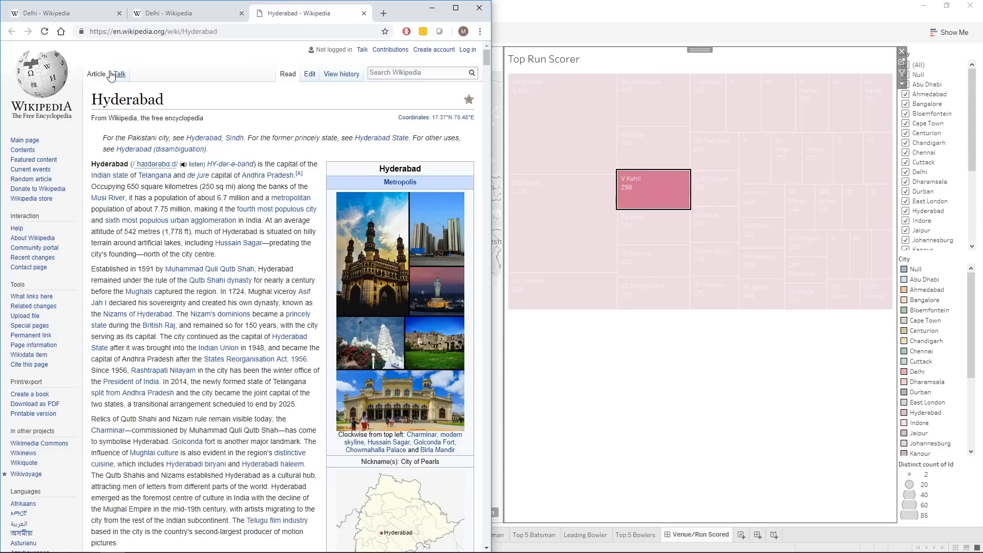
click(478, 7)
click(288, 367)
click(194, 339)
click(540, 186)
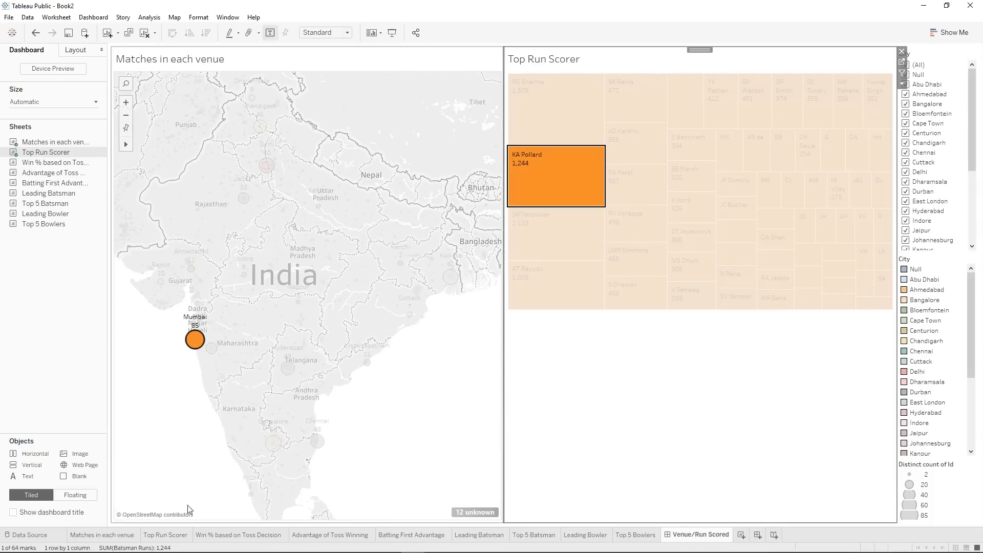
Look at the finished venue and run scored dashboard in the IPL workbook, and return to the maximized Book2 window.
mouse_move(111, 544)
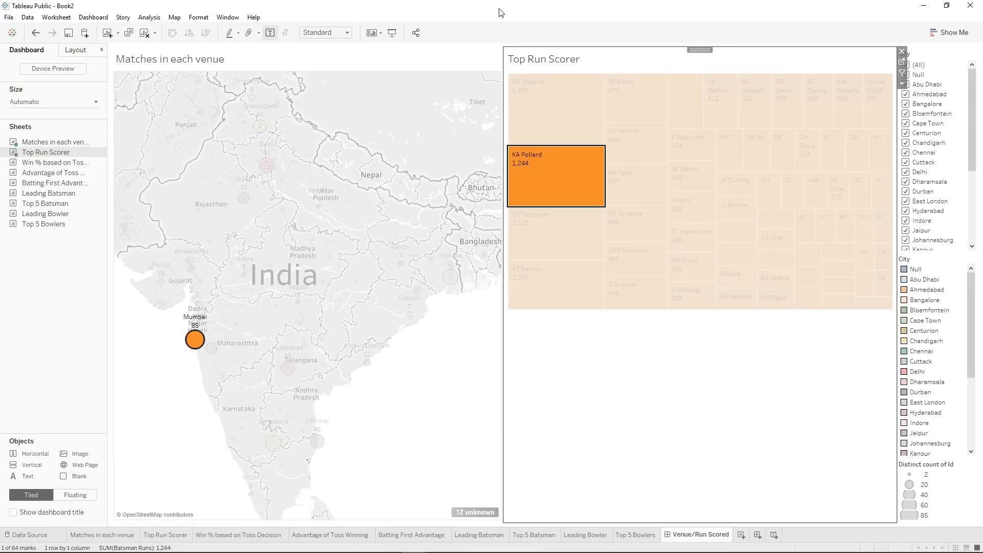
drag(501, 12, 2, 15)
click(751, 108)
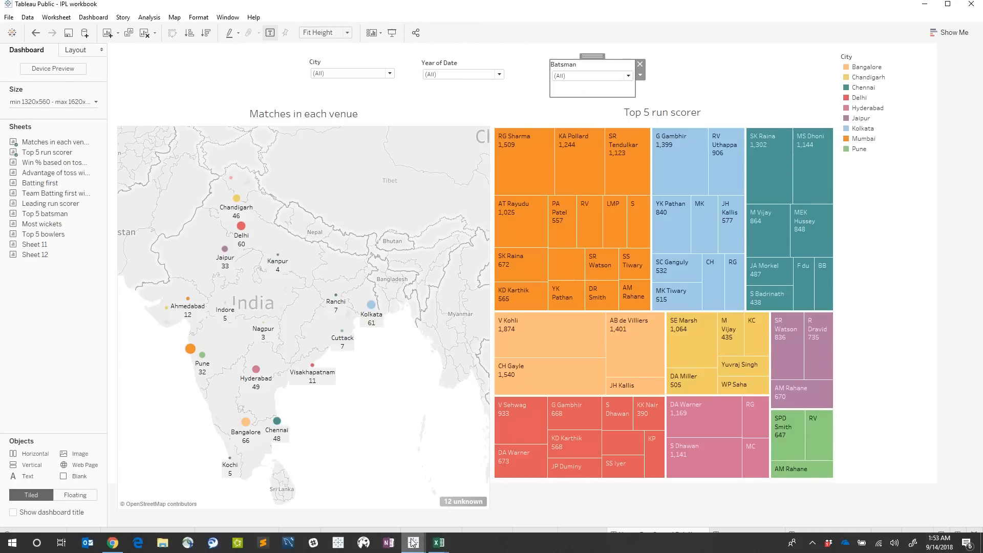
mouse_move(413, 543)
click(468, 499)
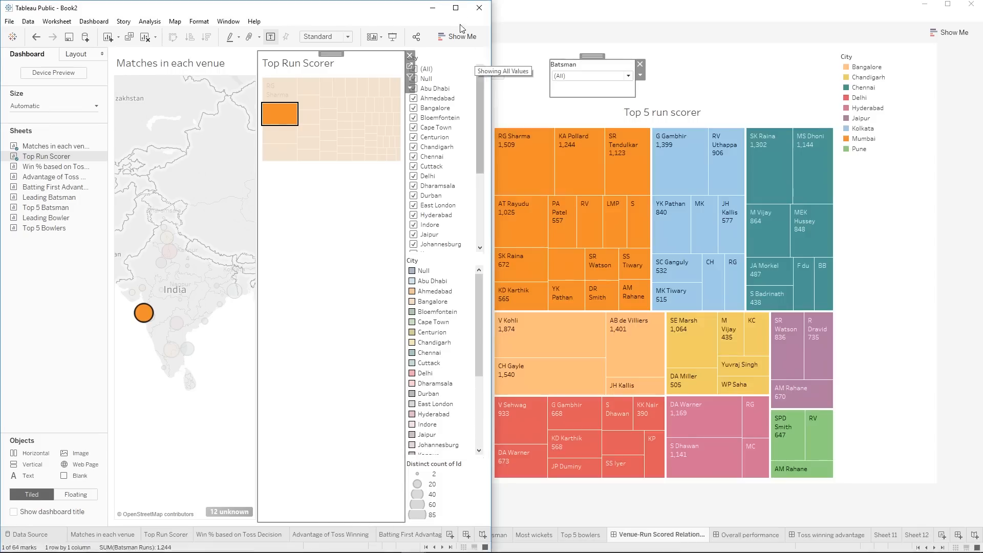
double_click(459, 10)
Clear the Mumbai selection on the map by selecting and deselecting Delhi, restoring all venues and batsmen.
click(339, 211)
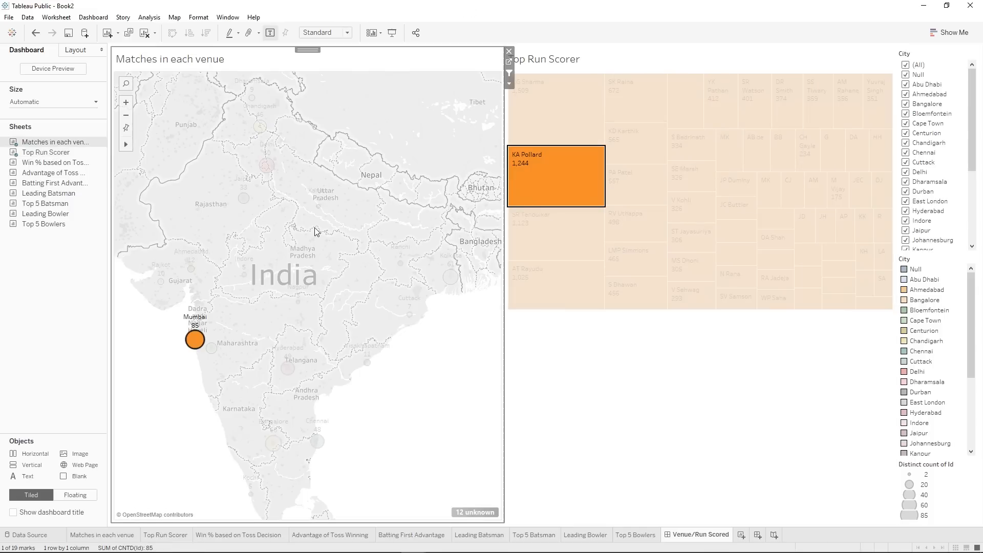
click(266, 163)
click(265, 163)
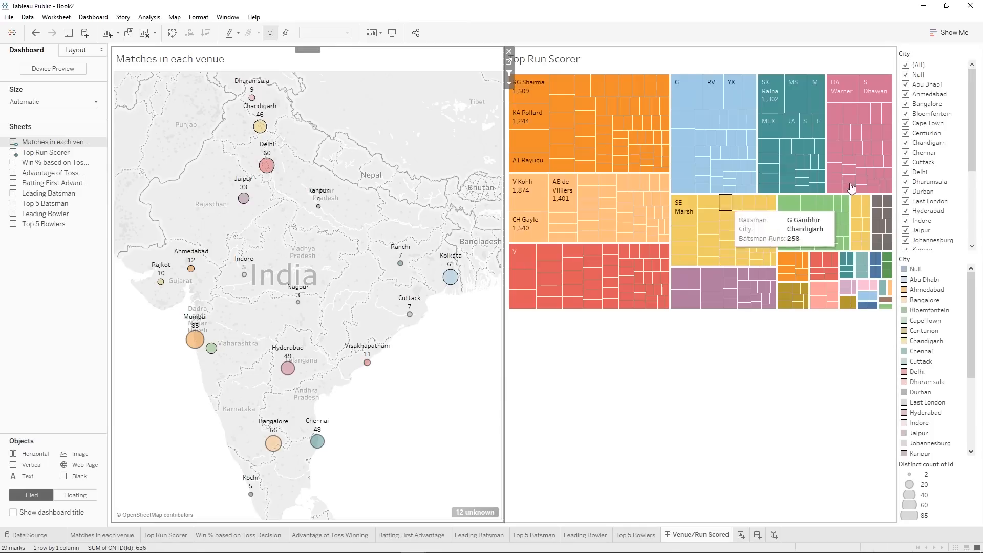
Remove the Distinct count of Id size legend from the dashboard.
click(948, 271)
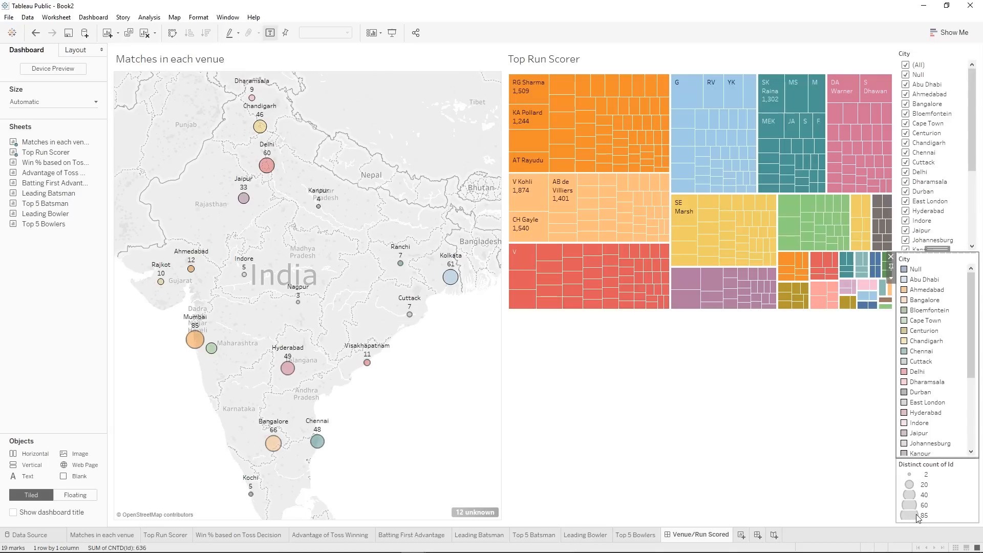
click(945, 490)
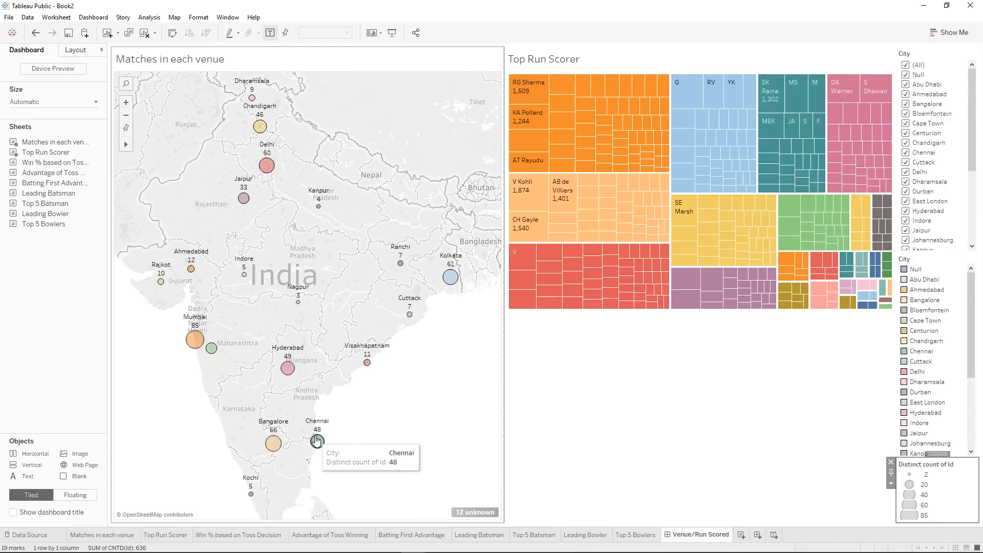
click(891, 463)
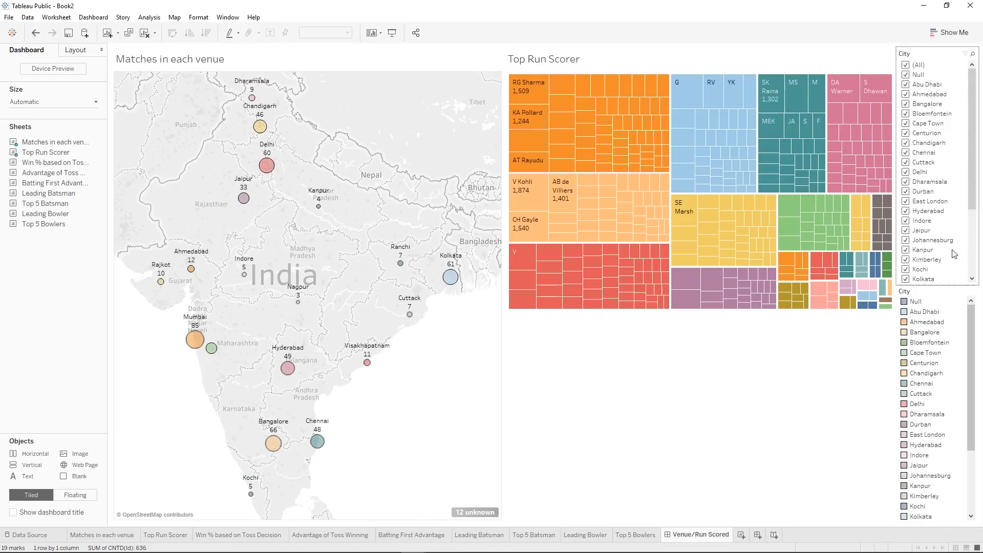
Check which sheets the City filter affects by excluding Abu Dhabi and Bangalore, and restore all cities.
click(951, 58)
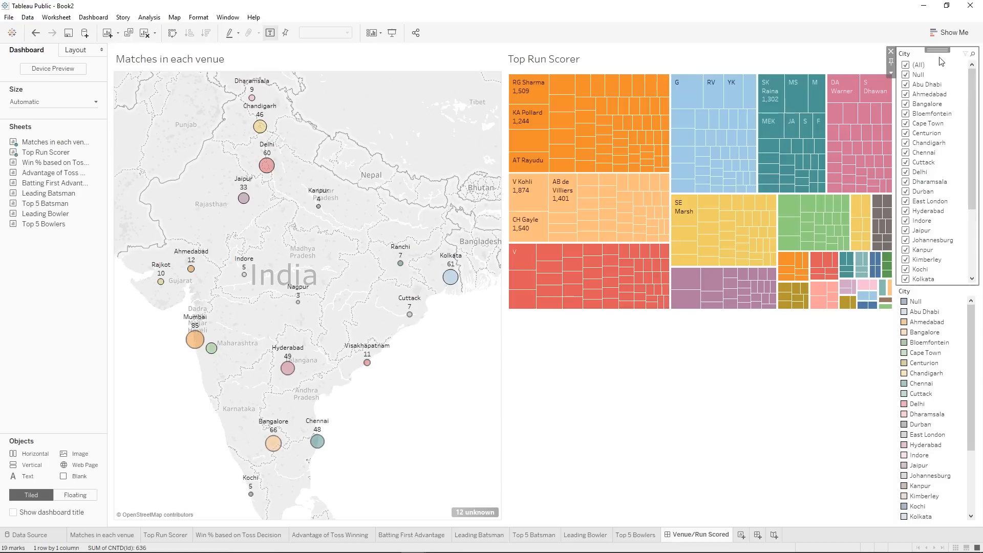
click(906, 84)
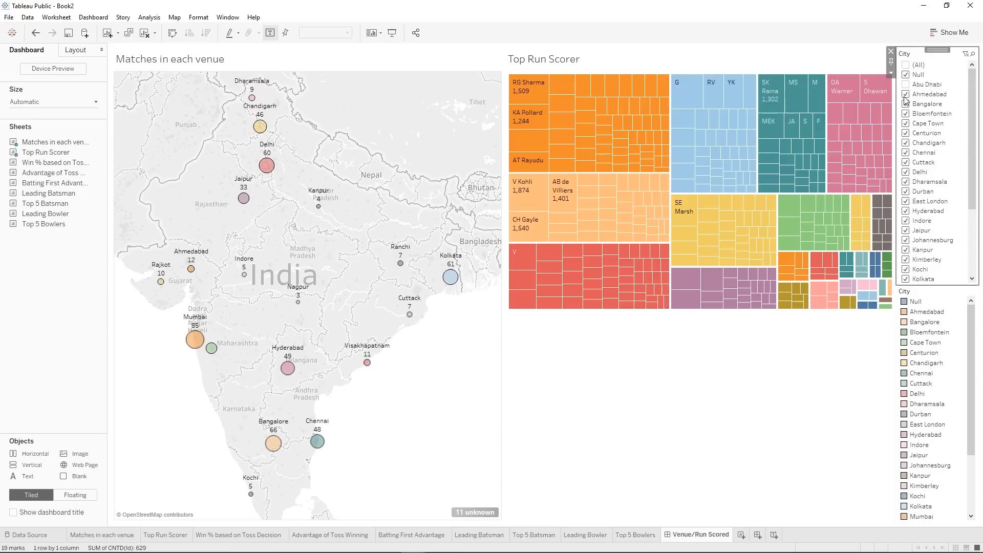
click(906, 104)
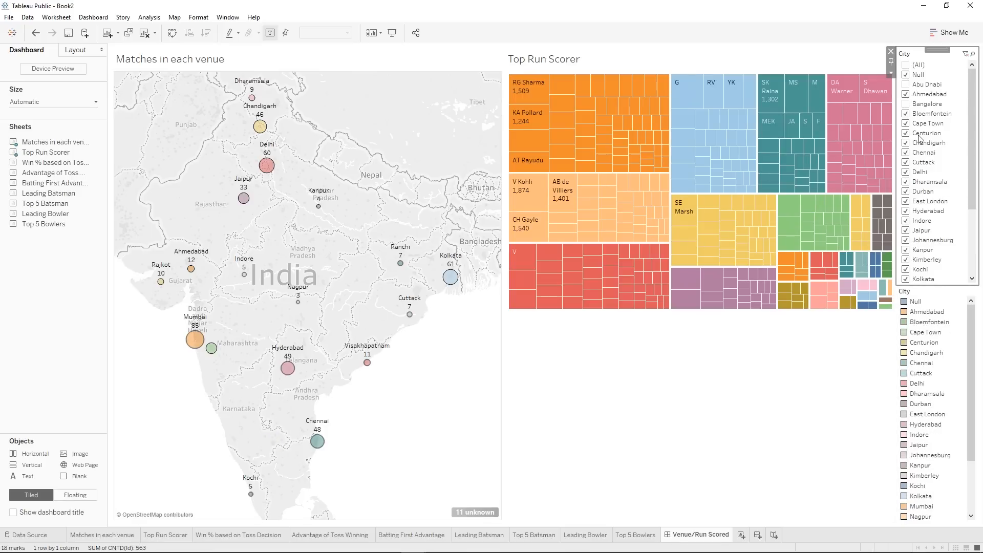
click(906, 66)
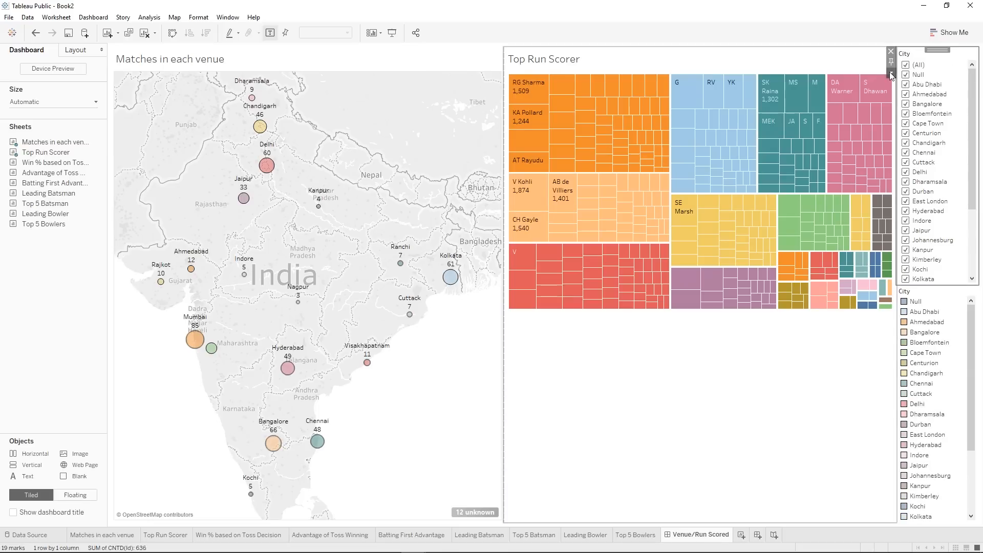
Apply the City filter to all worksheets on the dashboard, including Top Run Scorer.
click(892, 74)
mouse_move(898, 104)
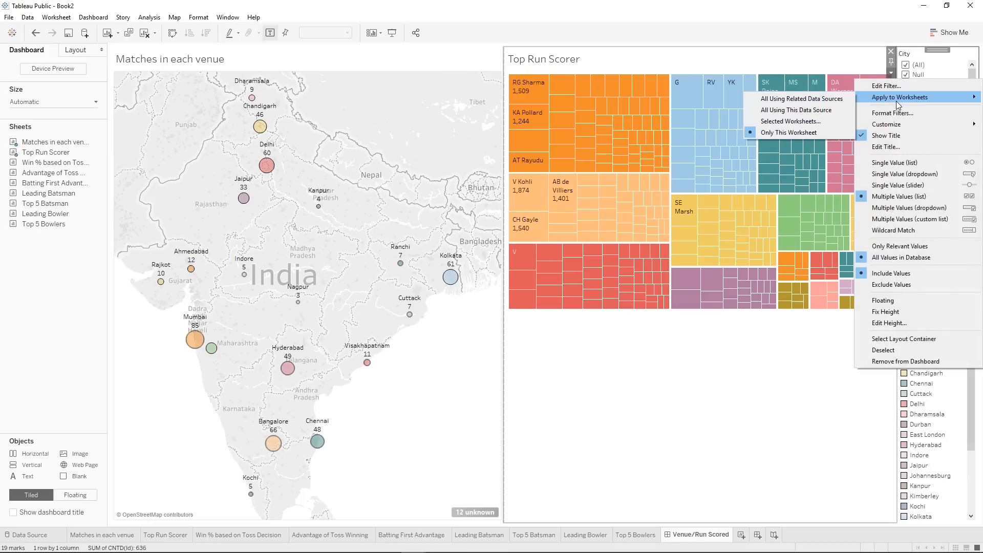
click(811, 123)
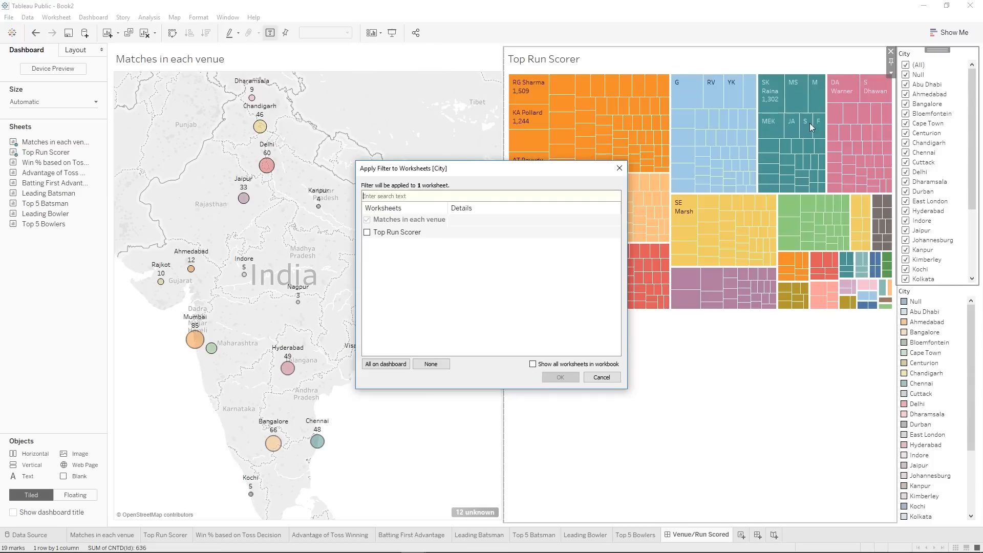
click(385, 364)
click(540, 364)
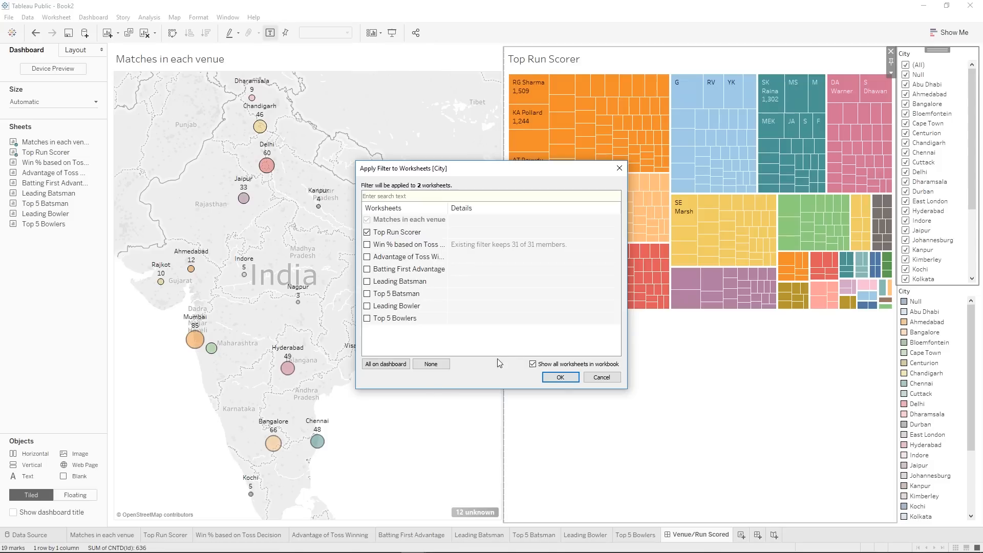
click(533, 364)
click(560, 377)
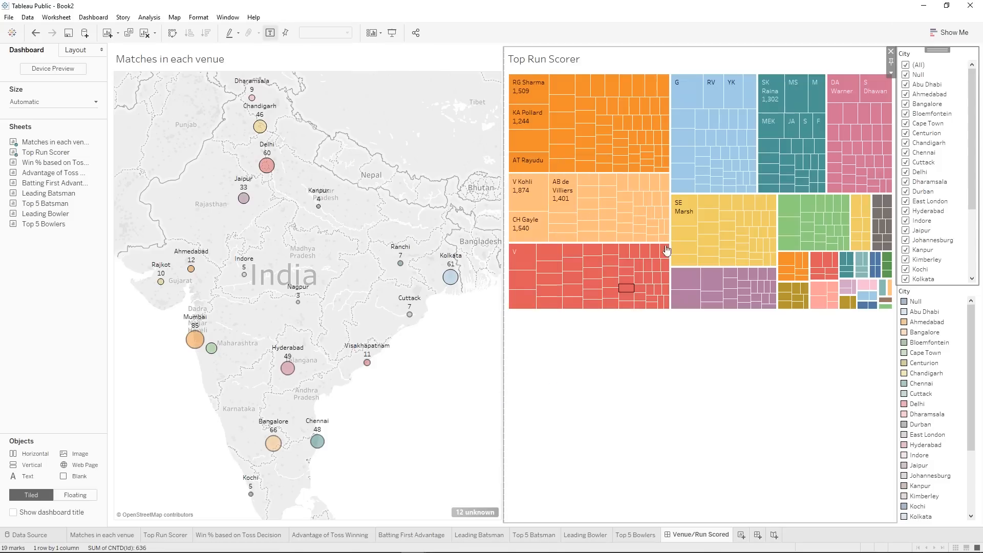
Test the shared City filter with only Chandigarh, Cuttack, Dharamsala and East London included, and restore all cities.
click(907, 66)
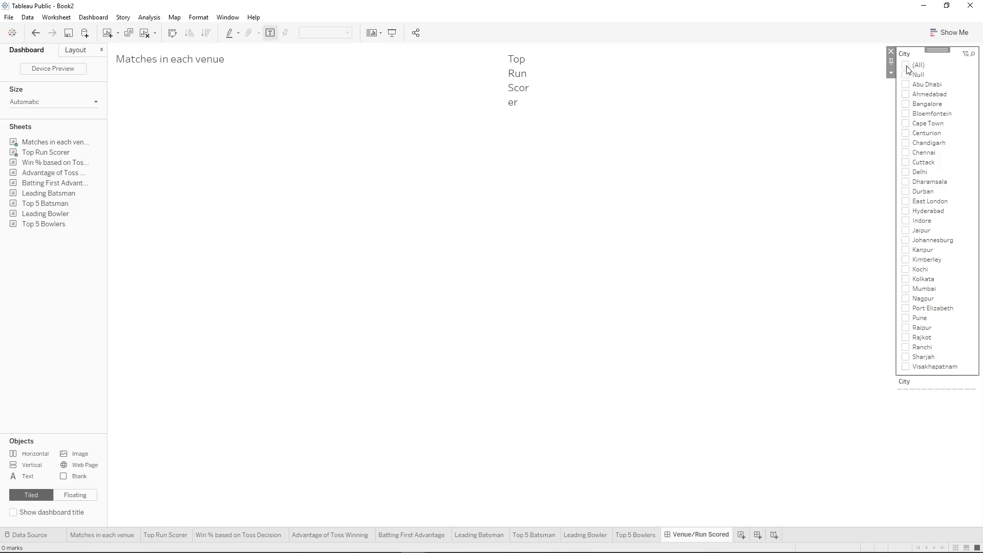
click(905, 144)
click(906, 162)
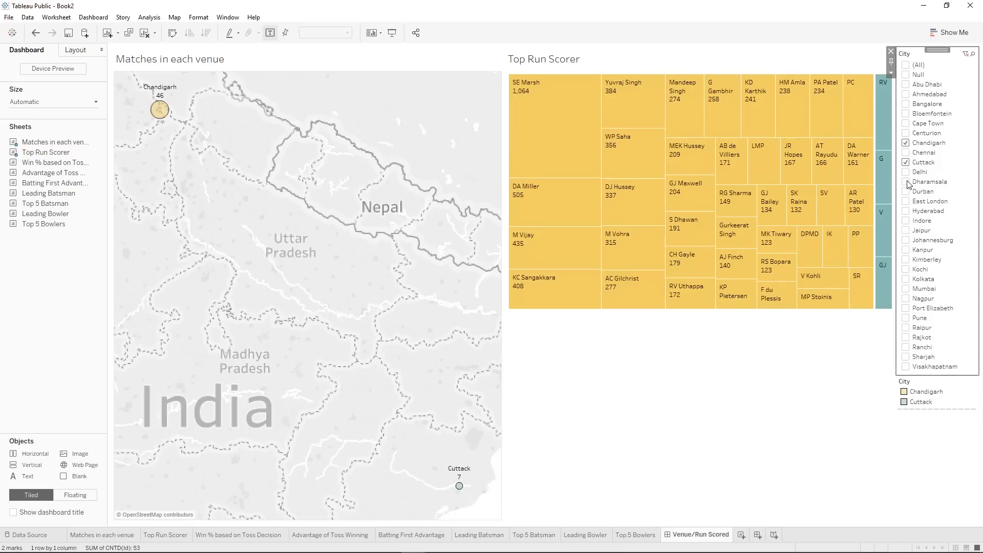
click(906, 181)
click(905, 201)
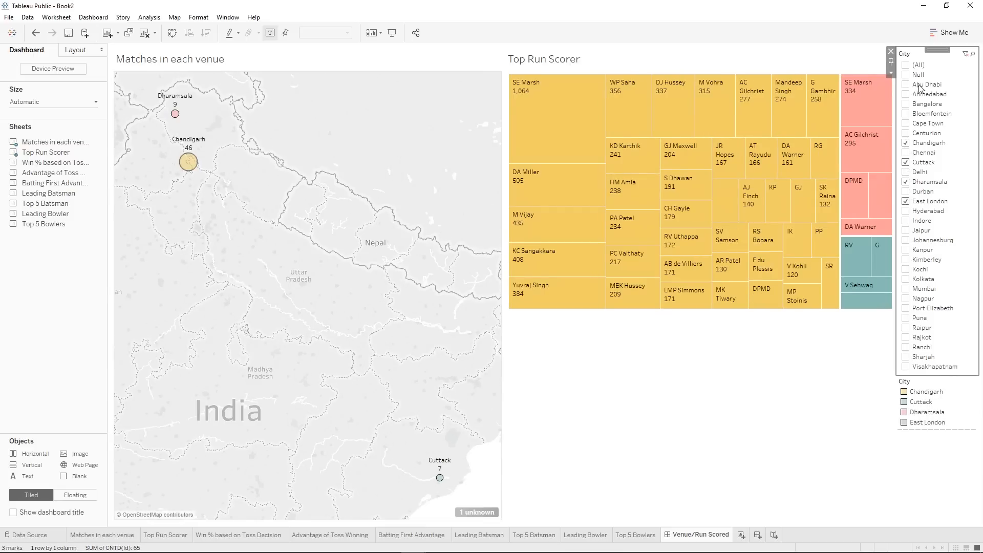
click(906, 66)
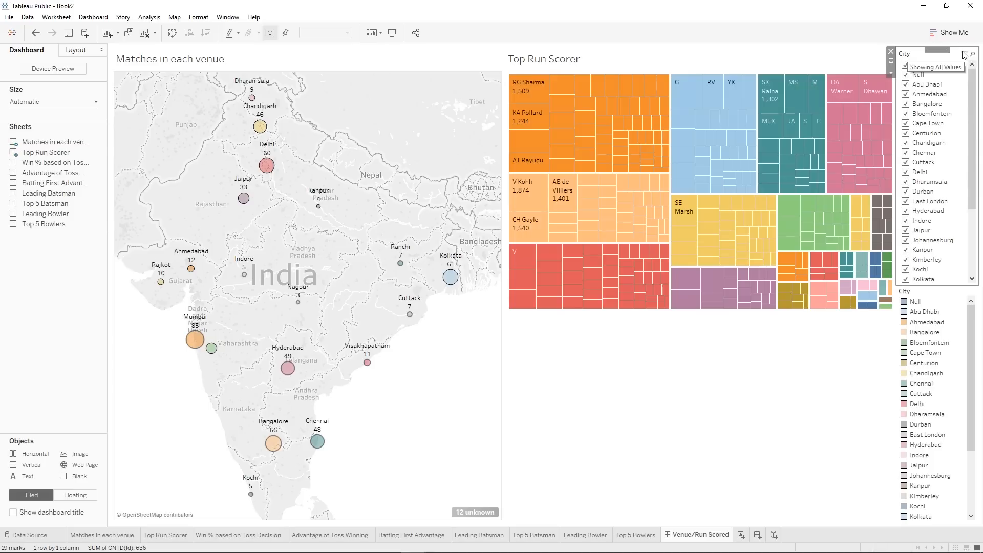
Show the City filter as a multiple values dropdown and check its list of cities.
click(891, 72)
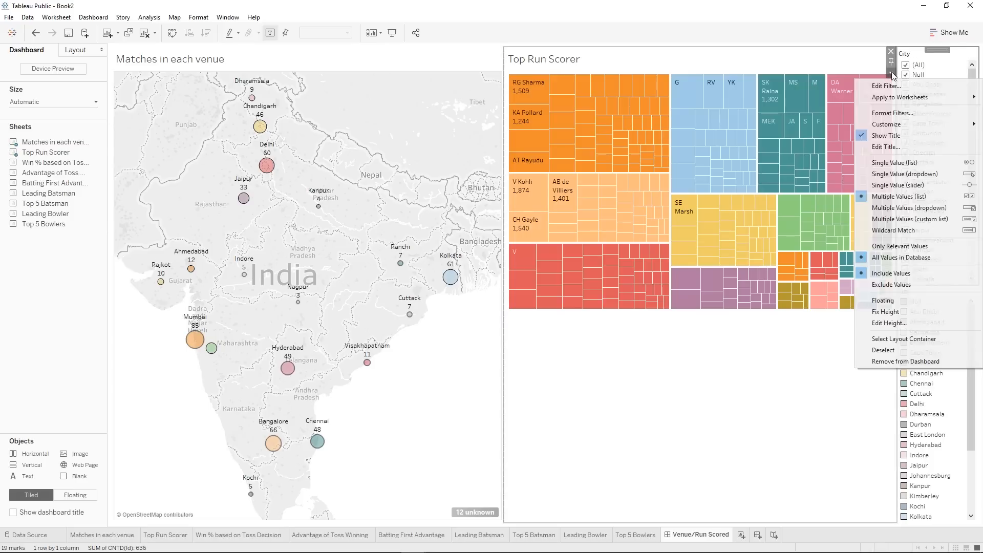
click(919, 208)
click(931, 66)
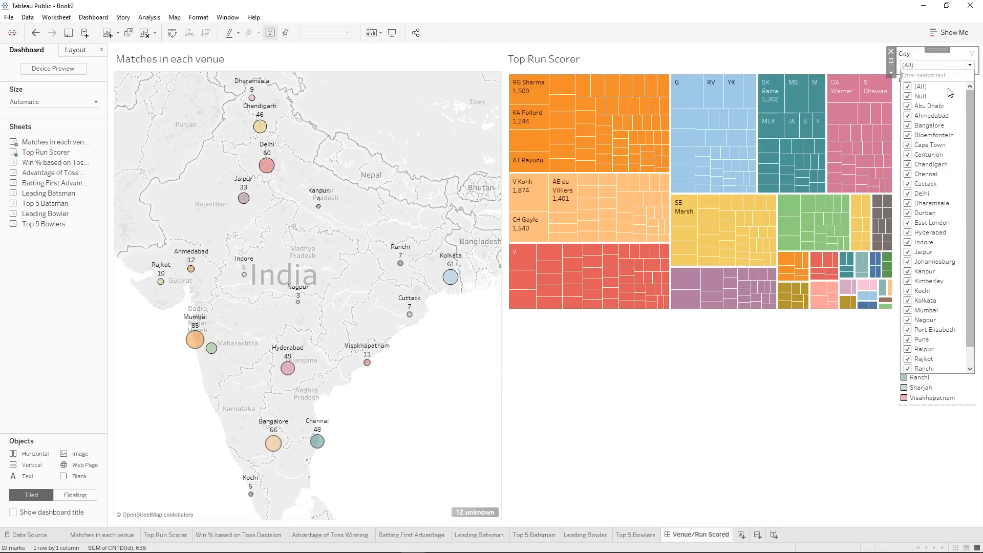
click(942, 66)
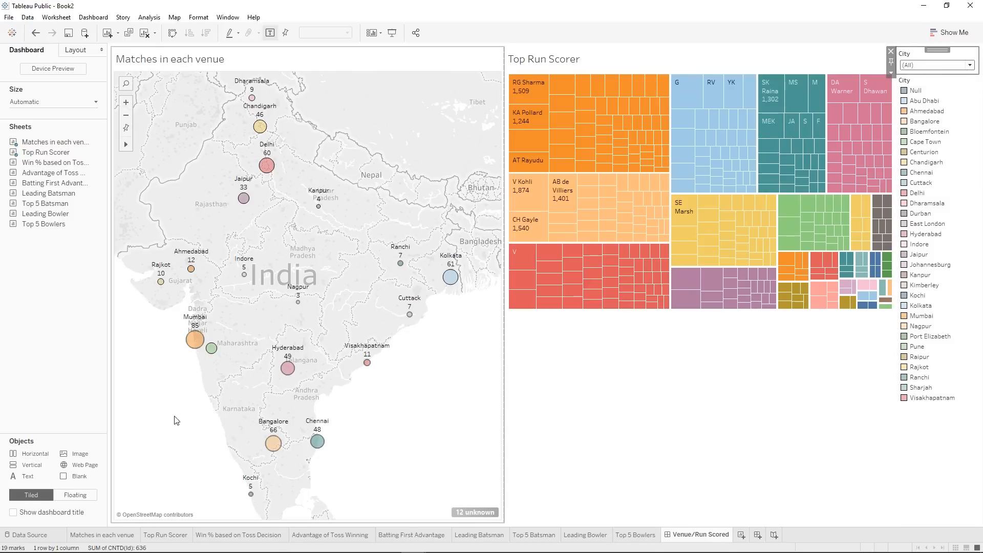
Add a horizontal container across the dashboard above both sheets, move the City filter into it and shrink it to a thin header strip.
drag(31, 454, 526, 46)
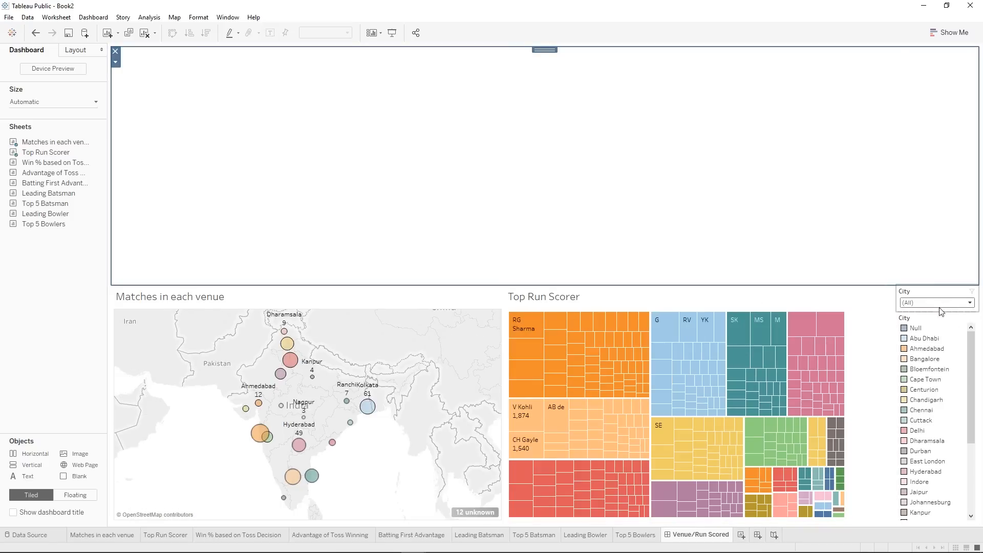
click(941, 310)
drag(939, 285, 764, 192)
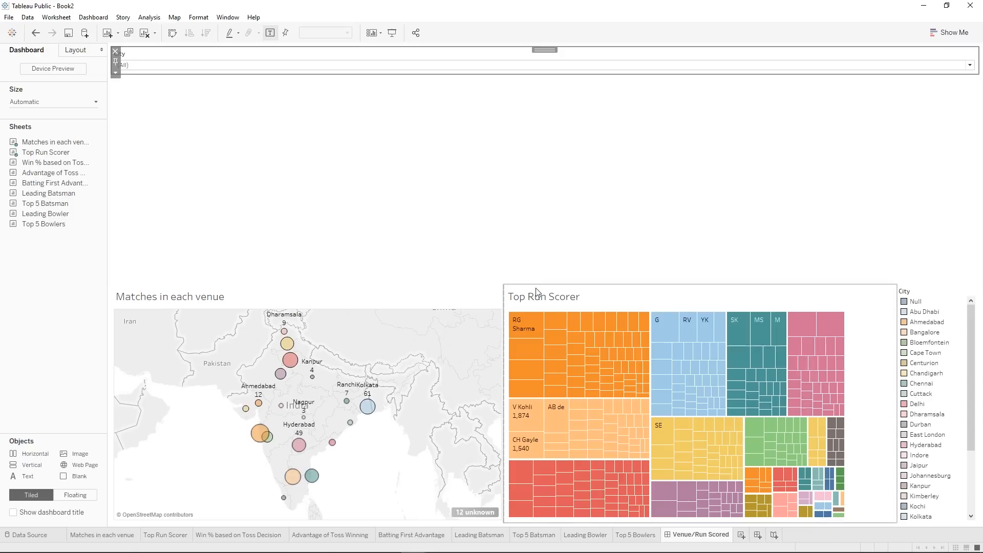
drag(536, 286, 531, 88)
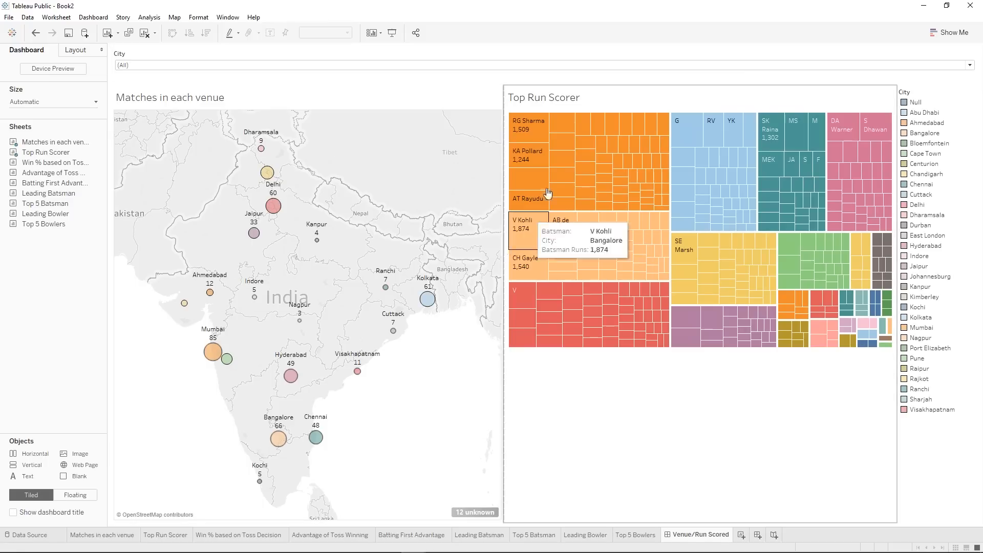
In the Matches in each venue worksheet, add a Date filter by Years that uses all values.
click(486, 99)
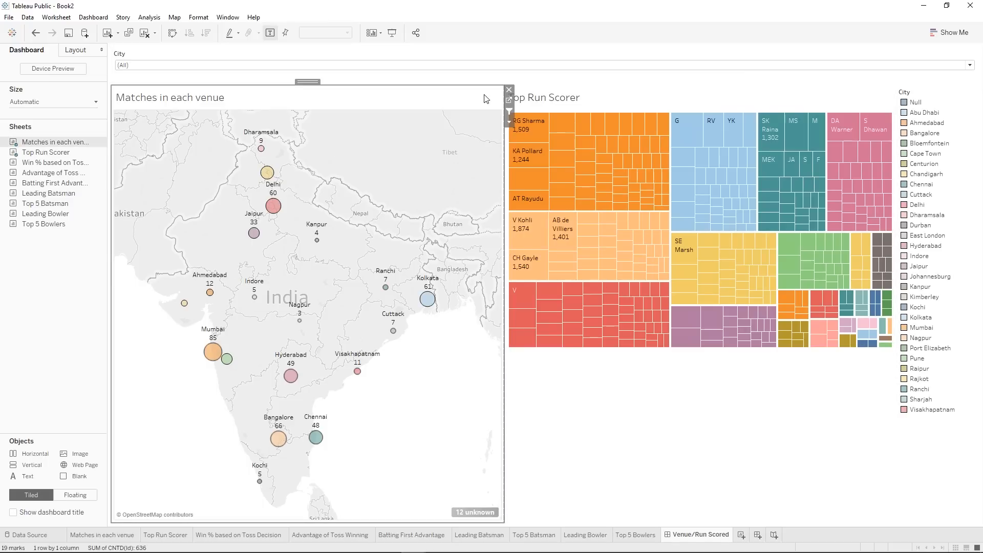
click(509, 101)
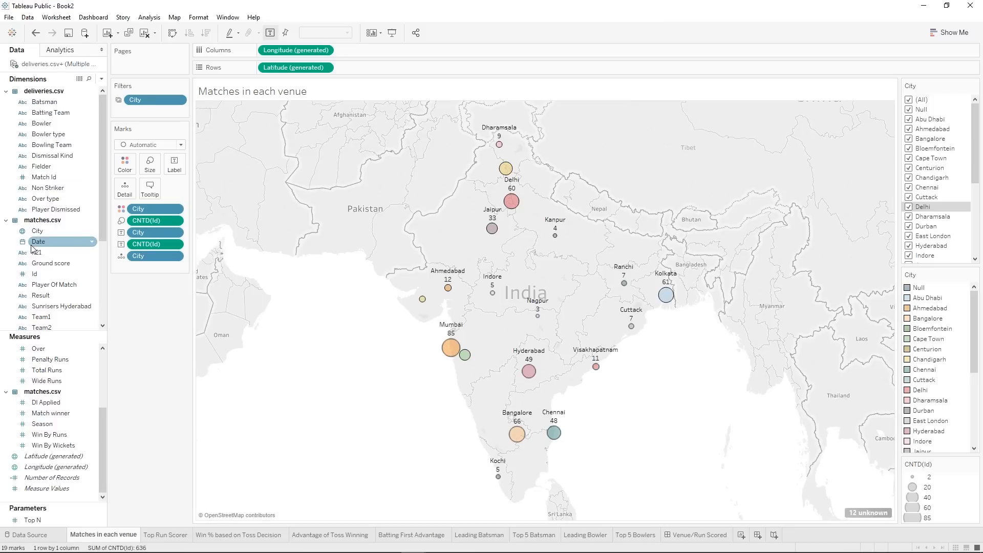
drag(32, 245, 128, 119)
click(438, 223)
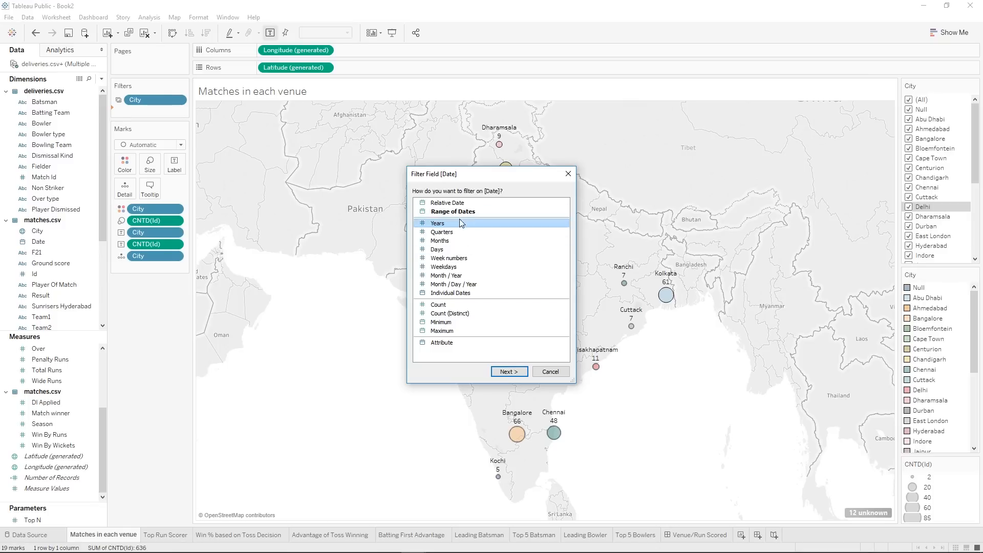
click(509, 371)
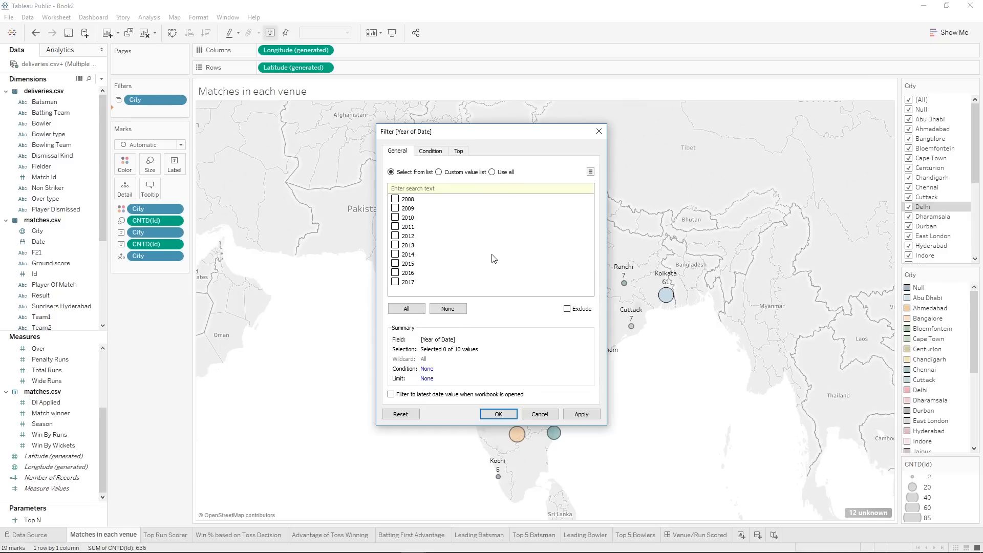
click(504, 172)
click(498, 413)
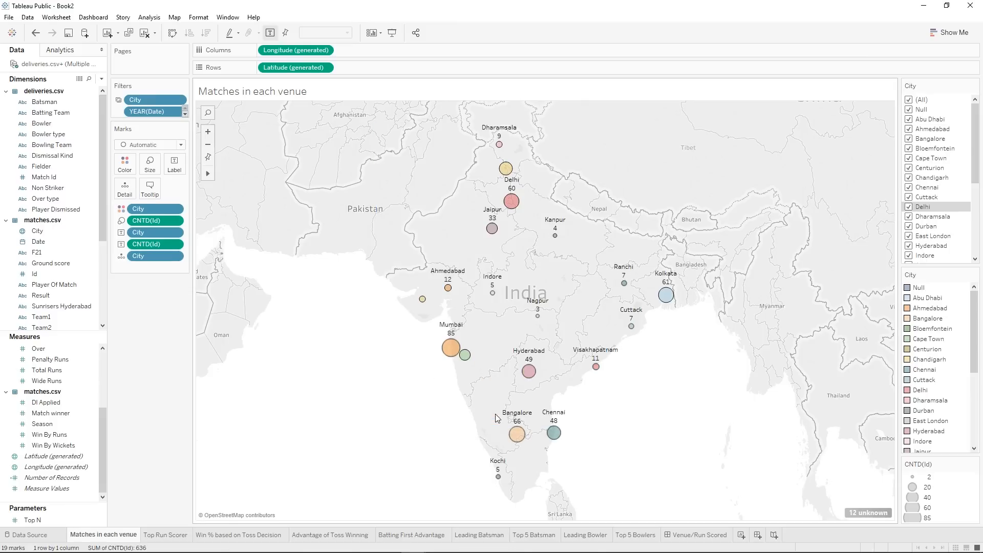
Show the Year of Date filter for Matches in each venue on the Venue/Run Scored dashboard.
click(686, 535)
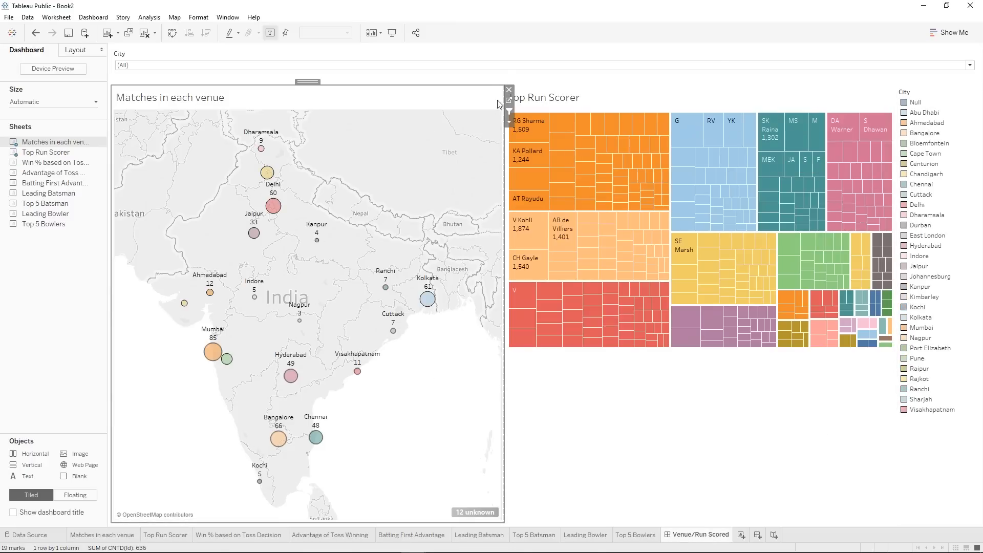
click(511, 123)
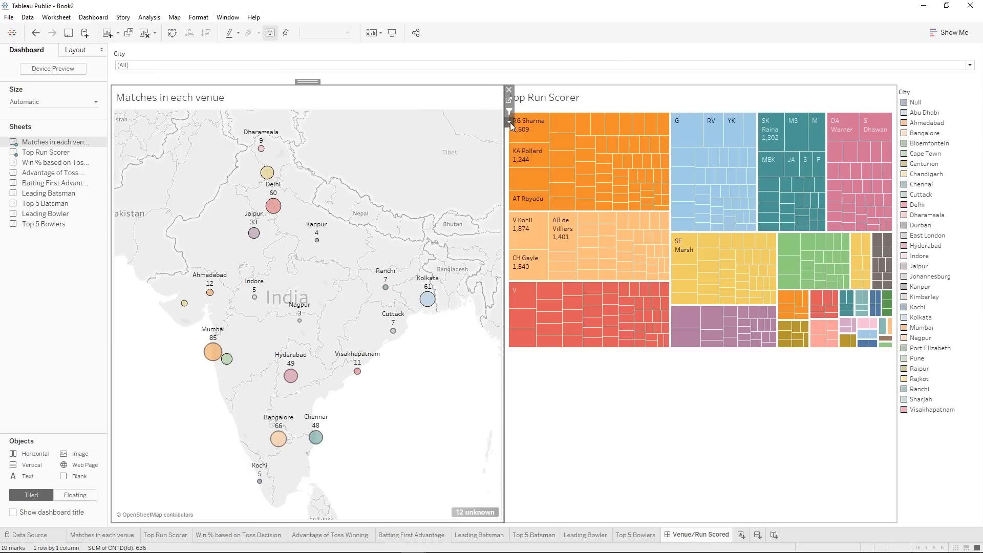
mouse_move(591, 199)
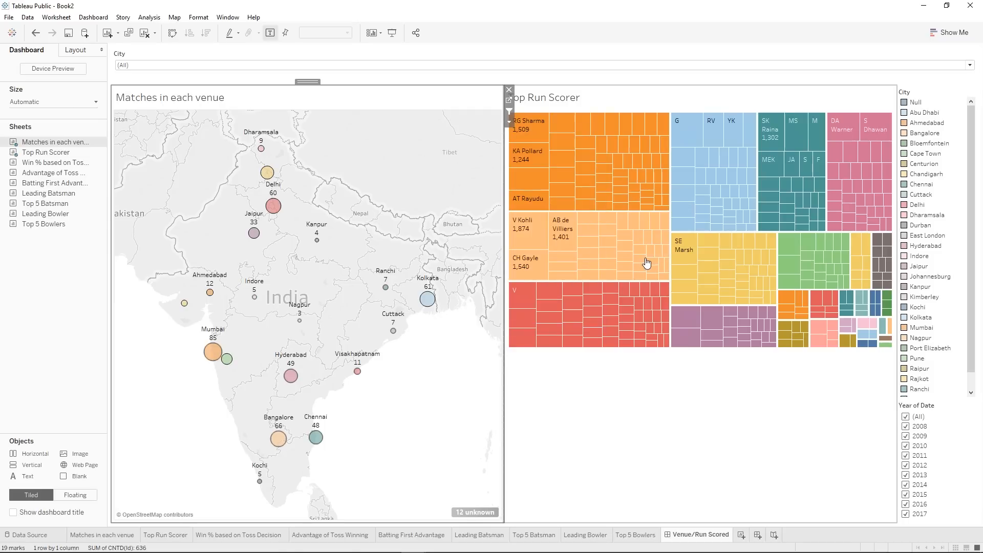
Move the Year of Date filter beside the City filter in the header and display it as a multiple values dropdown.
click(956, 414)
drag(947, 399, 973, 77)
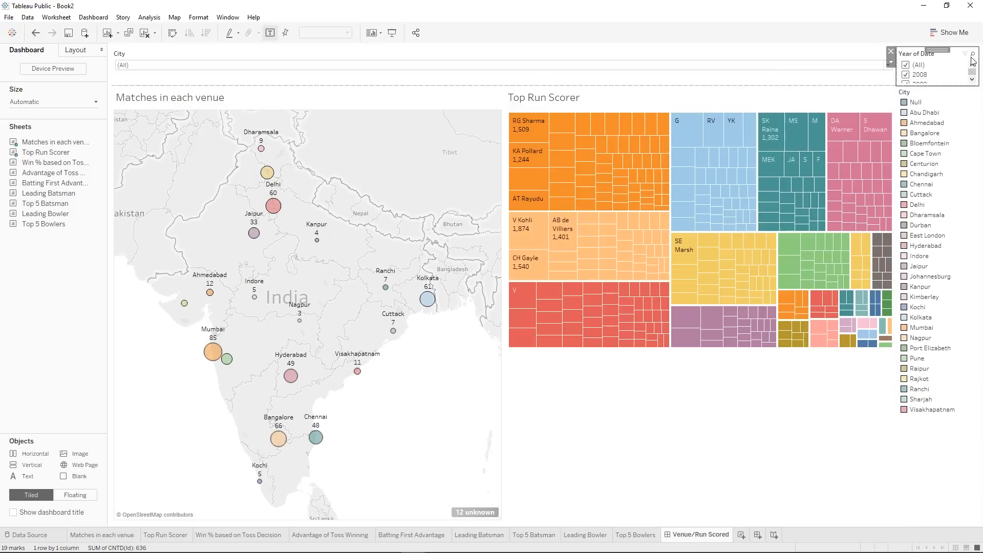
click(891, 62)
click(928, 197)
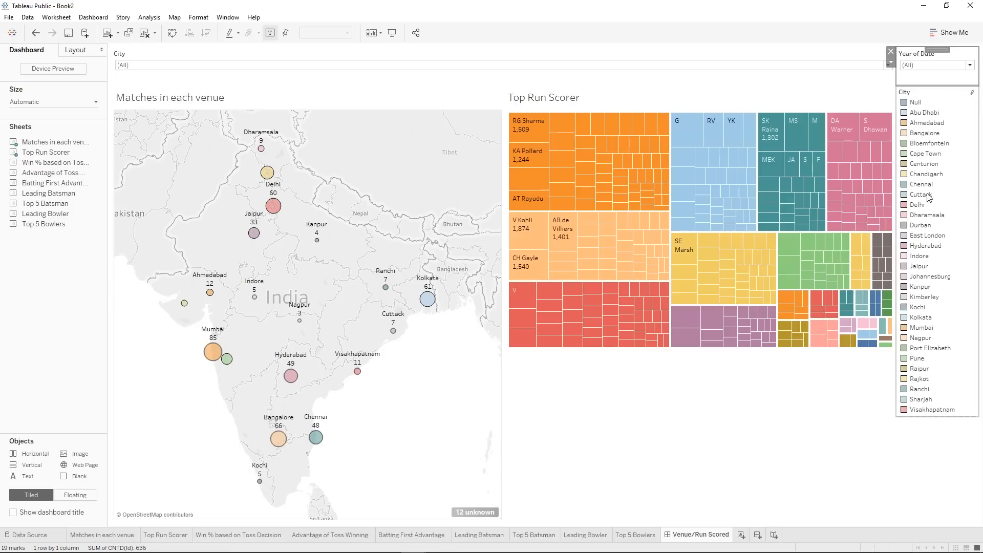
Apply the Year of Date filter to all worksheets on the dashboard, including Top Run Scorer.
click(894, 63)
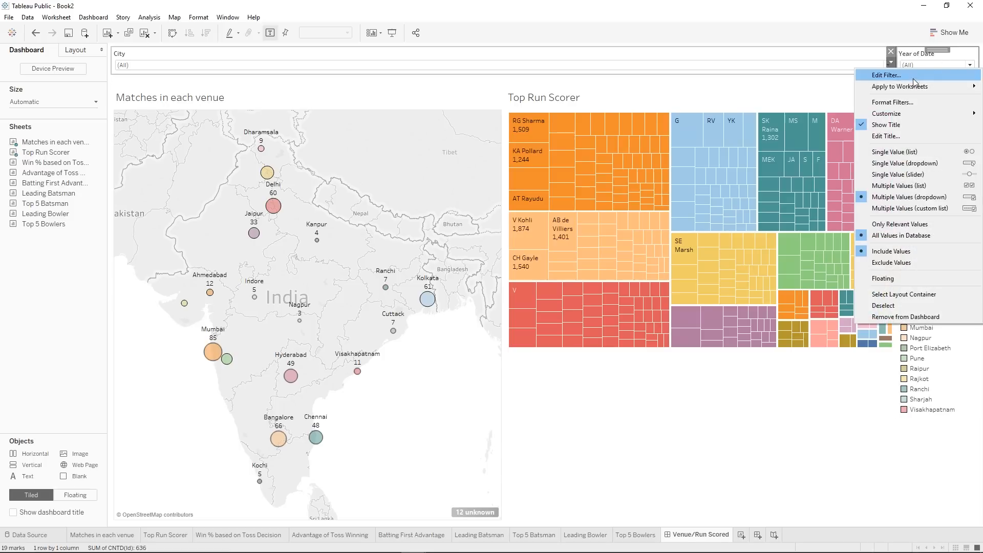
mouse_move(901, 86)
click(801, 111)
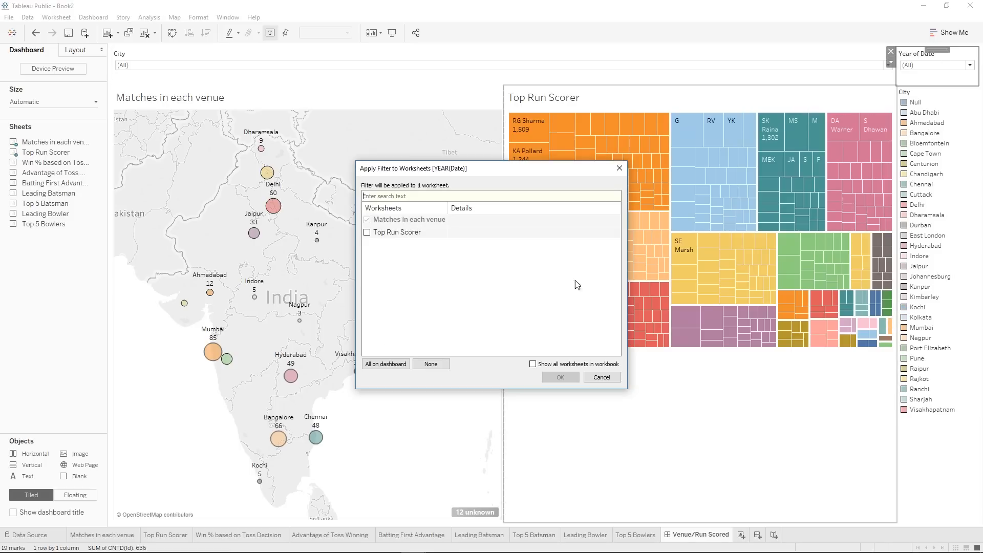
click(406, 366)
click(560, 378)
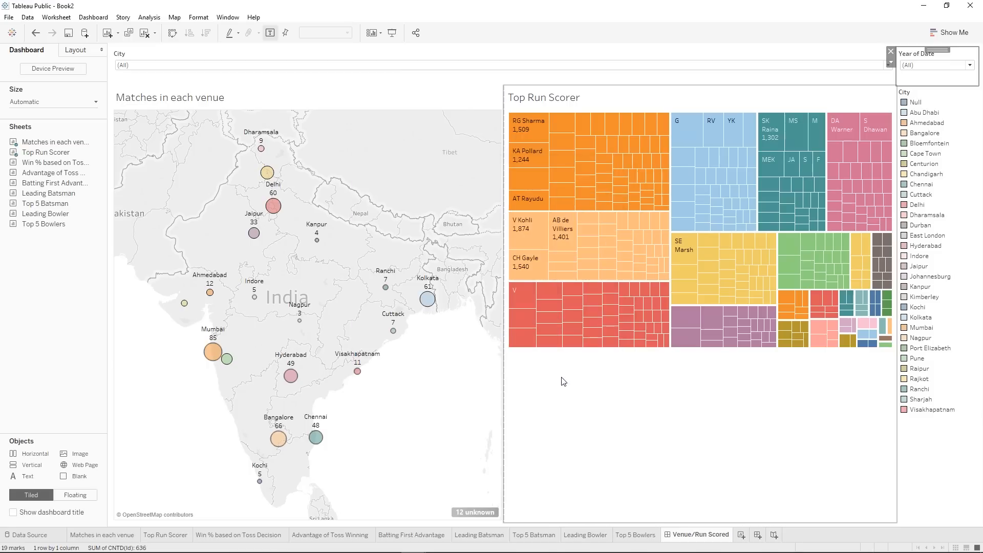
Test the Year of Date filter by excluding 2009 and including only 2017, and restore all years.
click(928, 68)
click(908, 106)
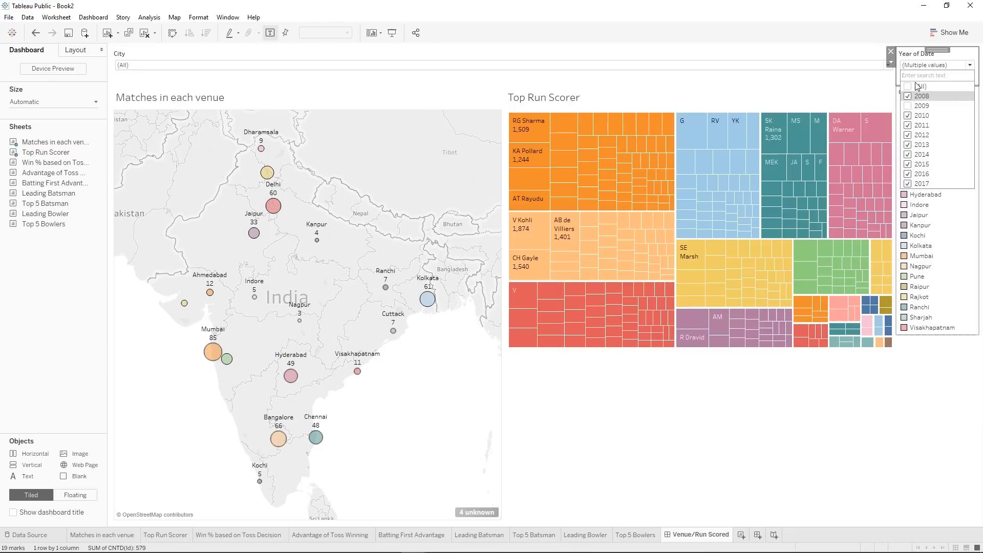
click(911, 87)
click(911, 87)
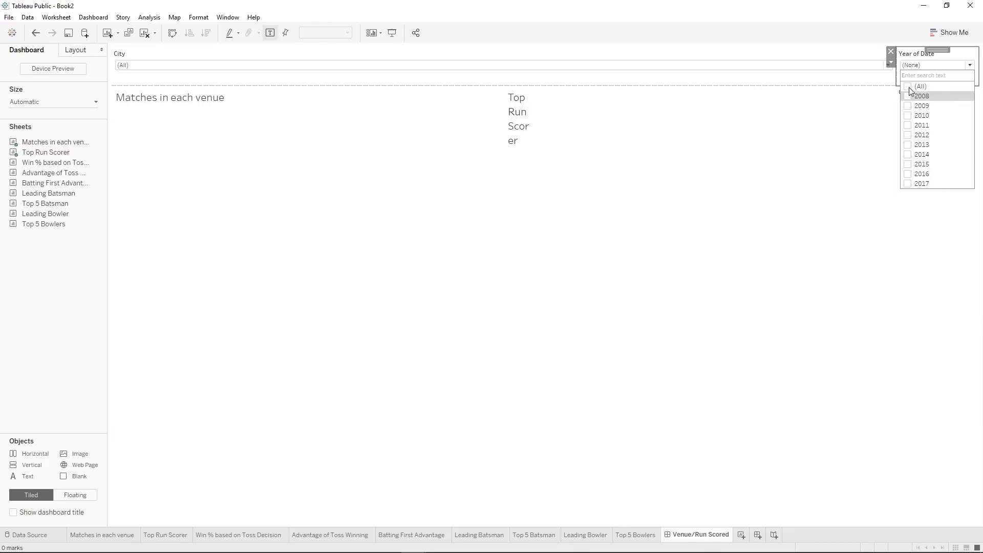
click(908, 184)
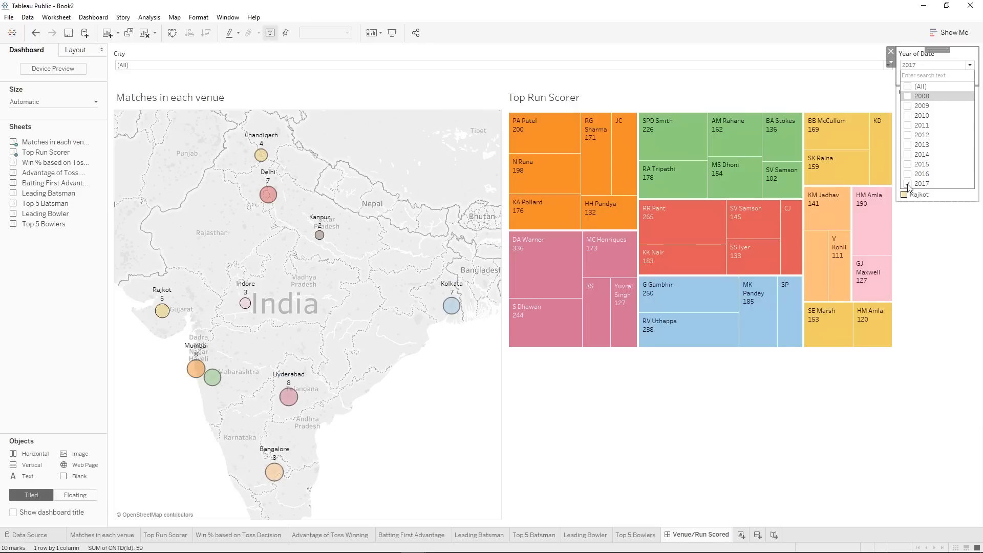
click(908, 87)
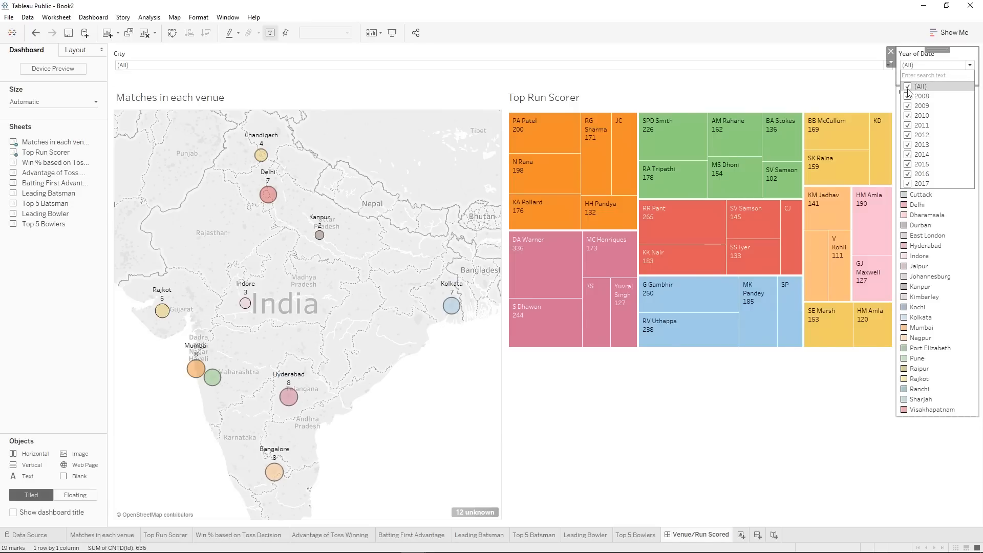
click(914, 67)
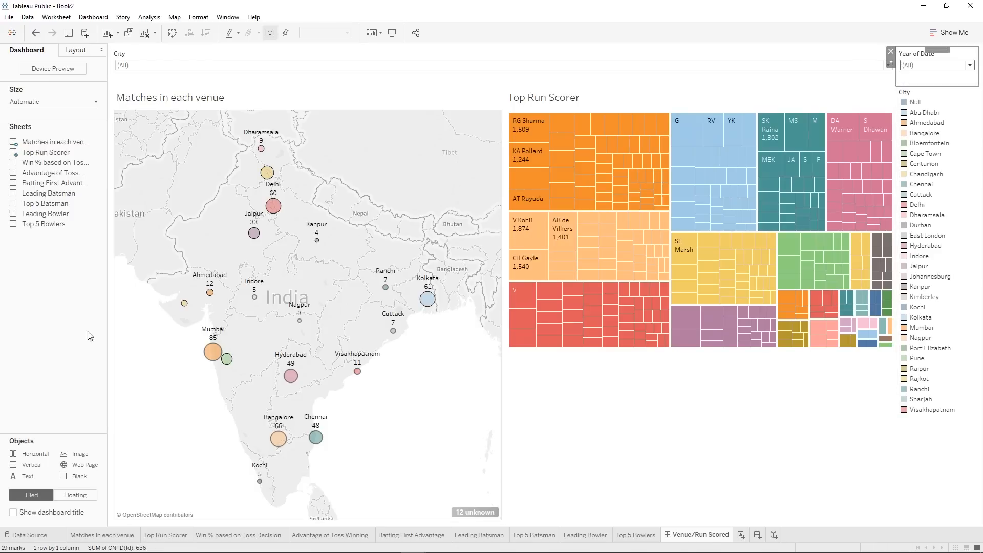
Insert a blank object before the City filter in the header, narrow the City filter and widen the Year of Date filter.
drag(64, 480, 115, 58)
drag(504, 75, 763, 97)
drag(897, 76, 862, 81)
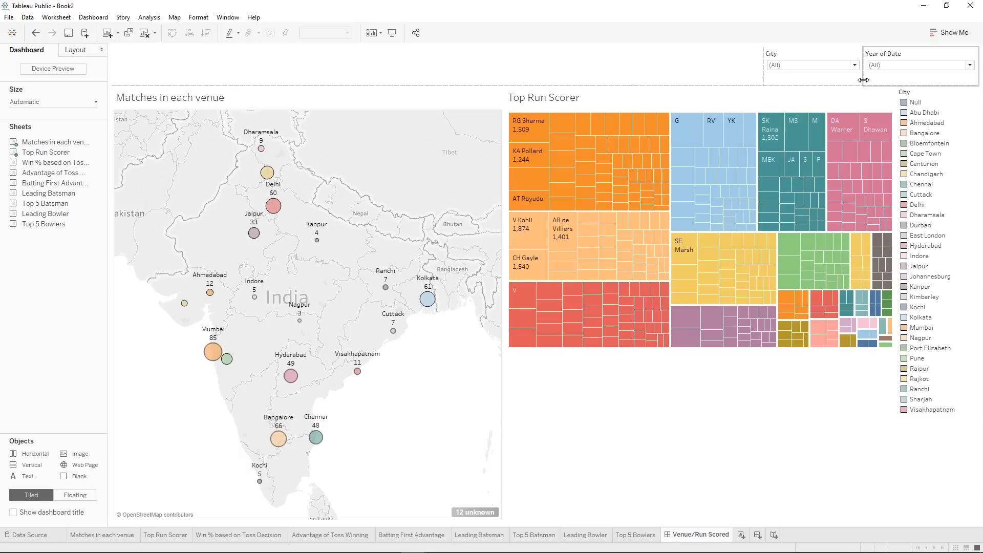
click(742, 454)
Add a text object at the start of the header that displays the sheet name.
drag(44, 478, 136, 65)
click(594, 216)
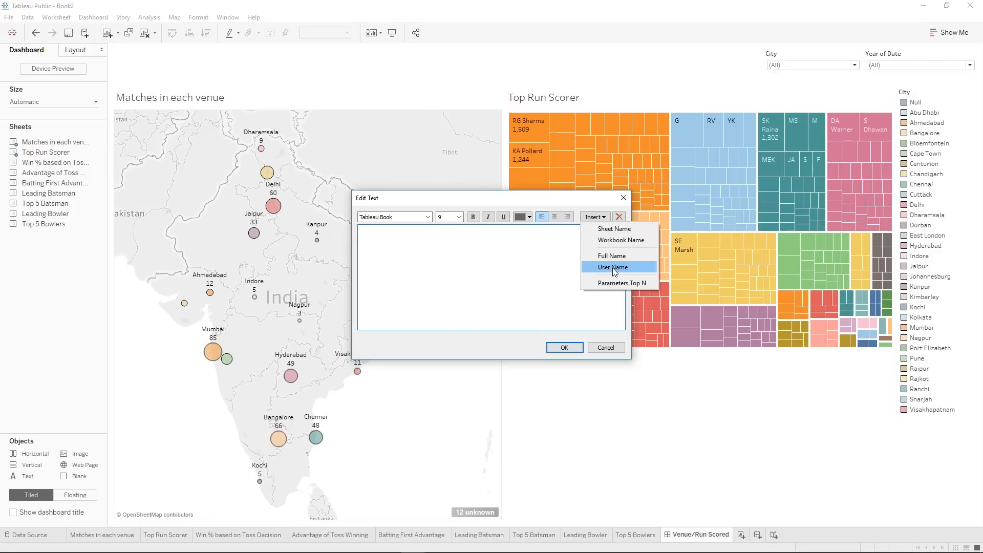
click(615, 227)
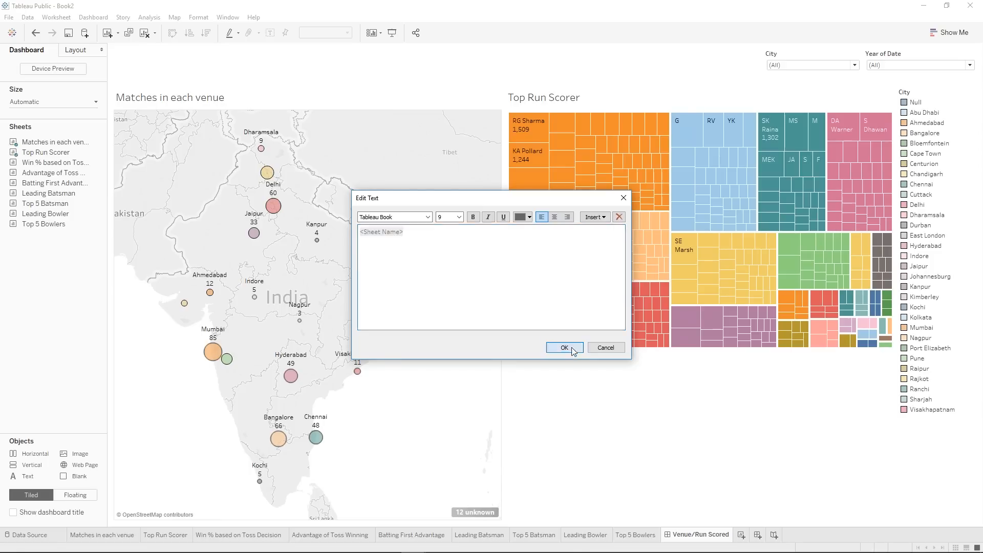
click(564, 347)
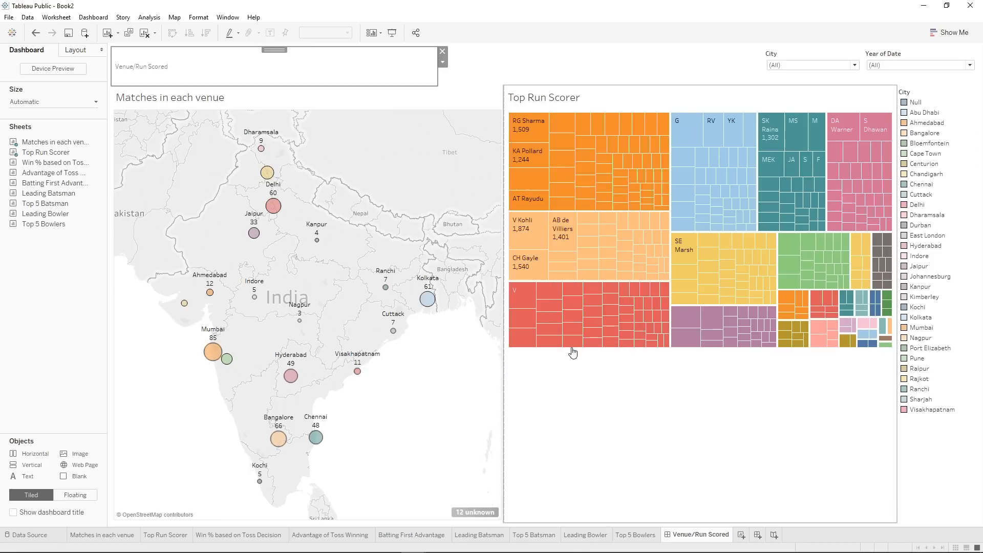
Set the font size of the sheet name text in the header to 24.
right_click(200, 68)
click(215, 69)
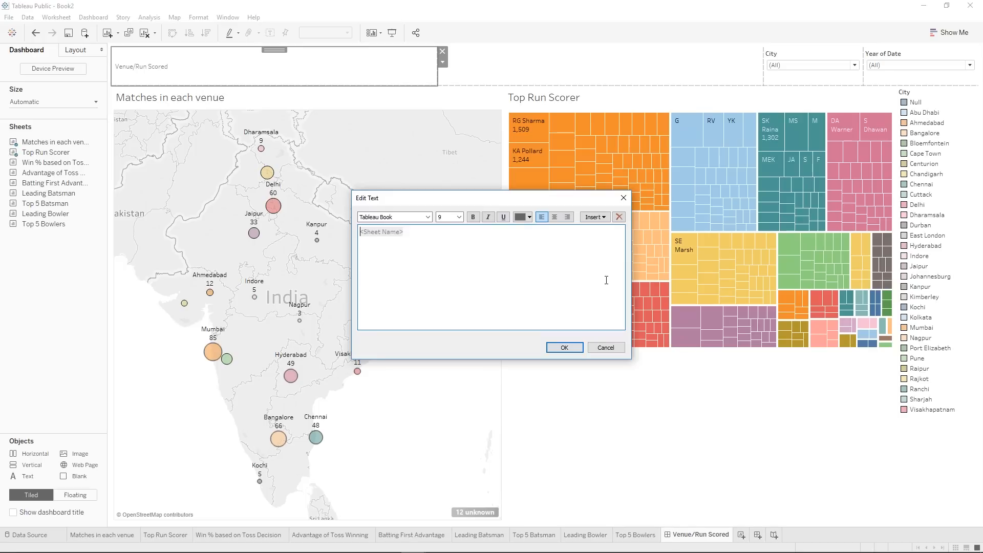
key(ctrl+a)
click(458, 217)
click(447, 317)
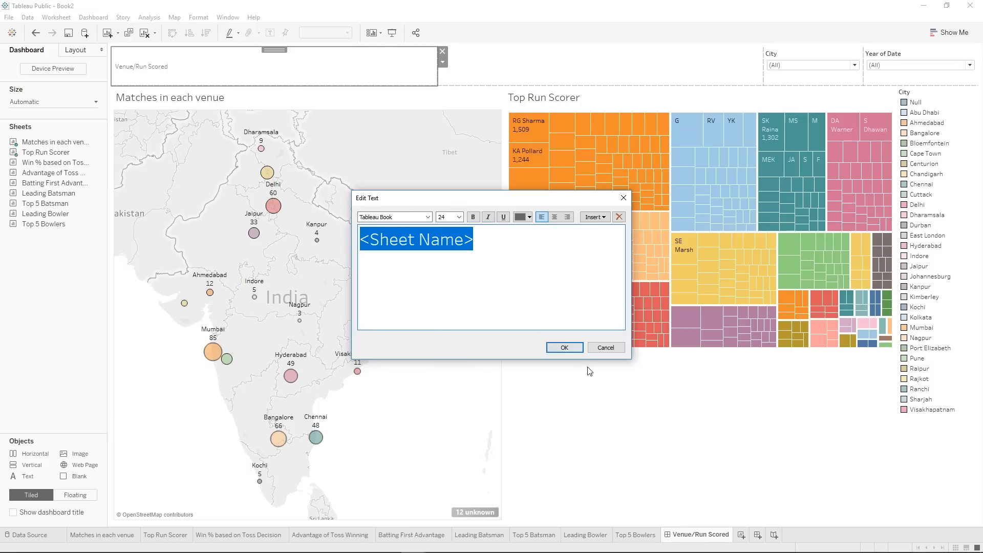
click(564, 348)
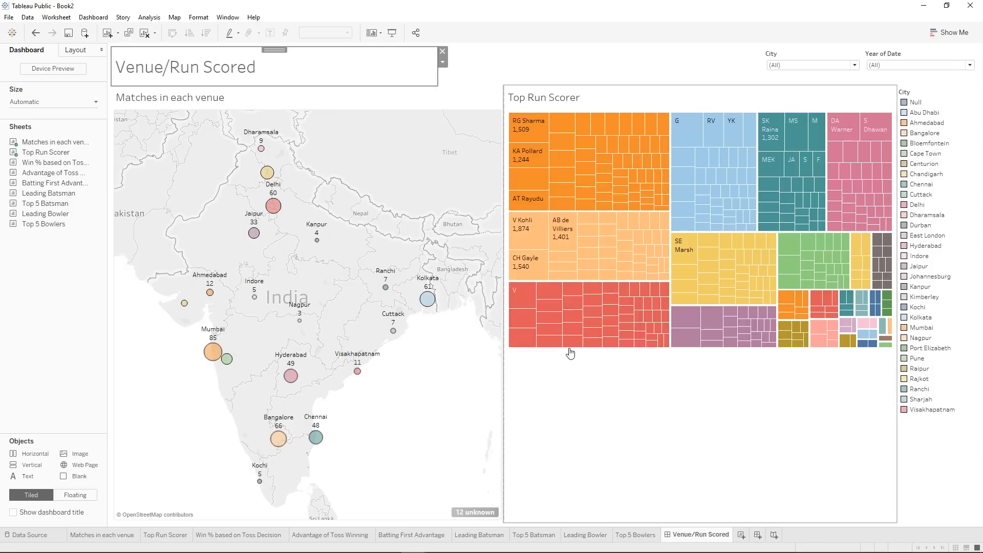
click(689, 511)
Test the map's filter action on Top Run Scorer with the Ahmedabad mark, and clear the selection.
click(970, 391)
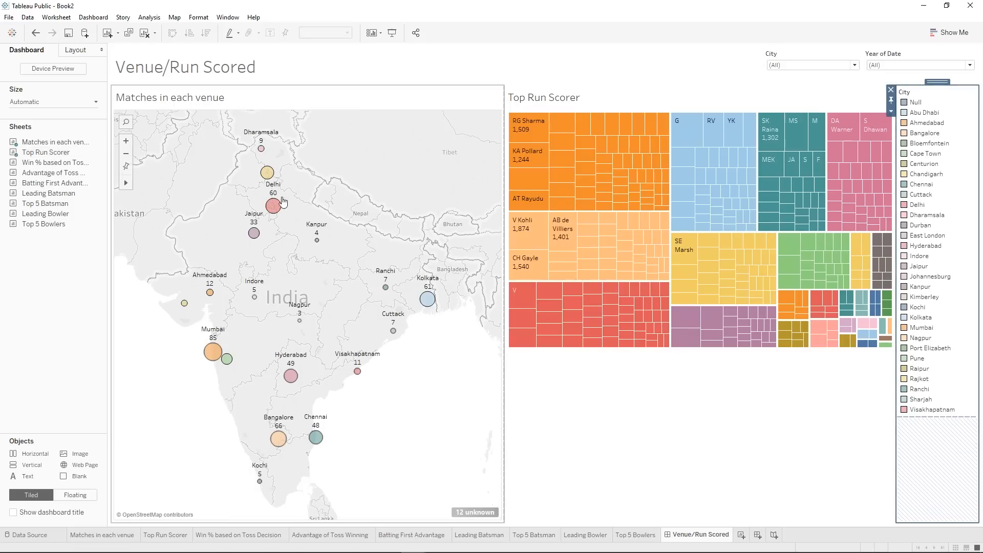
mouse_move(275, 209)
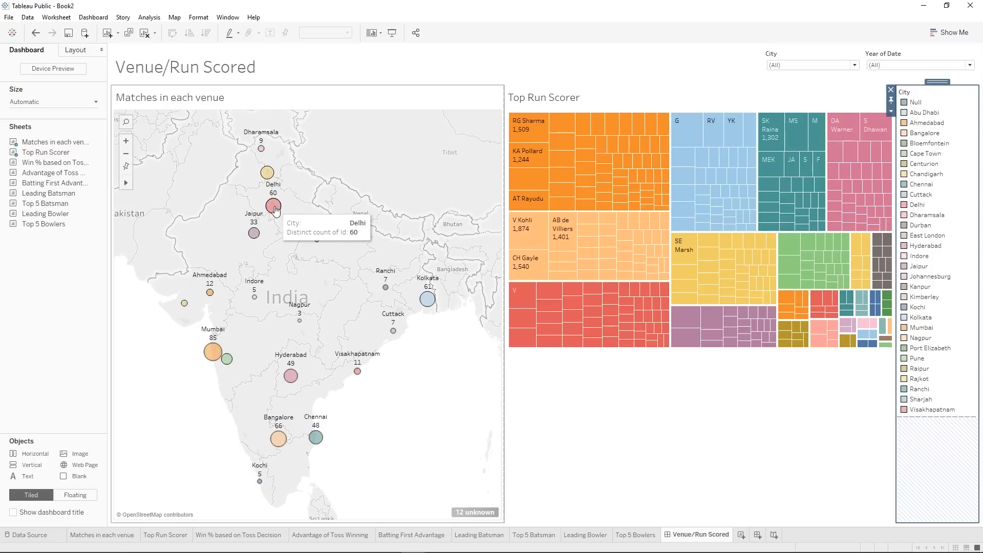
click(211, 294)
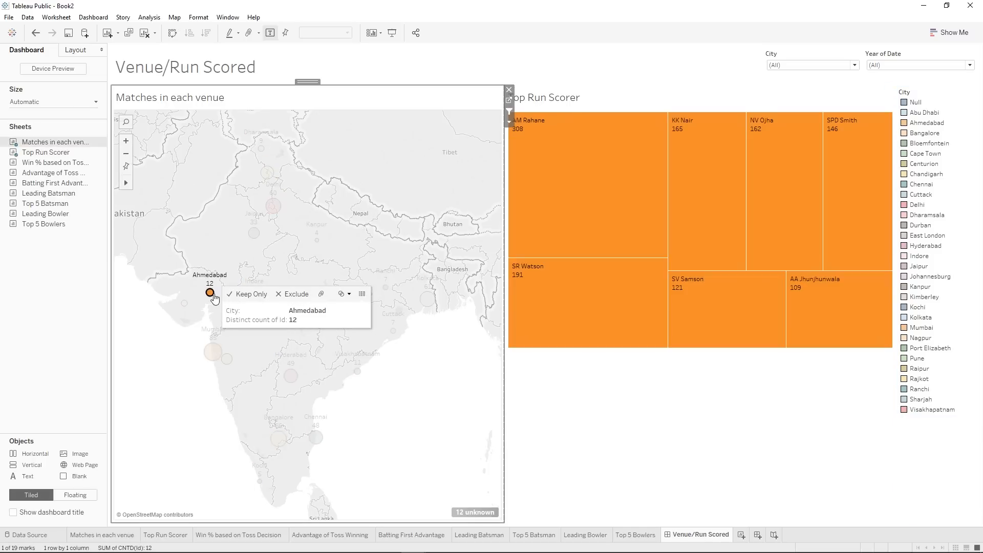
click(213, 295)
Create a new dashboard and name it Overall Performance.
click(758, 536)
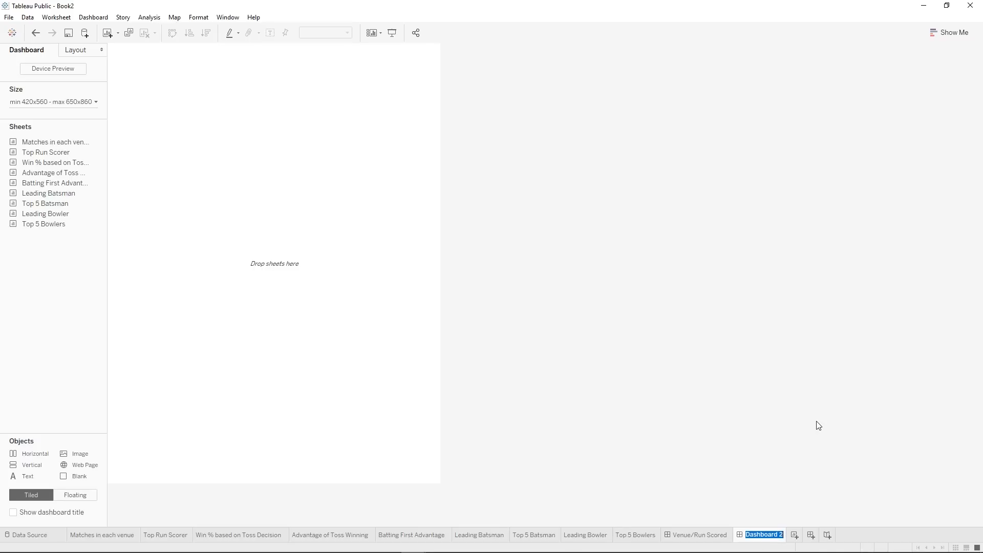
text(Overall Performance)
key(Return)
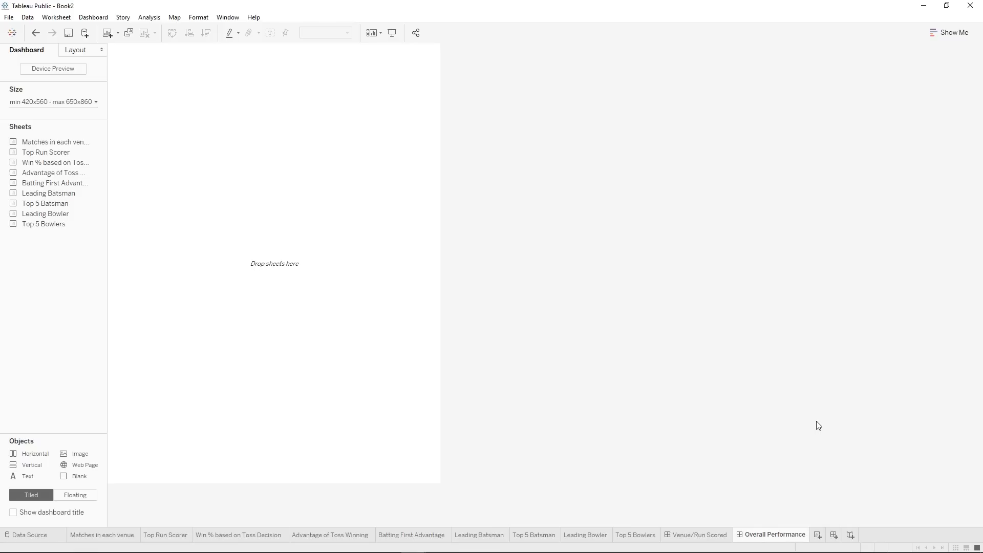
Change the Overall Performance dashboard's size from a range to Automatic.
click(57, 101)
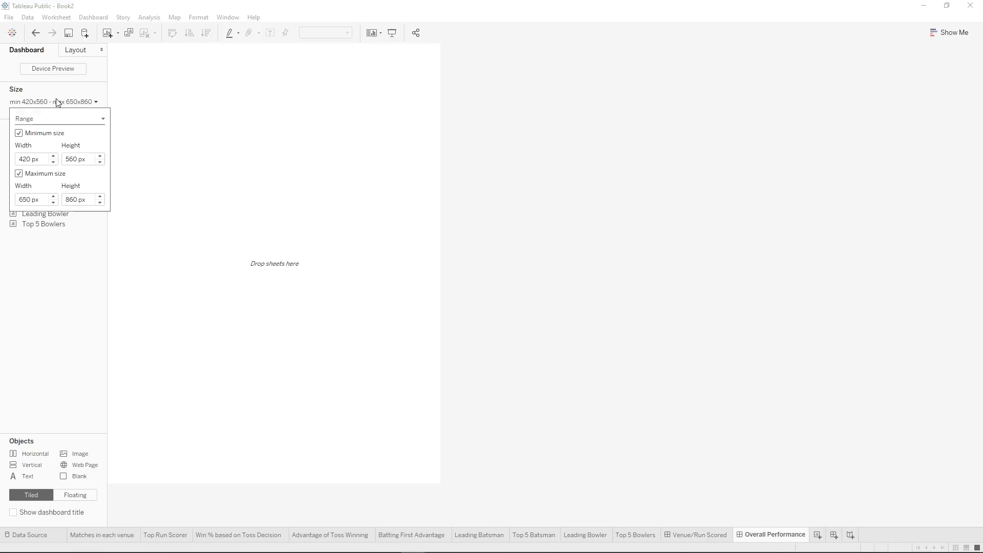
click(39, 119)
click(43, 141)
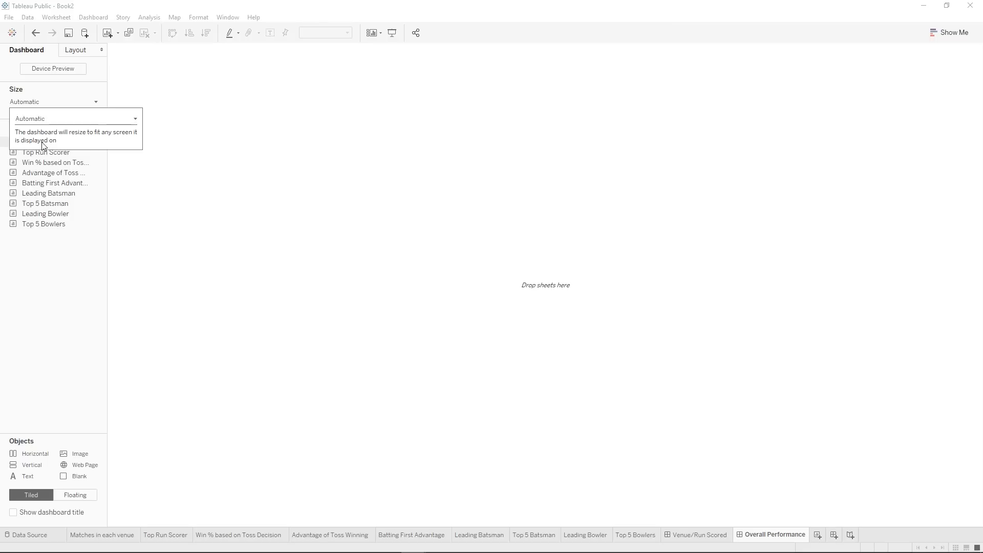
click(43, 106)
click(43, 107)
click(68, 106)
Place Leading Batsman and Leading Bowler side by side on the dashboard, with Top 5 Batsman and Top 5 Bowlers beneath them.
mouse_move(50, 154)
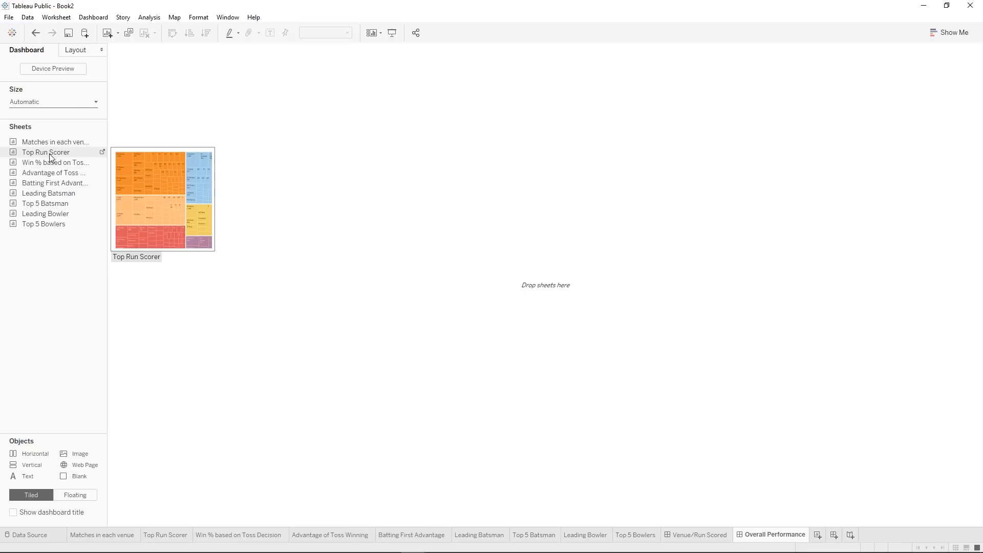
mouse_move(50, 183)
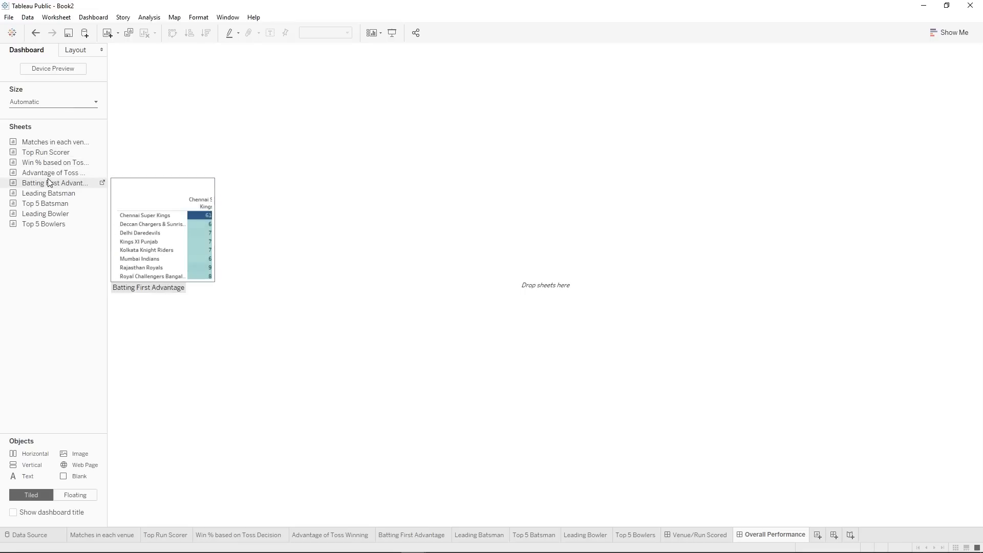
drag(51, 198, 142, 201)
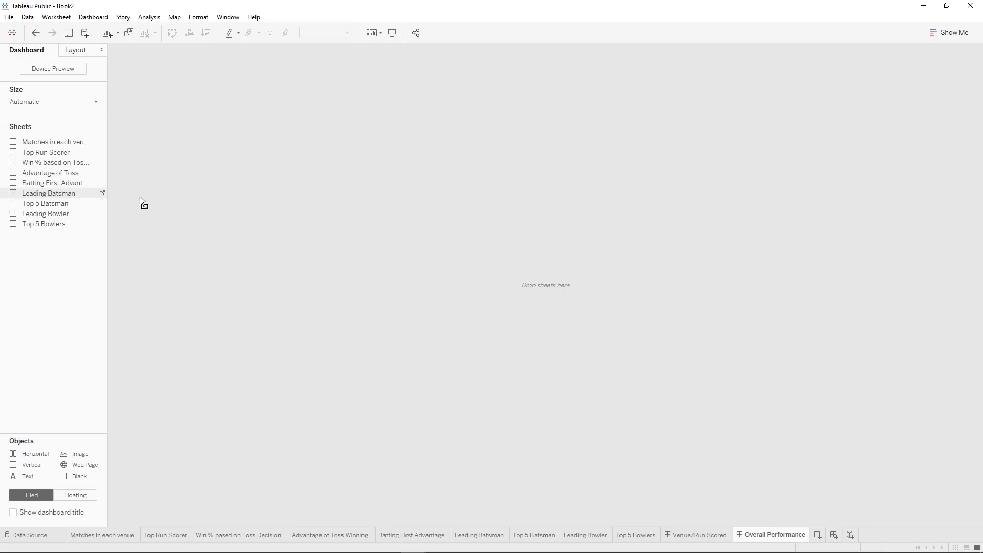
drag(260, 213, 260, 213)
drag(45, 213, 852, 157)
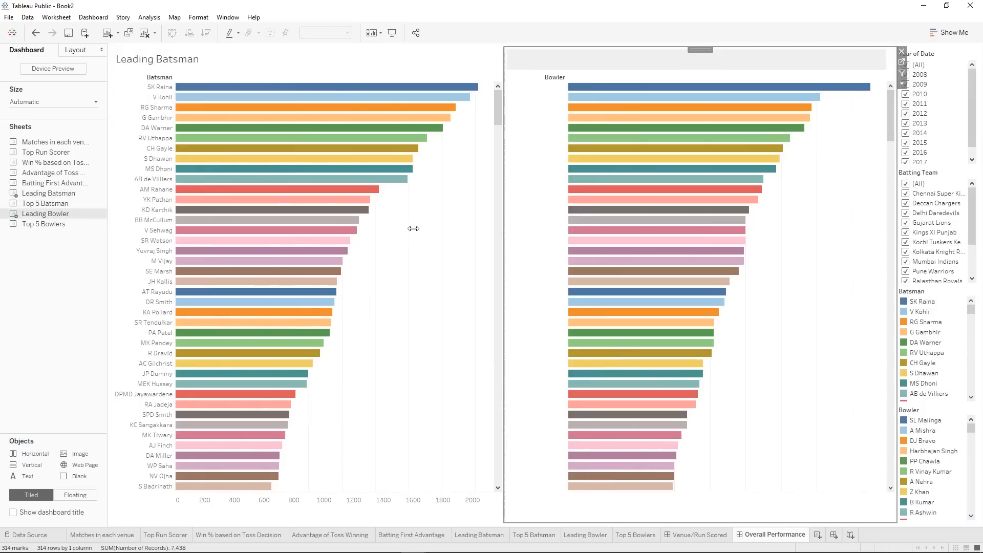
drag(63, 224, 706, 425)
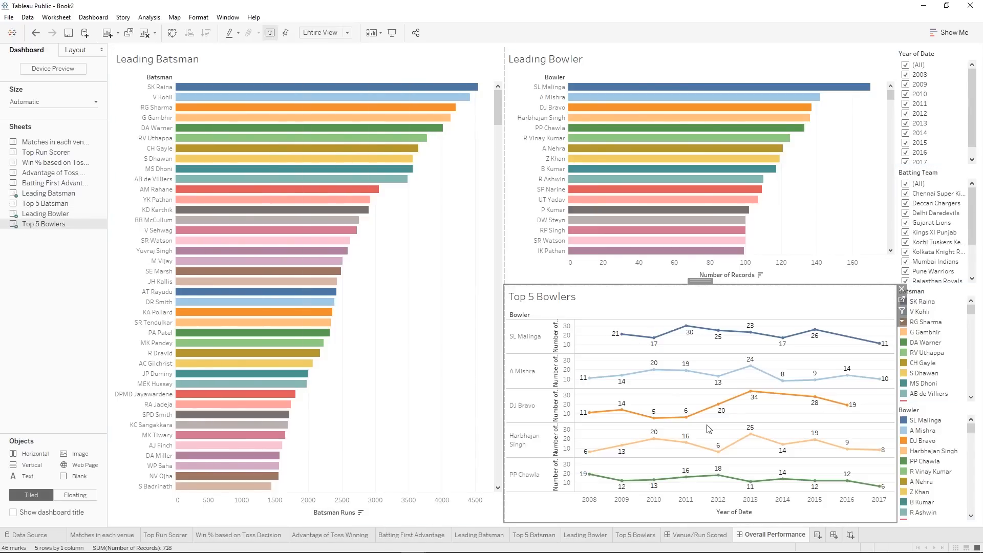
drag(45, 204, 301, 434)
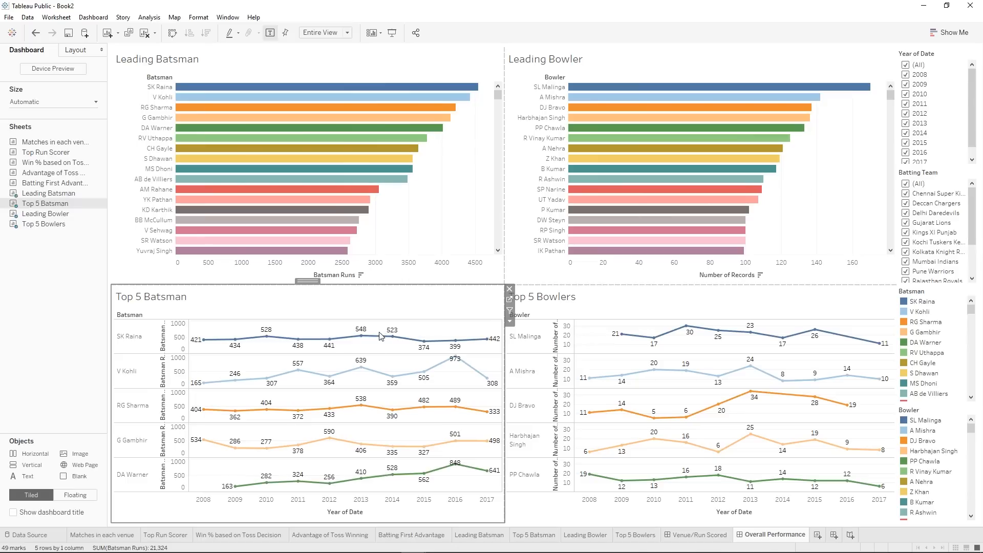
Remove the Batsman color legend from the dashboard.
click(966, 332)
click(892, 289)
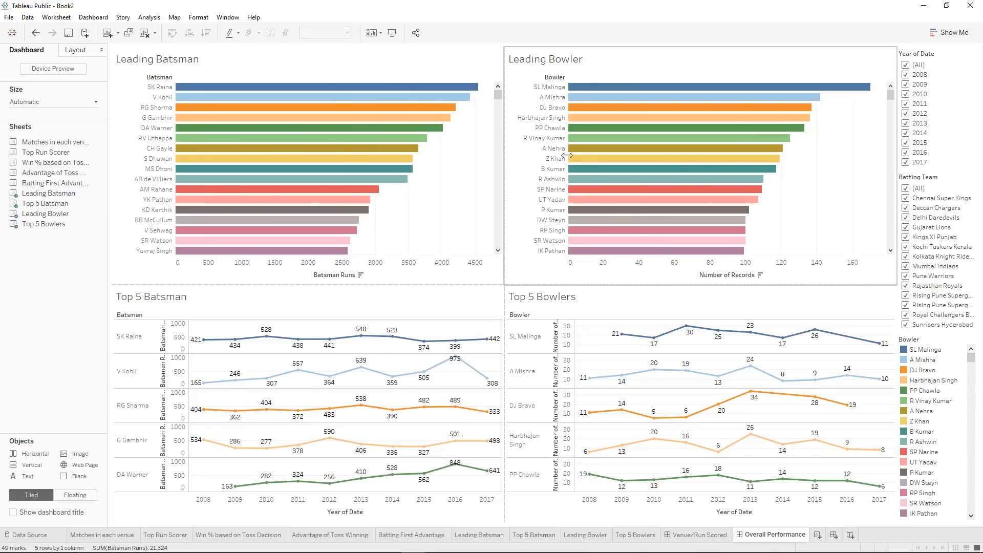
click(553, 169)
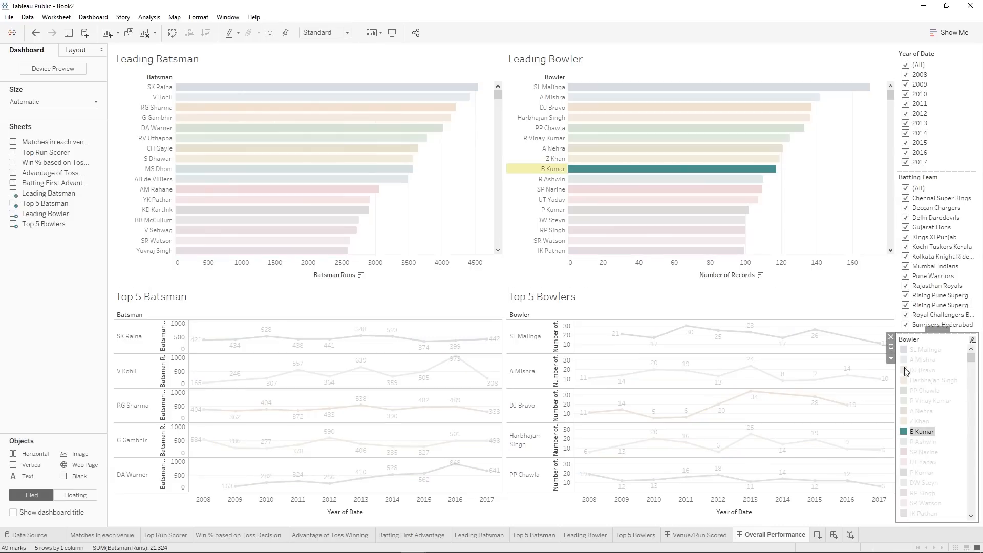
click(891, 340)
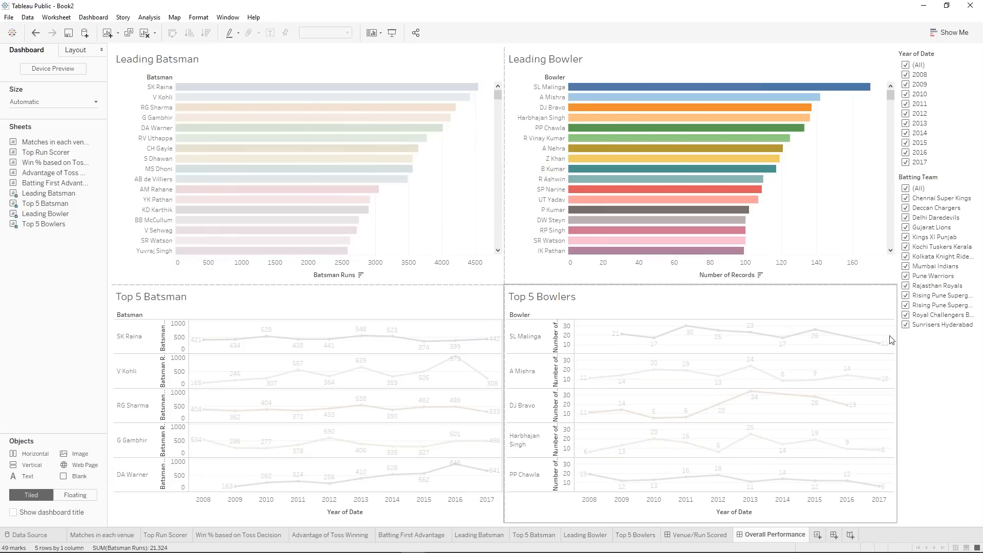
click(757, 180)
click(758, 181)
click(396, 128)
click(395, 128)
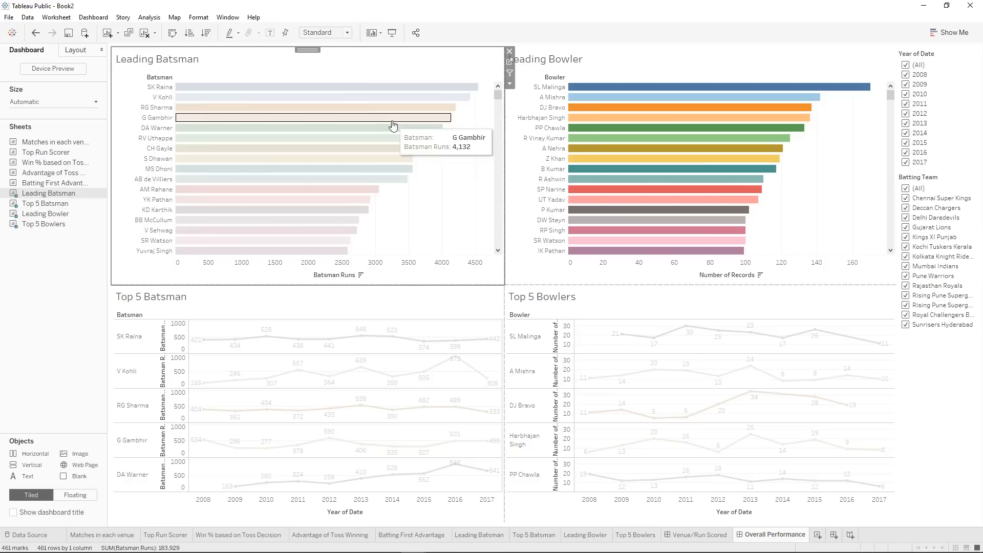
click(329, 252)
click(329, 252)
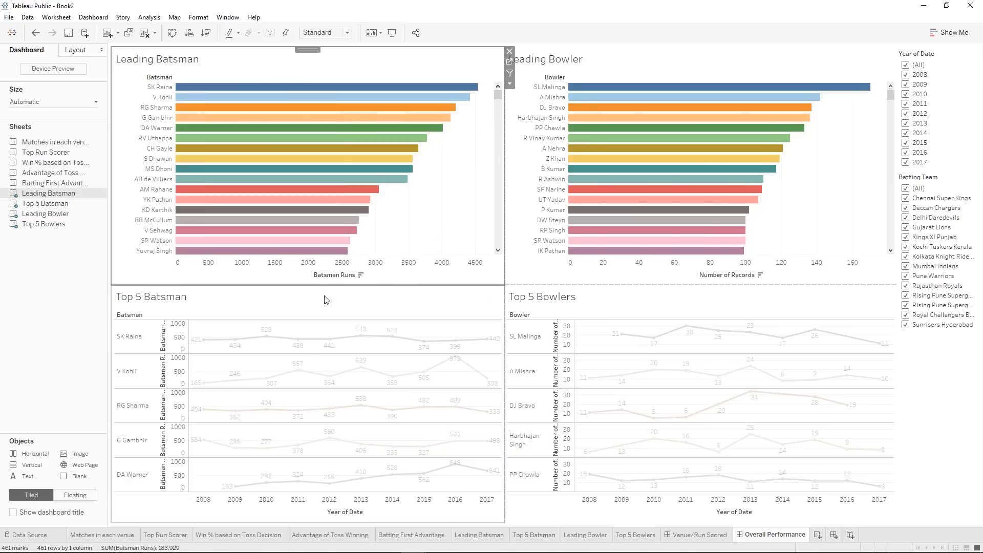
click(306, 358)
click(296, 341)
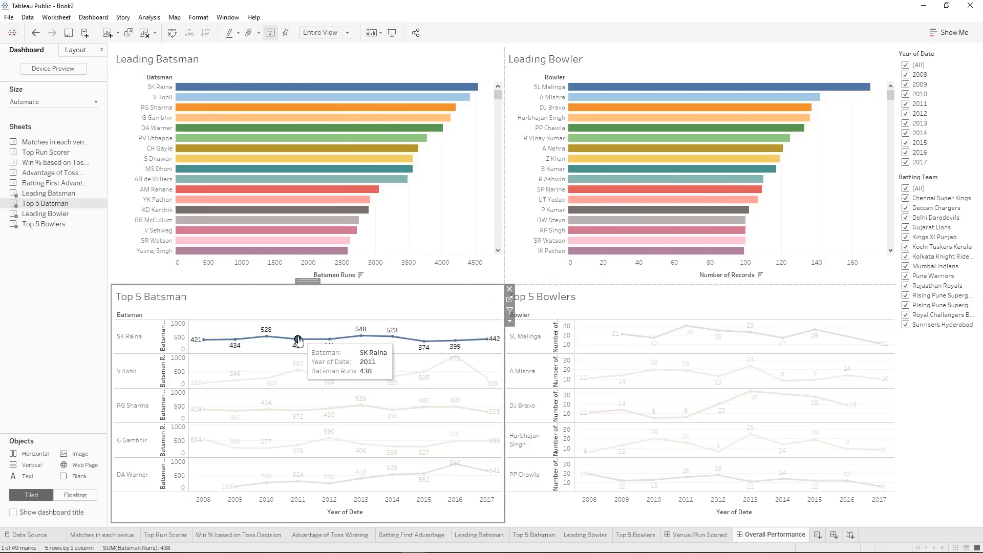
click(299, 342)
click(724, 370)
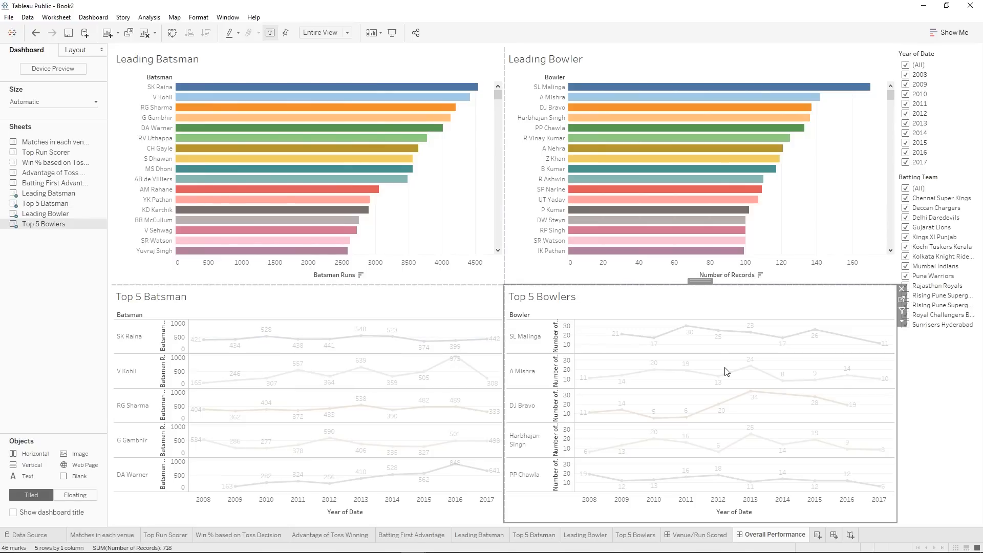
click(35, 32)
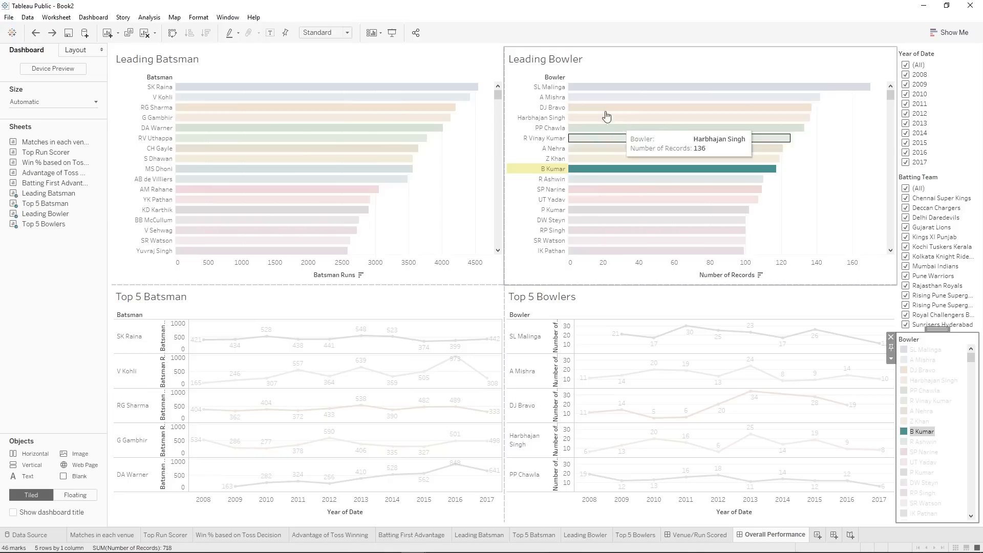
click(927, 434)
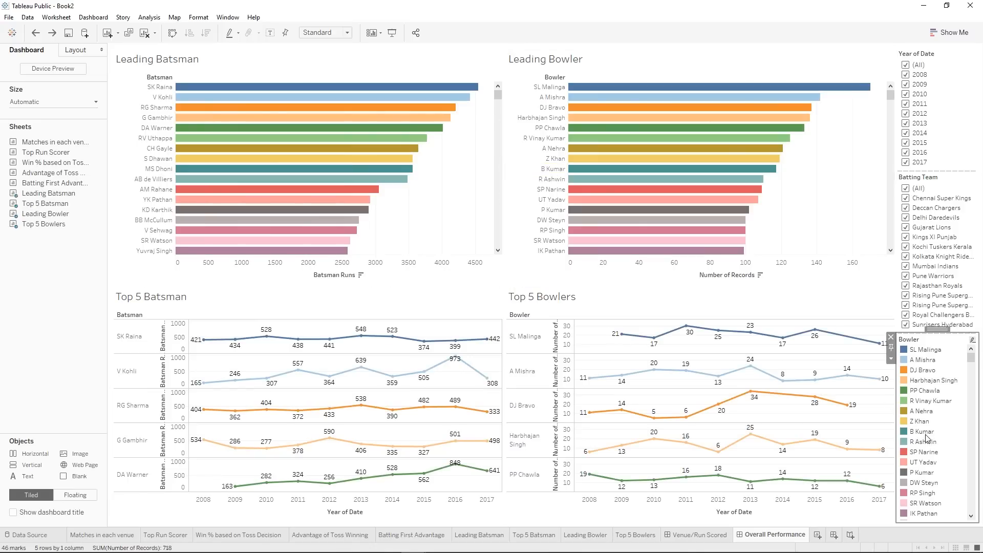
Remove the Bowler color legend and the Batting Team filter from the dashboard.
click(891, 337)
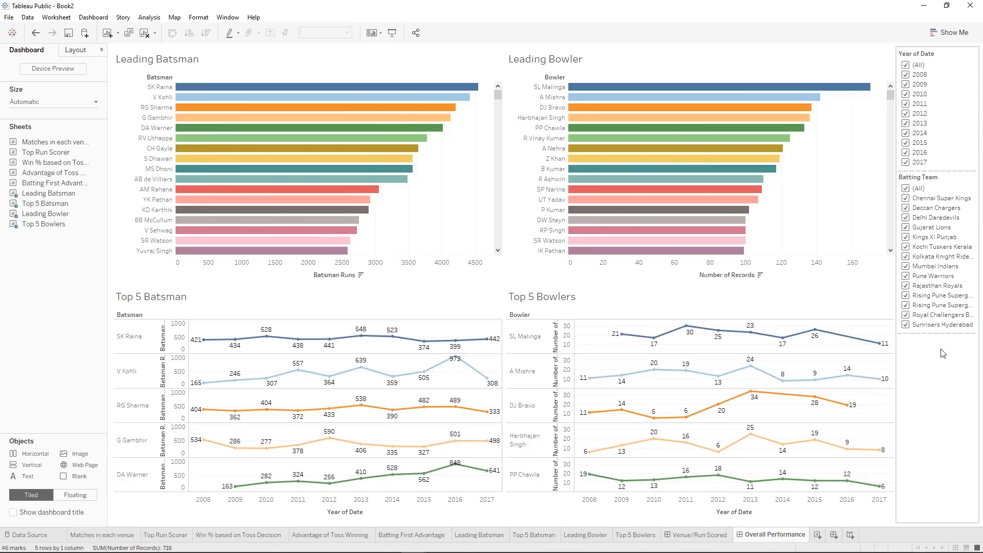
click(950, 187)
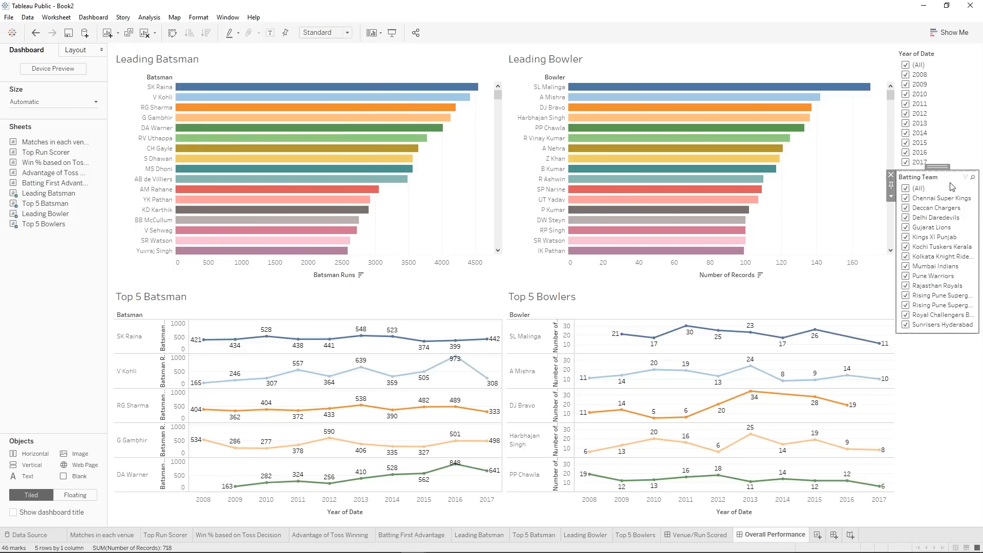
click(891, 175)
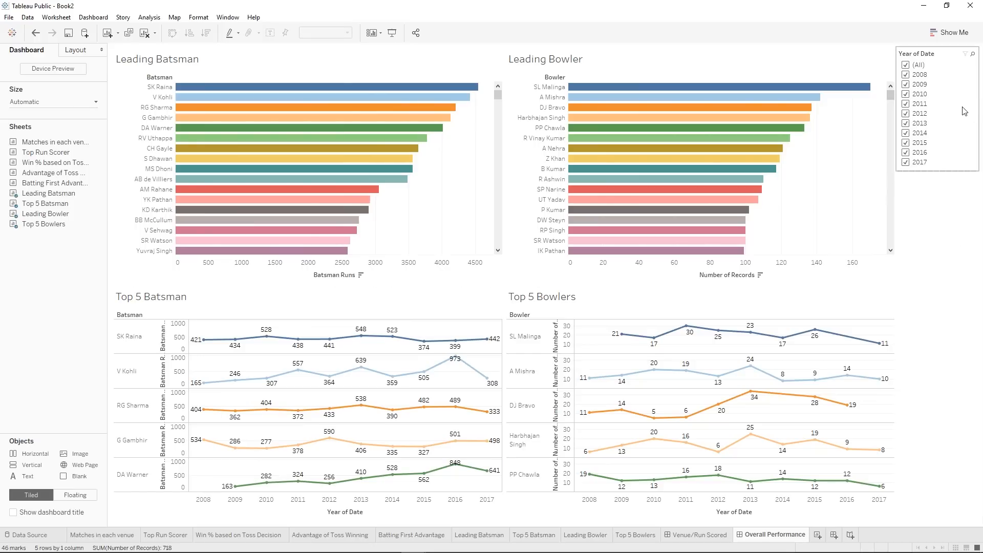
Test the Year of Date filter by excluding 2017 and including it again.
click(946, 53)
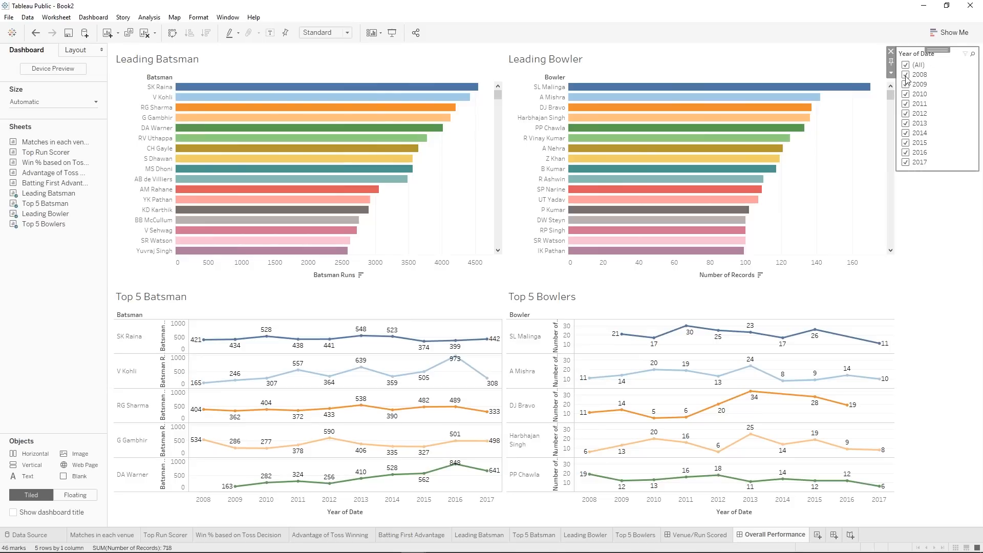
click(906, 162)
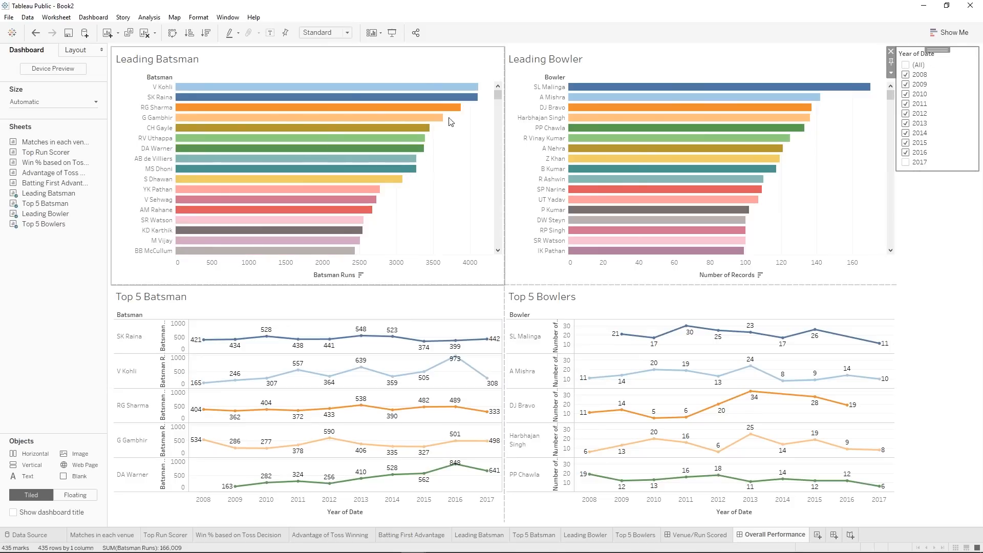
click(906, 162)
Apply the Year of Date filter to all worksheets on the dashboard.
click(891, 73)
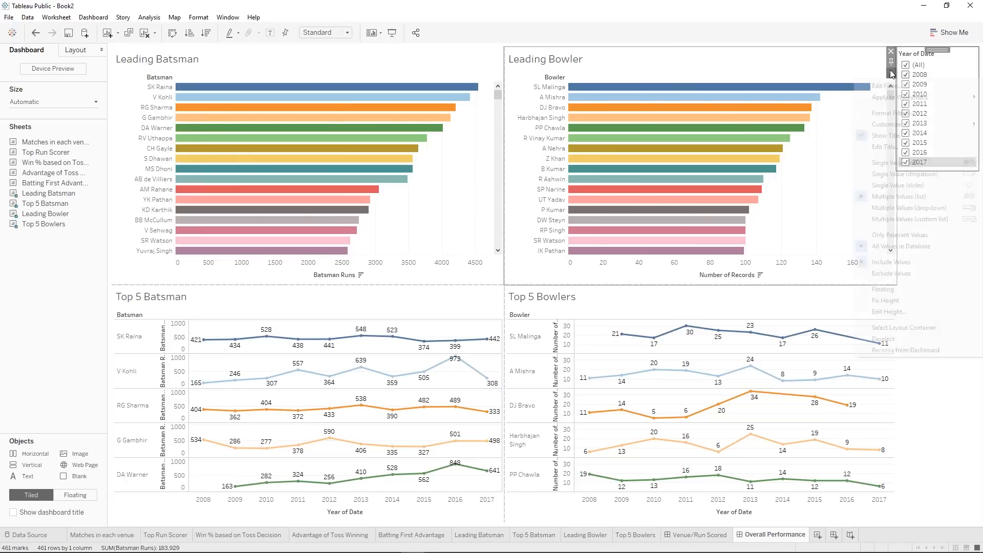
mouse_move(880, 99)
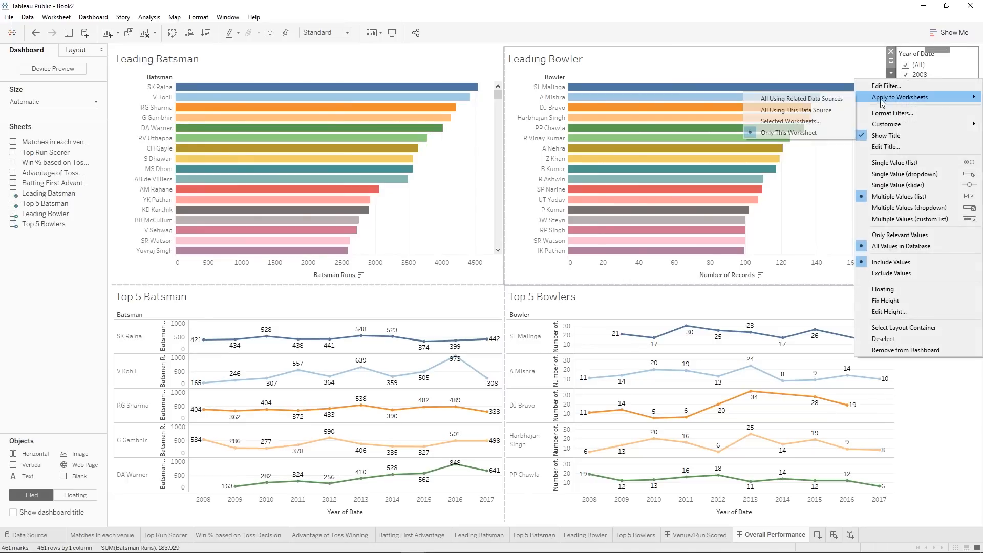
click(804, 121)
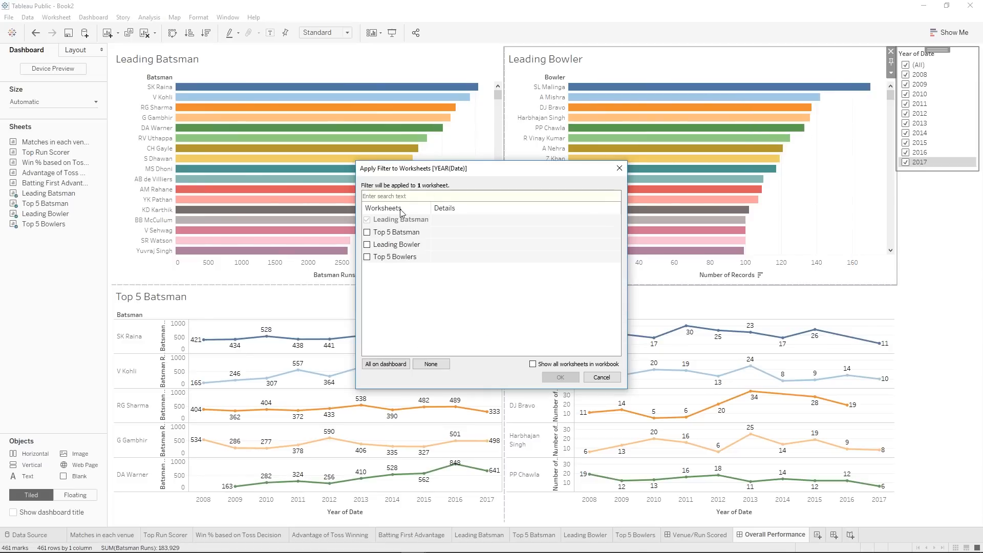
click(379, 364)
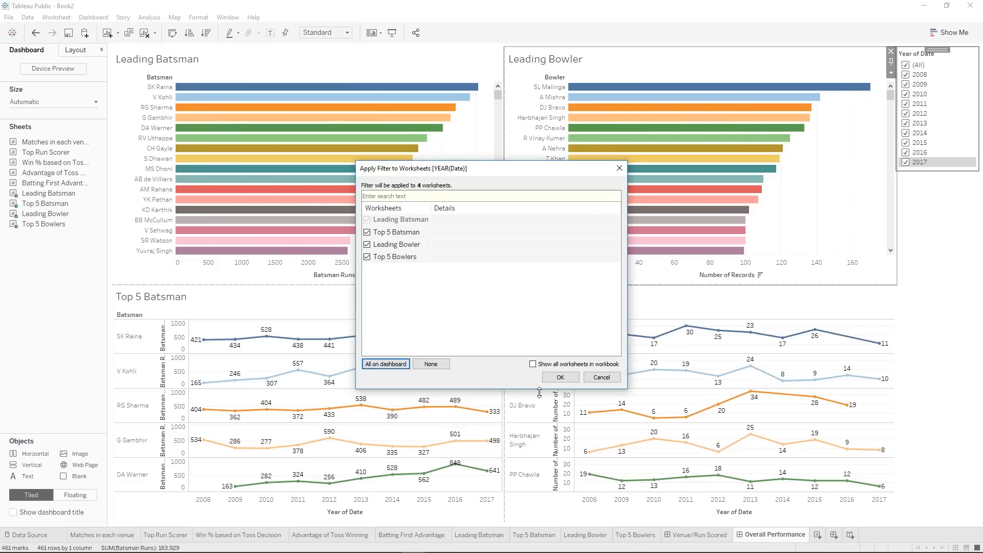
click(560, 377)
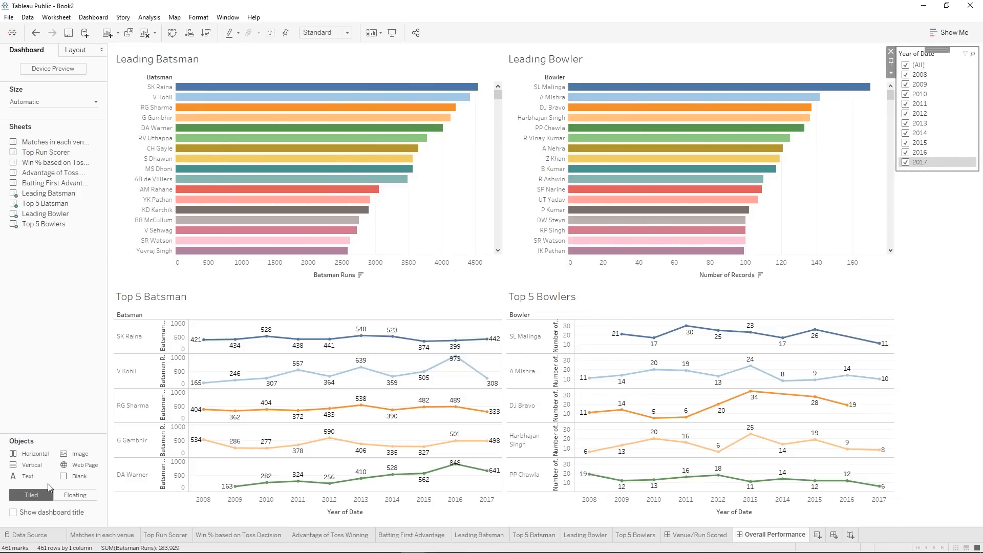
Move the Year of Date filter's container above all the charts and reduce its height to a narrow header strip.
click(909, 282)
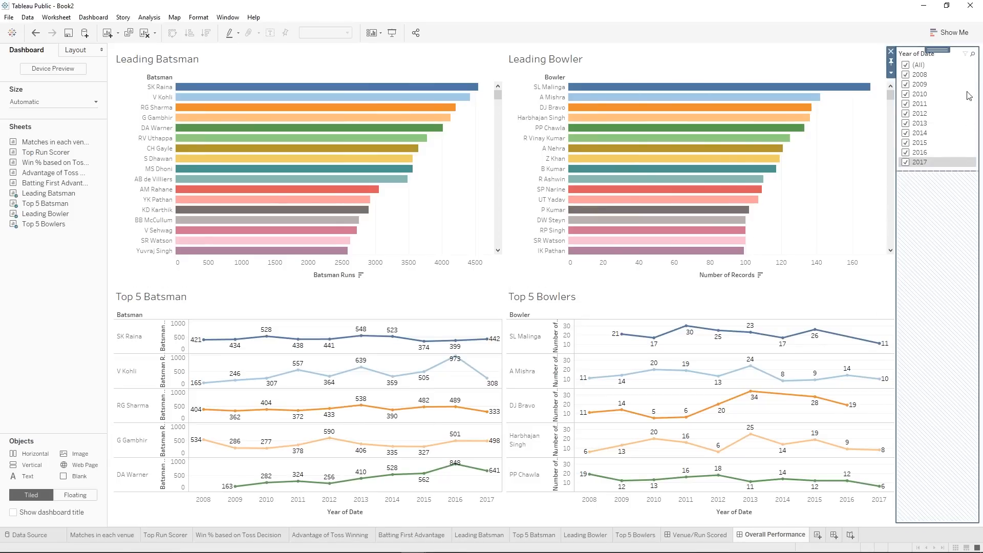
drag(941, 50, 737, 46)
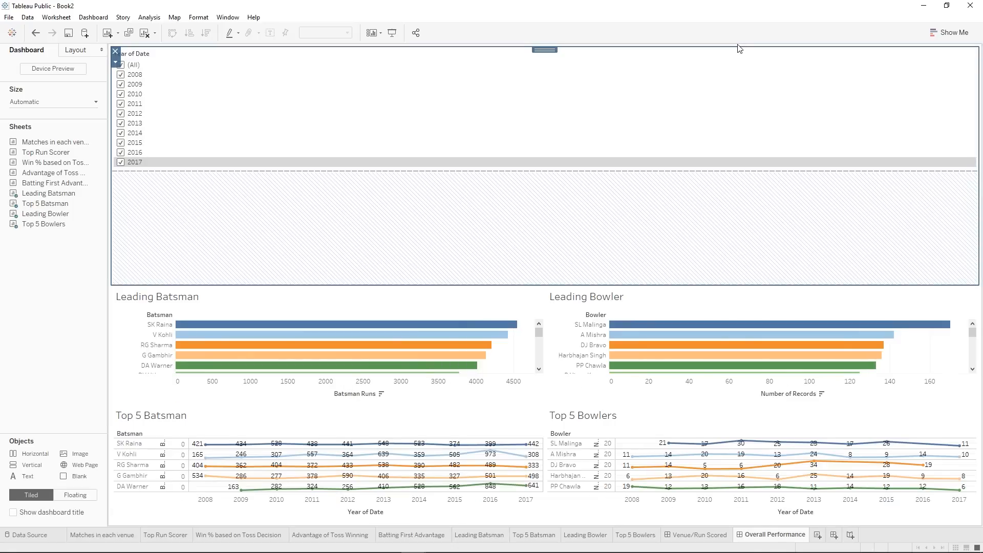
drag(547, 284, 544, 108)
Display the Year of Date filter as a multiple values dropdown and select its header container.
click(535, 83)
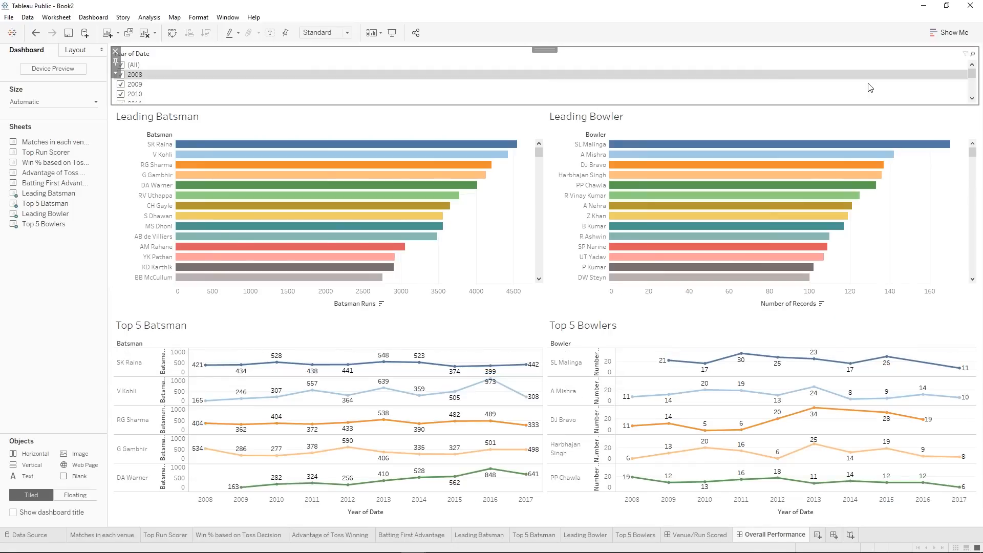
click(116, 74)
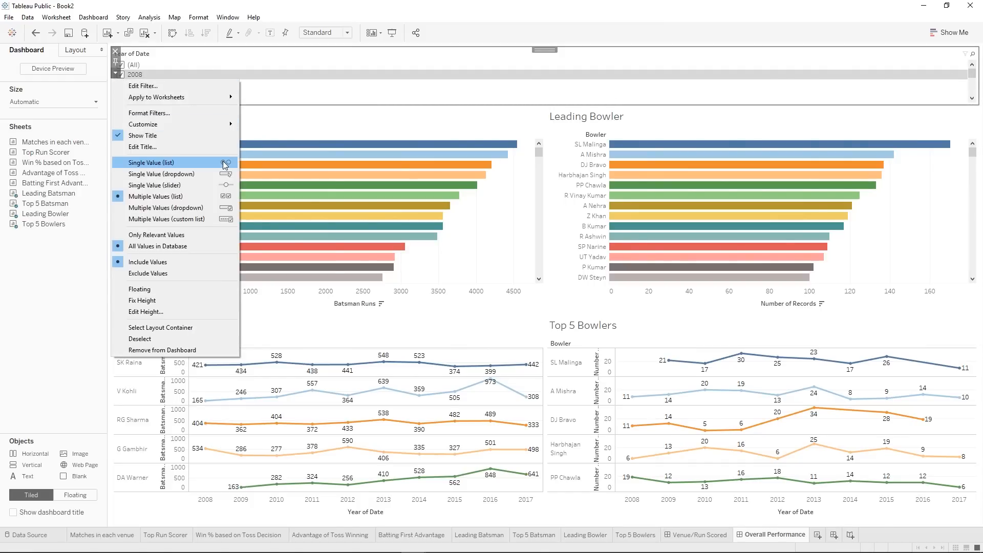
click(203, 207)
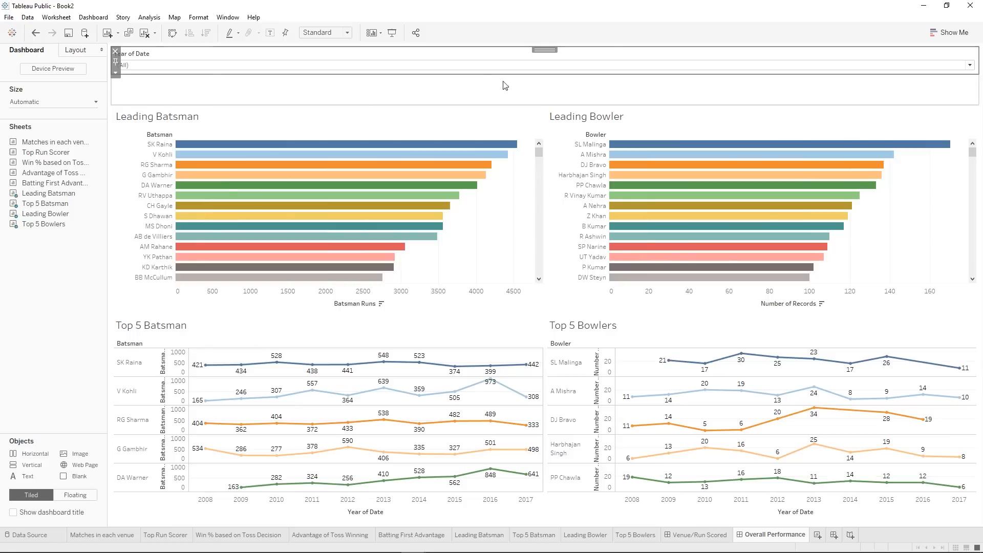
click(485, 84)
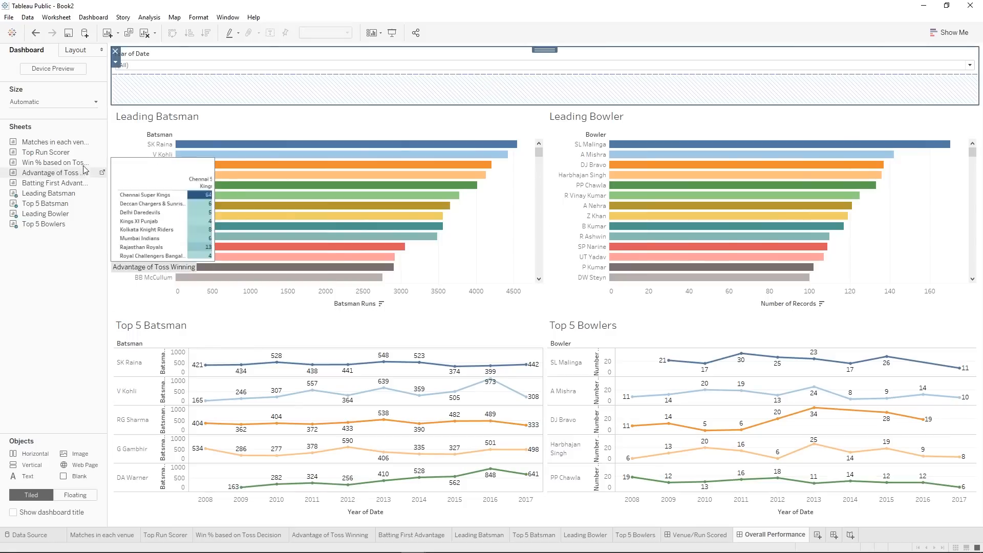
Centre and narrow the Year of Date filter between two blank objects in the header and reduce the header strip's height.
drag(58, 482, 121, 84)
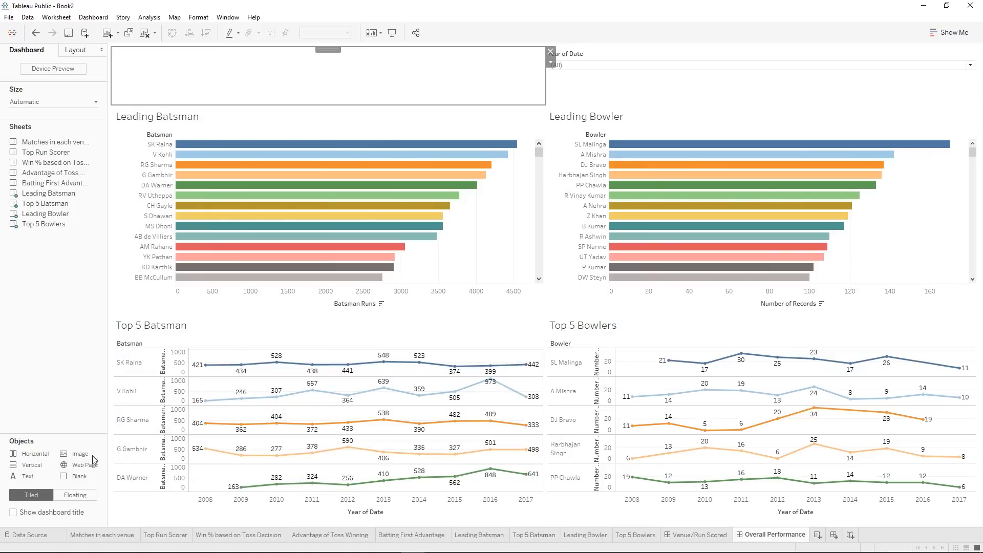
mouse_move(85, 476)
mouse_down()
mouse_move(876, 32)
mouse_move(961, 79)
mouse_move(977, 71)
mouse_up()
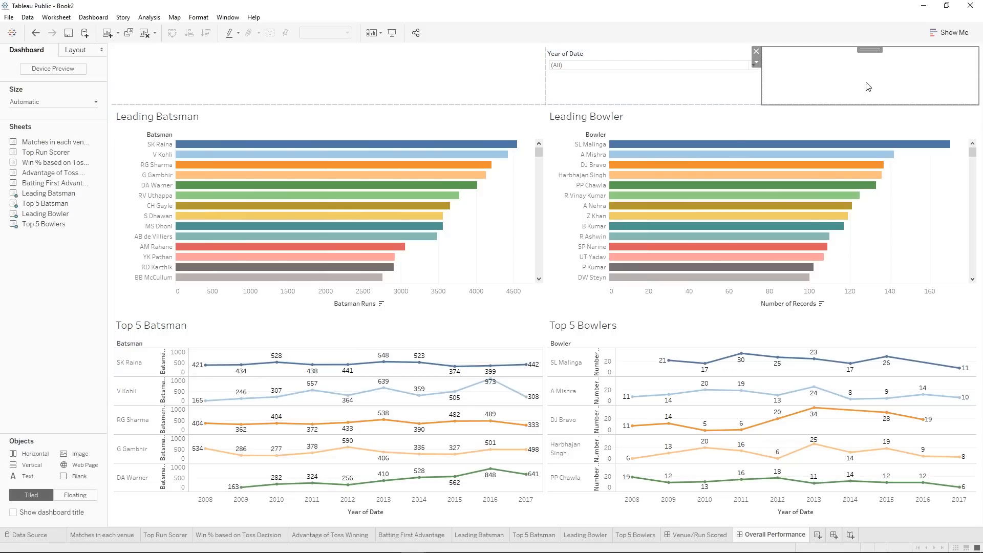
drag(545, 86, 309, 76)
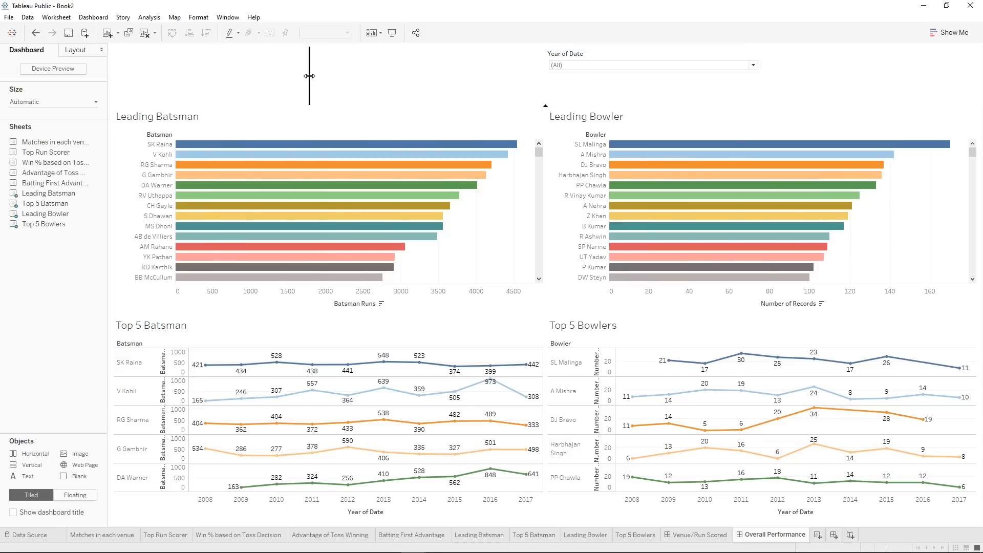
drag(393, 89, 392, 90)
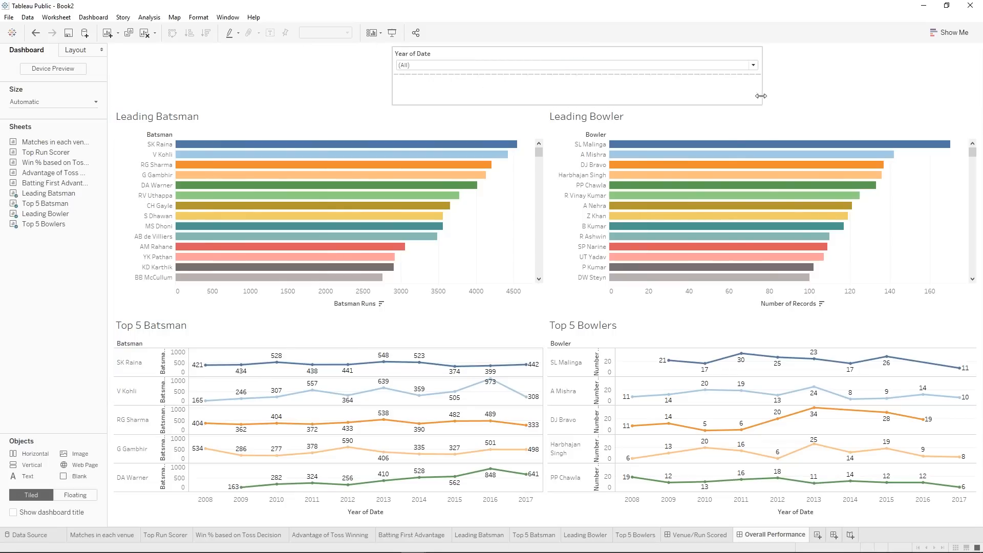
drag(762, 96, 684, 98)
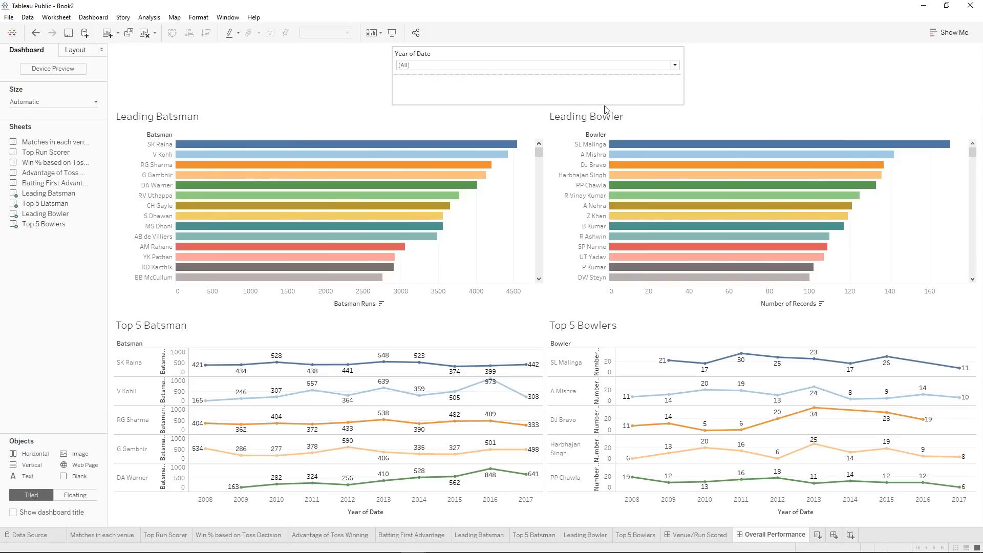
click(287, 112)
drag(284, 105, 283, 75)
Test the Year of Date filter by showing only 2017, then include all years again.
click(415, 69)
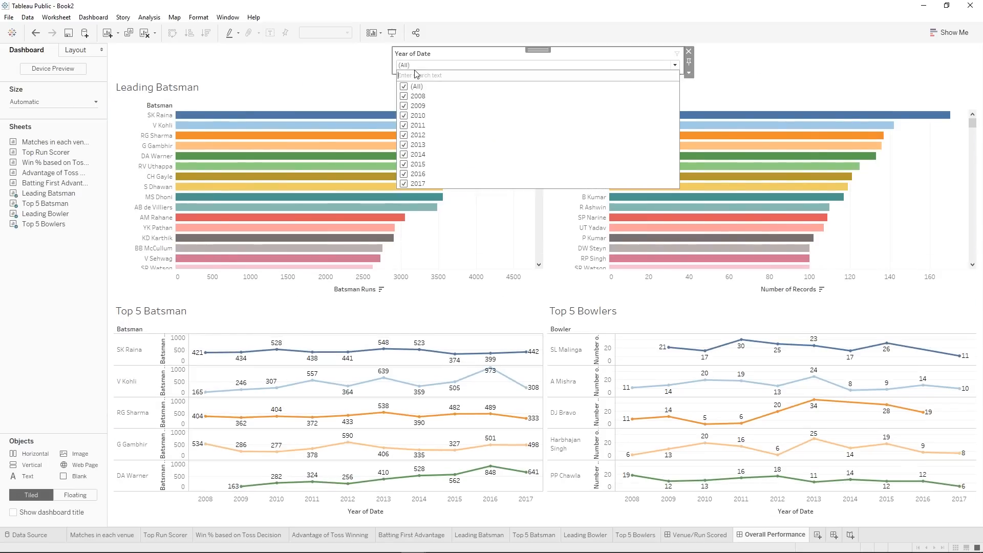
click(404, 86)
click(403, 185)
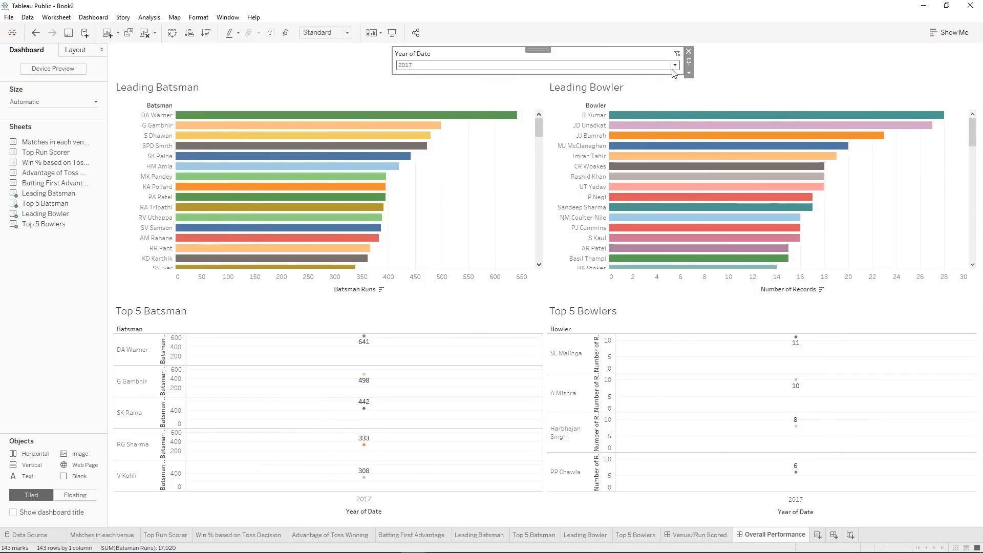
click(687, 75)
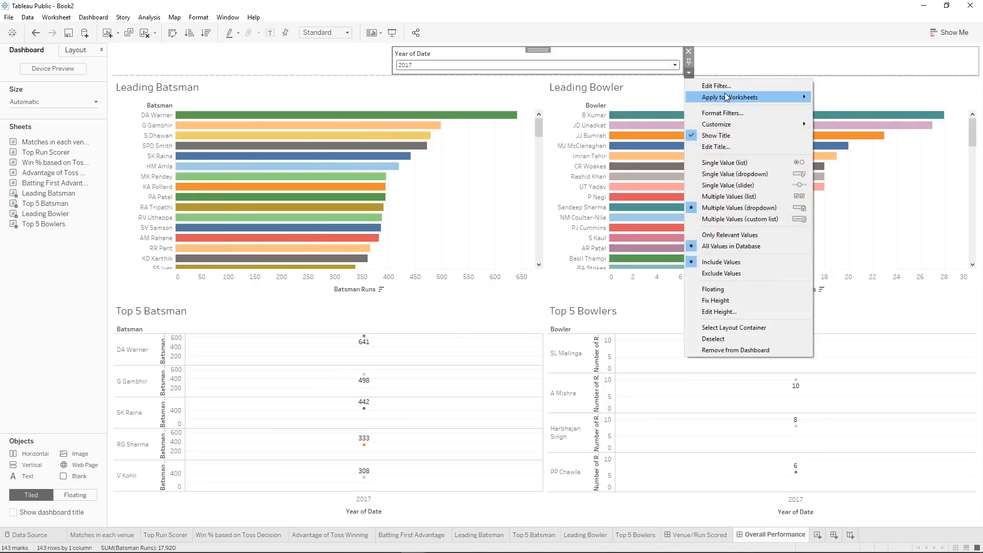
mouse_move(726, 100)
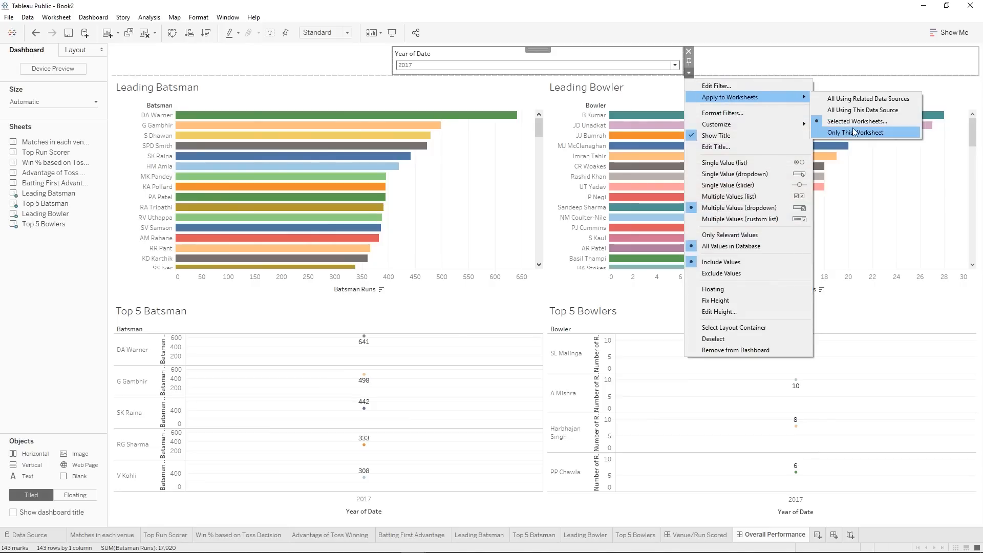
click(474, 65)
click(404, 87)
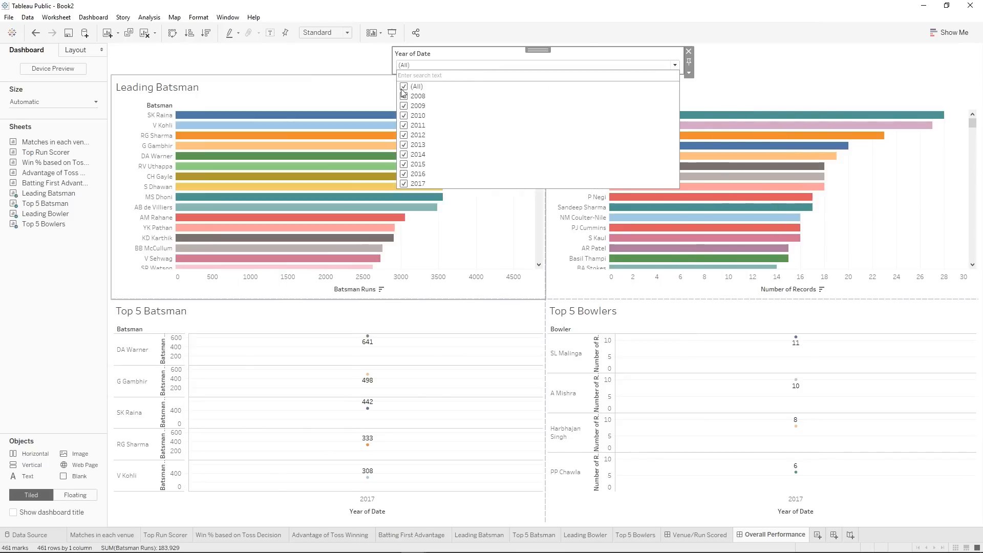
click(549, 65)
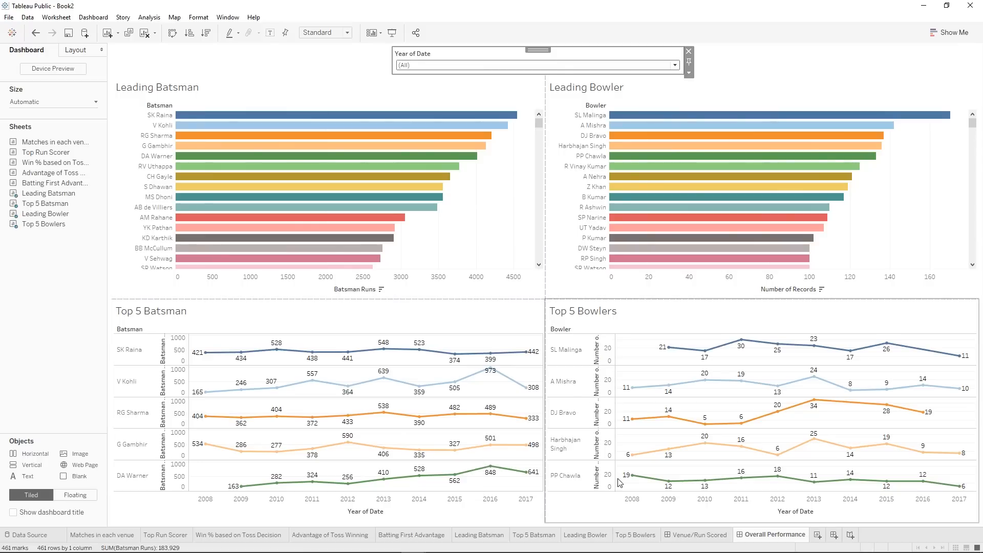
Restrict the Year of Date filter to Leading Batsman and Leading Bowler by excluding the Top 5 Batsman and Top 5 Bowlers worksheets.
click(688, 73)
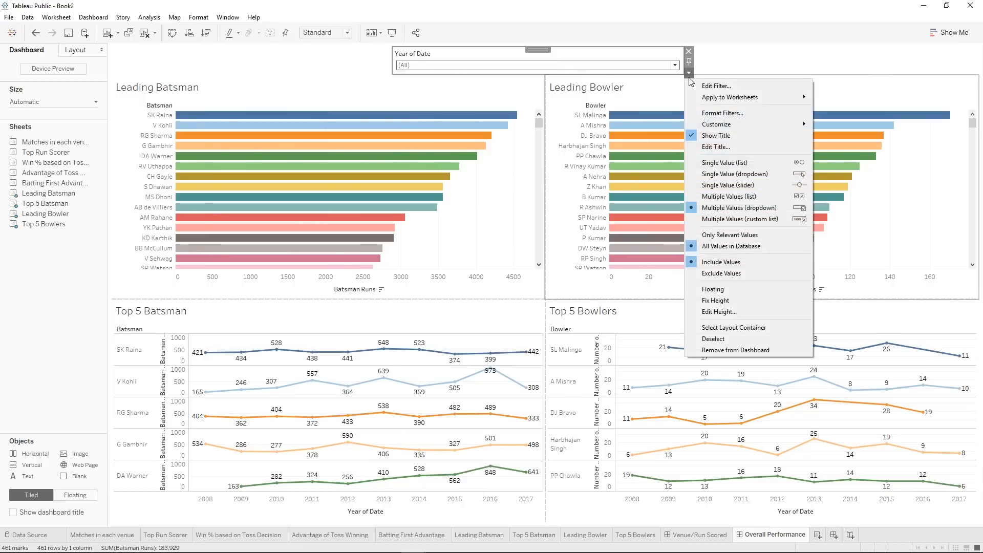
mouse_move(753, 100)
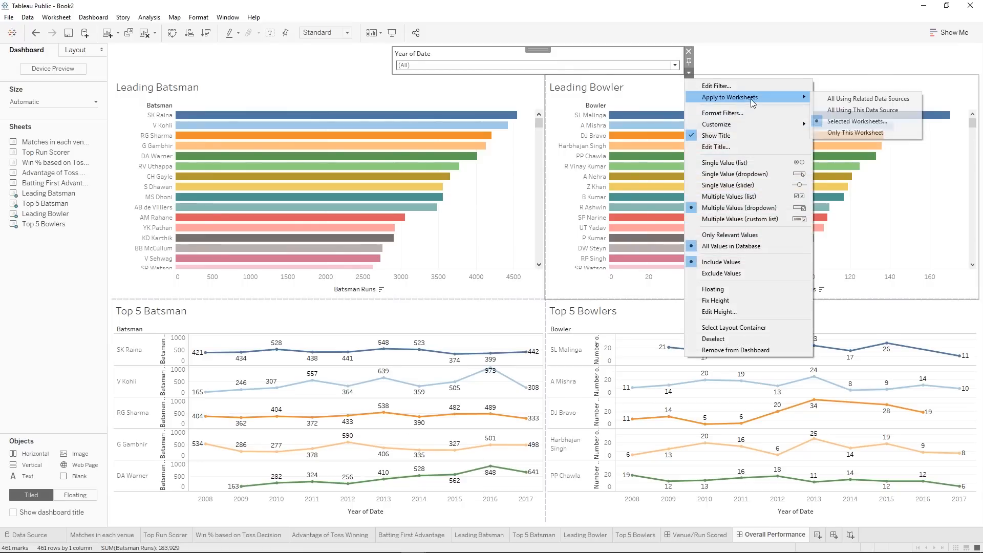
click(874, 121)
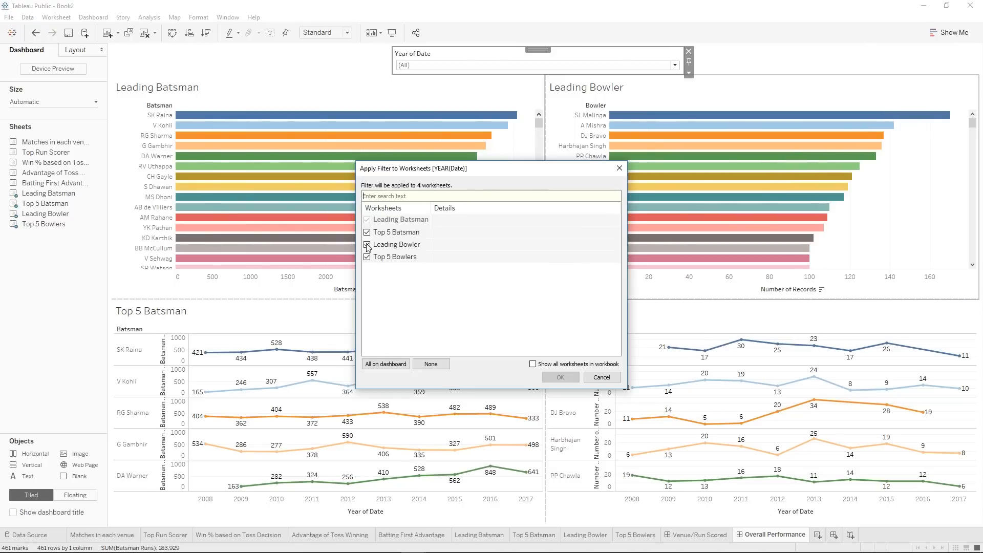
click(367, 232)
click(560, 376)
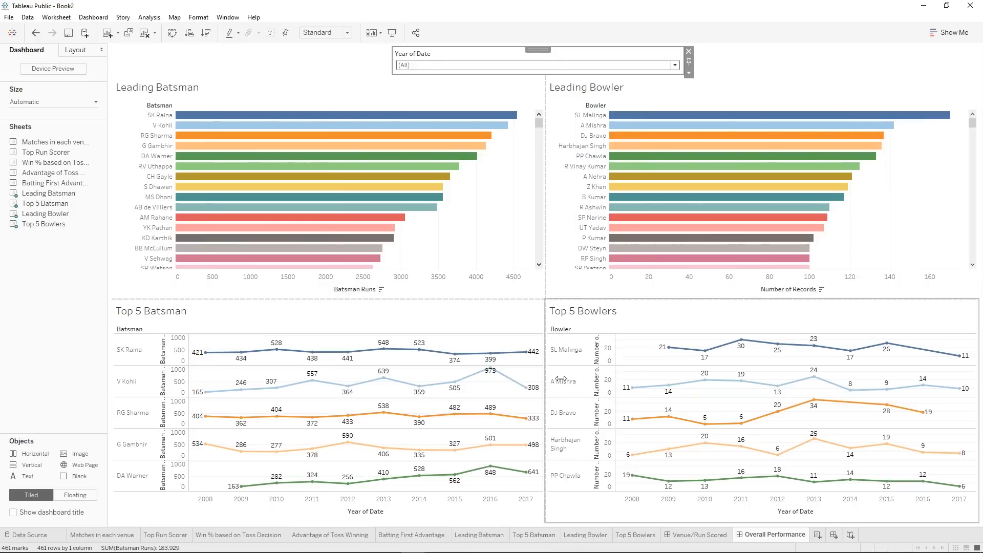
Set the Year of Date filter to show only 2016.
click(530, 64)
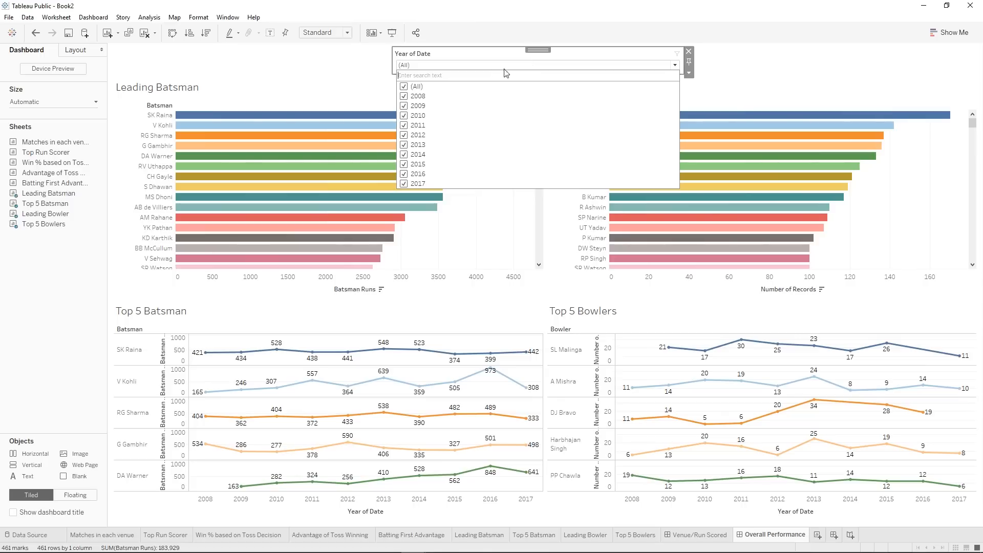
click(404, 87)
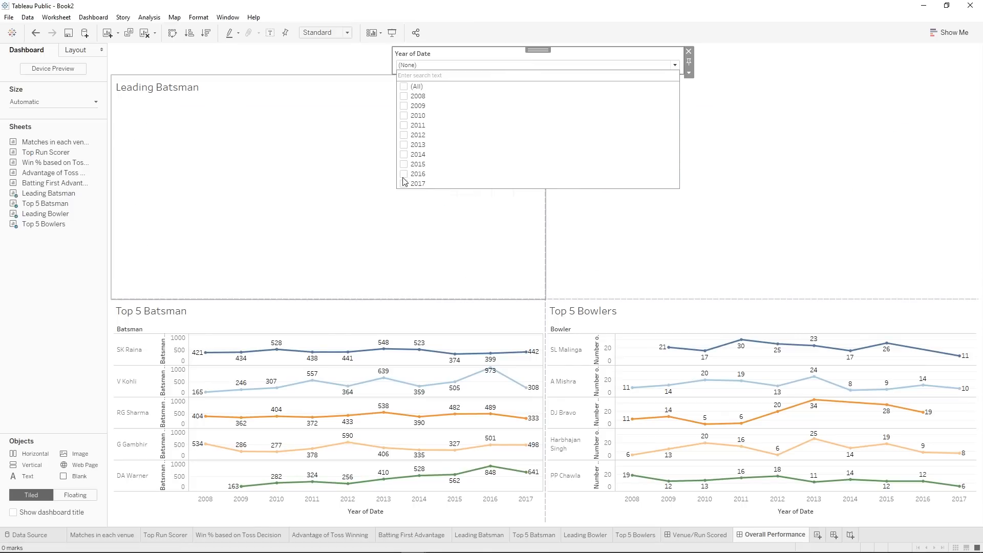
click(404, 174)
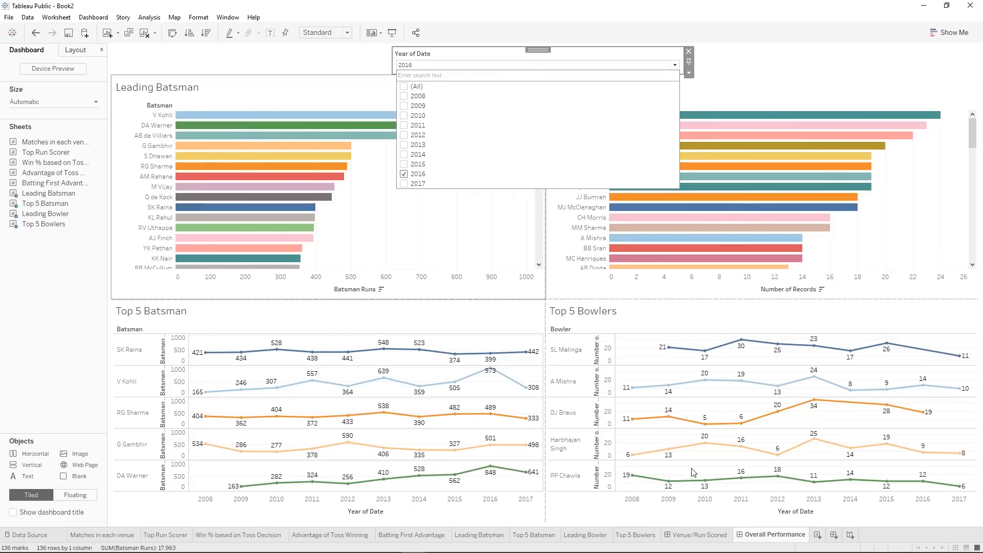
click(482, 66)
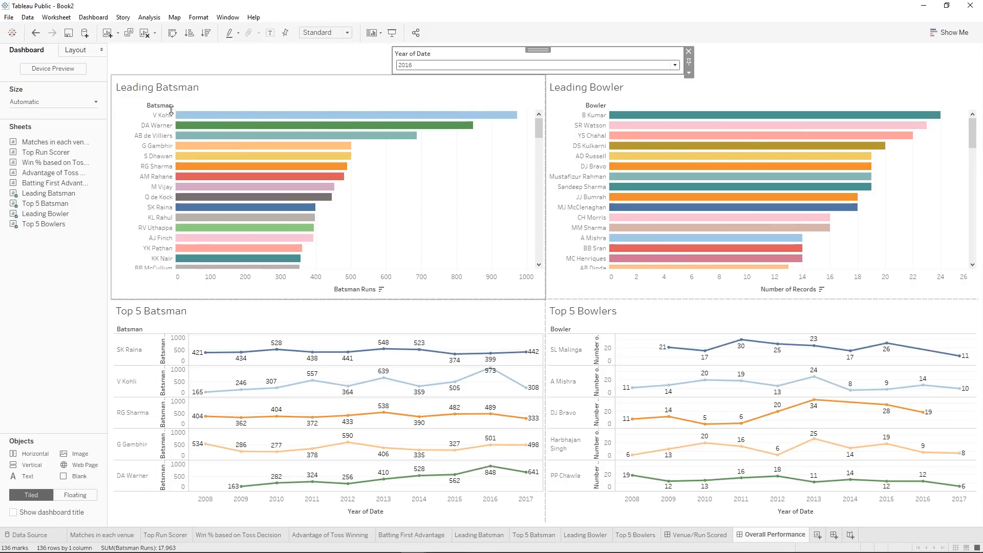
Compare the 2016 Leading Batsman and Leading Bowler charts with the Top 5 trend charts and review the filter's options.
mouse_move(258, 168)
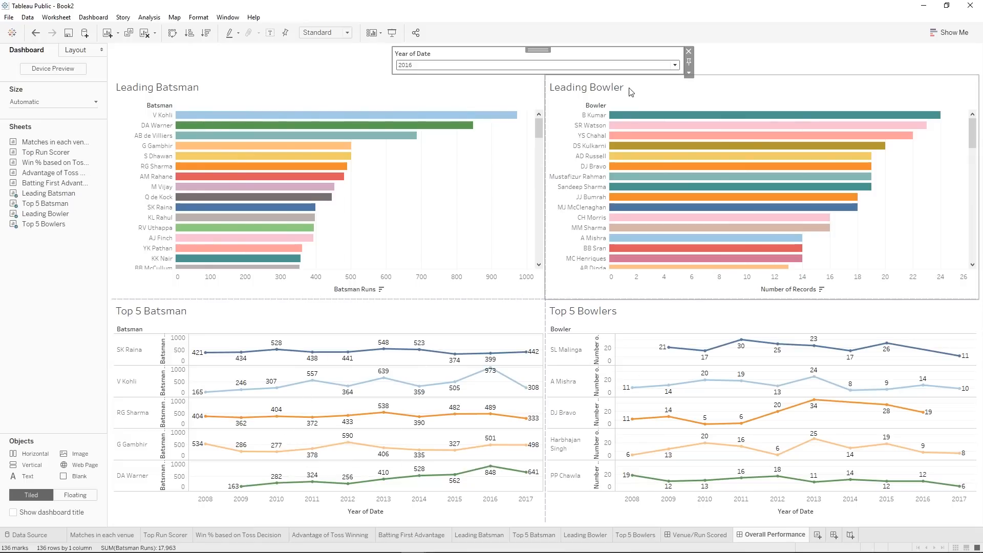
click(323, 95)
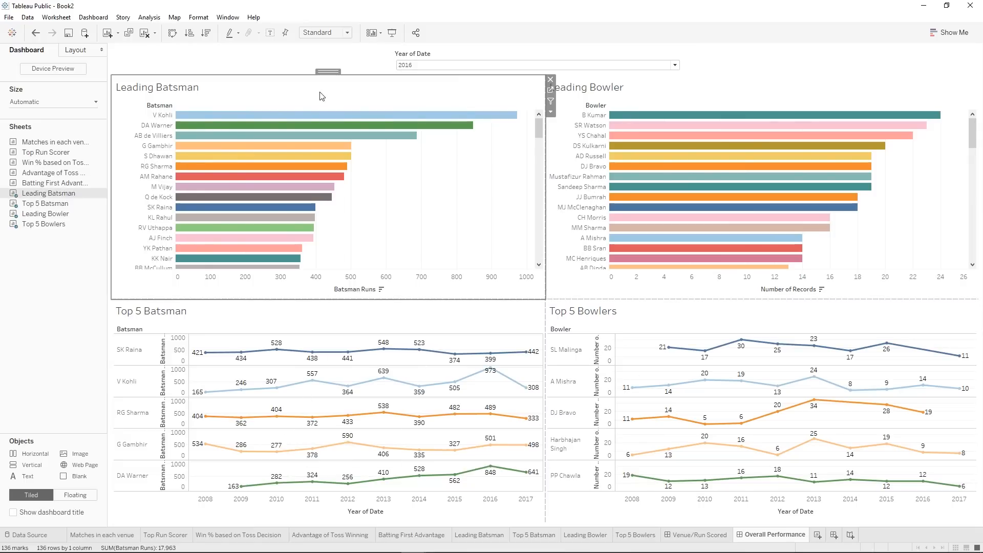
mouse_move(265, 148)
click(433, 57)
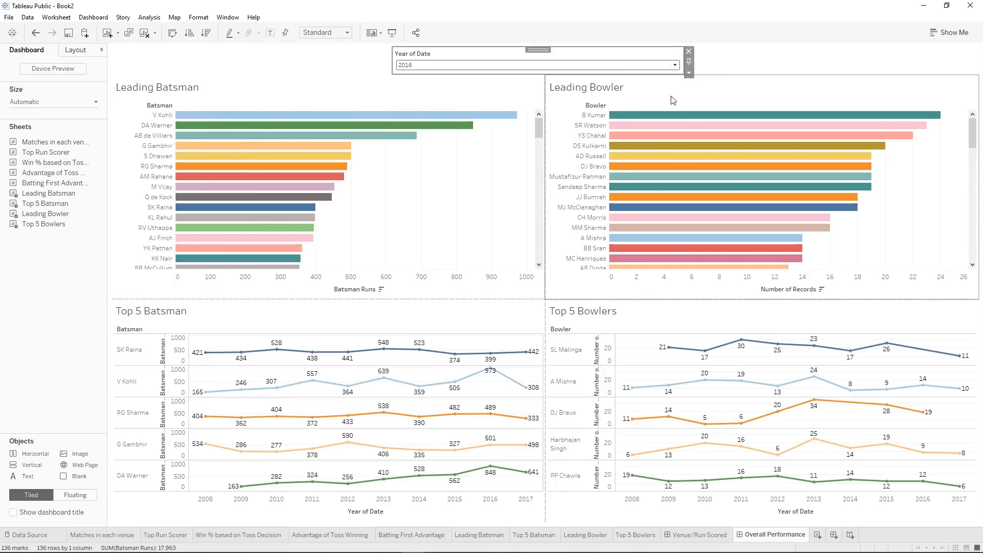
click(690, 73)
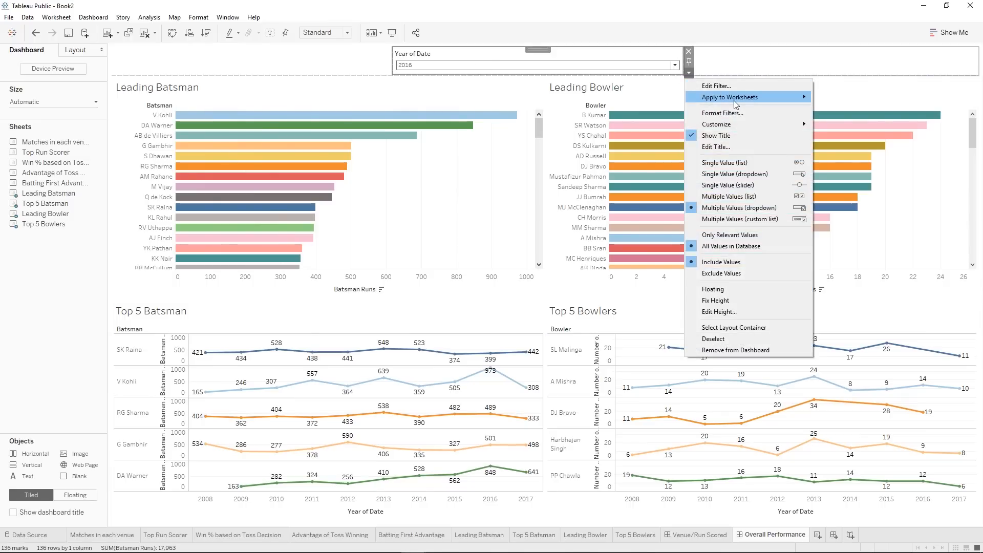
mouse_move(733, 97)
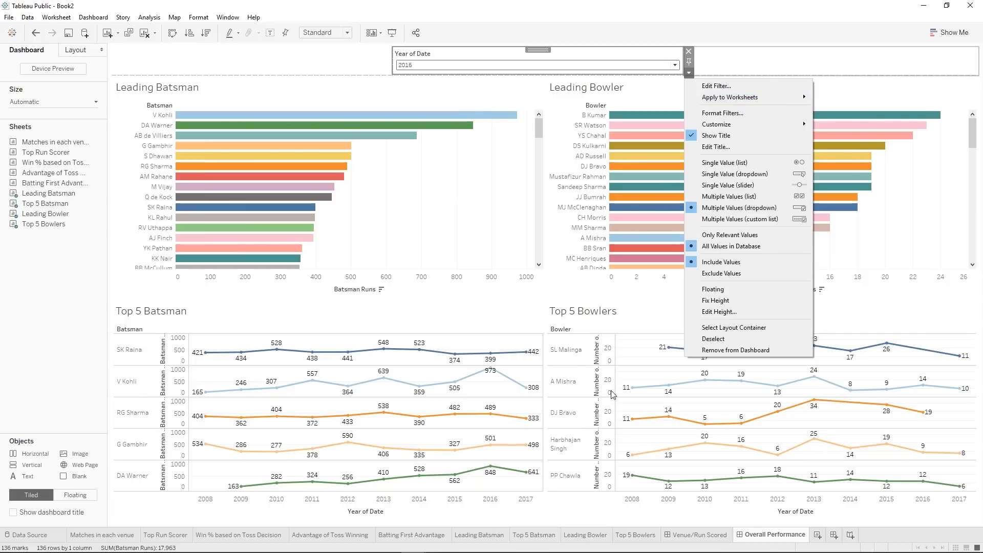
click(762, 63)
click(762, 62)
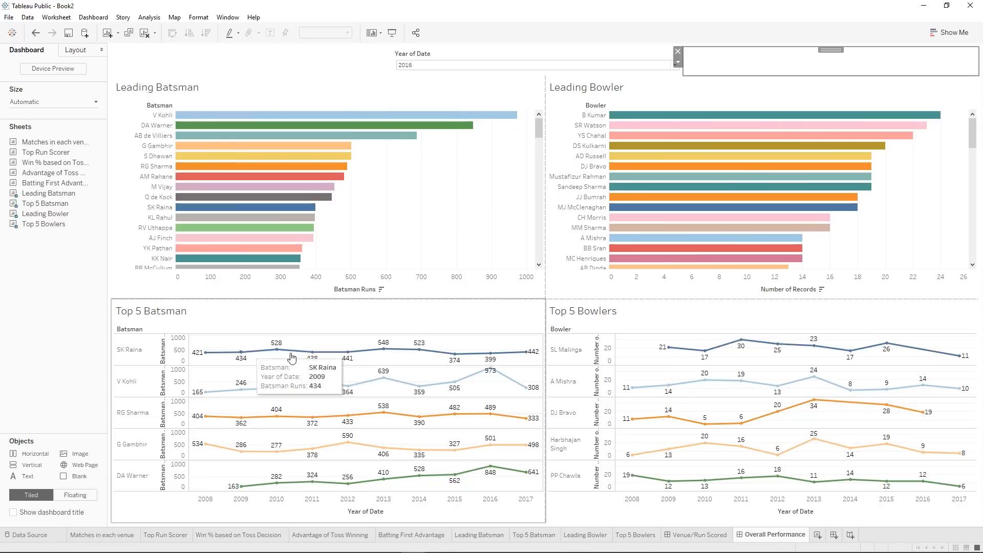
mouse_move(490, 374)
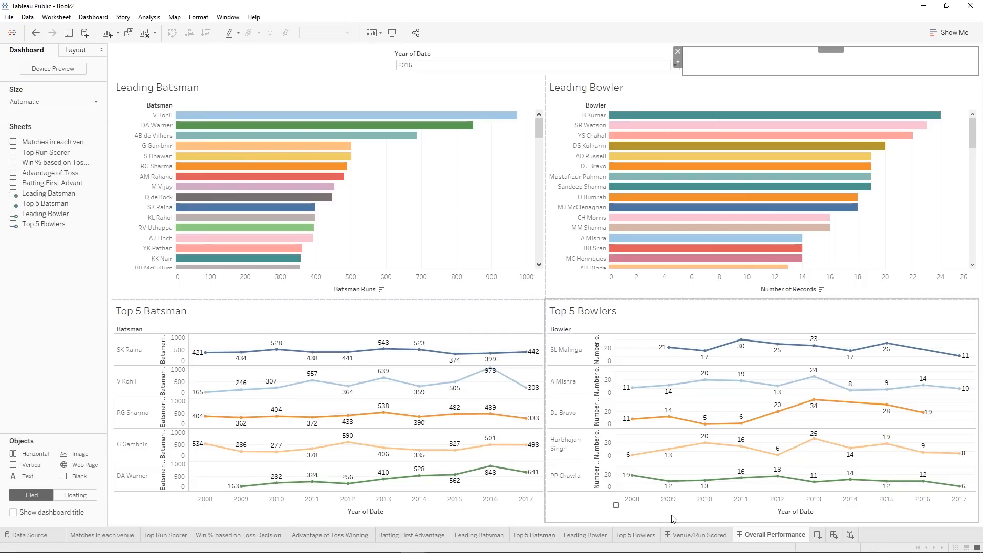
Create a new dashboard named Advantage and set its size to Automatic.
click(833, 534)
right_click(832, 537)
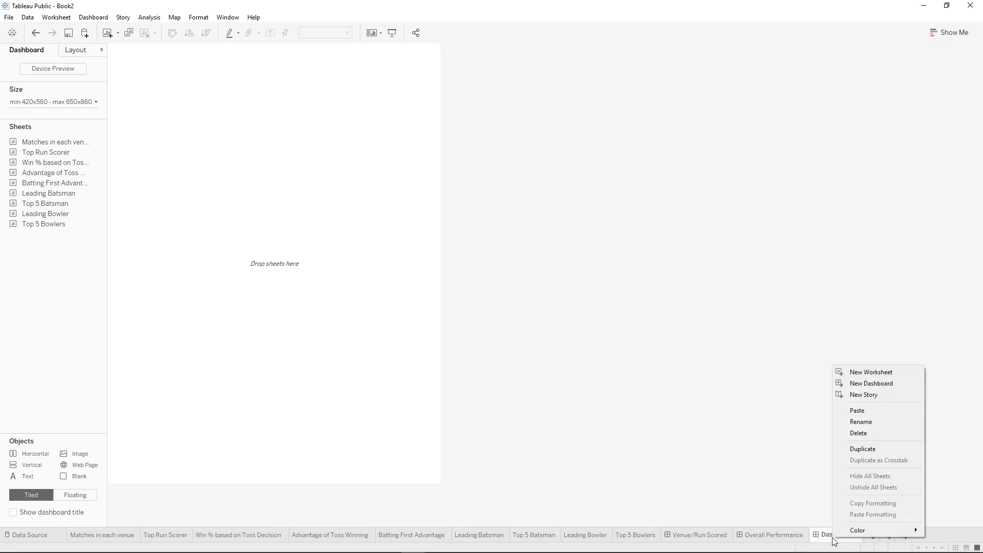
click(874, 420)
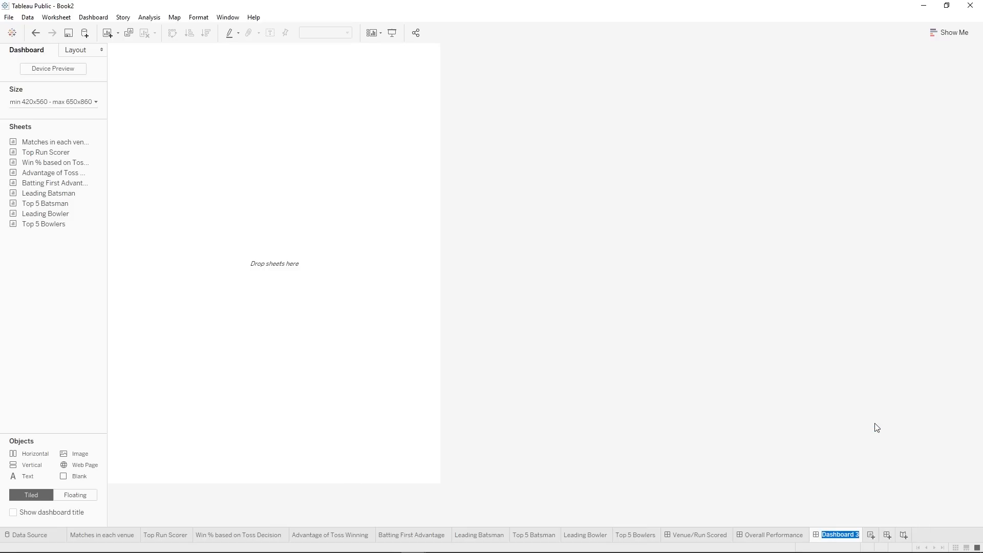
text(Advantage)
key(Return)
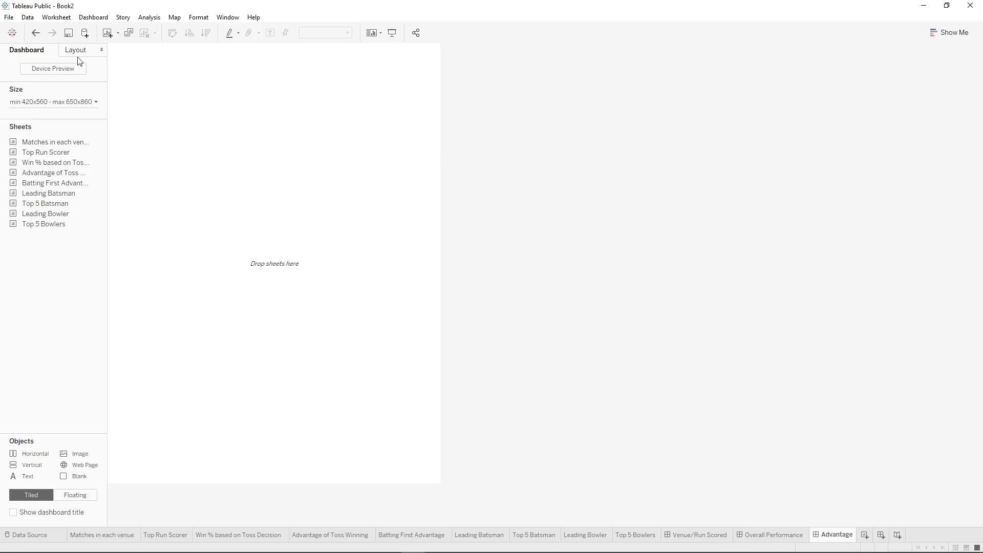
click(62, 102)
click(49, 120)
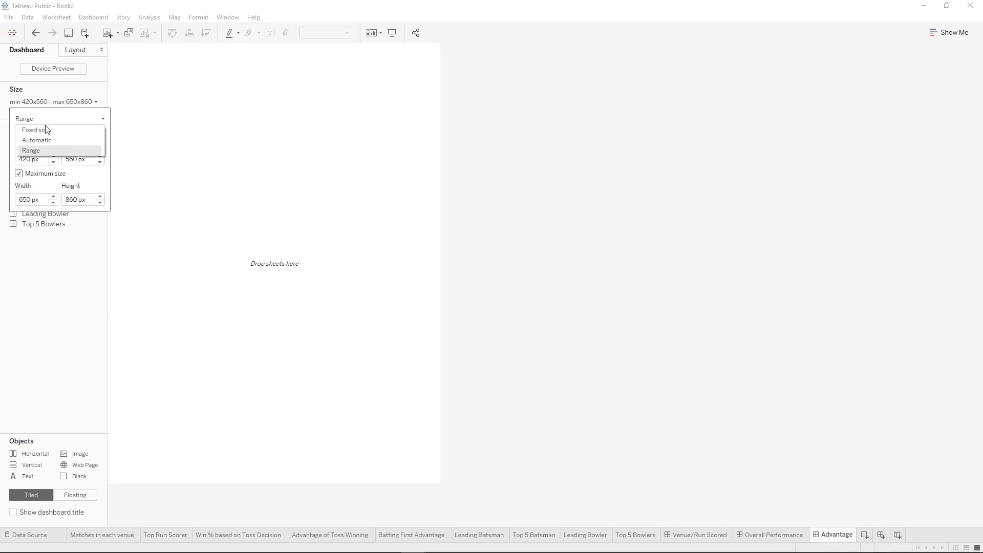
click(35, 141)
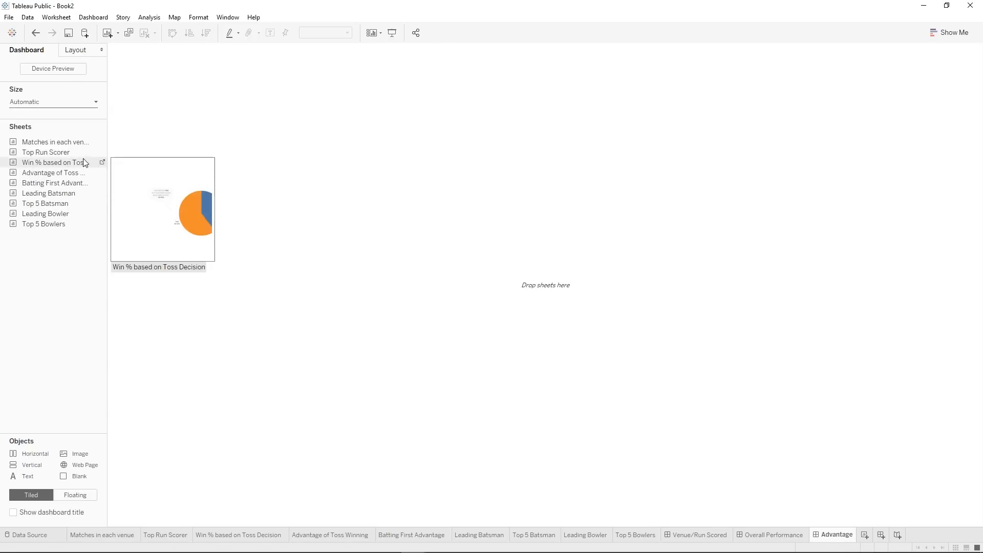
Arrange Advantage of Toss Winning and Batting First Advantage diagonally on the dashboard, with blank objects in the other two quadrants.
drag(96, 173, 215, 228)
drag(65, 186, 715, 296)
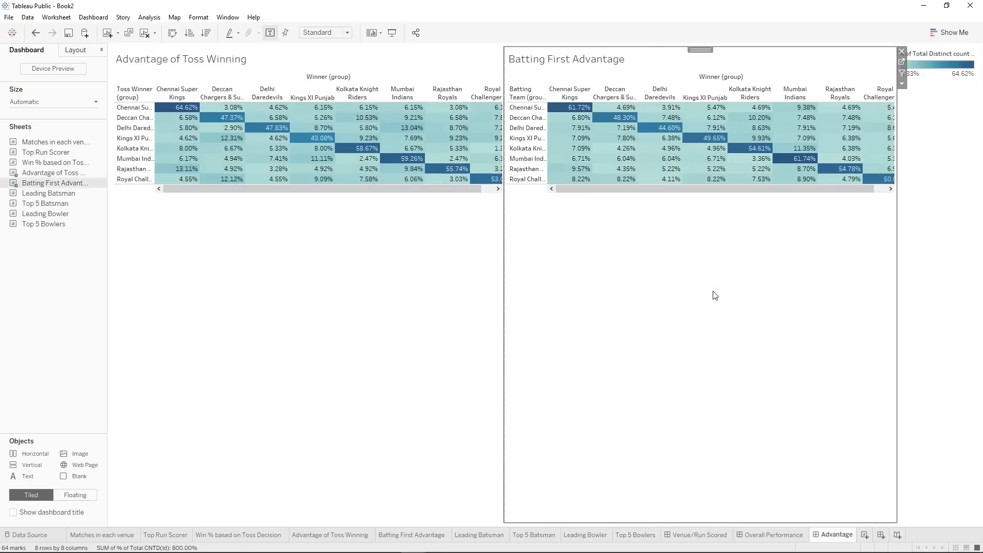
drag(81, 481, 690, 91)
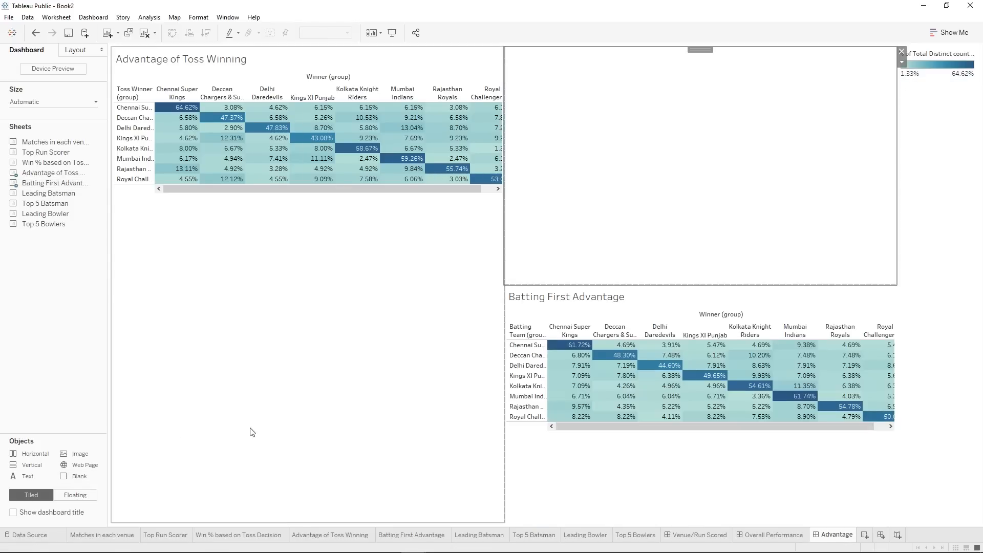
drag(76, 478, 280, 497)
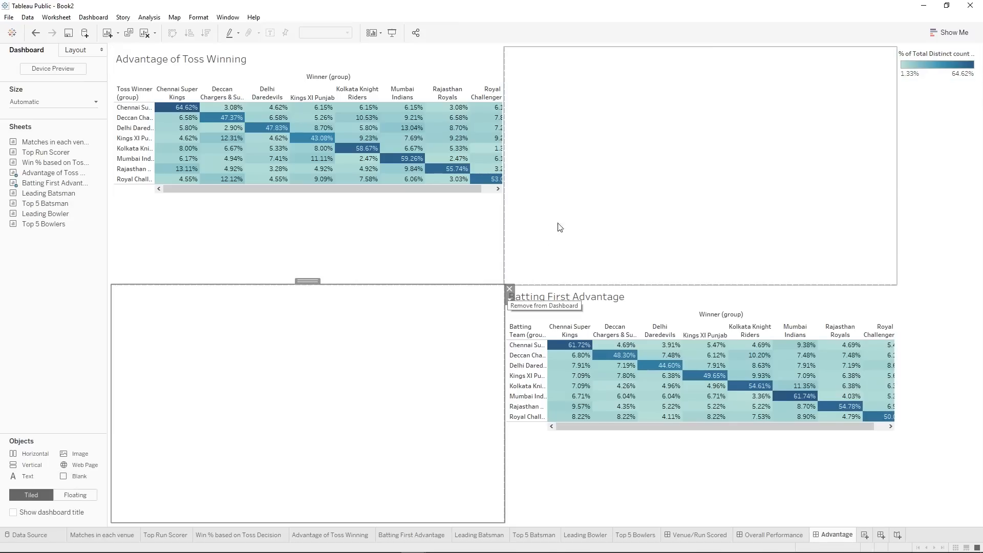
click(946, 302)
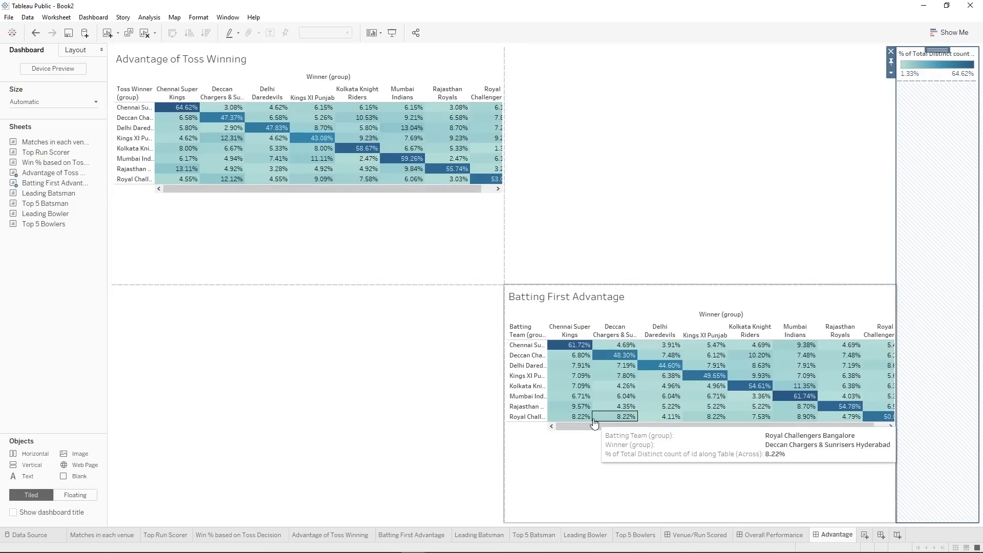
Set both the Advantage of Toss Winning and Batting First Advantage tables on the dashboard to Fit Width.
click(428, 58)
drag(351, 189, 434, 191)
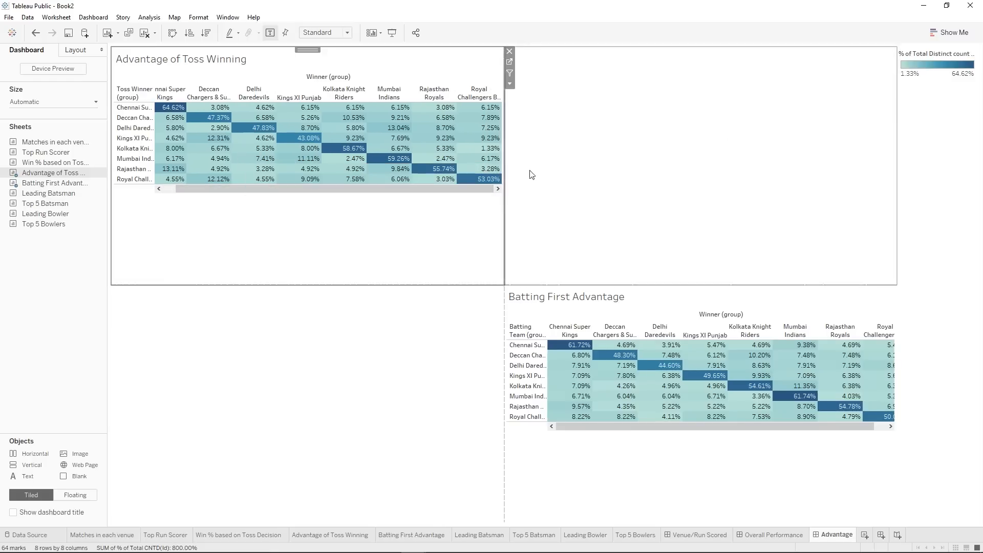
drag(708, 426, 591, 455)
click(384, 275)
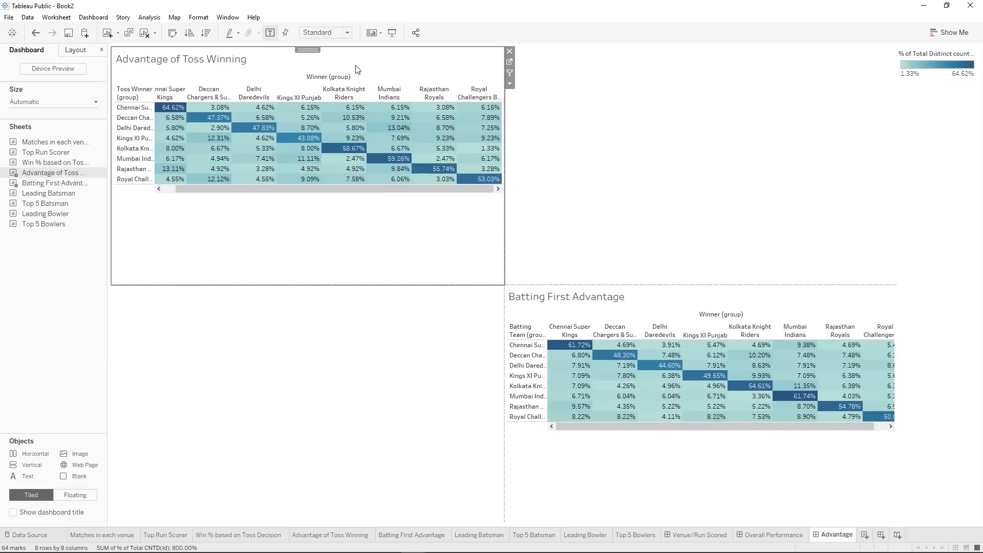
click(330, 33)
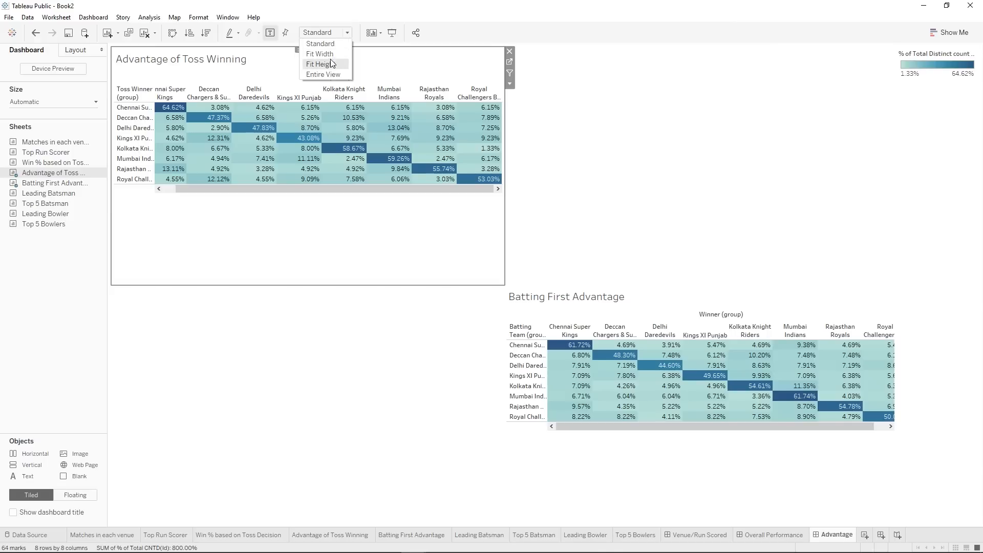
click(329, 54)
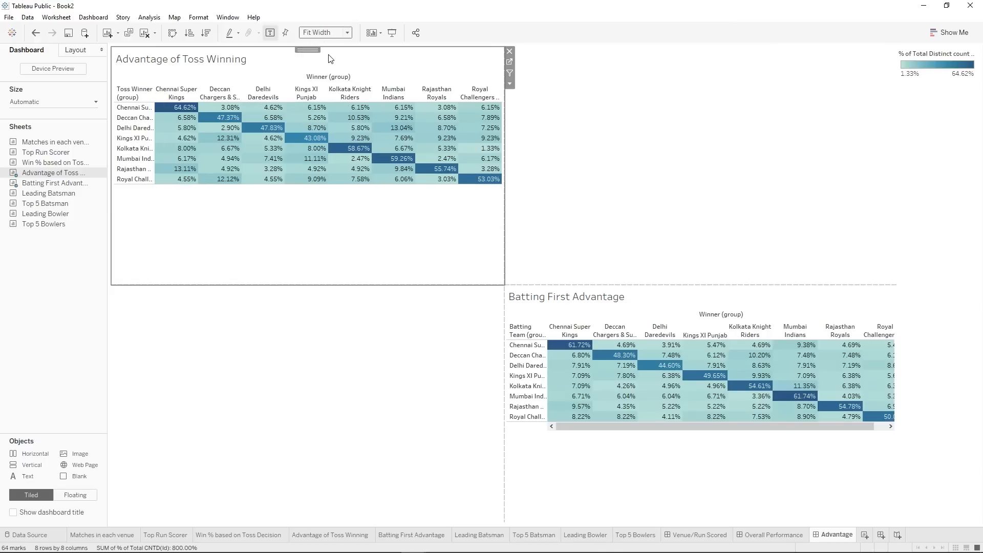
mouse_move(283, 139)
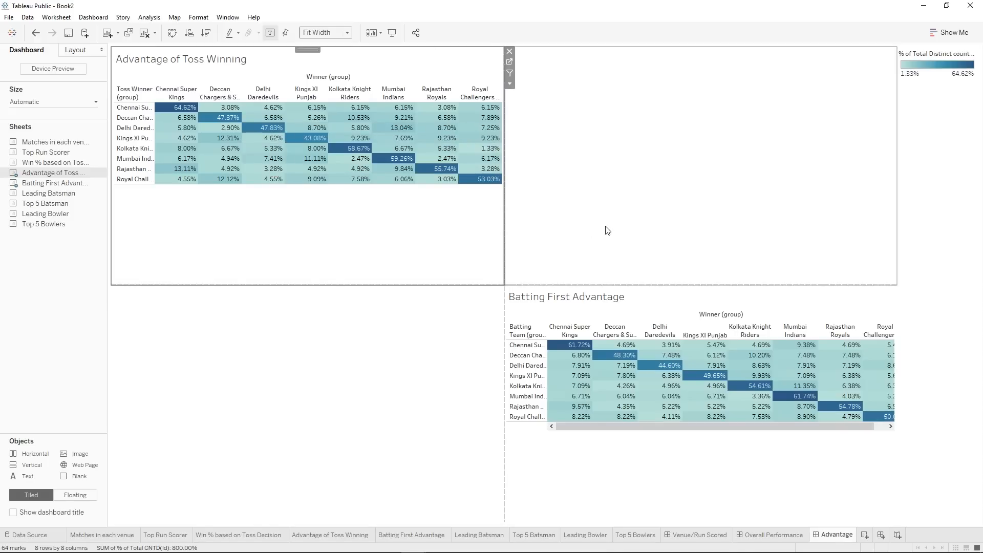
click(652, 430)
click(318, 32)
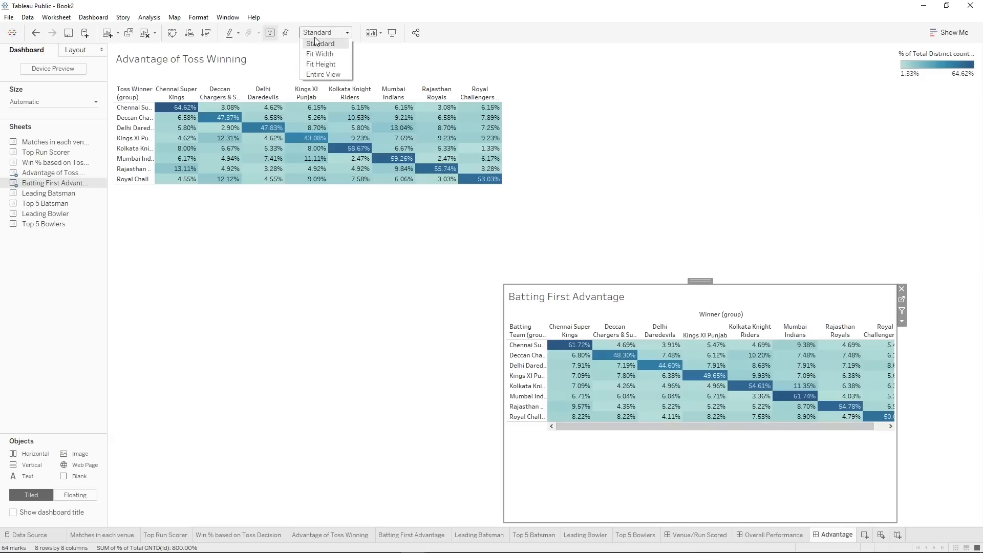
click(321, 55)
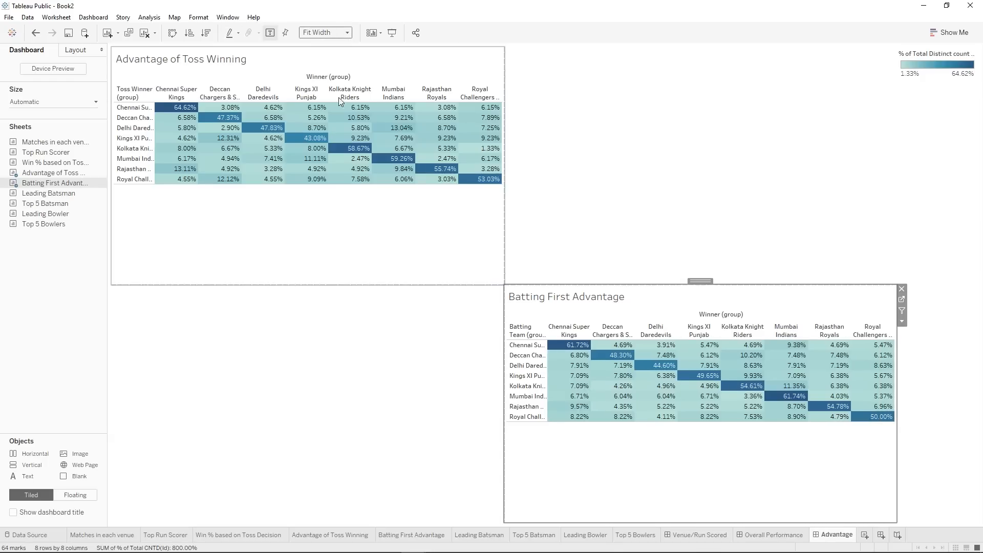
Set the Batting First Advantage and Advantage of Toss Winning tables to Entire View so each fills its quadrant.
click(336, 30)
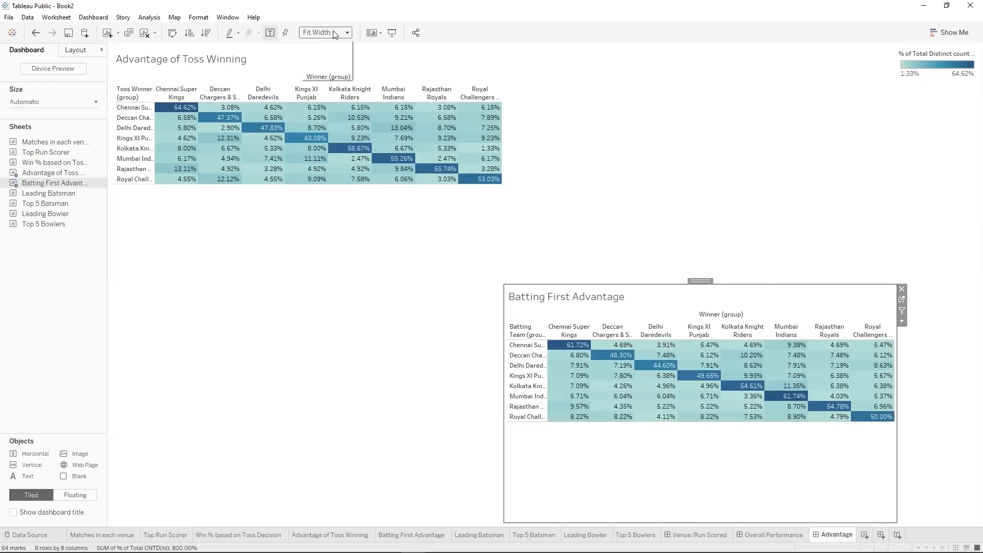
click(331, 75)
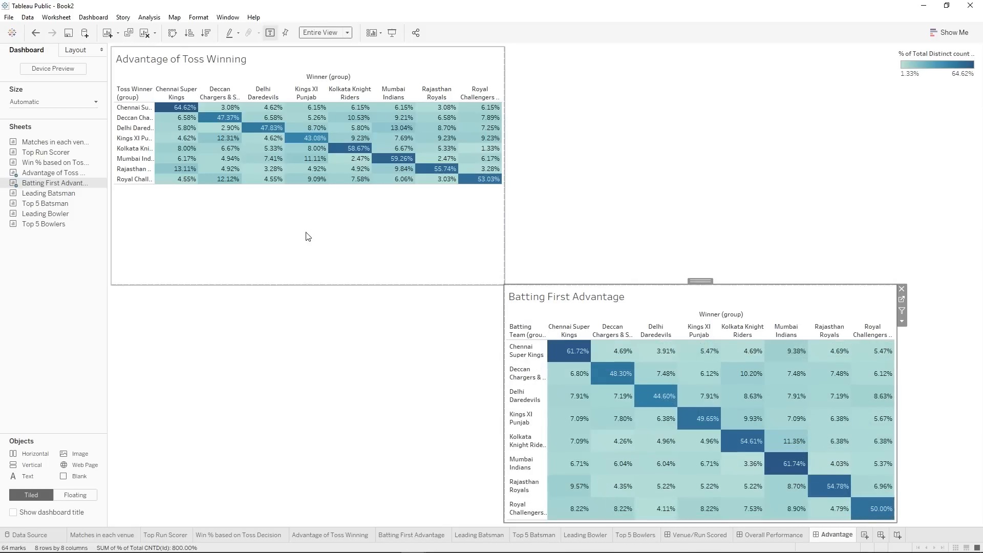
click(292, 198)
click(330, 31)
click(322, 53)
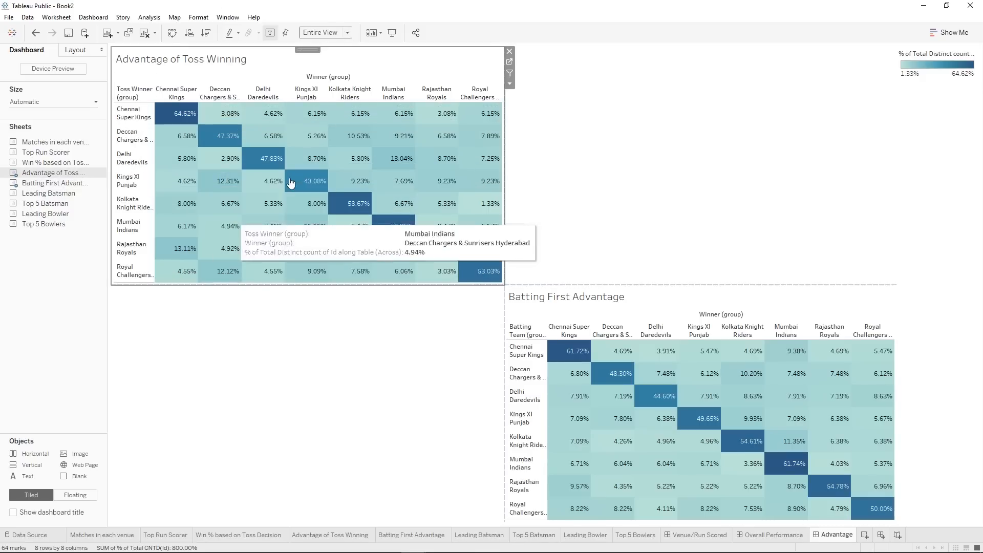
click(575, 230)
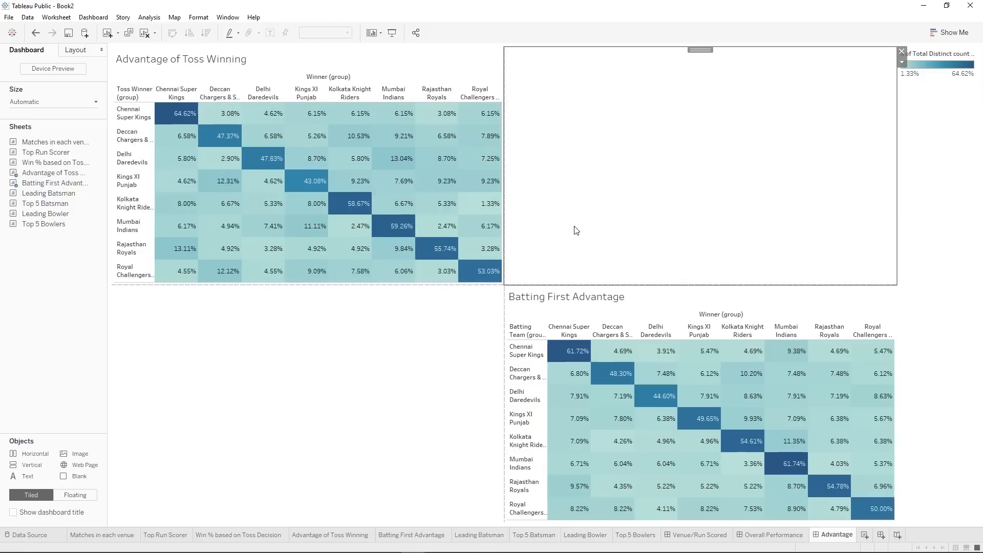
Review the Venue/Run Scored dashboard and the Matches in each venue, Top Run Scorer, toss analysis, Leading Batsman and Leading Bowler worksheets.
click(702, 535)
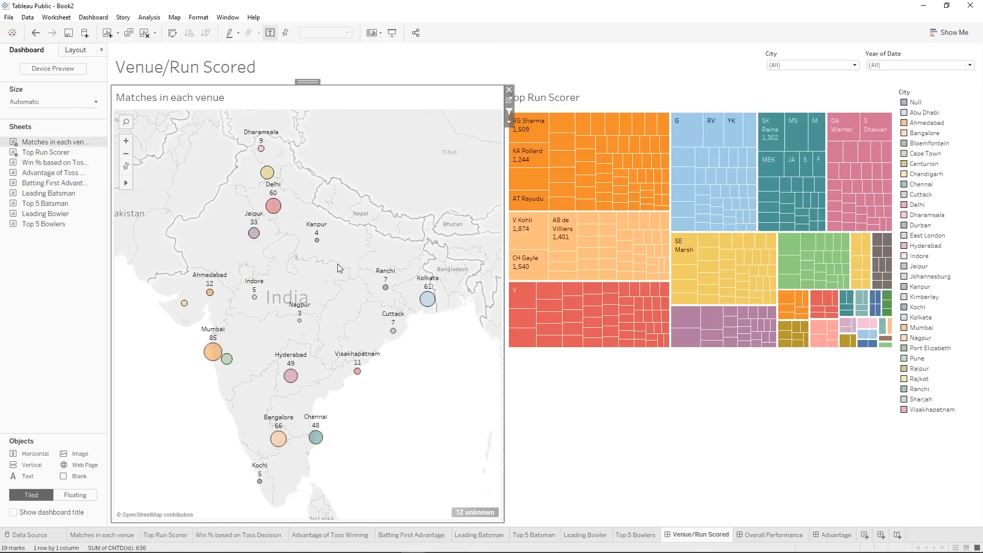
click(122, 535)
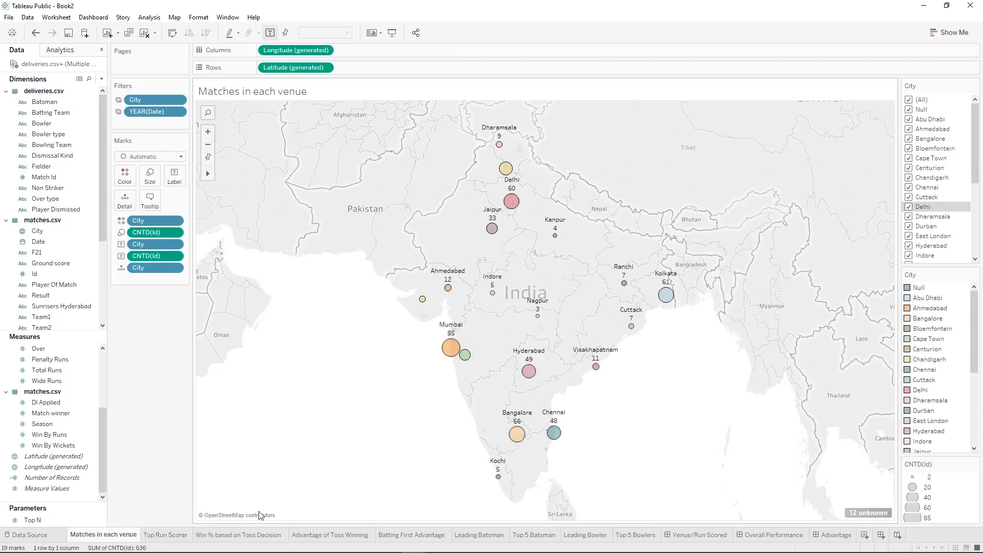
click(154, 535)
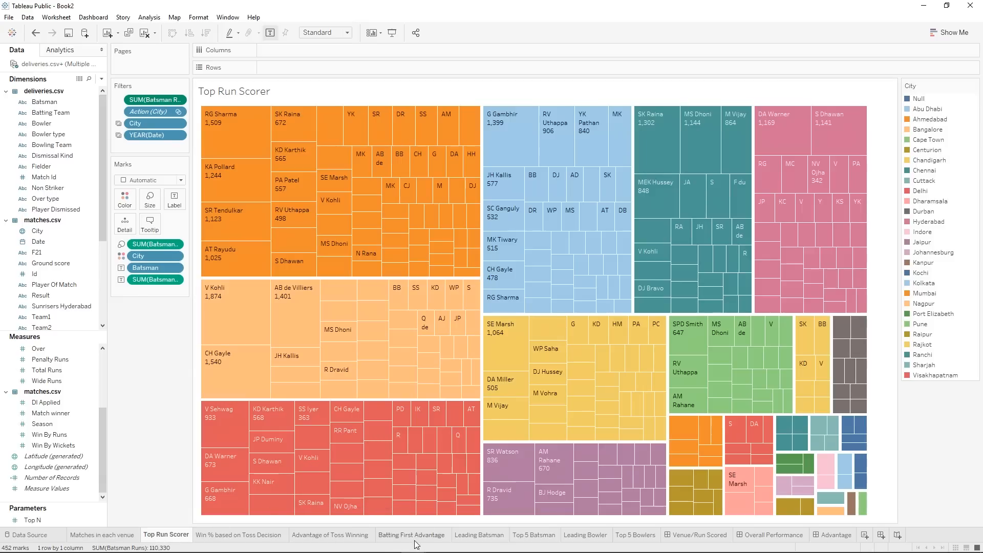
click(316, 536)
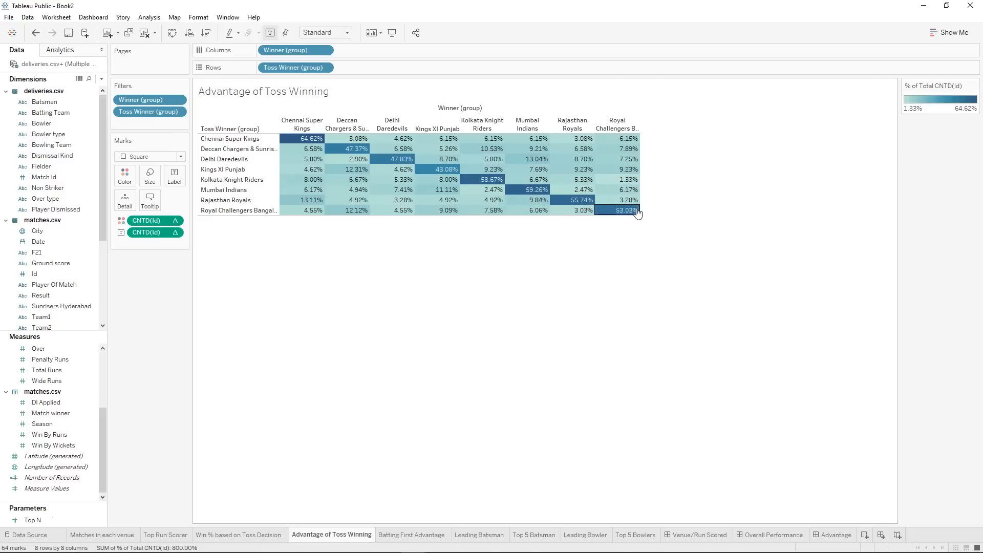
click(270, 534)
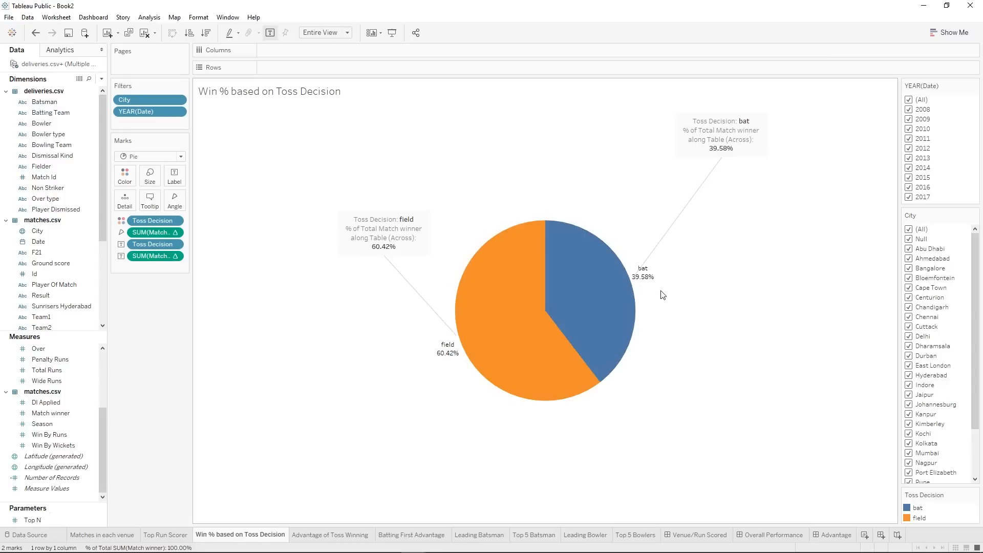
click(491, 535)
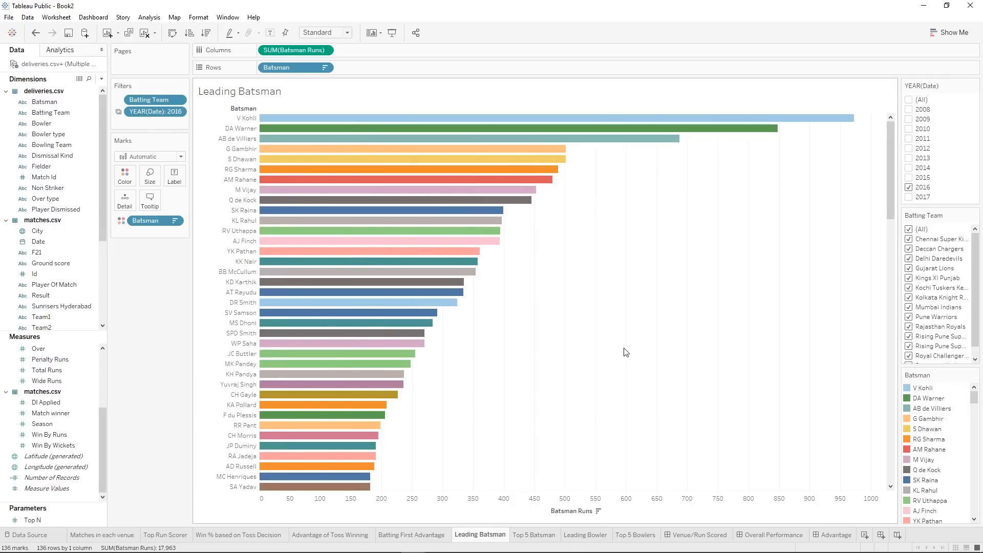
click(587, 535)
On the Venue/Run Scored dashboard, filter Top Run Scorer by Hyderabad from the map and inspect S Dhawan's runs.
click(707, 537)
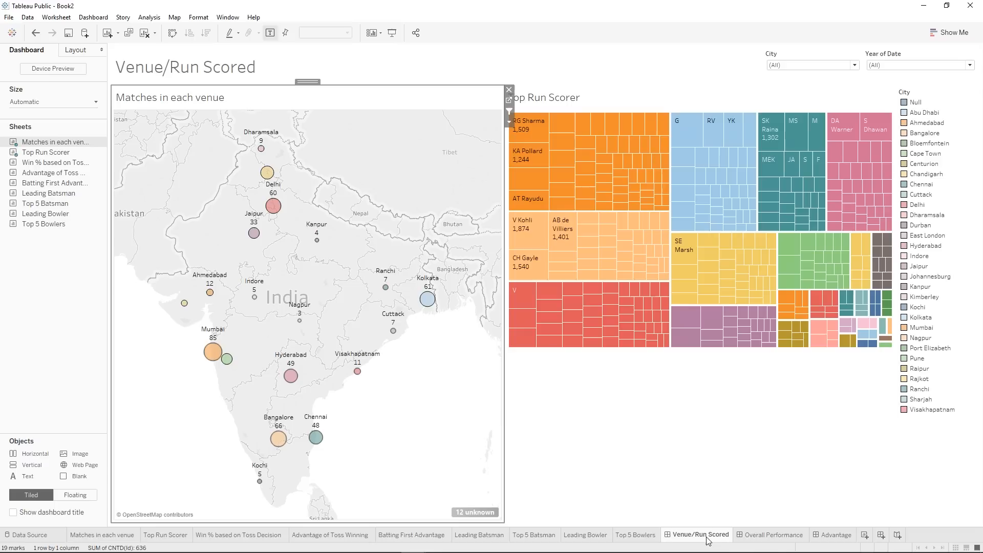
click(291, 375)
click(531, 268)
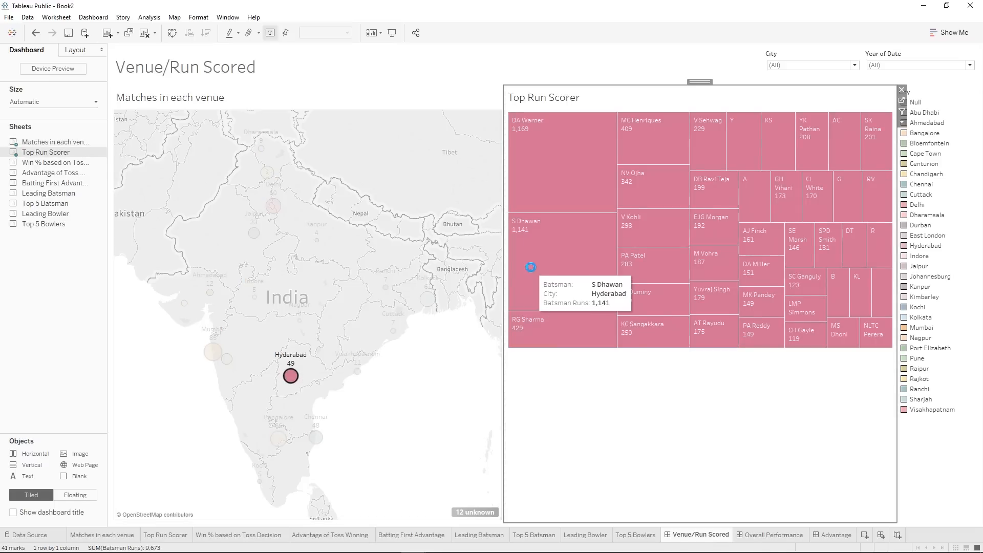